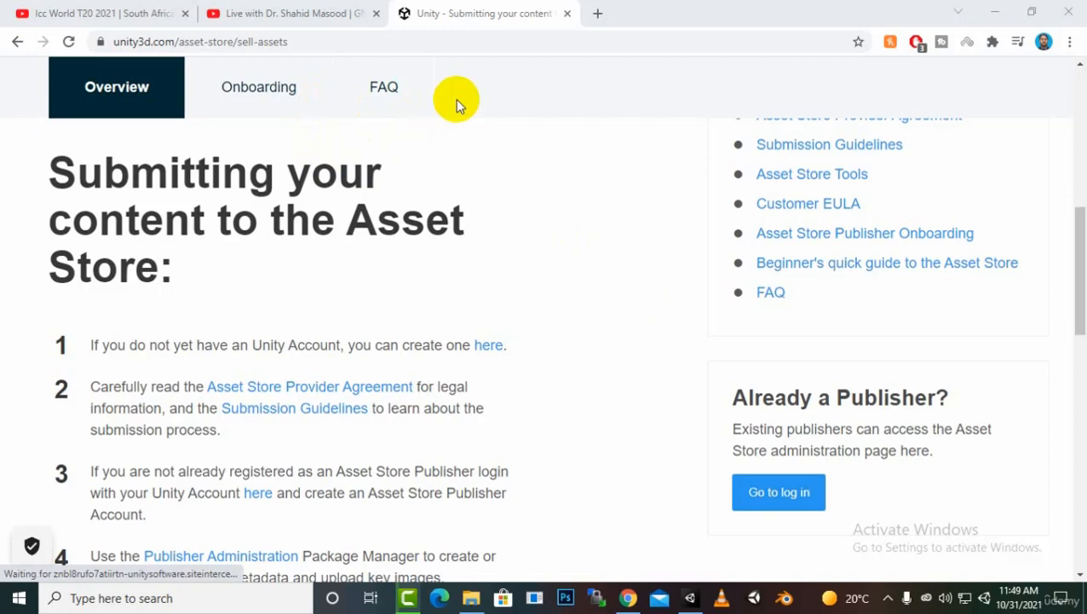
pyautogui.rightClick(494, 7)
pyautogui.click(465, 7)
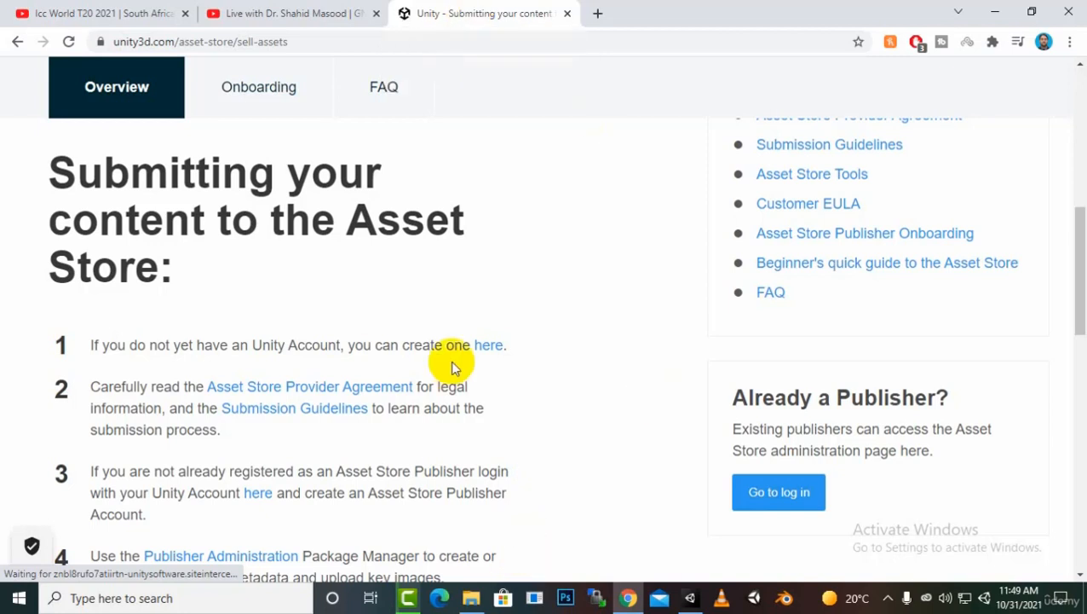
pyautogui.rightClick(522, 7)
pyautogui.press('Escape')
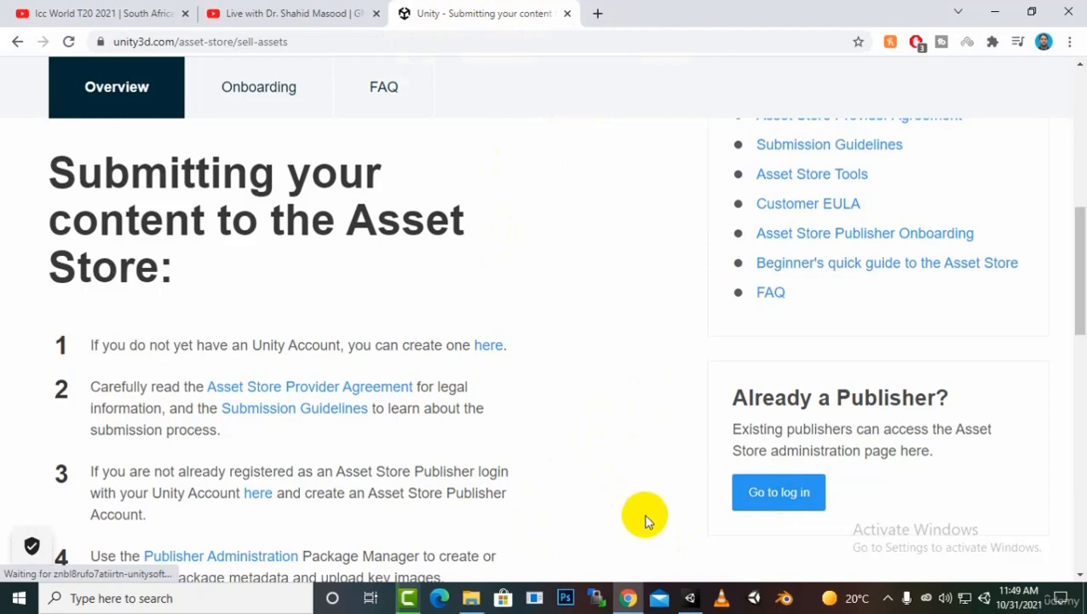
# - Switch to the Unity editor and open the Robot Senior folder inside the publisher's asset folder
pyautogui.click(690, 597)
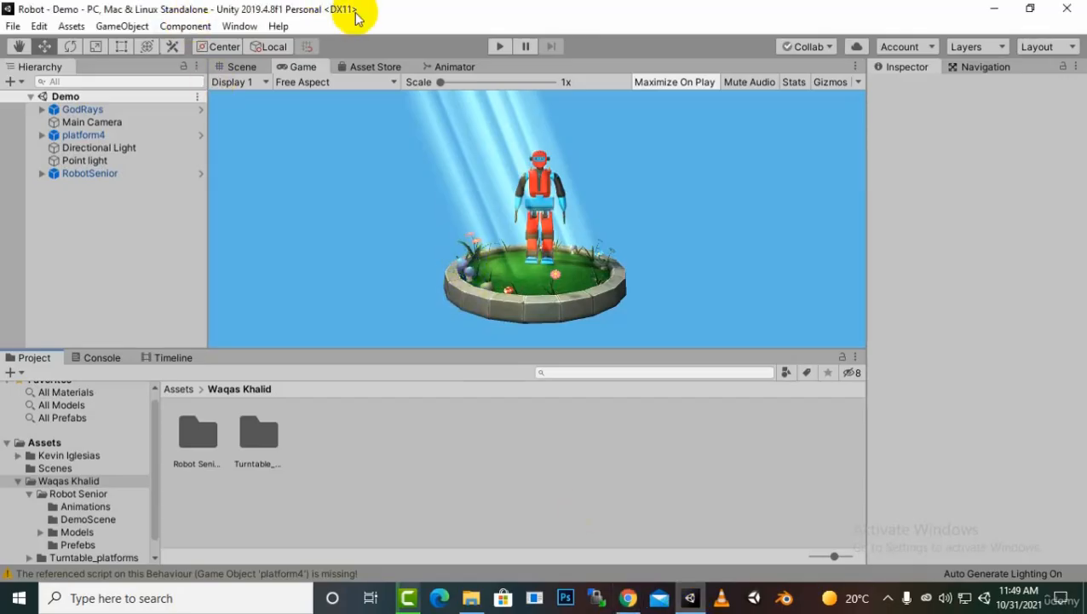
pyautogui.click(239, 81)
pyautogui.click(350, 495)
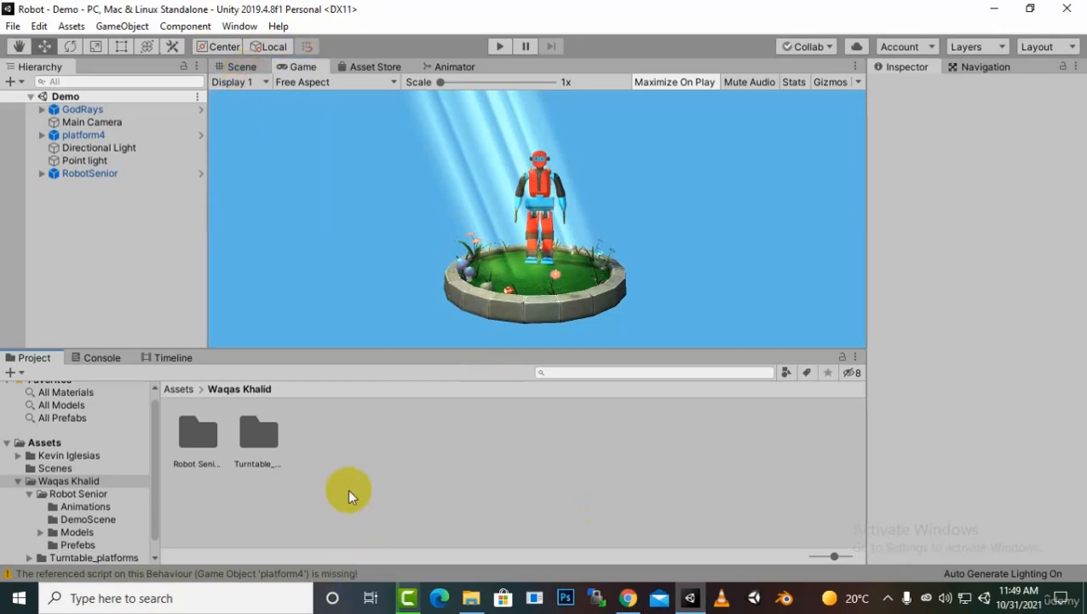
pyautogui.doubleClick(198, 435)
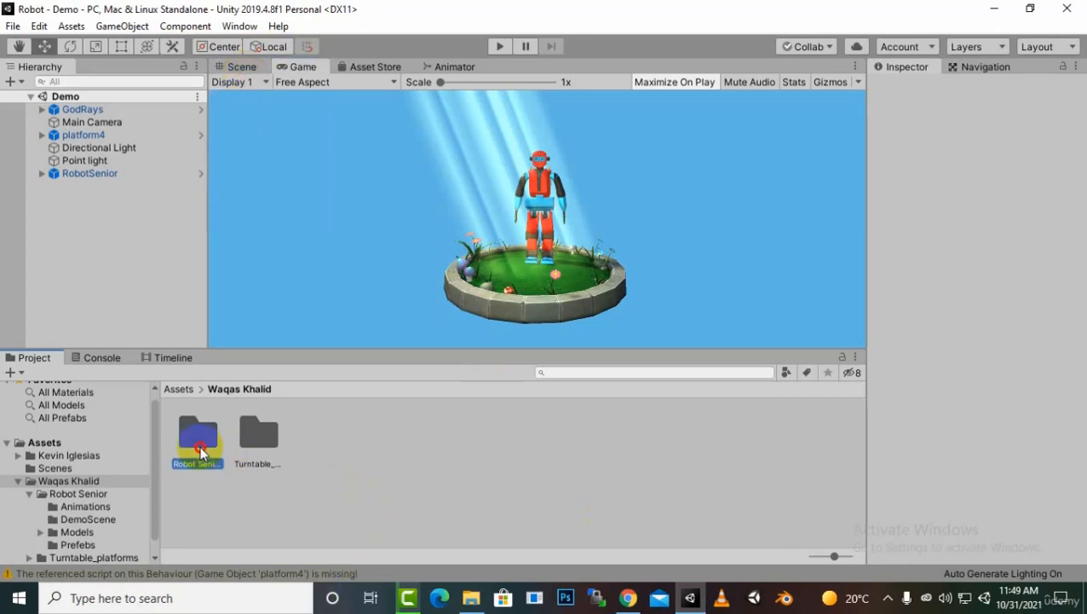
pyautogui.click(219, 390)
pyautogui.click(180, 388)
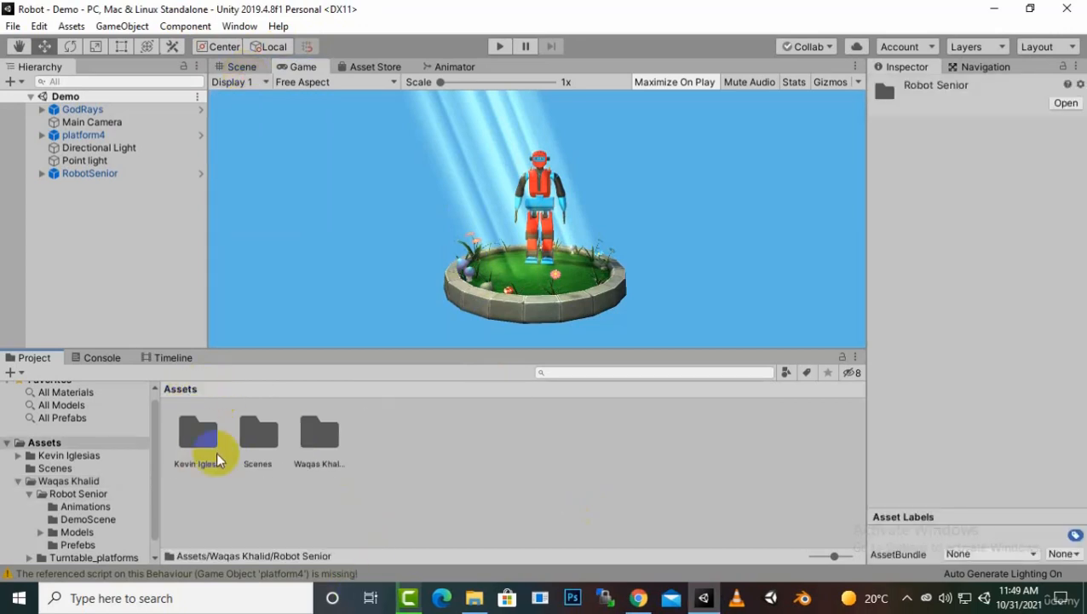
pyautogui.doubleClick(307, 439)
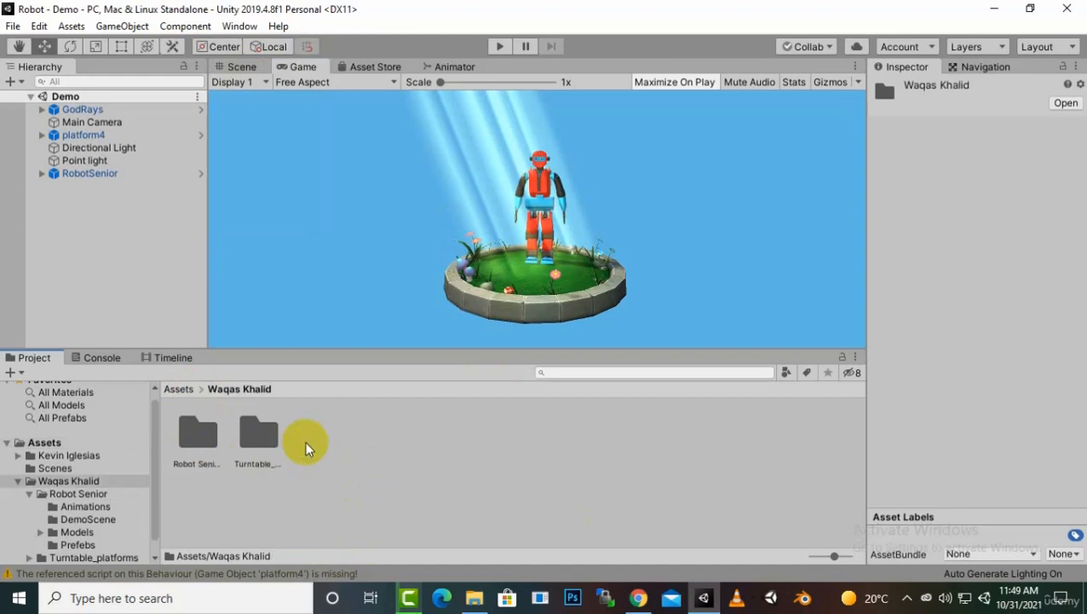
pyautogui.click(248, 452)
pyautogui.click(184, 448)
pyautogui.doubleClick(189, 452)
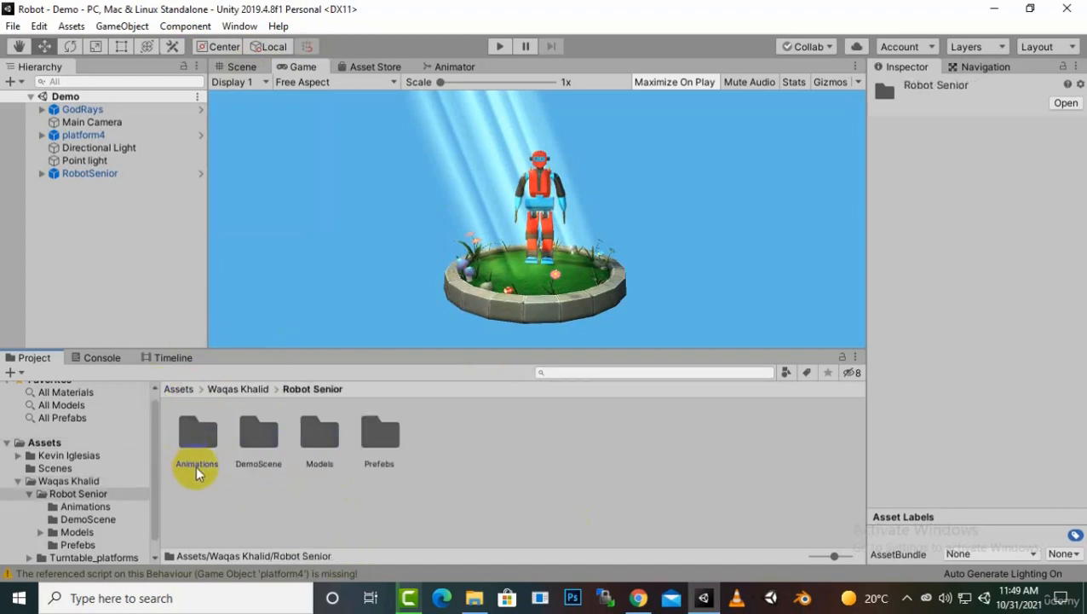
# - Review the contents of the DemoScene, Animations, Models and Prefebs folders, and return to the Assets root folder
pyautogui.click(300, 441)
pyautogui.doubleClick(257, 452)
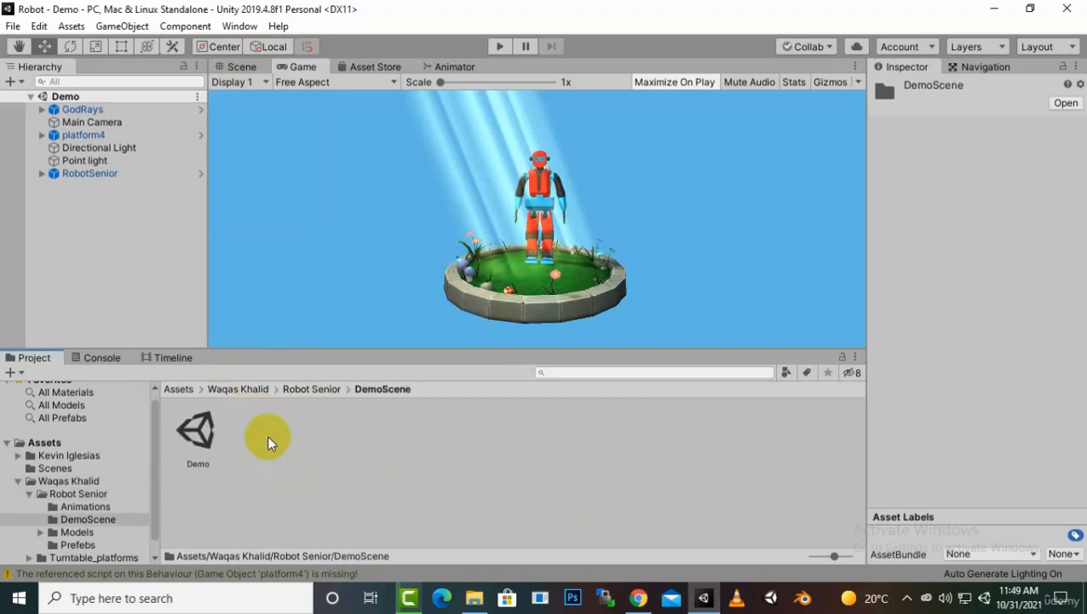
pyautogui.click(312, 388)
pyautogui.doubleClick(204, 439)
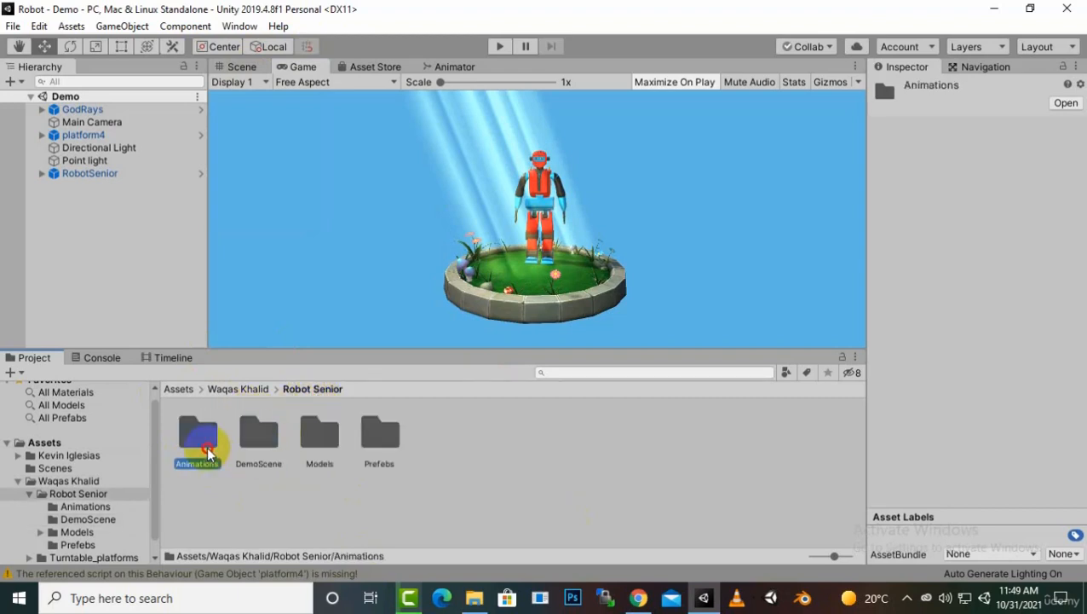
pyautogui.click(311, 397)
pyautogui.doubleClick(316, 439)
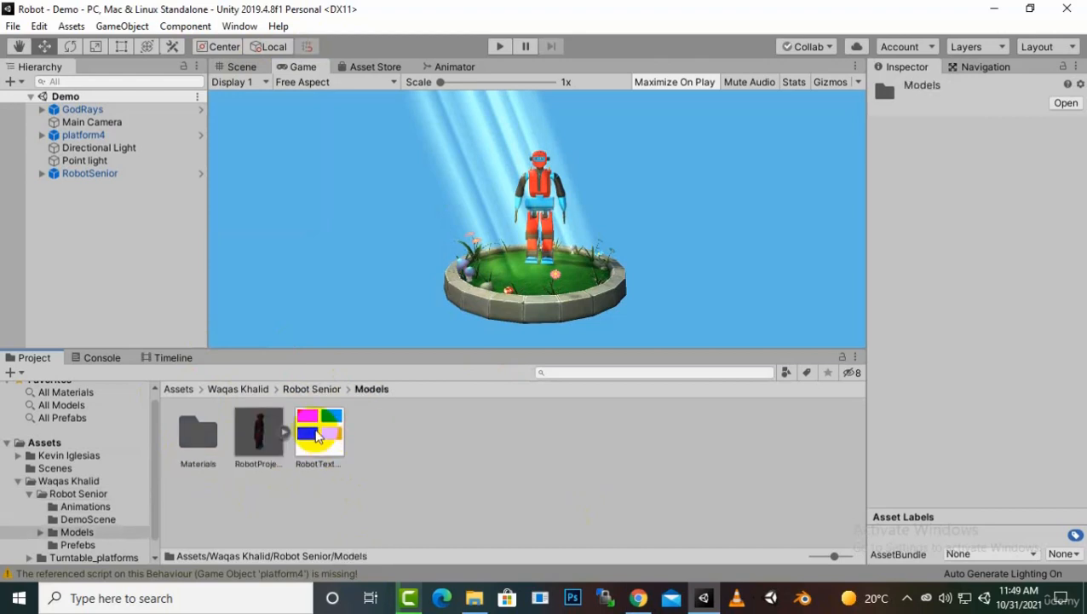
pyautogui.click(322, 391)
pyautogui.doubleClick(379, 437)
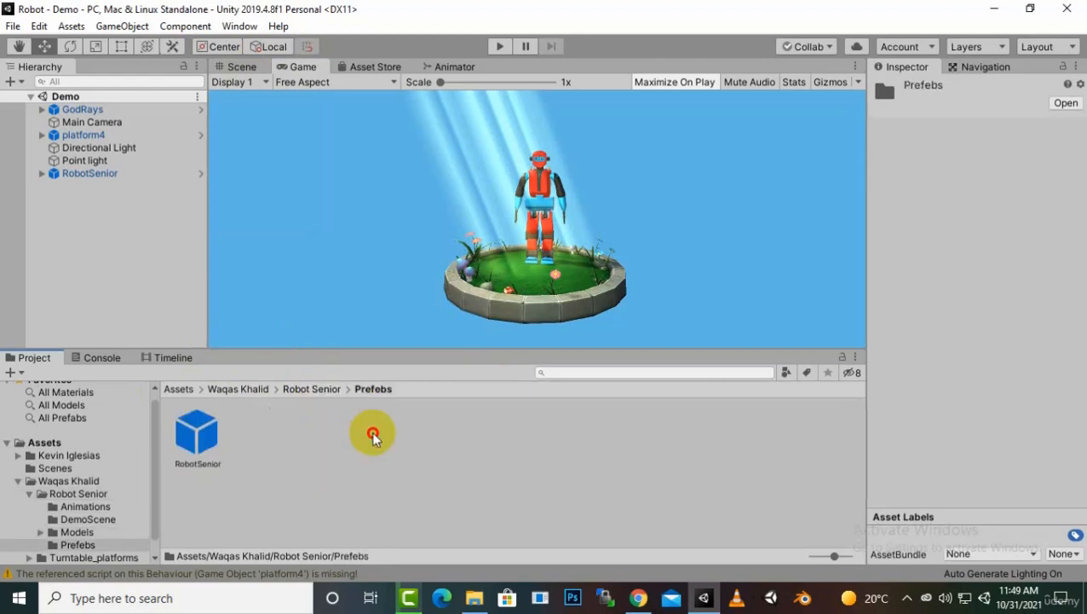
pyautogui.click(338, 435)
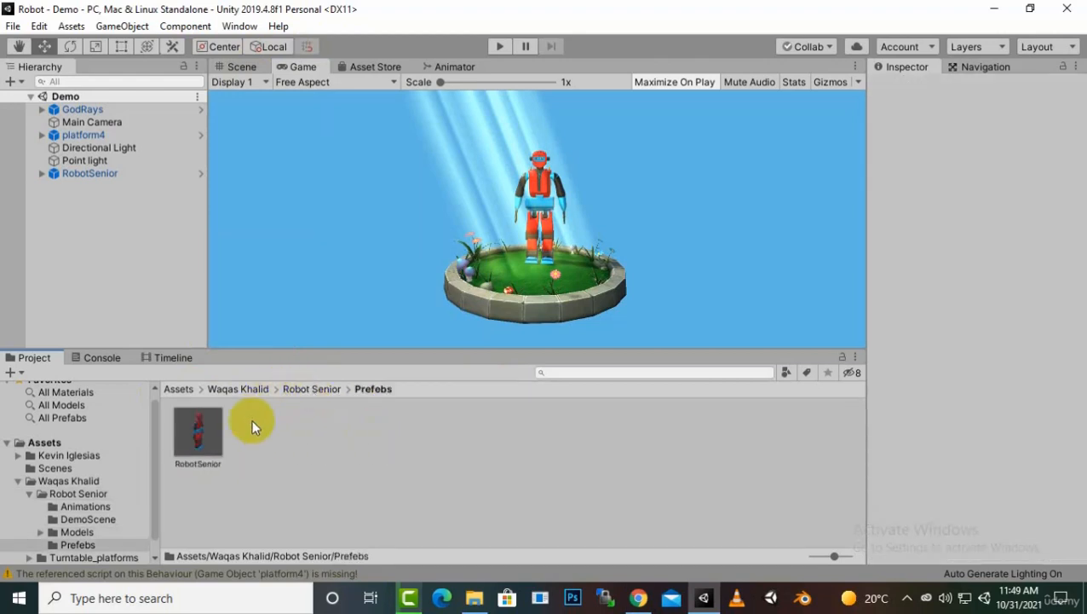
pyautogui.click(177, 389)
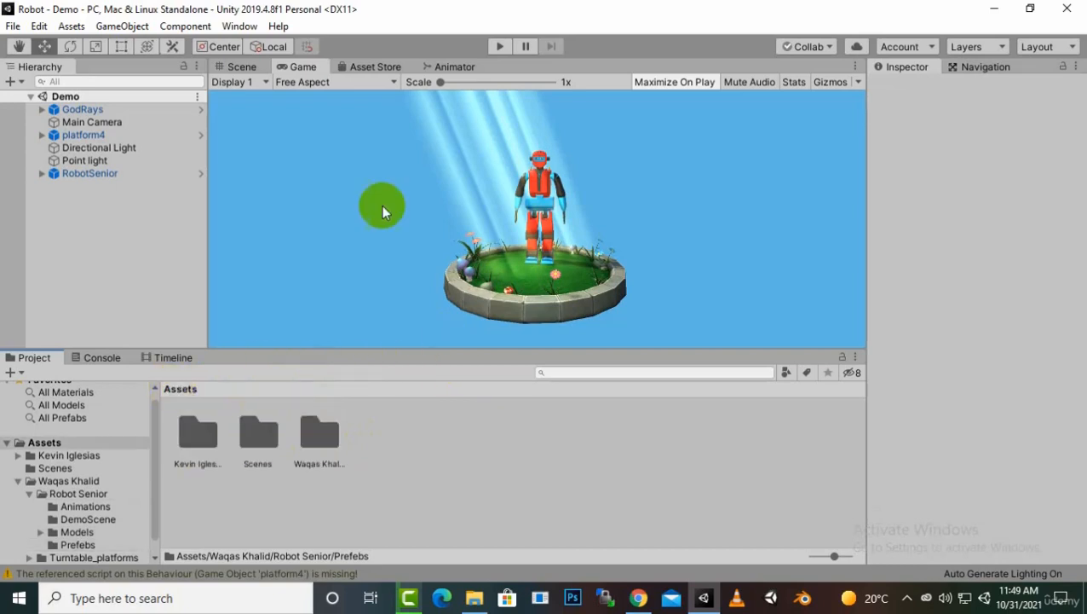
# - Open the Asset Store inside the editor and search for "asset store tool"
pyautogui.click(241, 67)
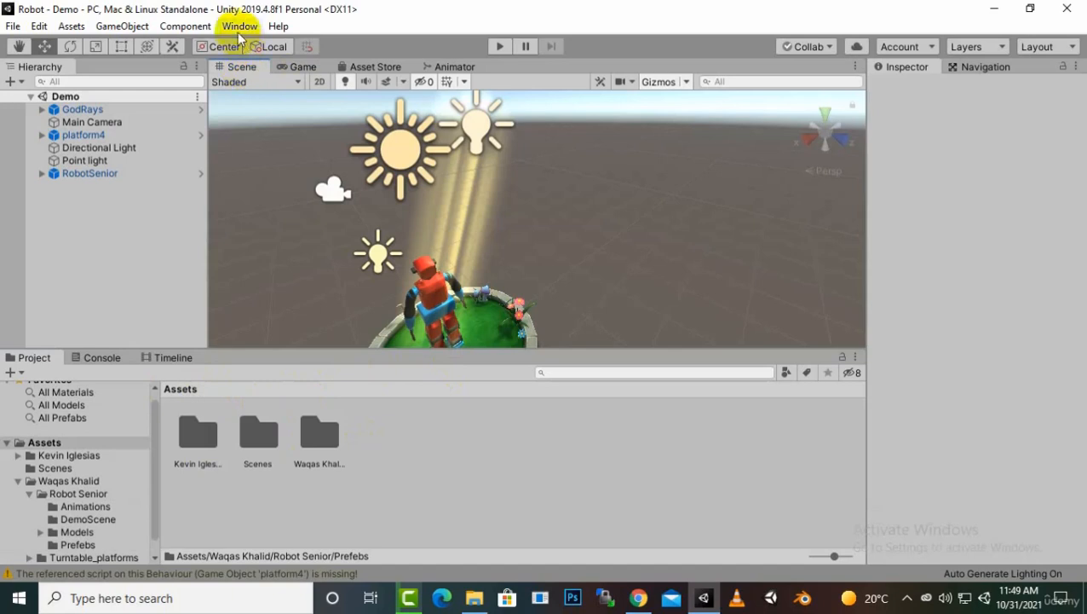
pyautogui.click(379, 68)
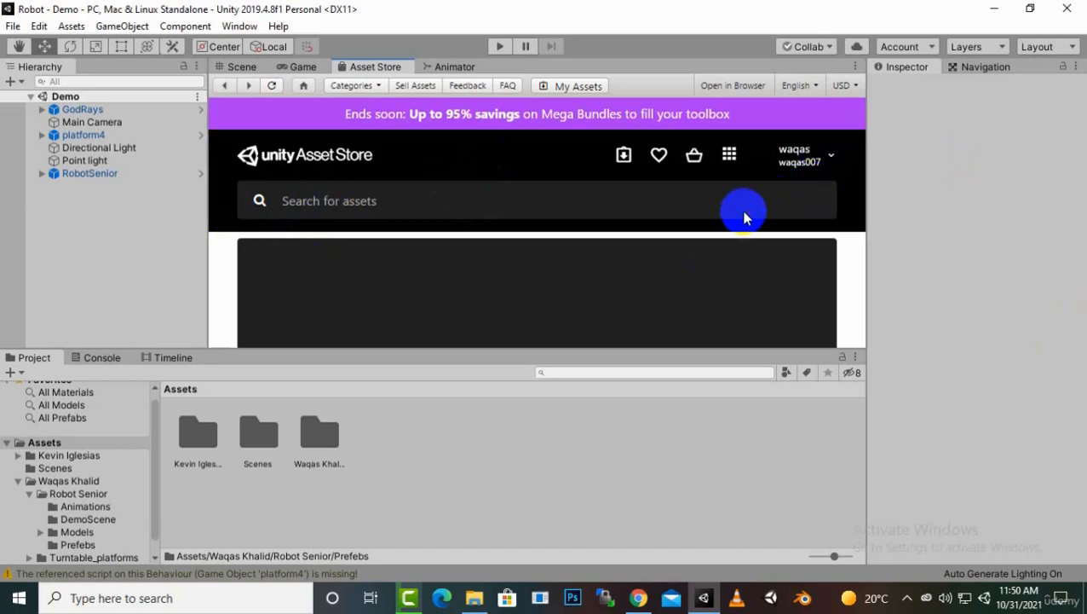
pyautogui.click(439, 201)
pyautogui.write('asset so')
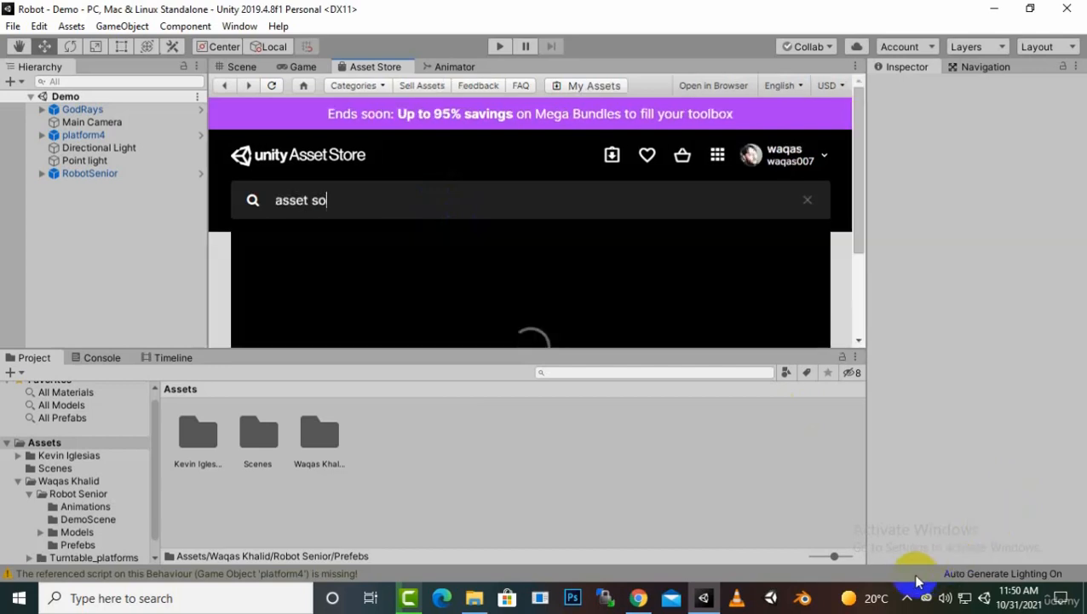
pyautogui.click(500, 216)
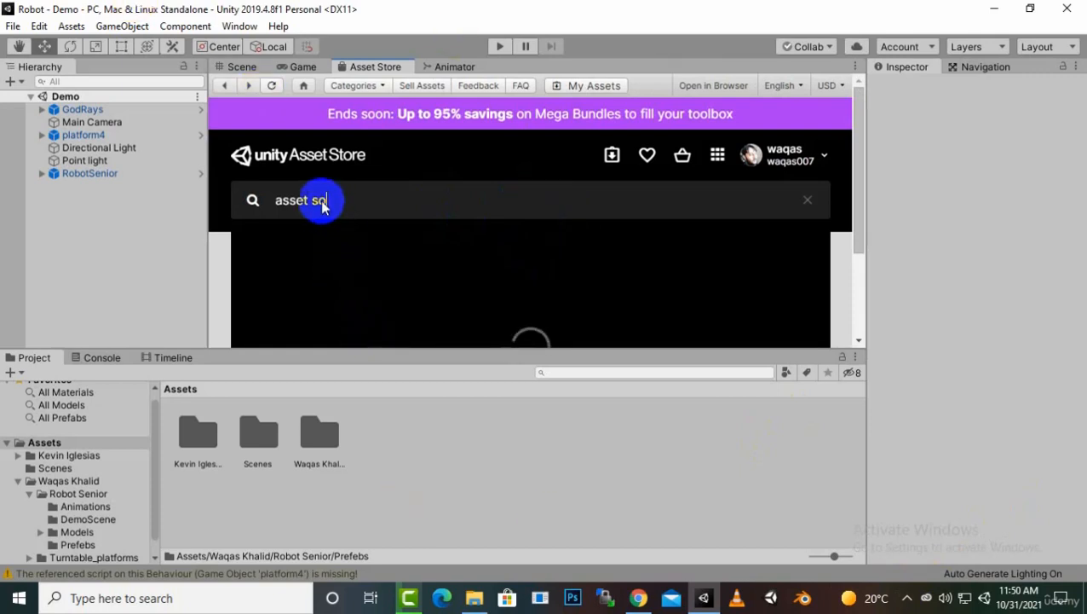
pyautogui.write('tore tools')
pyautogui.click(907, 597)
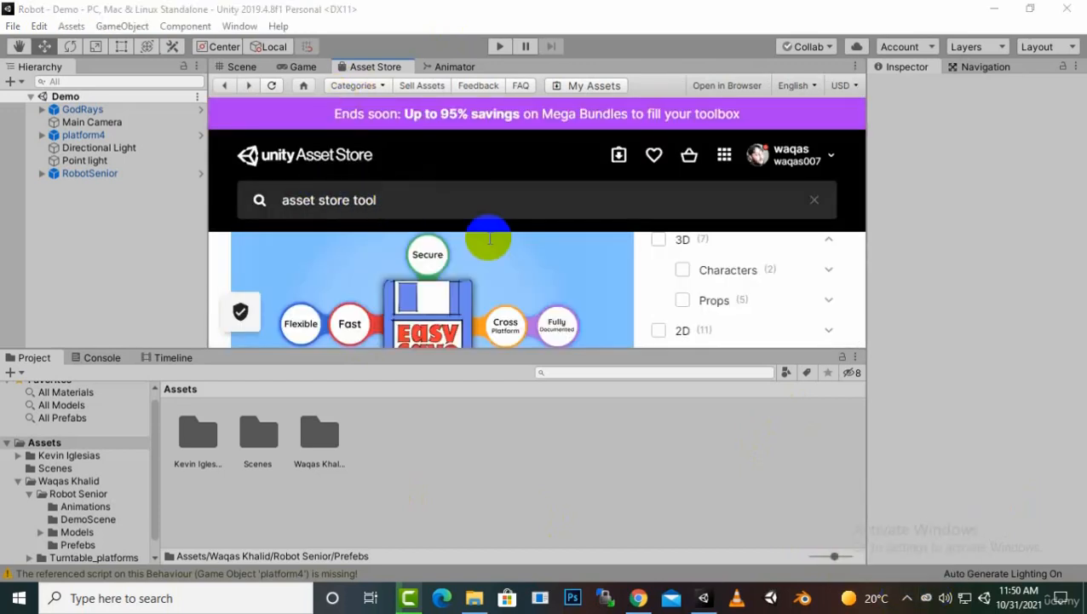
# - Find Unity's Asset Store Tools package among the search results and open its product page
pyautogui.scroll(-2, 614, 284)
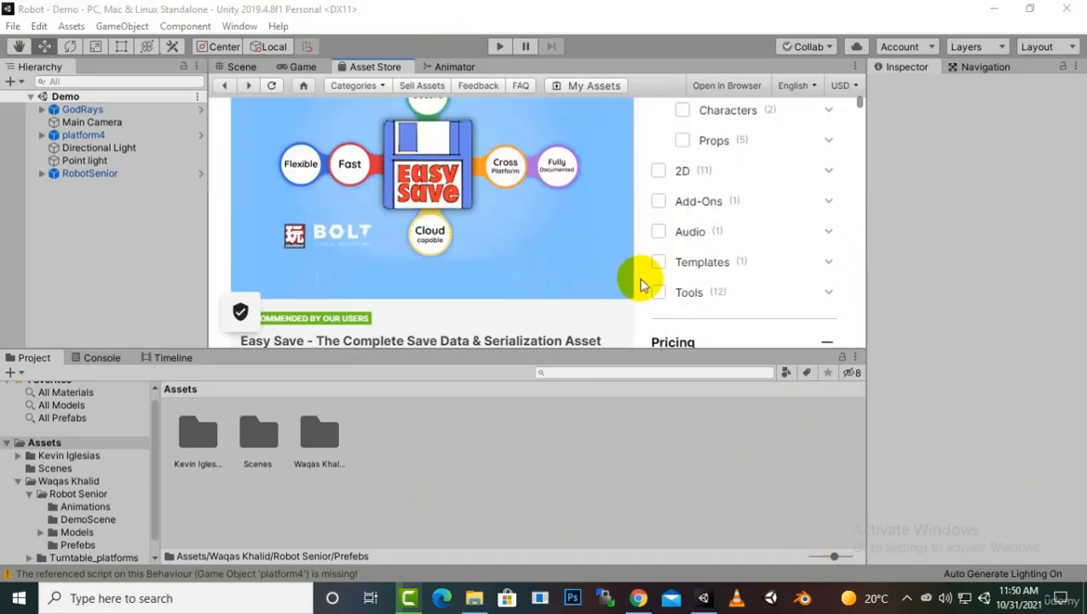
pyautogui.scroll(-1, 649, 283)
pyautogui.scroll(-3, 644, 281)
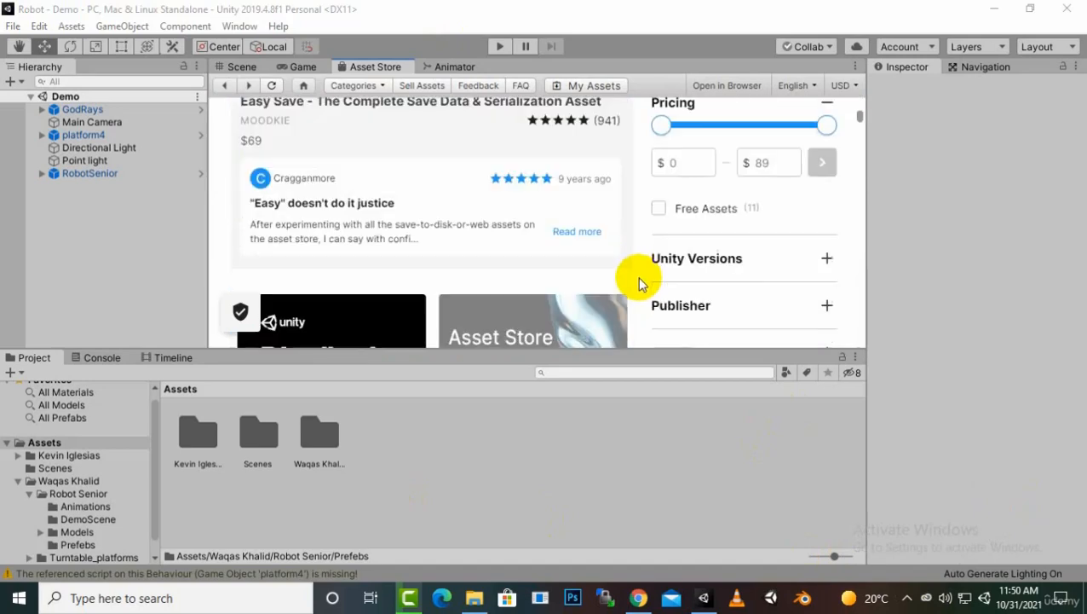
pyautogui.scroll(-1, 638, 281)
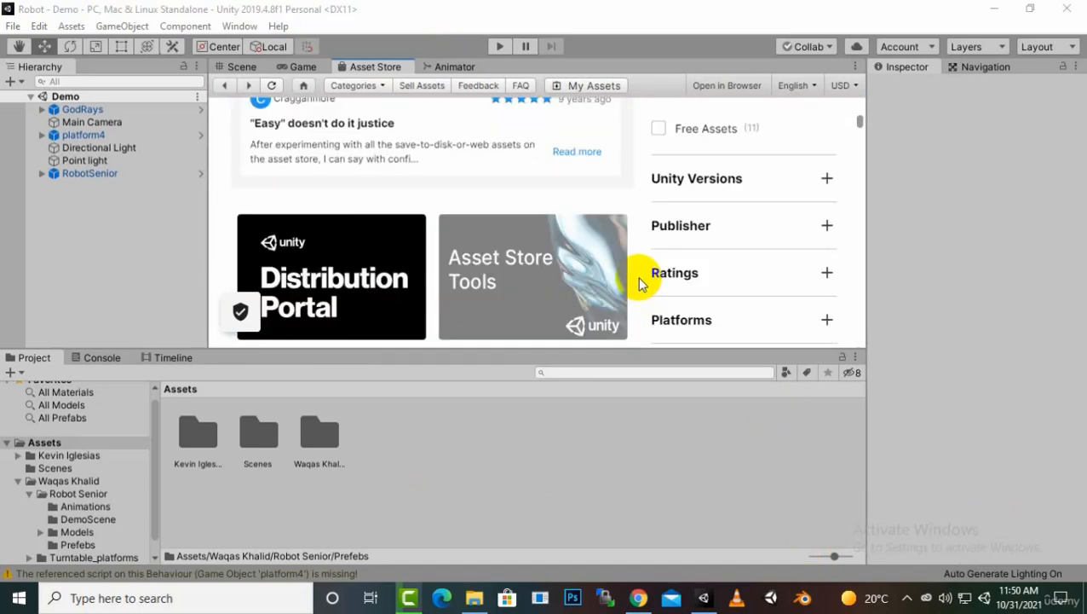
pyautogui.click(492, 280)
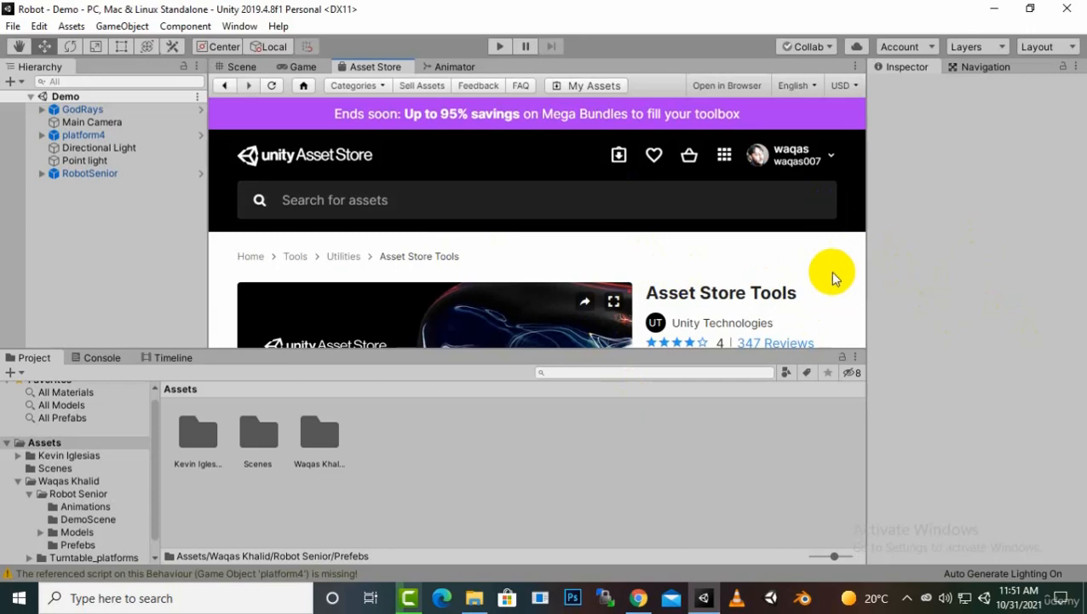
# - Import the free Asset Store Tools package into the Robot project
pyautogui.scroll(-5, 832, 275)
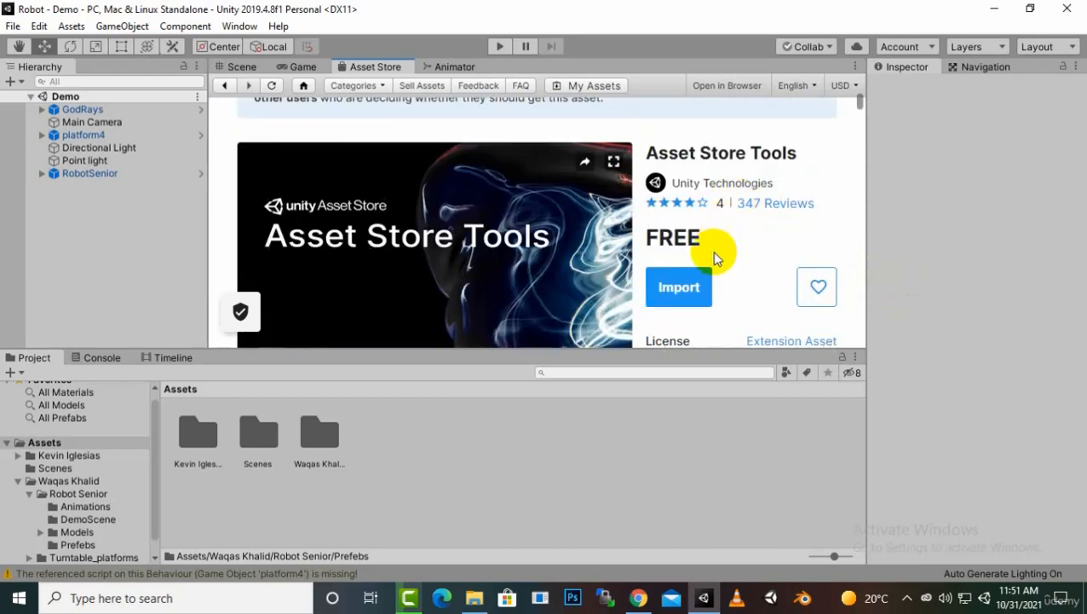
pyautogui.click(679, 290)
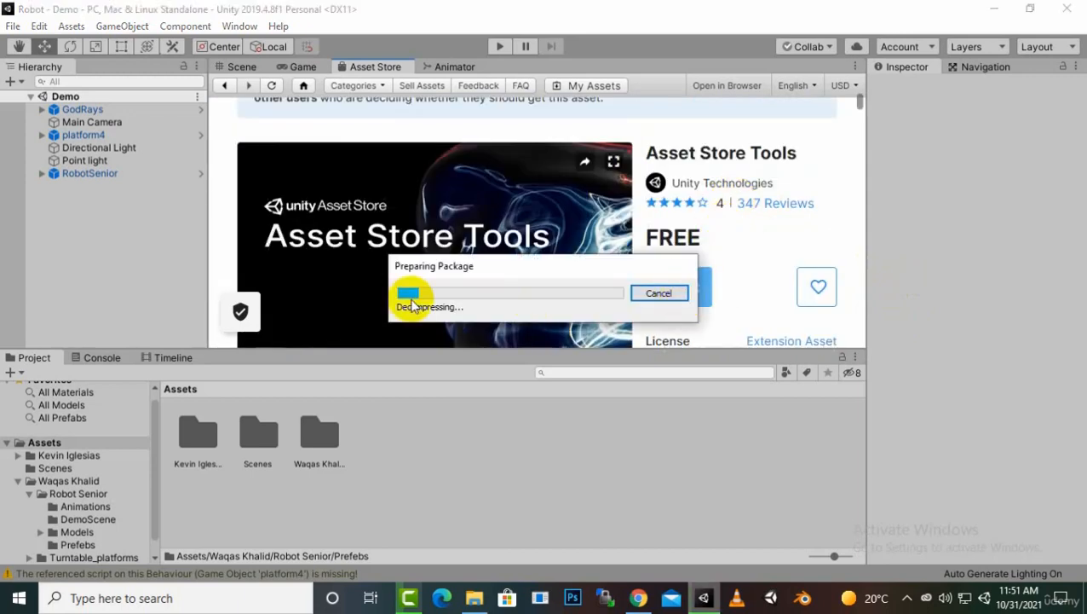
pyautogui.click(328, 506)
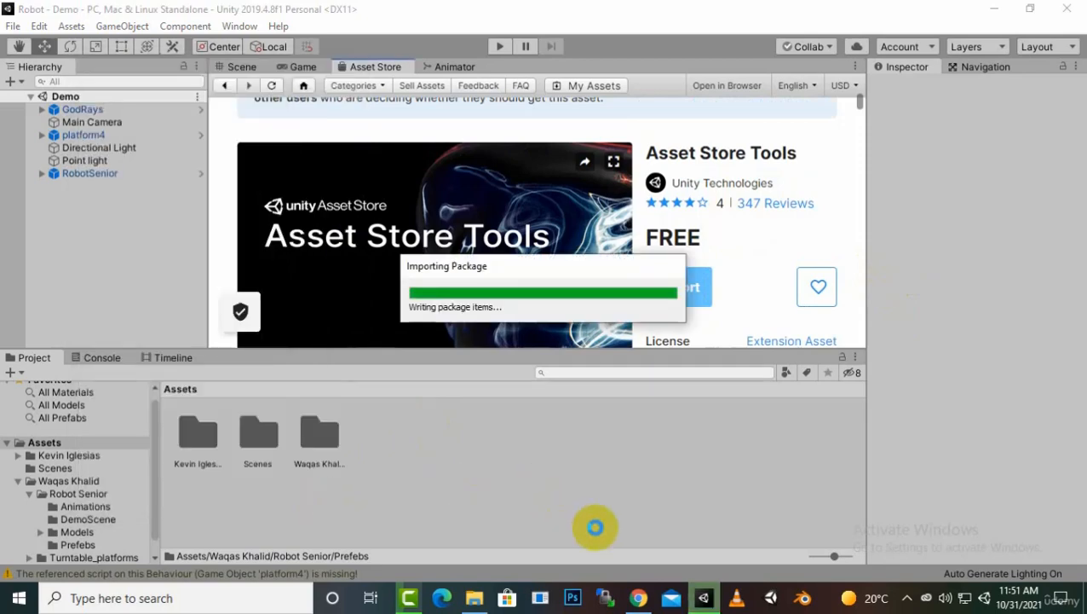
# - Switch to Chrome, review the submission steps on the Sell Assets page, and open the login for existing publishers
pyautogui.click(639, 597)
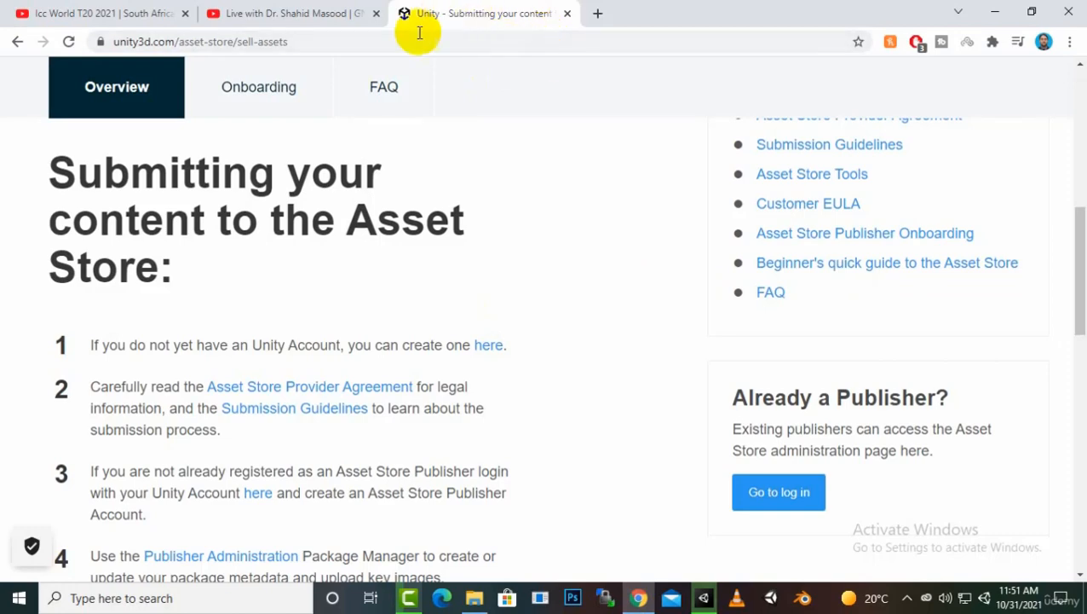
pyautogui.scroll(7, 348, 249)
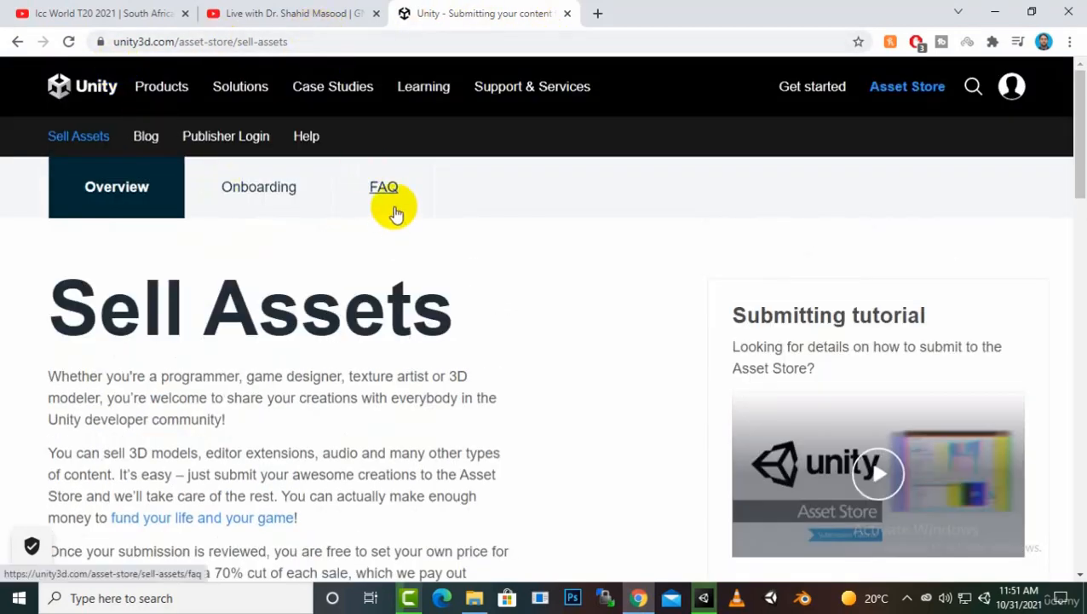
pyautogui.scroll(-15, 393, 211)
pyautogui.scroll(10, 395, 205)
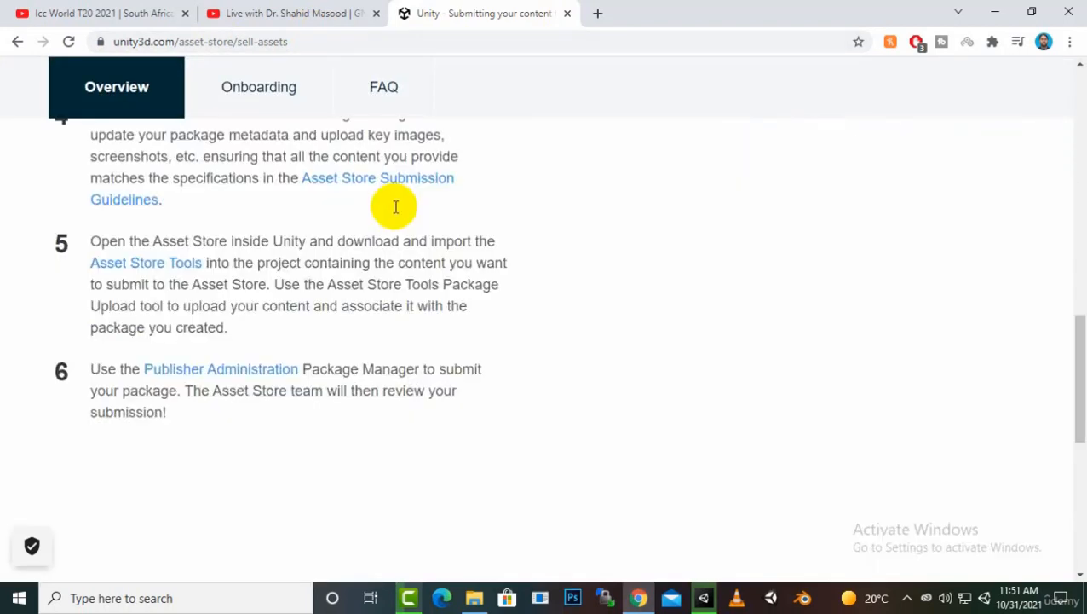
pyautogui.scroll(-2, 395, 205)
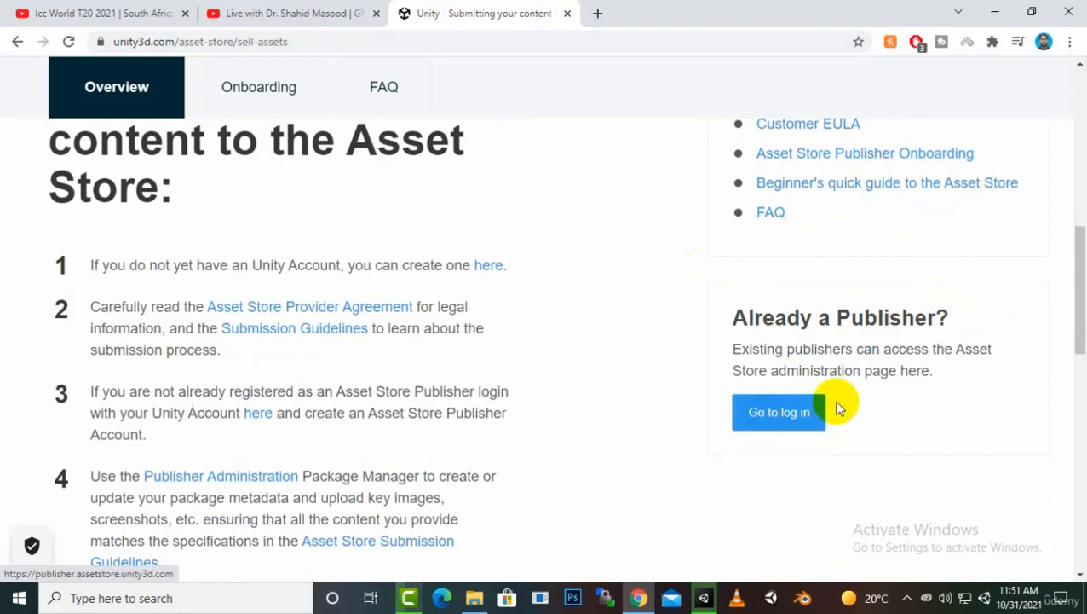
pyautogui.click(816, 416)
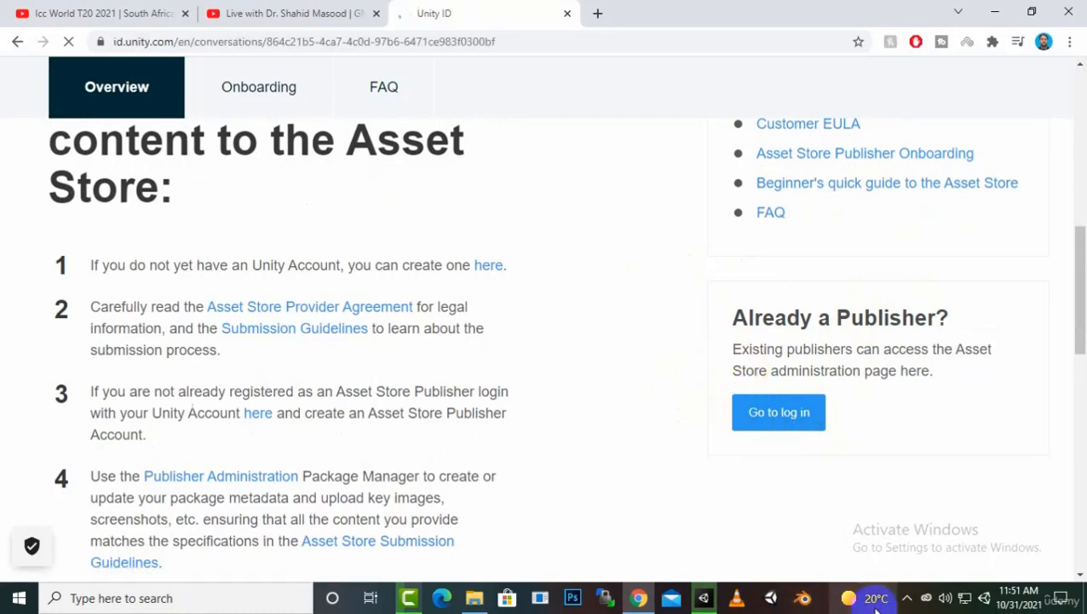
pyautogui.click(907, 599)
pyautogui.click(926, 504)
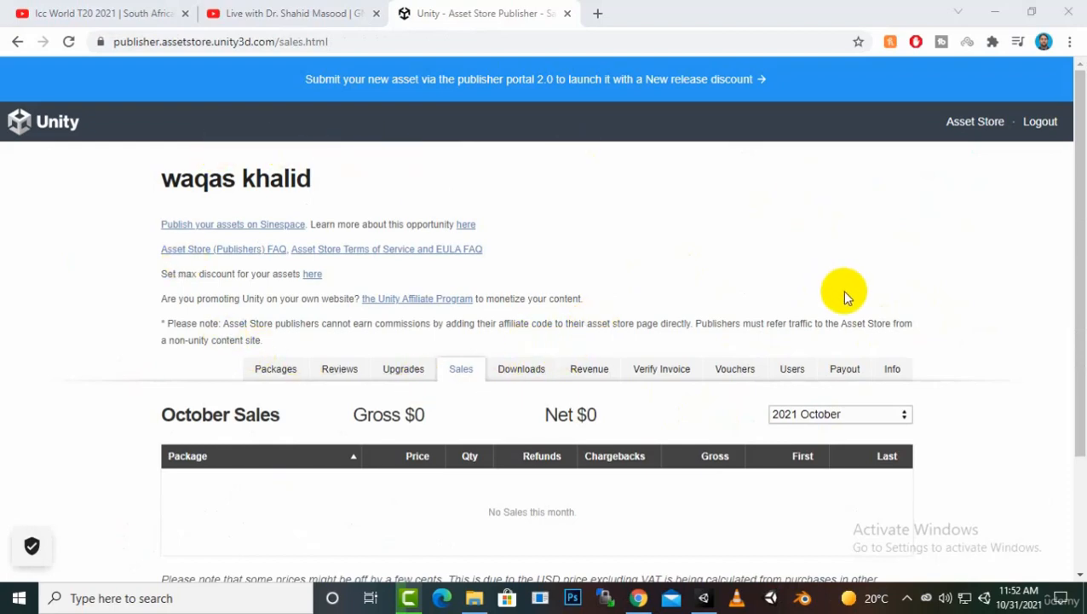
# - View the publisher information page and open the publisher's package list
pyautogui.scroll(-1, 840, 291)
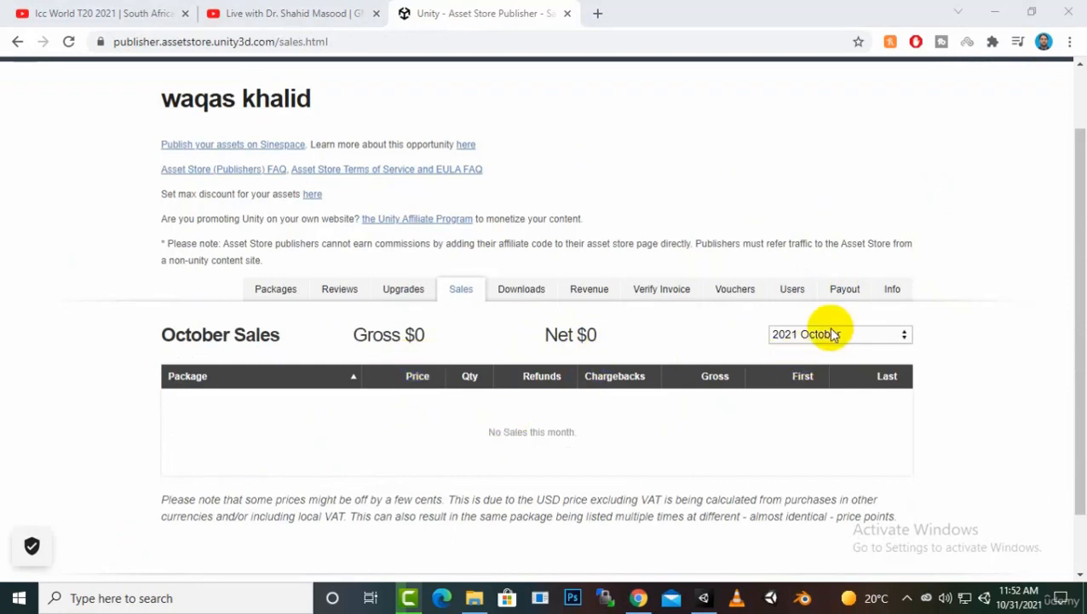
pyautogui.click(897, 298)
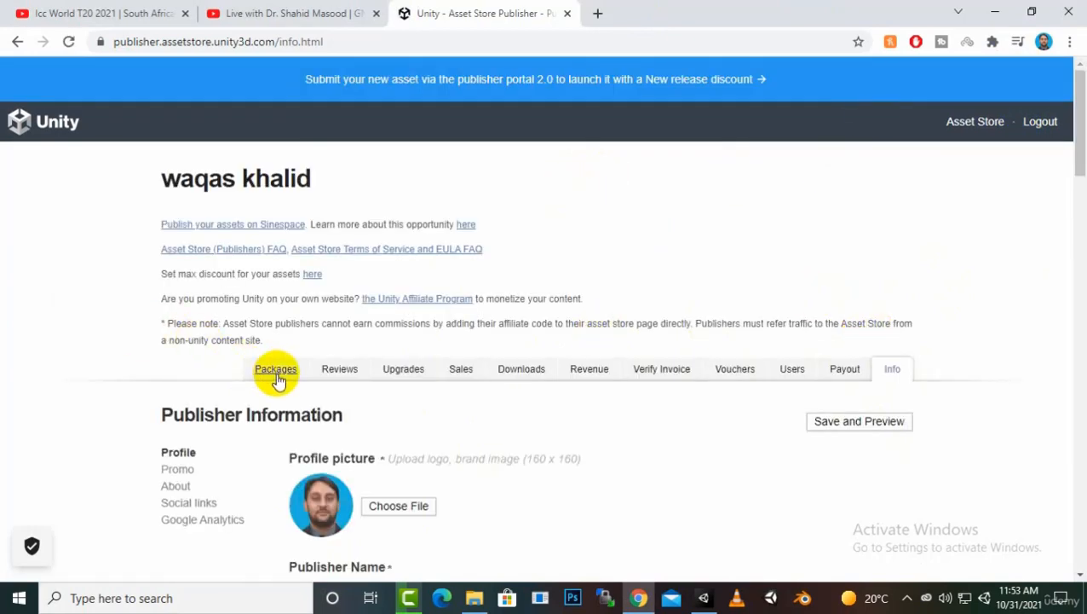
pyautogui.click(277, 373)
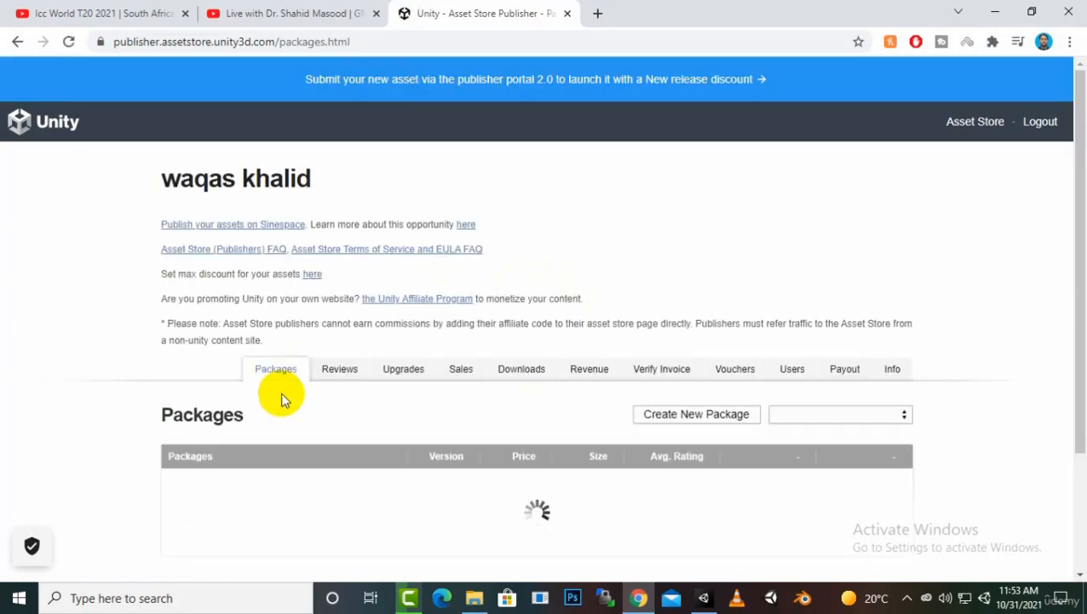
# - View the publisher's packages filtered by Published, Draft, Declined and Pending Review status, ending on the Published list
pyautogui.scroll(-1, 287, 398)
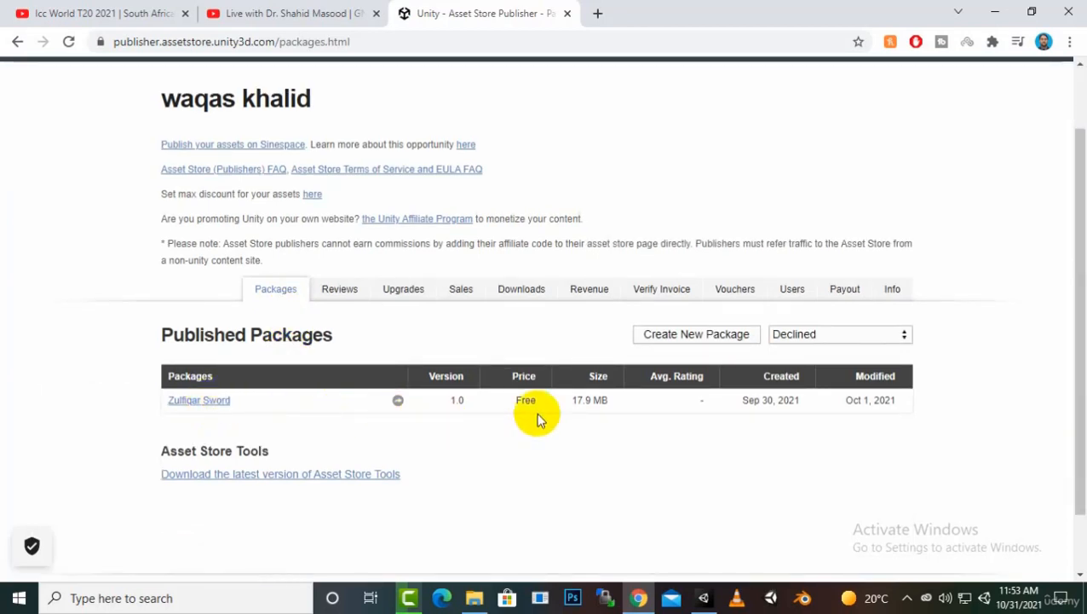
pyautogui.click(801, 336)
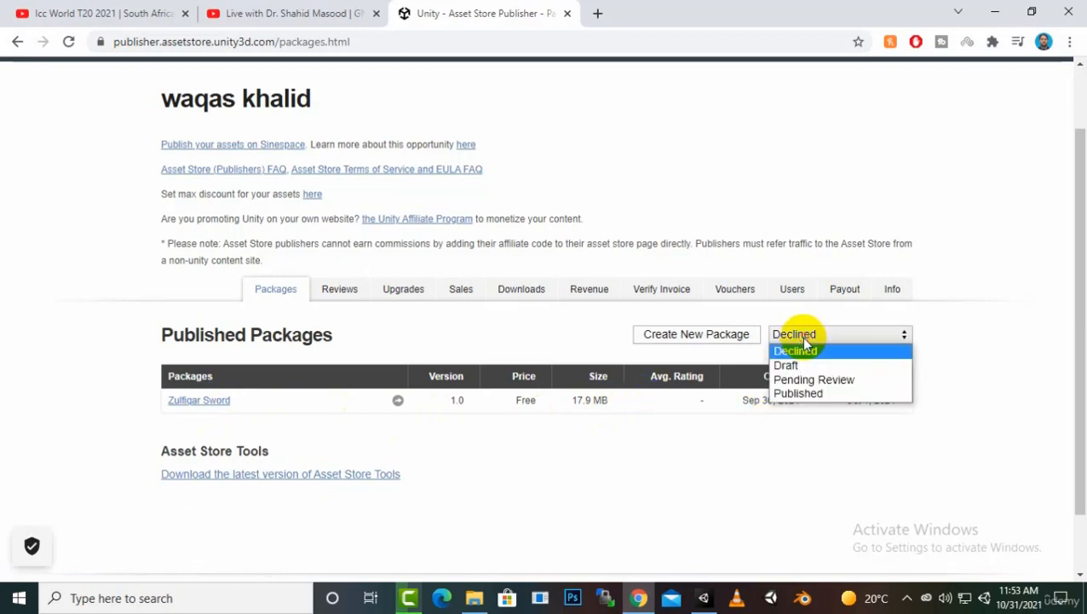
pyautogui.click(797, 393)
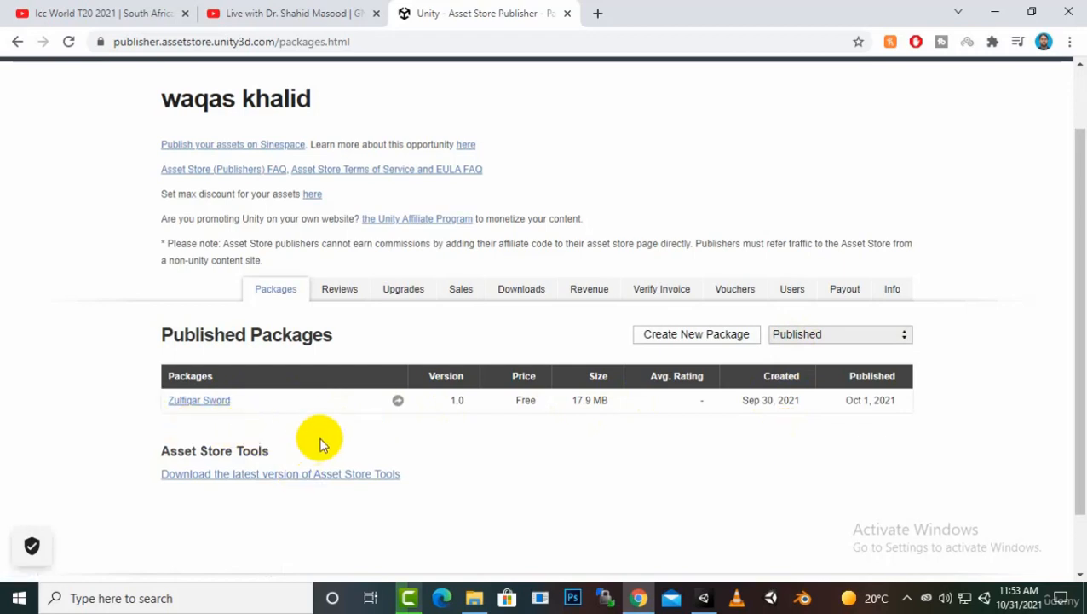
pyautogui.click(844, 335)
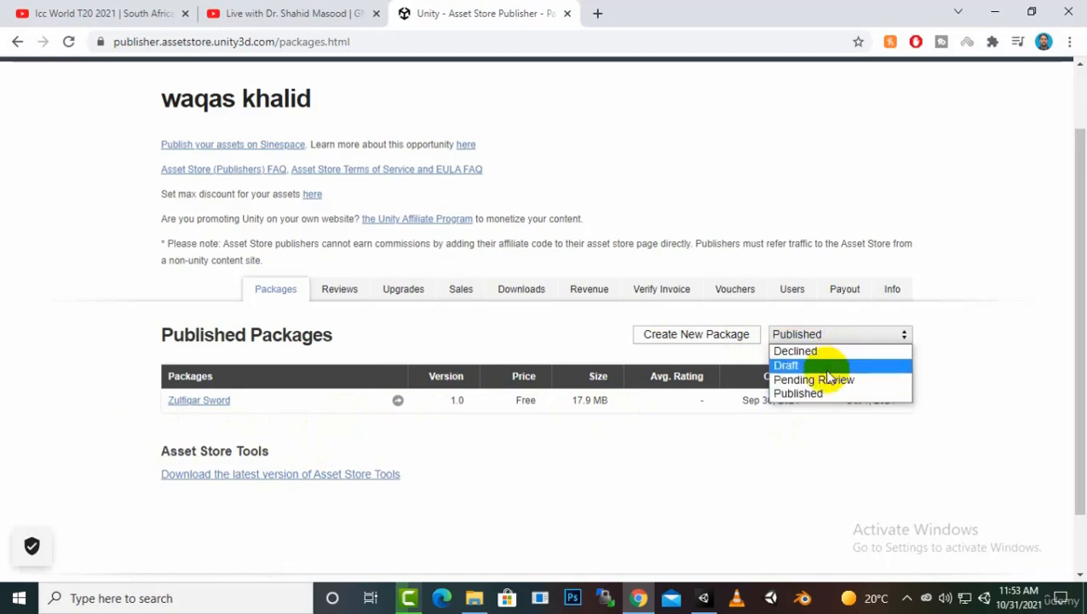
pyautogui.click(801, 366)
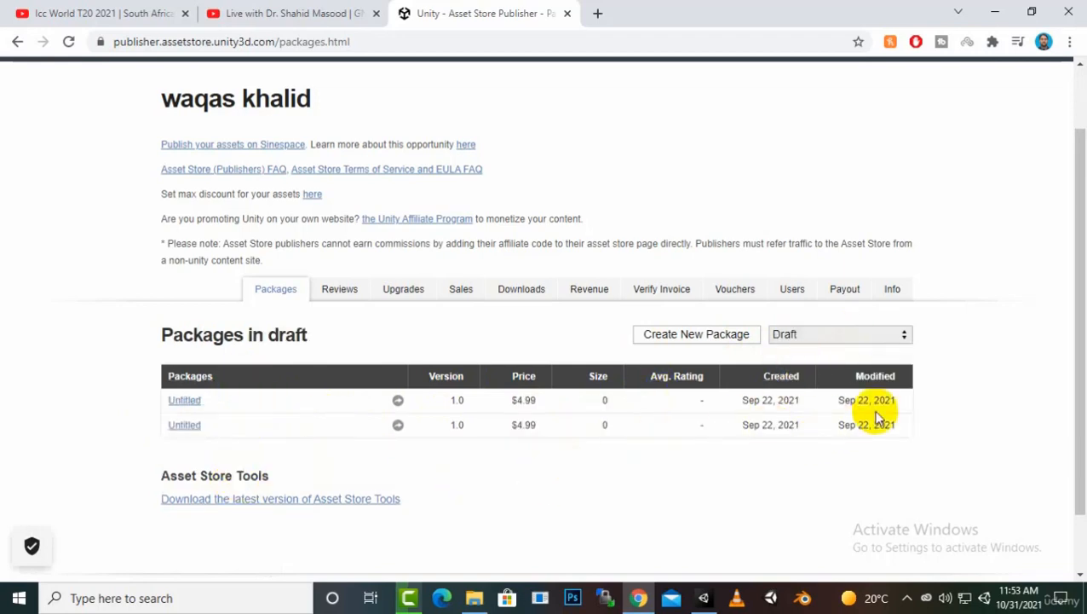
pyautogui.click(816, 335)
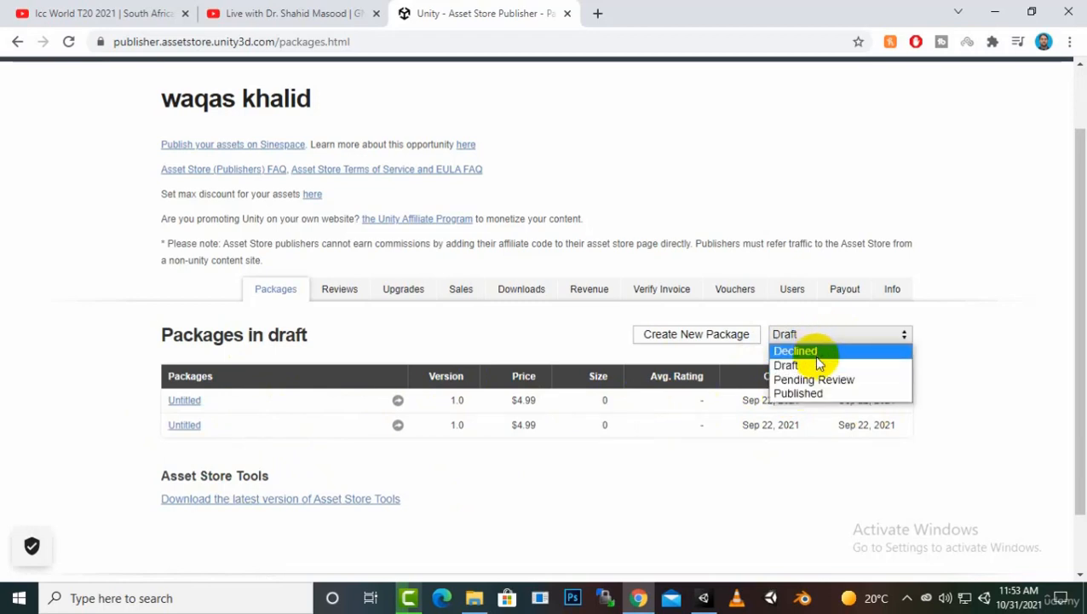
pyautogui.click(810, 351)
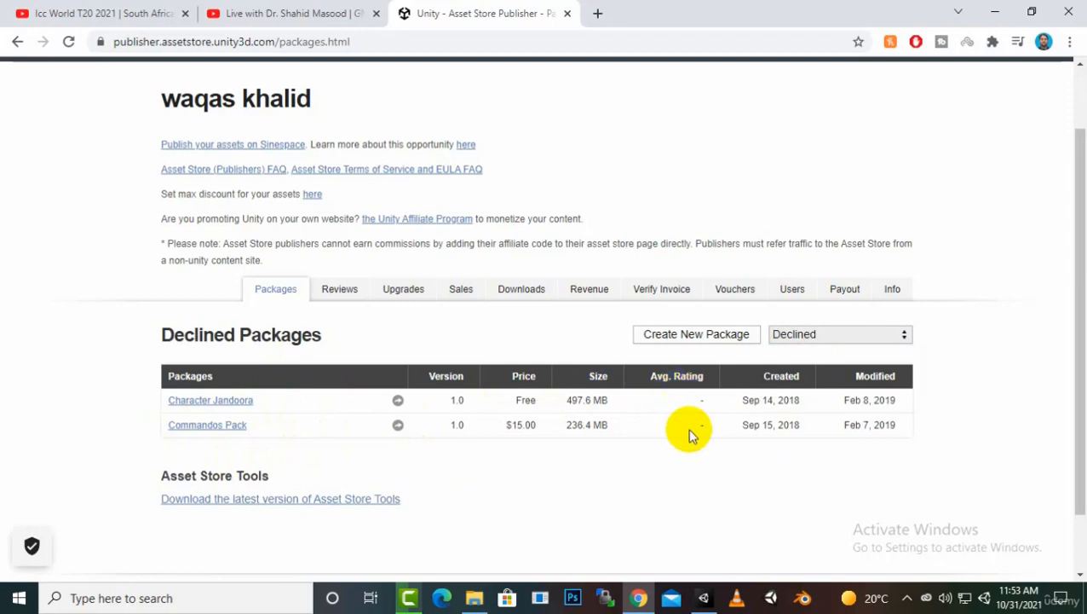
pyautogui.click(805, 336)
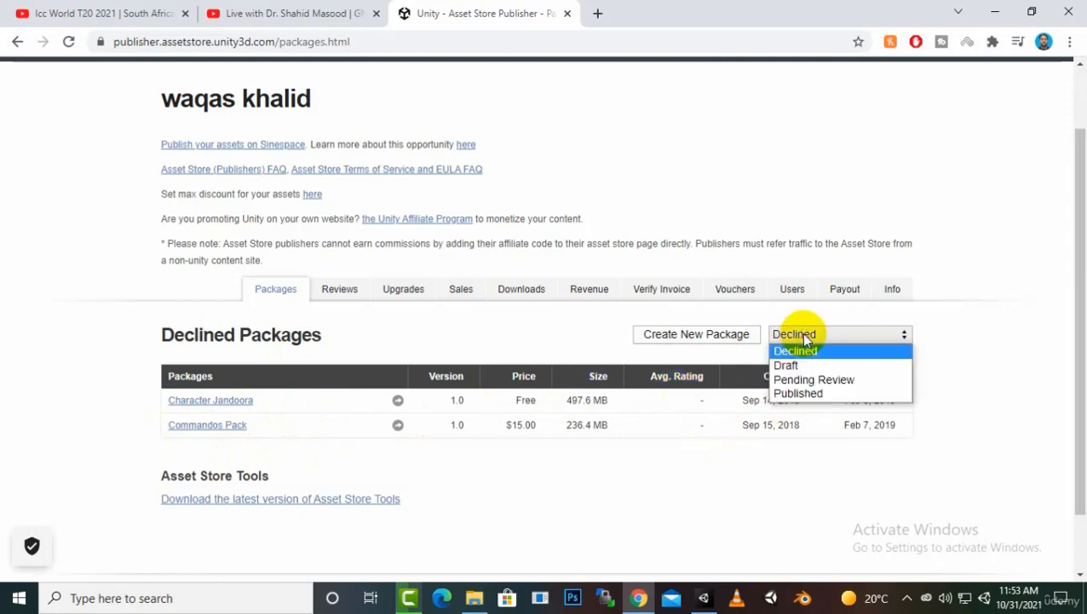
pyautogui.click(797, 377)
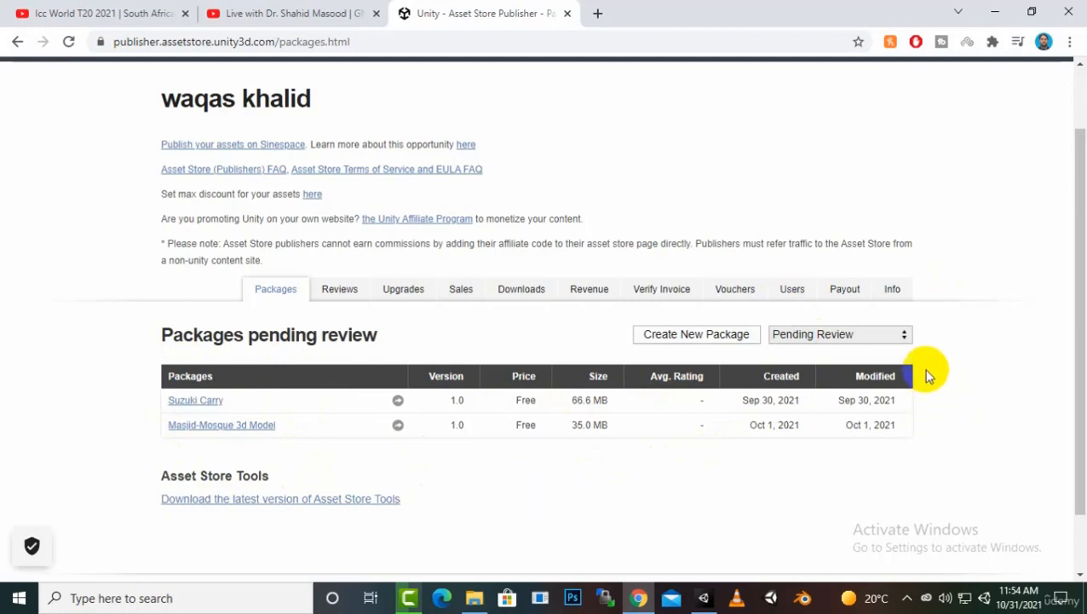
pyautogui.click(903, 337)
pyautogui.click(810, 394)
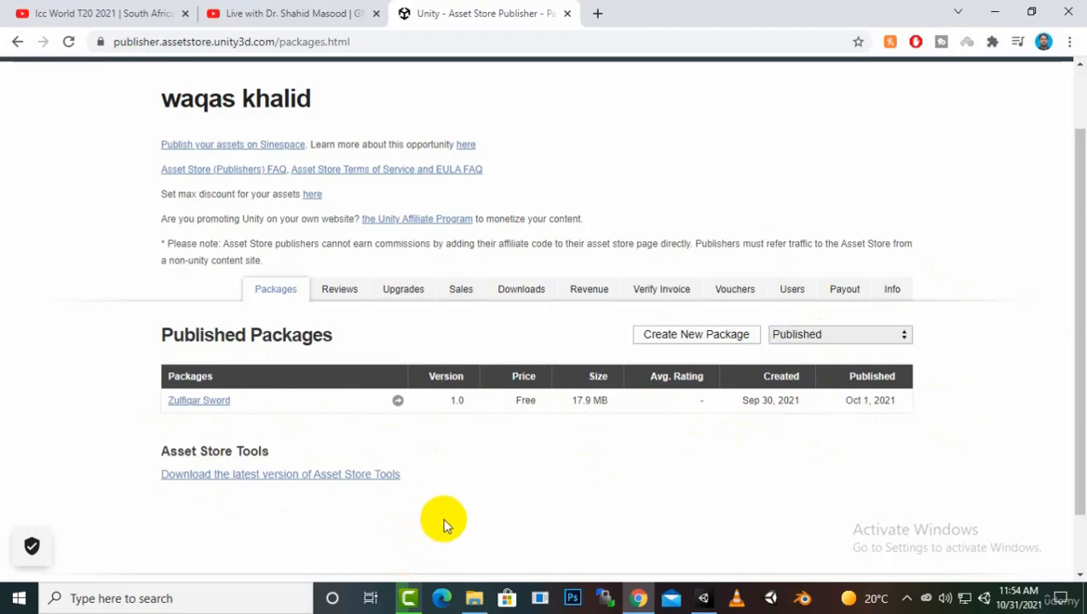
# - Create a new package and look over its Package Detail fields and Metadata & Artwork section
pyautogui.click(695, 335)
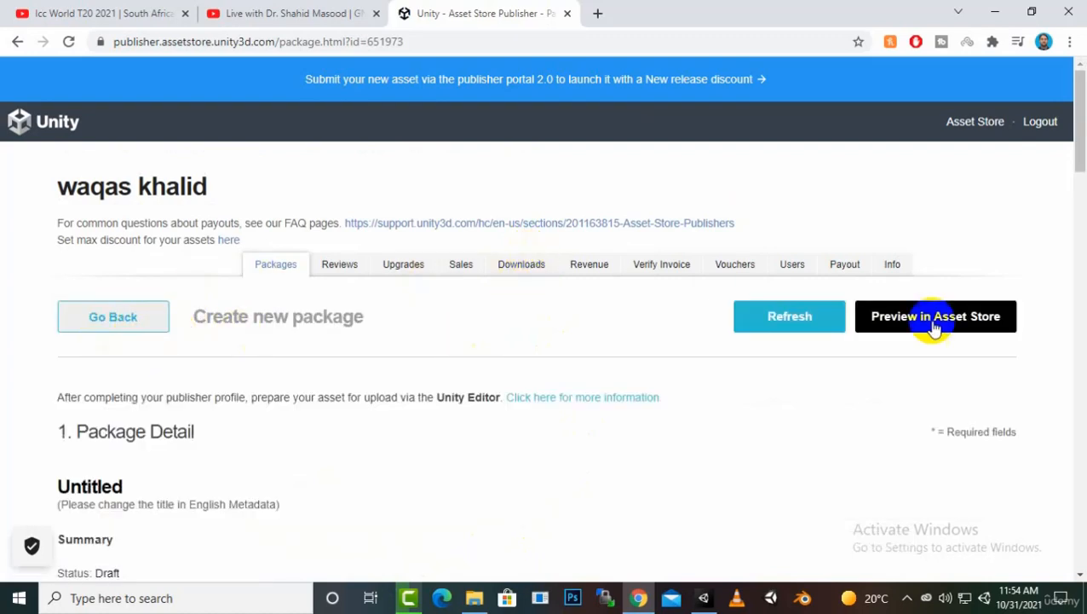
pyautogui.scroll(-1, 272, 335)
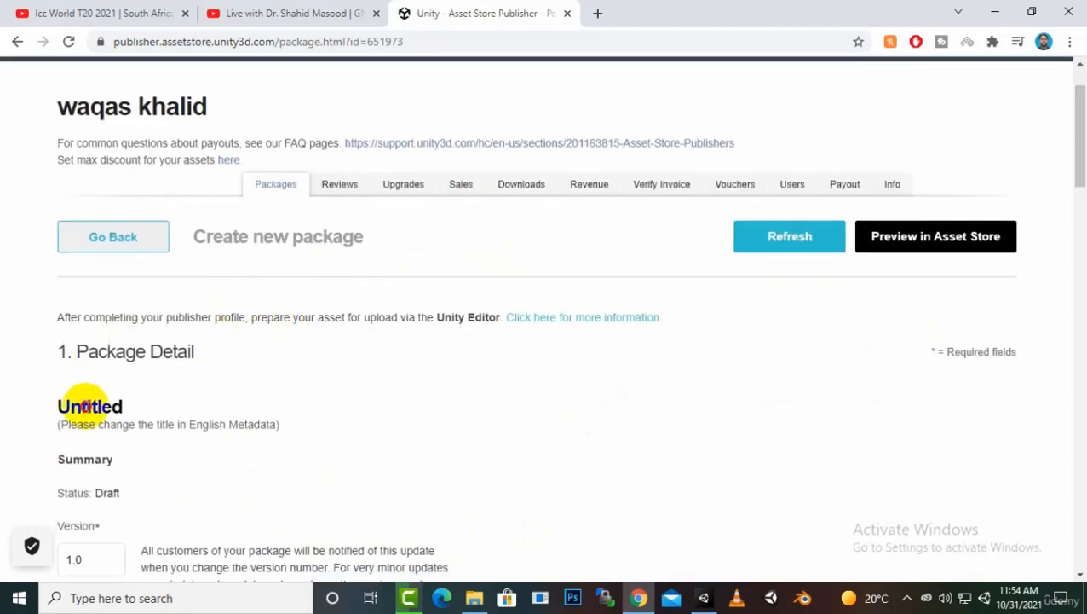
pyautogui.moveTo(140, 407); pyautogui.dragTo(8, 403)
pyautogui.scroll(-2, 162, 399)
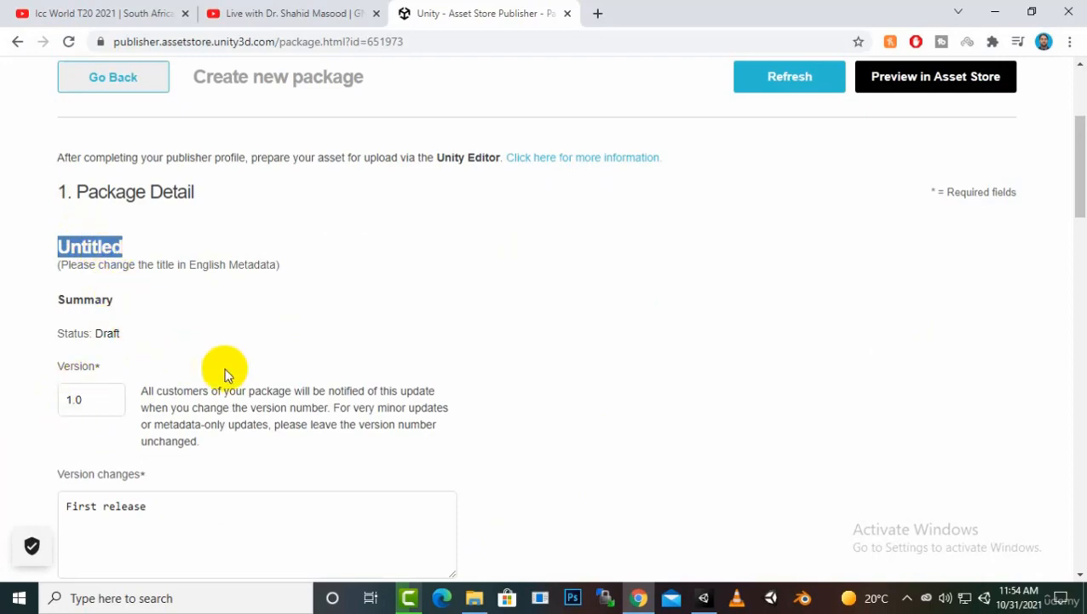
pyautogui.scroll(-2, 335, 367)
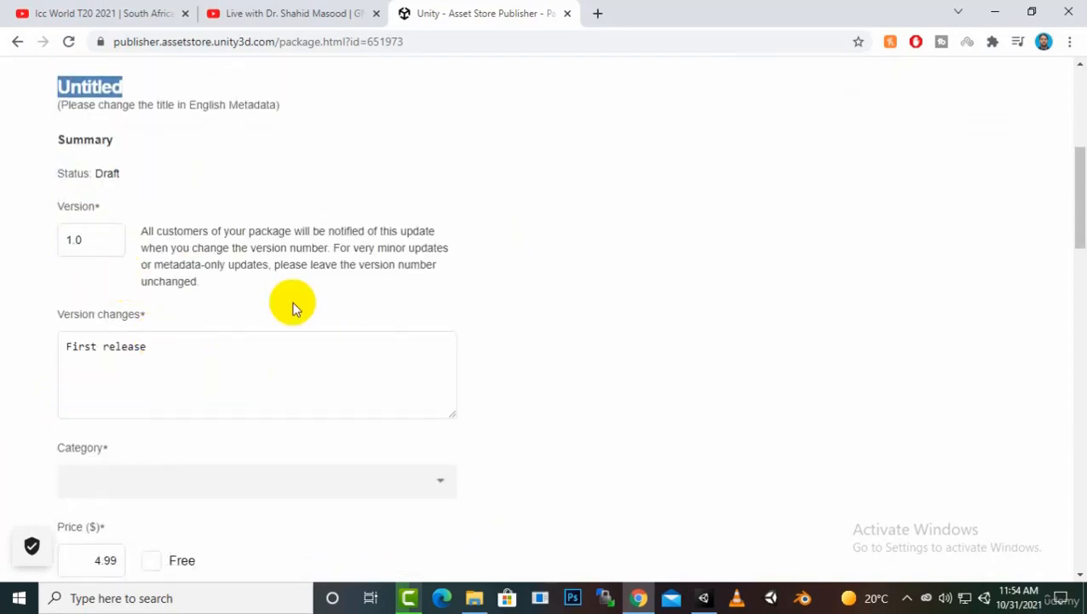
pyautogui.scroll(-2, 292, 309)
pyautogui.click(366, 323)
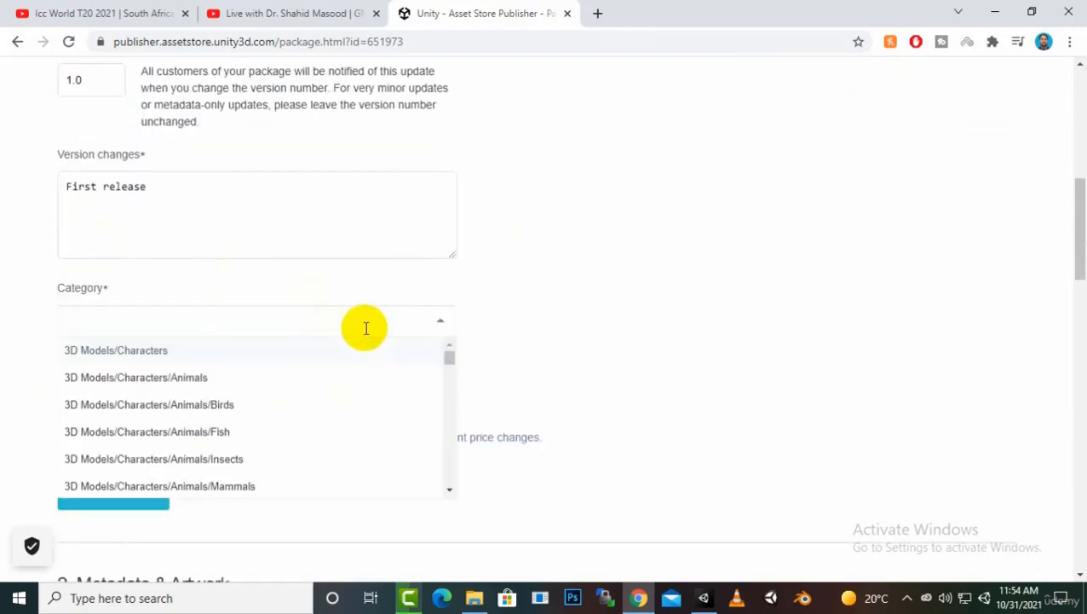
pyautogui.scroll(5, 490, 282)
pyautogui.scroll(-2, 130, 346)
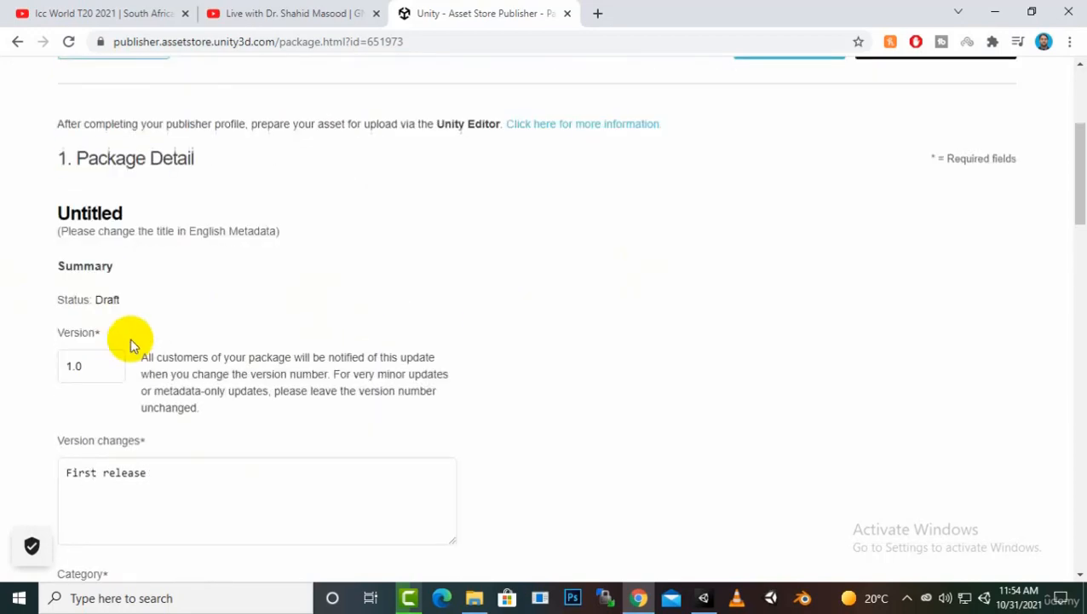
pyautogui.scroll(-3, 136, 306)
pyautogui.scroll(3, 121, 279)
pyautogui.scroll(-6, 219, 311)
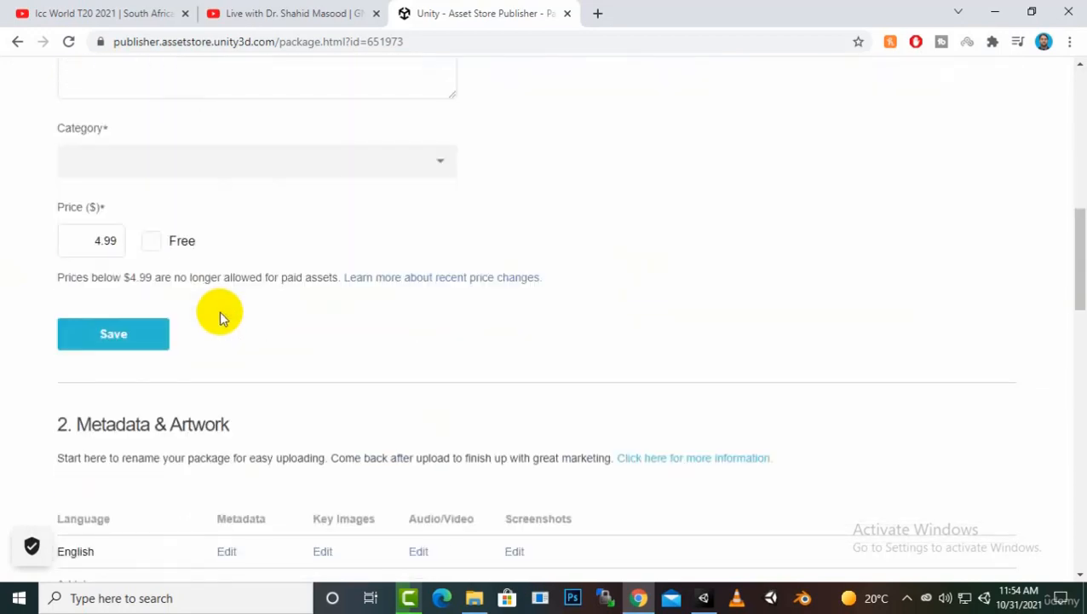
pyautogui.scroll(-2, 219, 311)
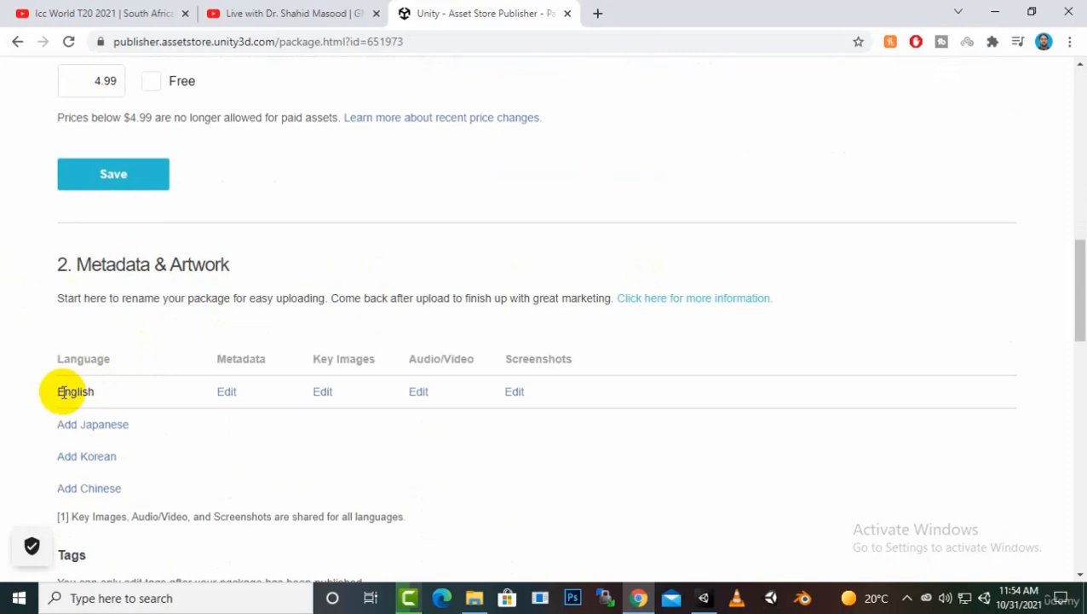
# - Open the package's English metadata for editing and set the title to "Robot Senior"
pyautogui.click(224, 393)
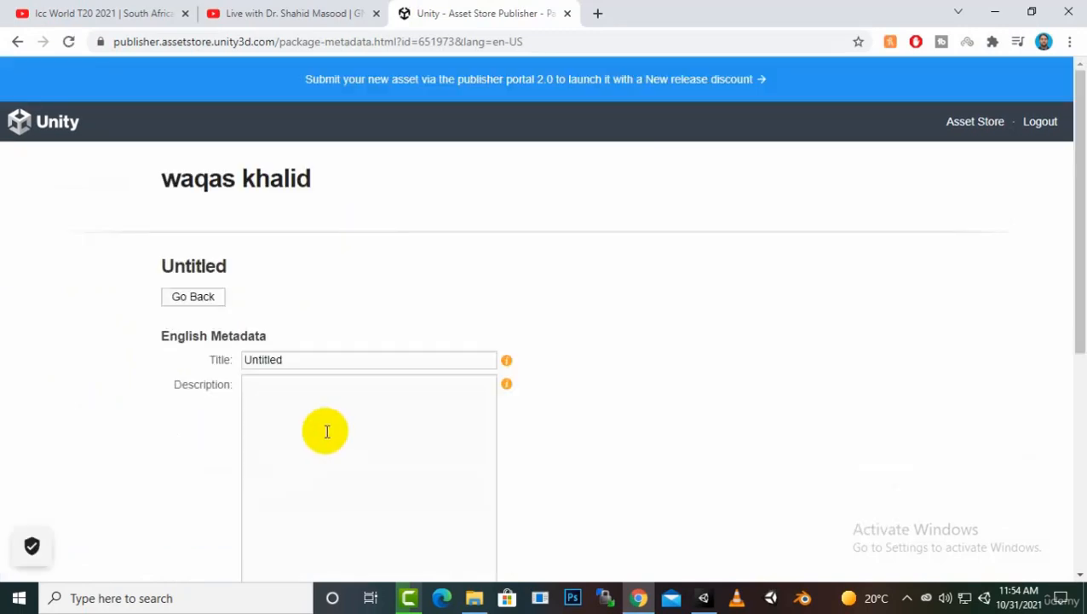
pyautogui.moveTo(352, 361); pyautogui.dragTo(175, 364)
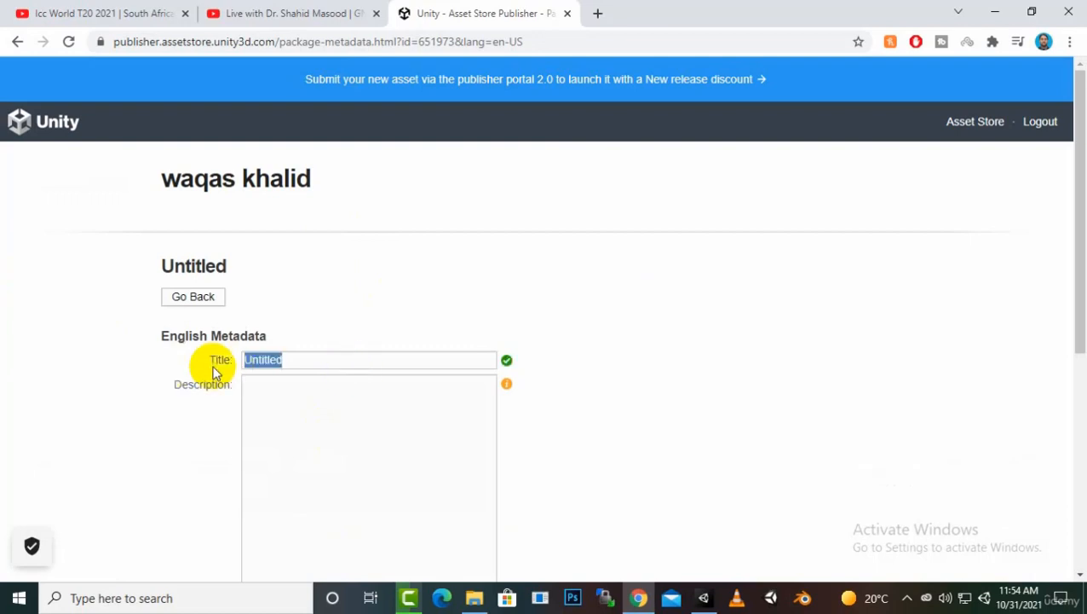
pyautogui.write('Robot Senior')
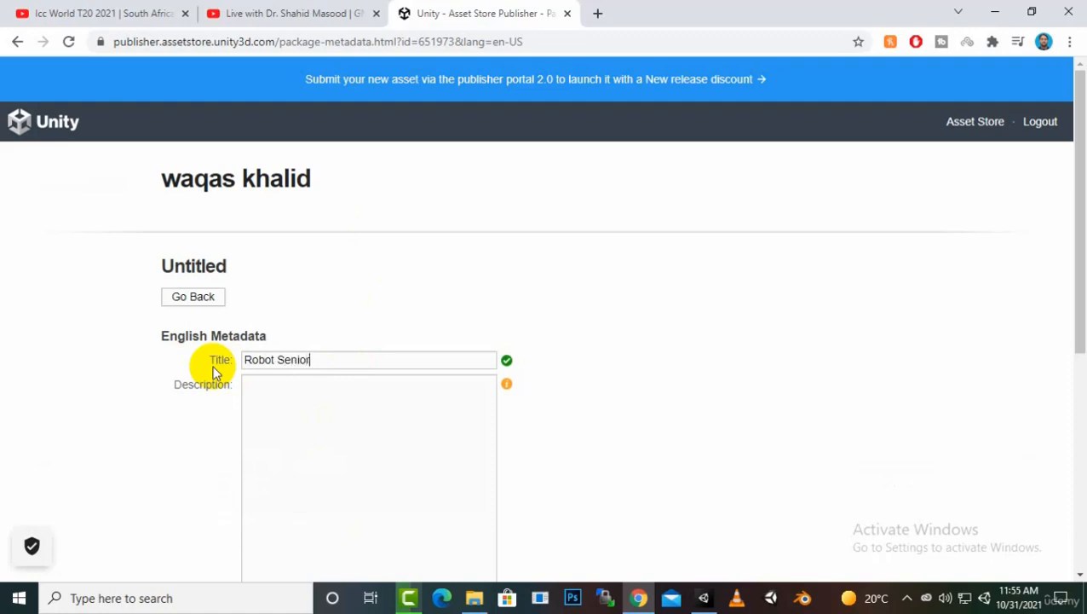
# - Enter "Low Poly Robot Model Fully Rigged" as the package description
pyautogui.click(262, 401)
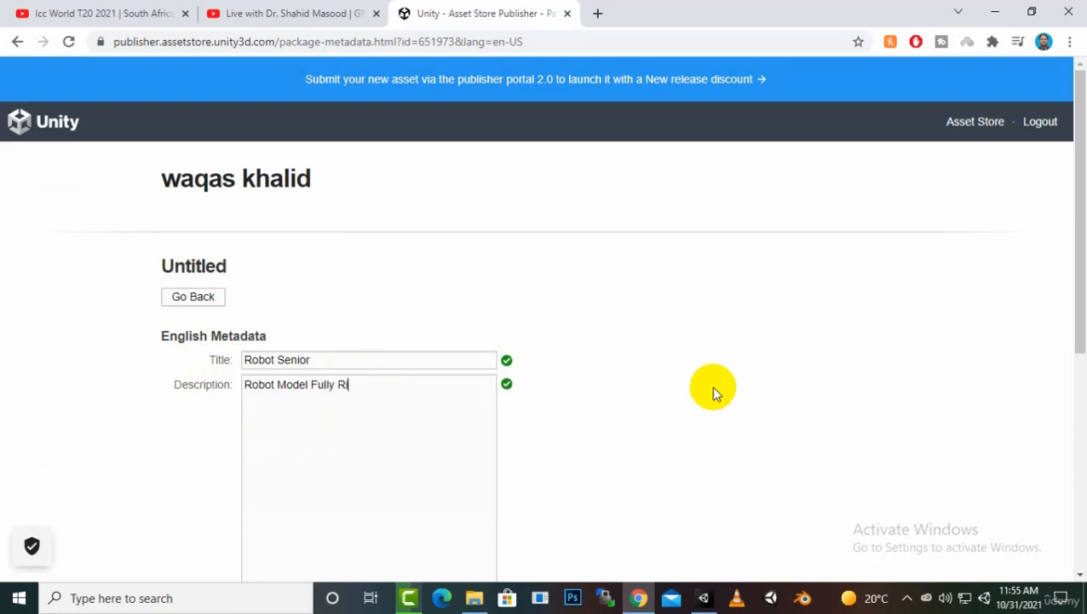
pyautogui.write('gg')
pyautogui.write('Low ')
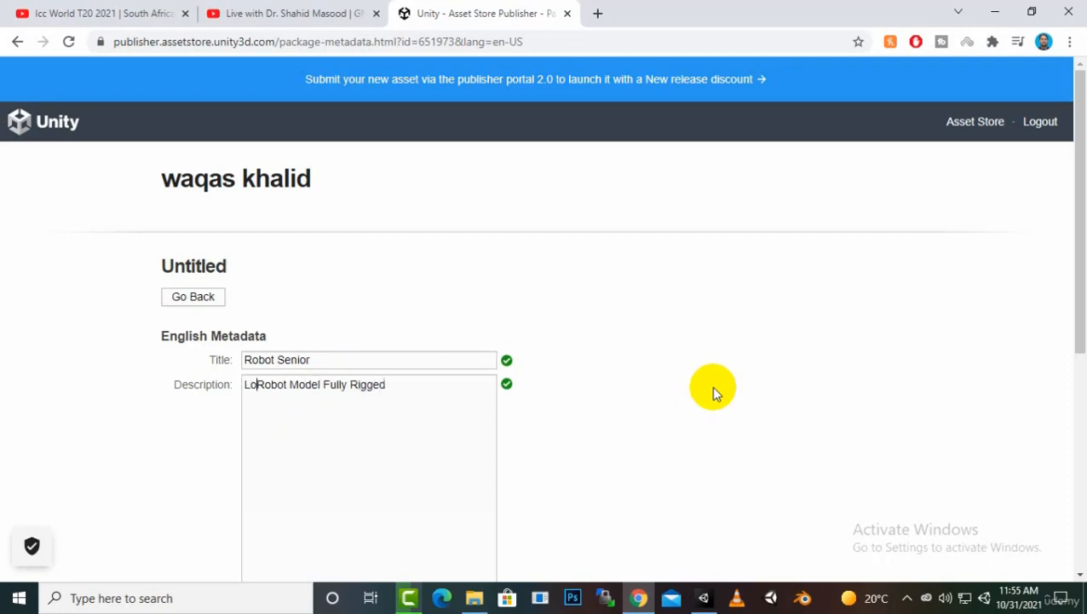
pyautogui.write('Poly')
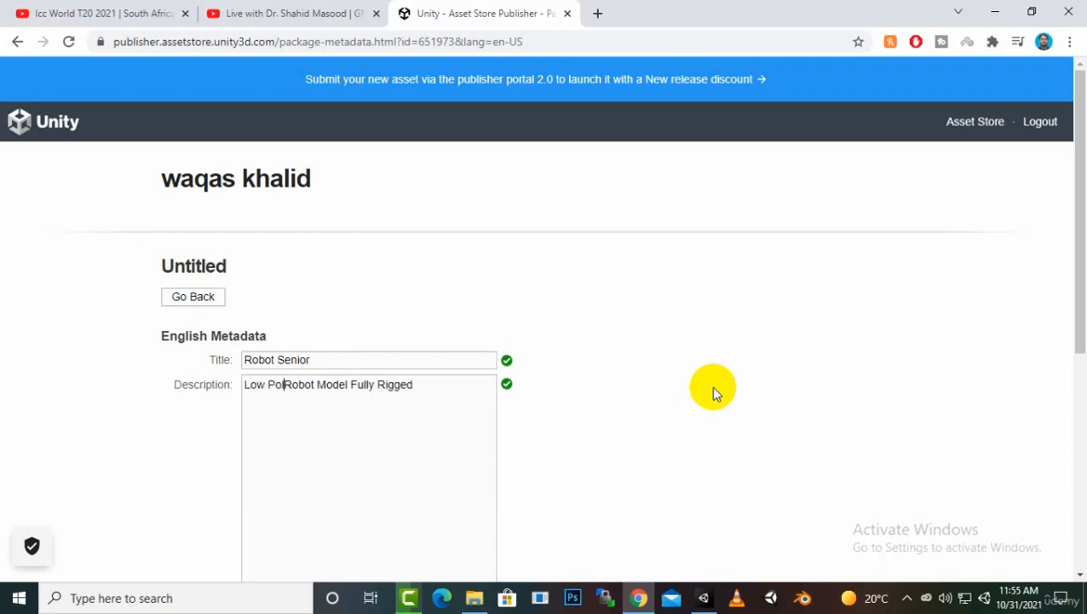
# - Enter the keywords "robot, robot character" and save the English metadata
pyautogui.scroll(-3, 713, 383)
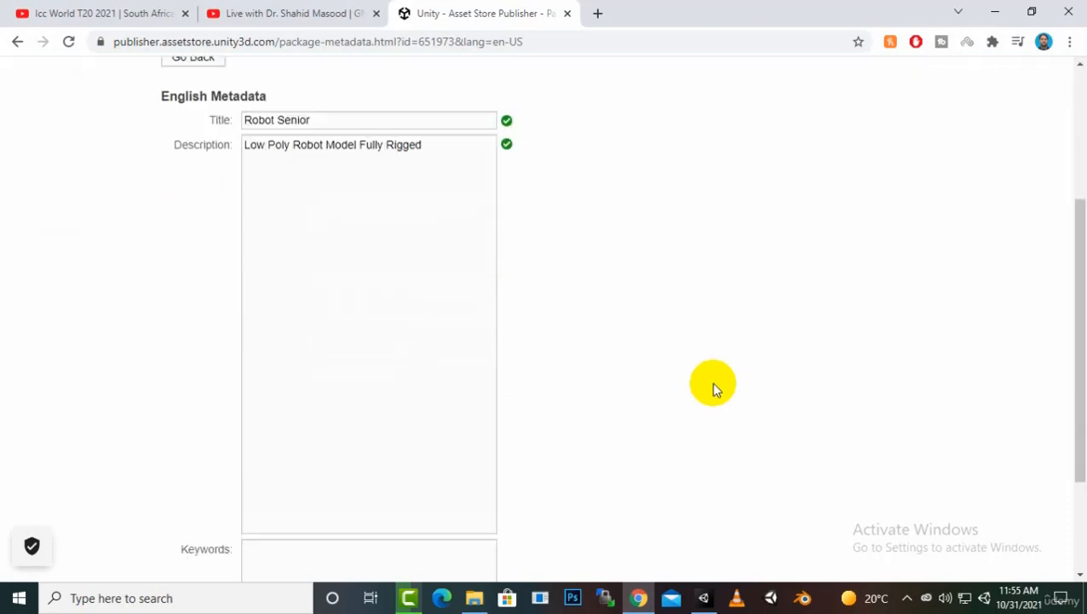
pyautogui.scroll(-2, 415, 264)
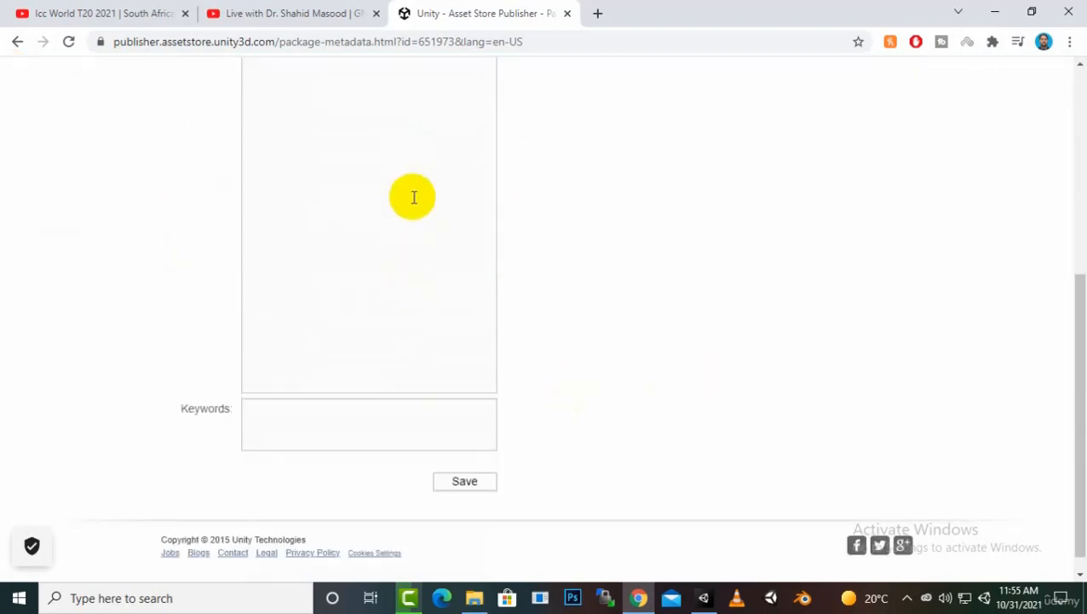
pyautogui.click(384, 401)
pyautogui.write('robot, robot character')
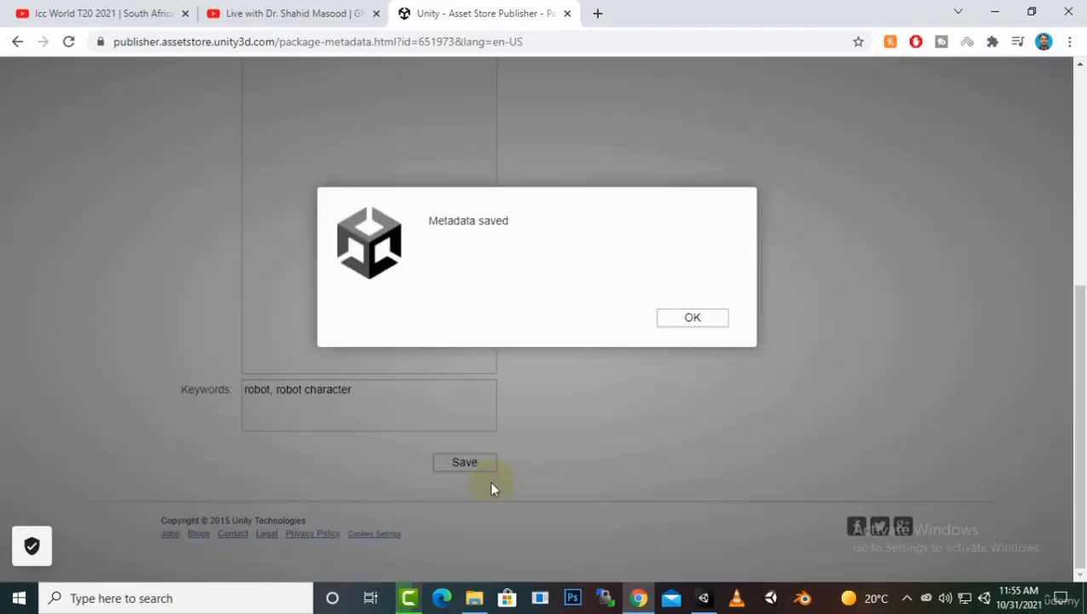
pyautogui.click(680, 323)
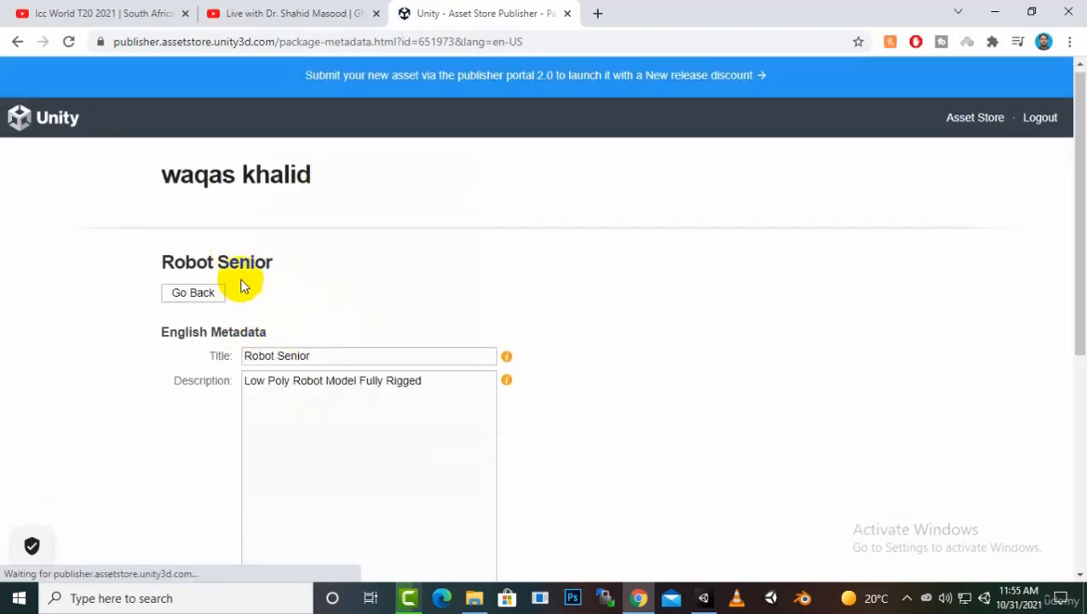
# - Return from the English metadata to the Robot Senior package's detail page
pyautogui.click(194, 292)
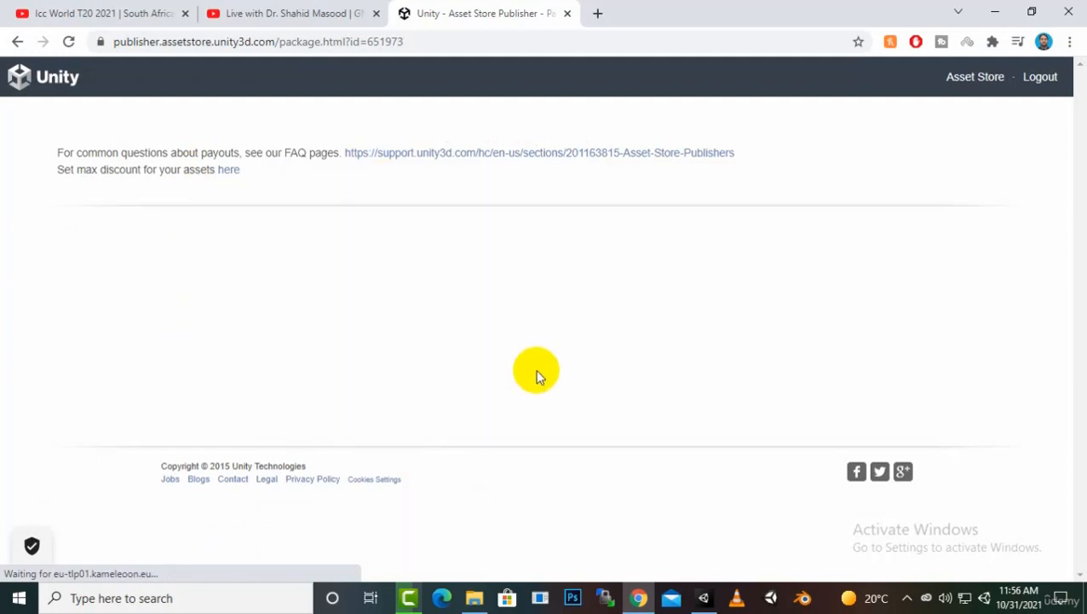
pyautogui.click(907, 597)
pyautogui.click(388, 393)
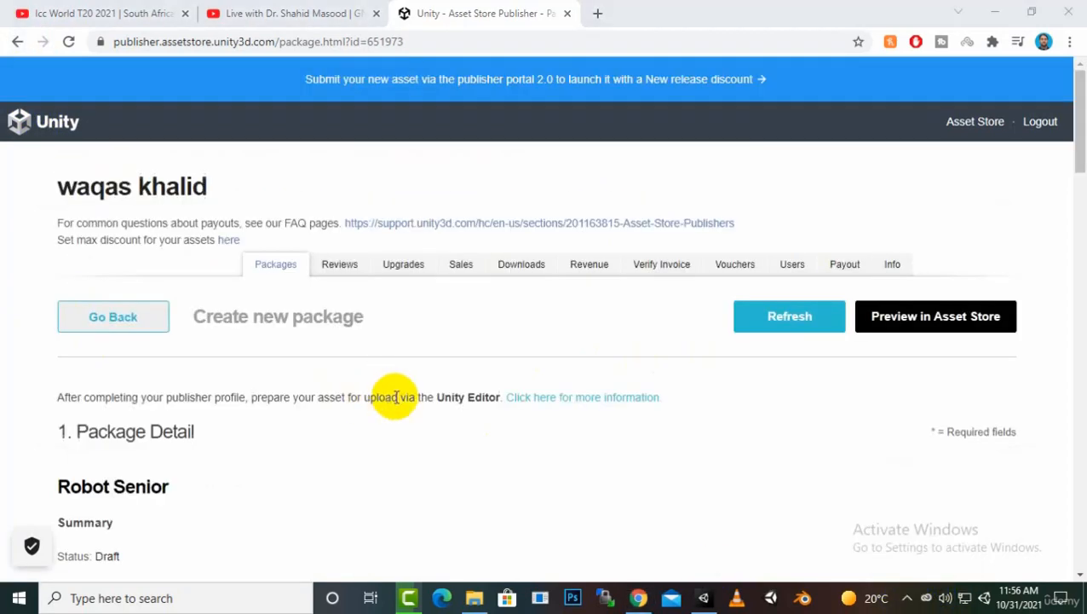
# - Set the Robot Senior package's category to 3D Models/Characters in its package details
pyautogui.scroll(-3, 384, 367)
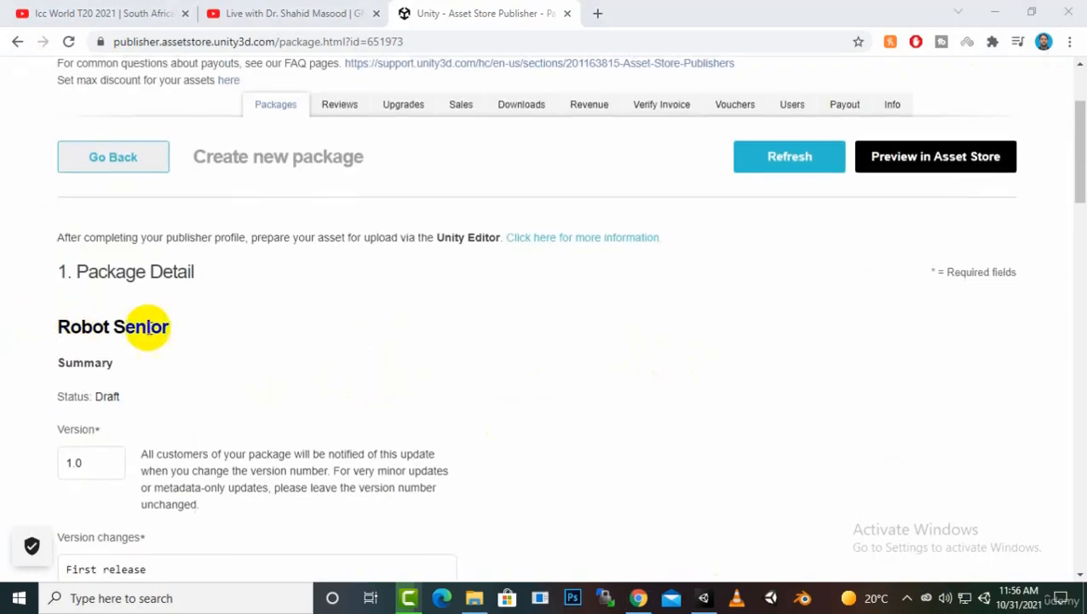
pyautogui.scroll(-2, 143, 327)
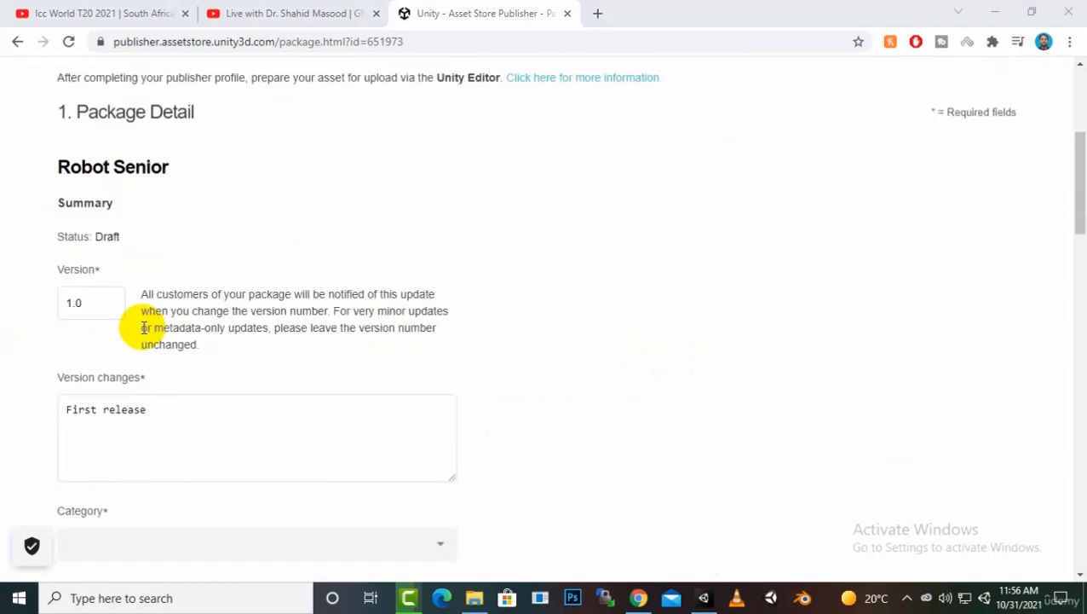
pyautogui.click(94, 300)
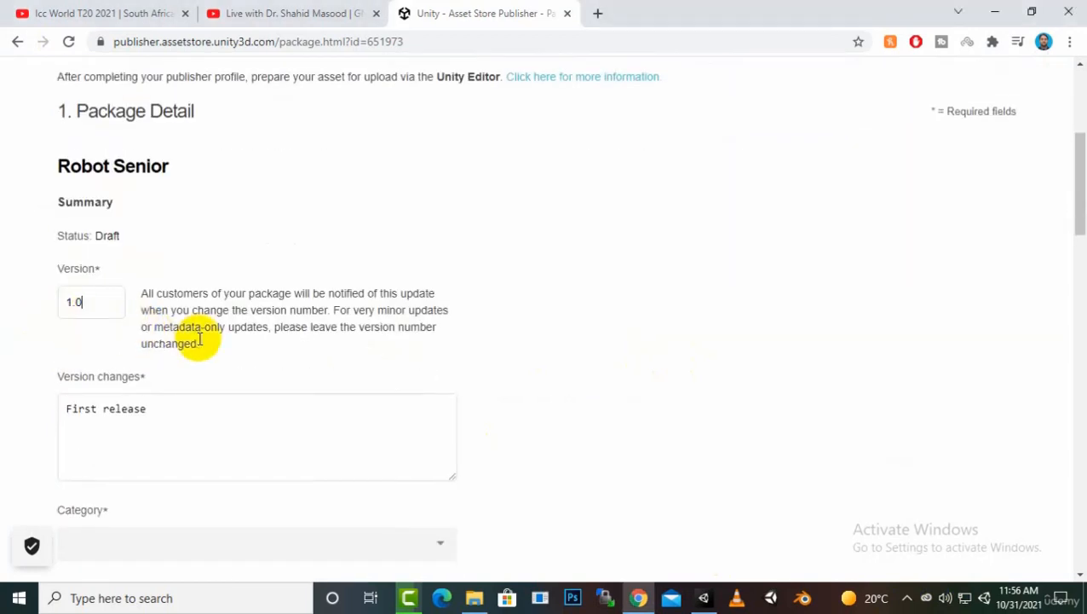
pyautogui.scroll(-3, 161, 235)
pyautogui.scroll(1, 155, 220)
pyautogui.scroll(-1, 136, 214)
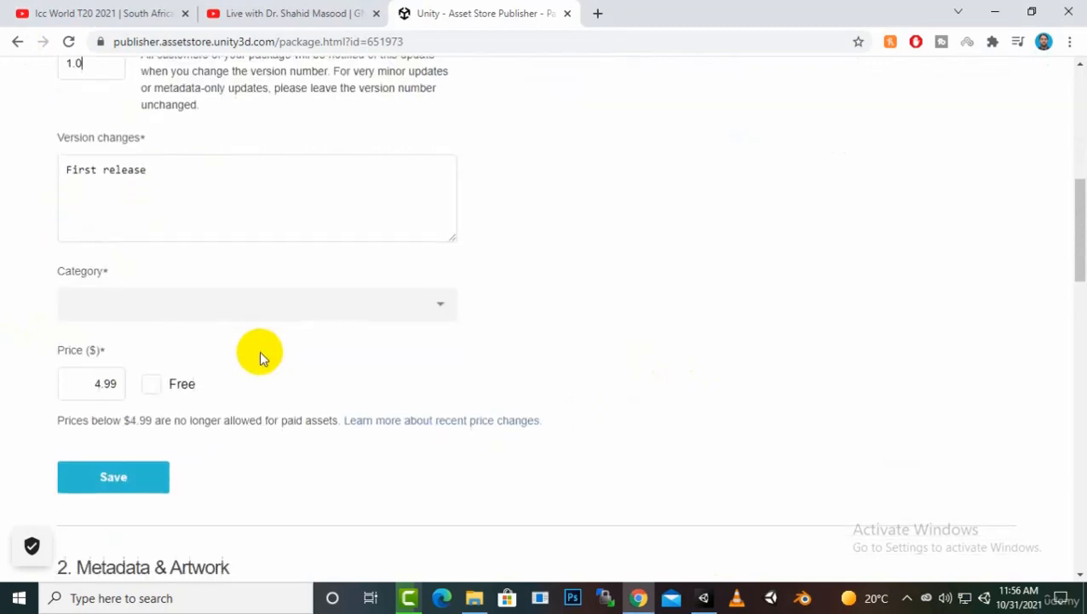
pyautogui.click(264, 302)
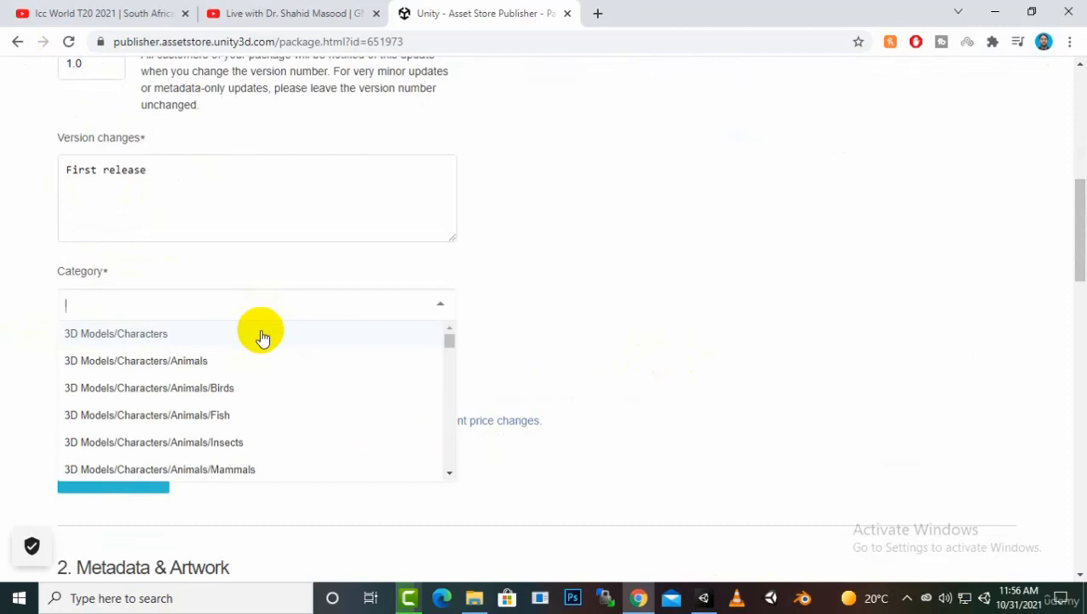
pyautogui.click(263, 333)
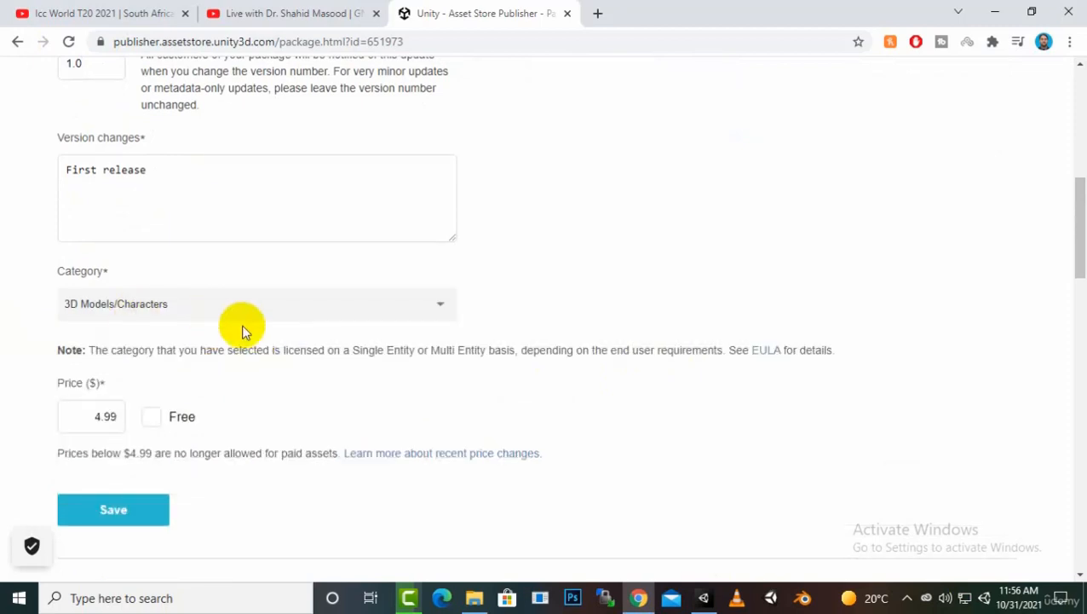
# - Mark the package as free, save the version details and dismiss the confirmation
pyautogui.scroll(-1, 255, 329)
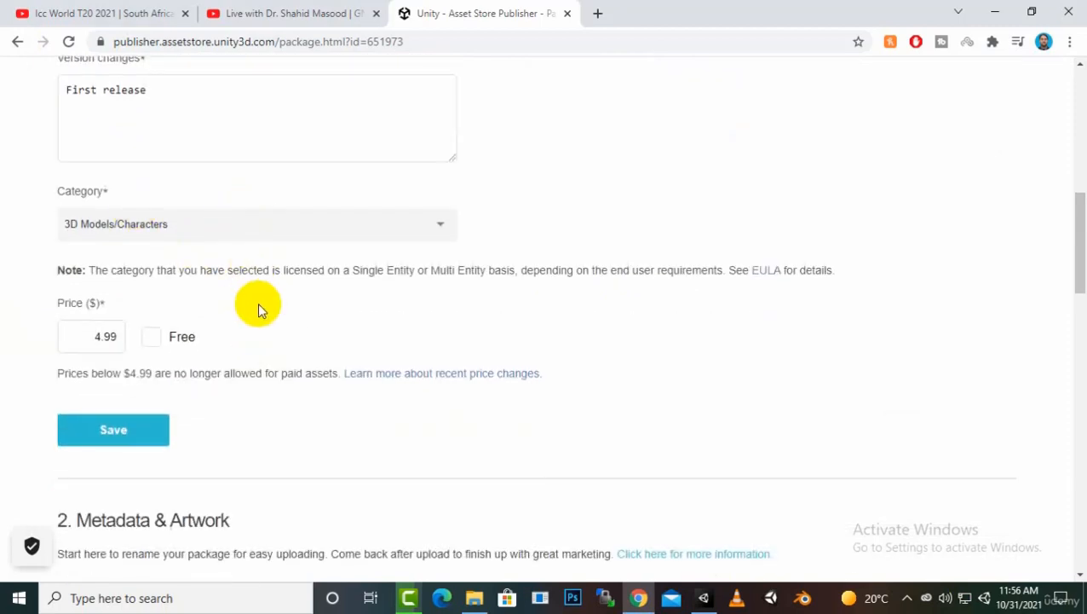
pyautogui.scroll(-1, 259, 302)
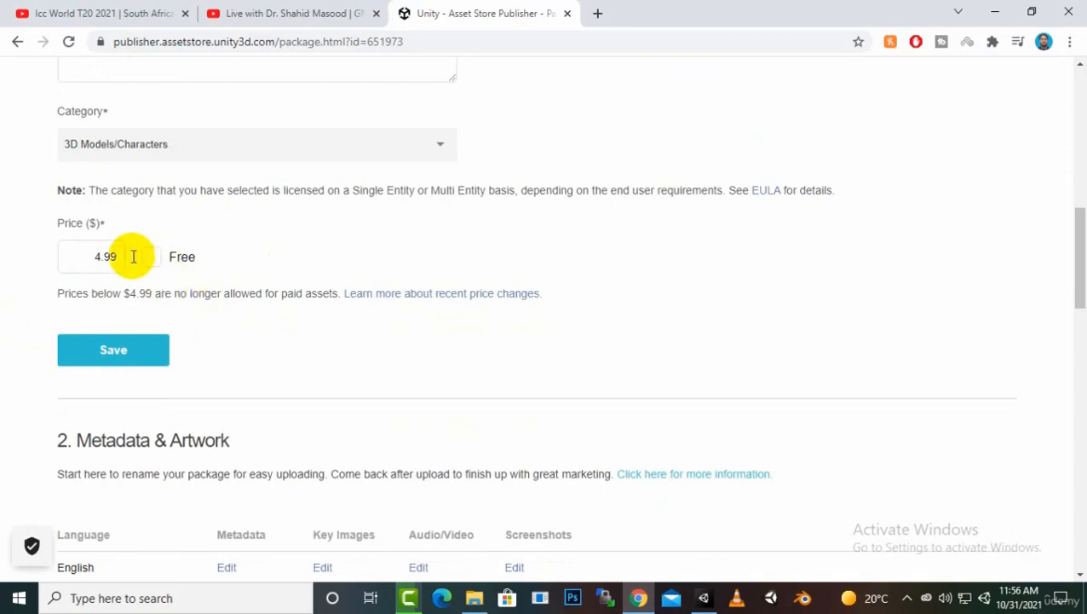
pyautogui.doubleClick(91, 257)
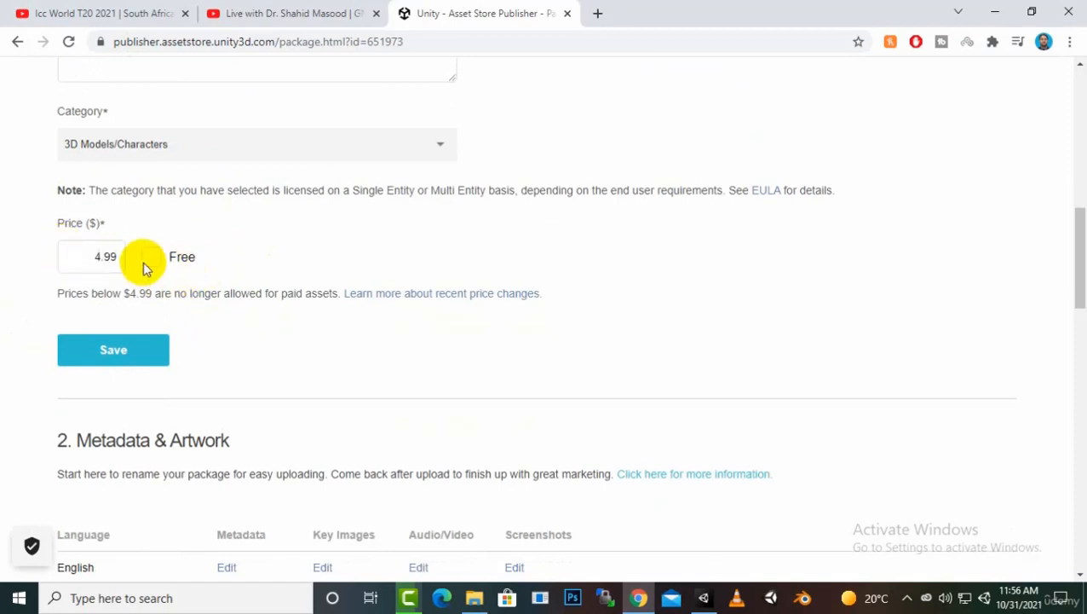
pyautogui.click(151, 257)
pyautogui.scroll(-2, 580, 226)
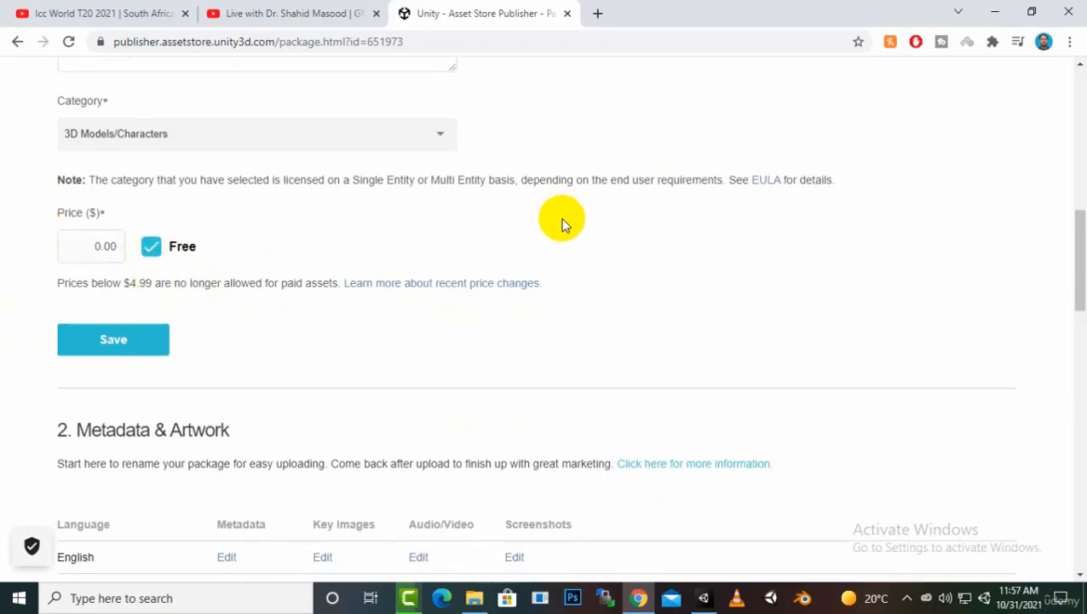
pyautogui.scroll(-1, 149, 268)
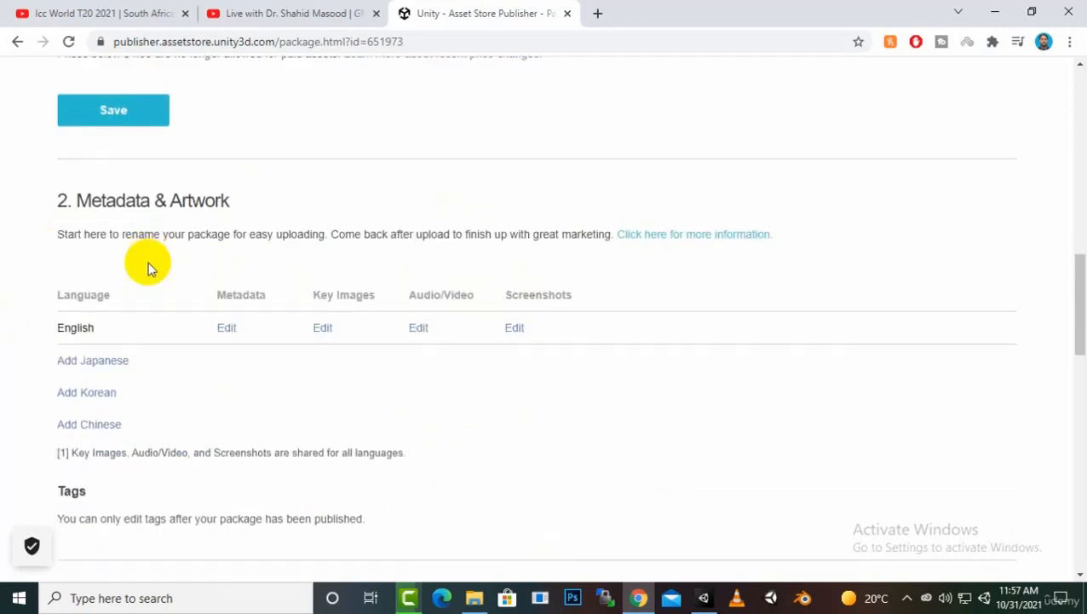
pyautogui.click(122, 114)
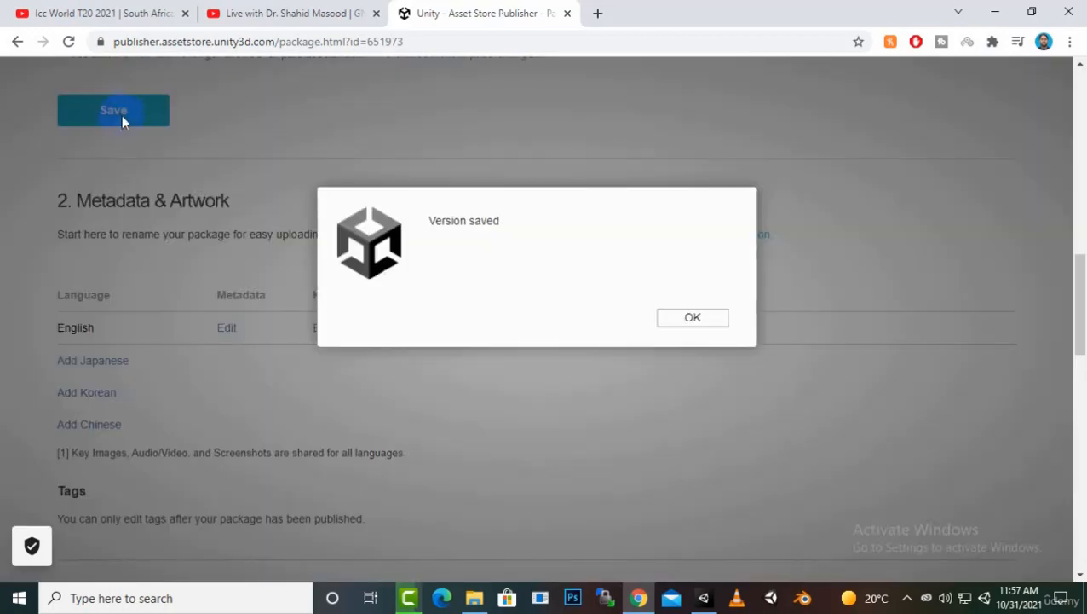
pyautogui.click(721, 317)
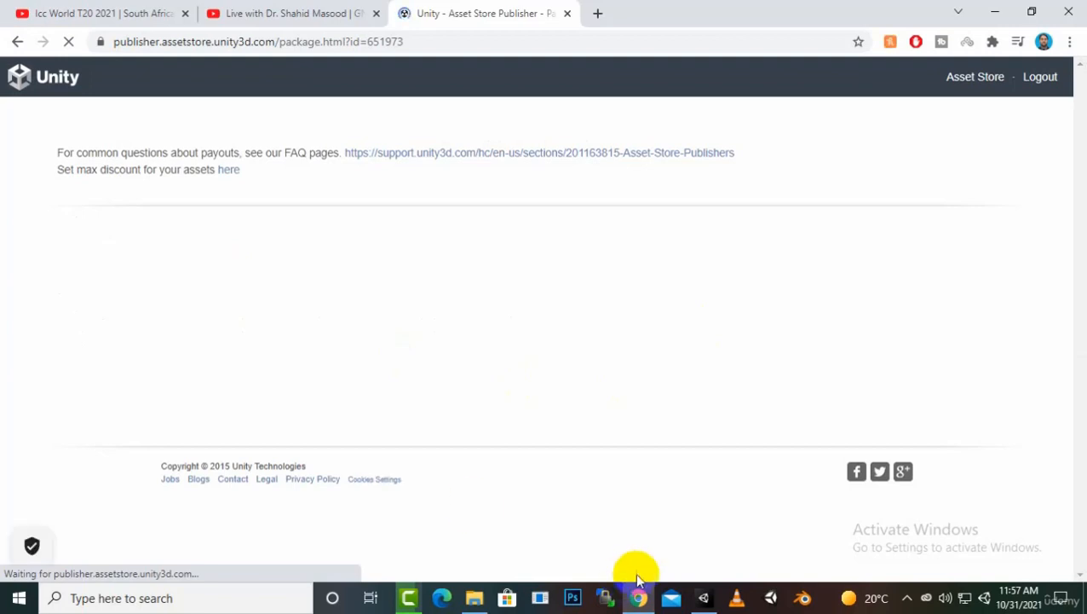
# - Switch to the Unity editor, show the Scene view and open the Package Validator from the Asset Store Tools
pyautogui.click(709, 598)
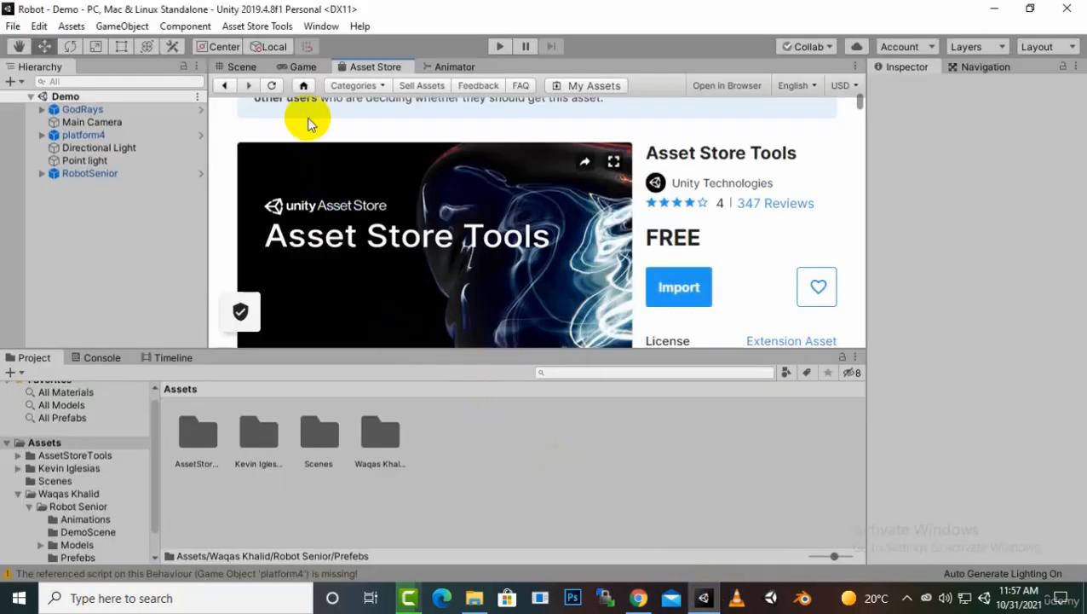
pyautogui.click(241, 68)
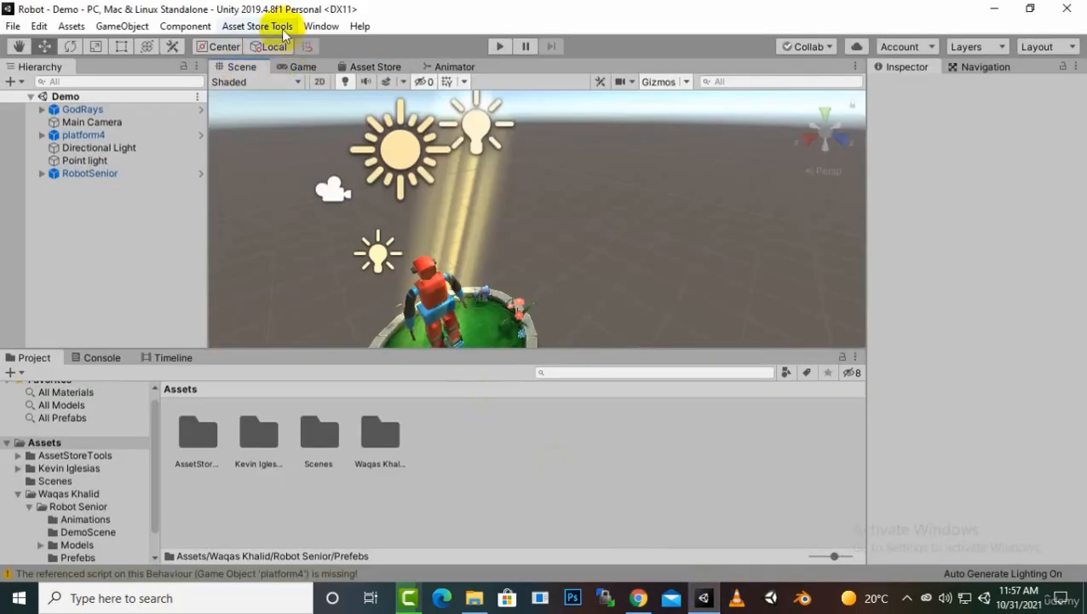
pyautogui.click(259, 28)
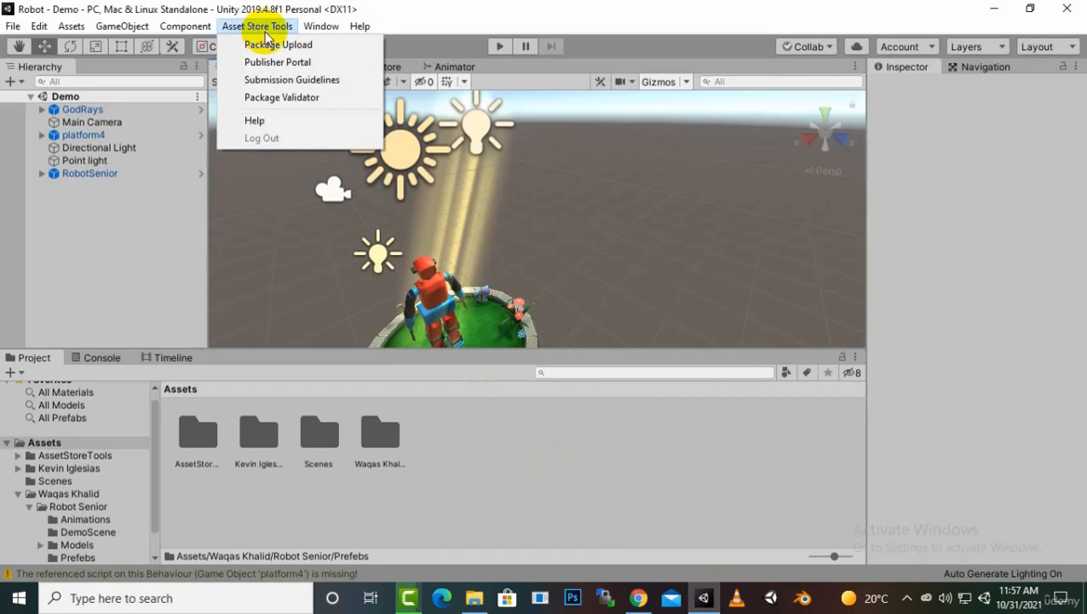
pyautogui.click(276, 97)
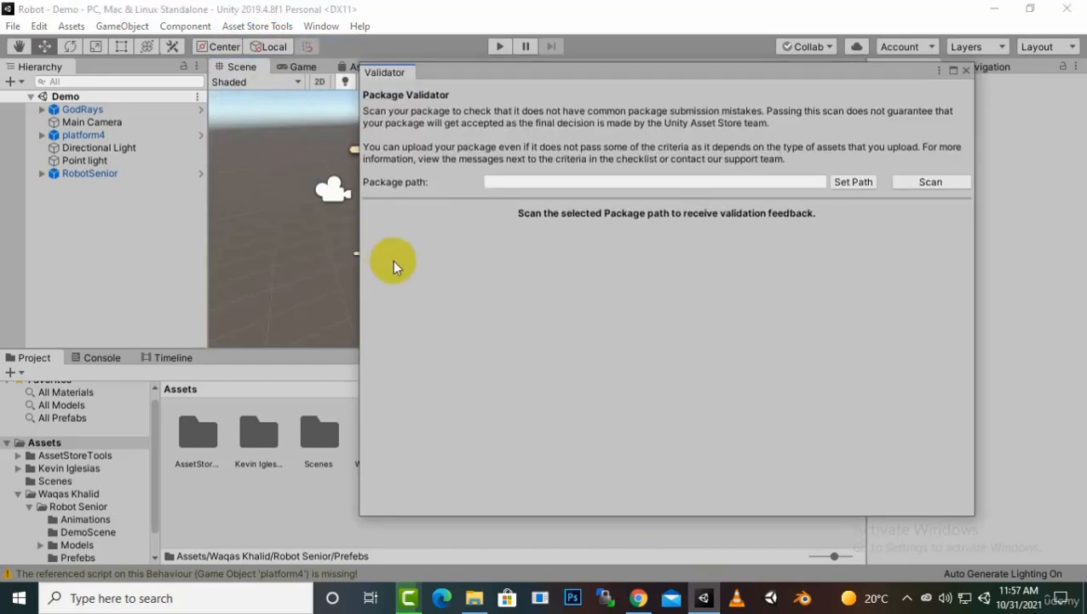
# - Set the validator's package path to the publisher-named folder inside Assets and scan it
pyautogui.click(842, 182)
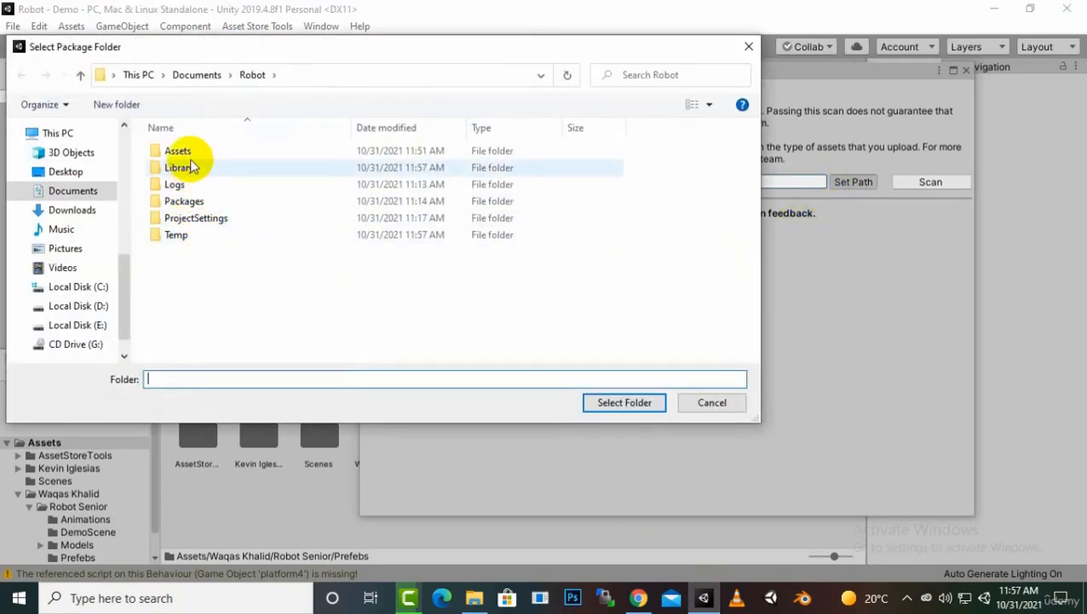
pyautogui.doubleClick(188, 153)
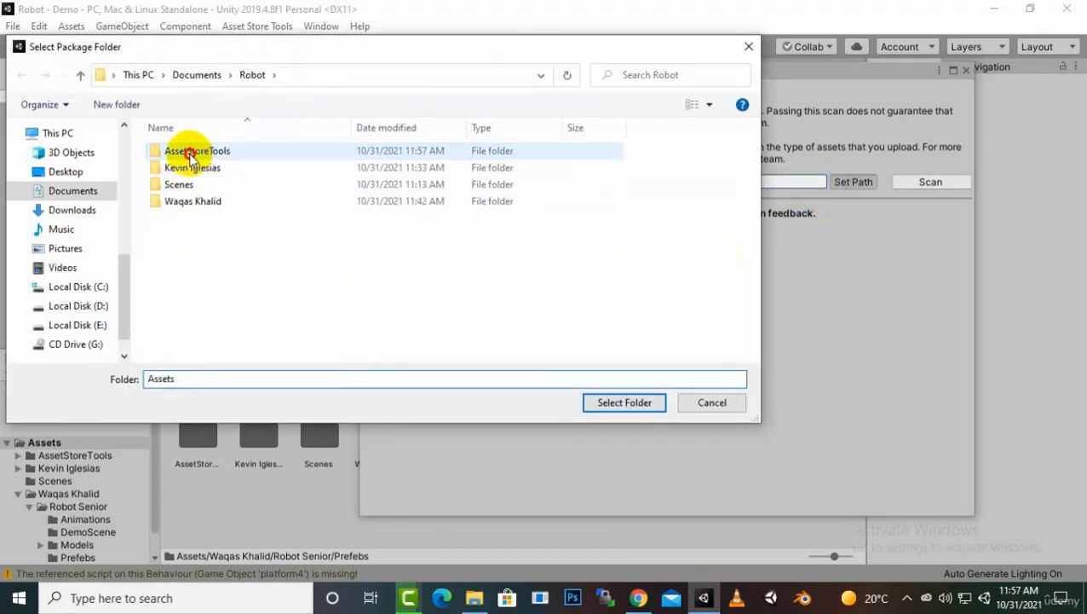
pyautogui.click(193, 201)
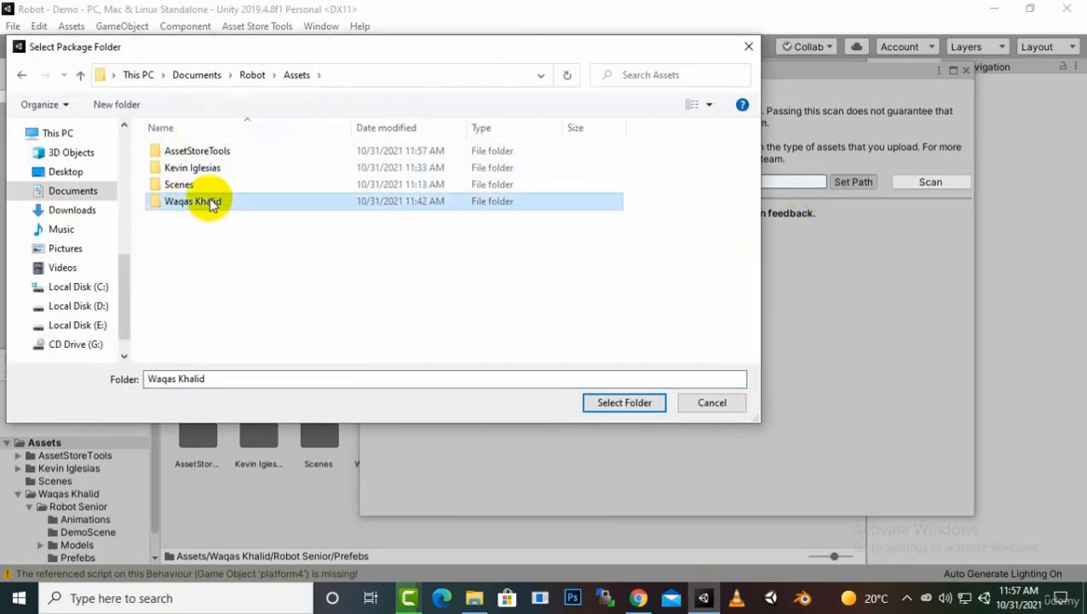
pyautogui.click(624, 402)
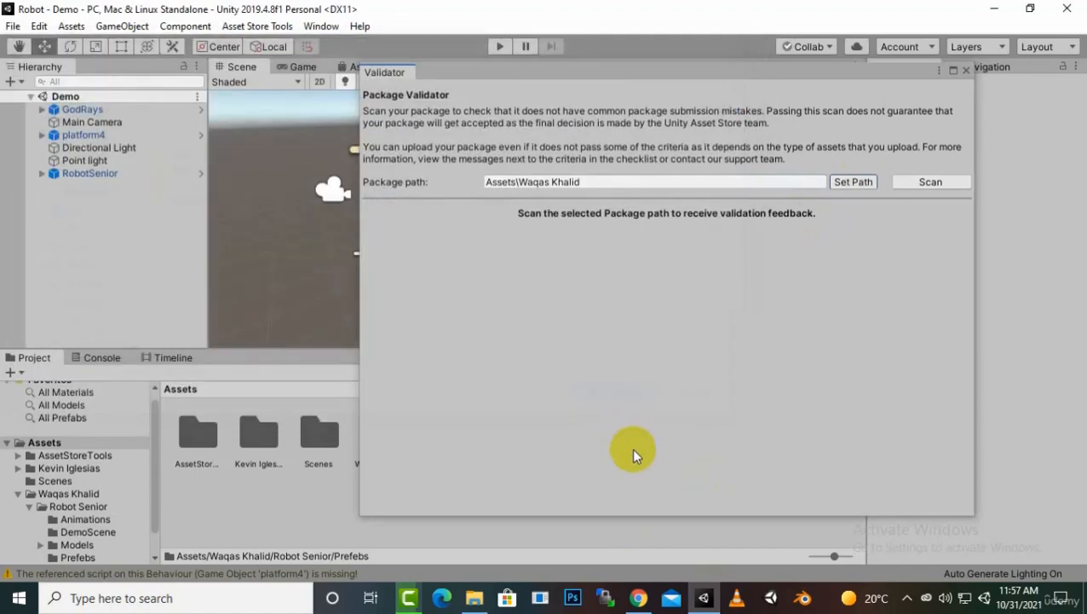
pyautogui.click(920, 183)
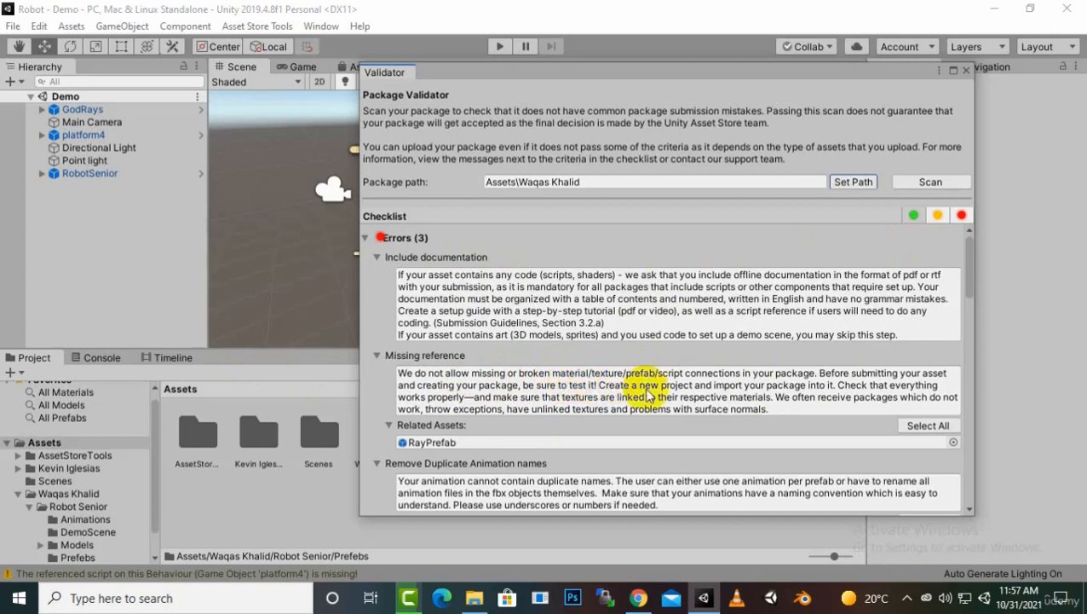
# - Locate the asset related to the missing reference error and examine the other errors in the validation checklist
pyautogui.click(913, 431)
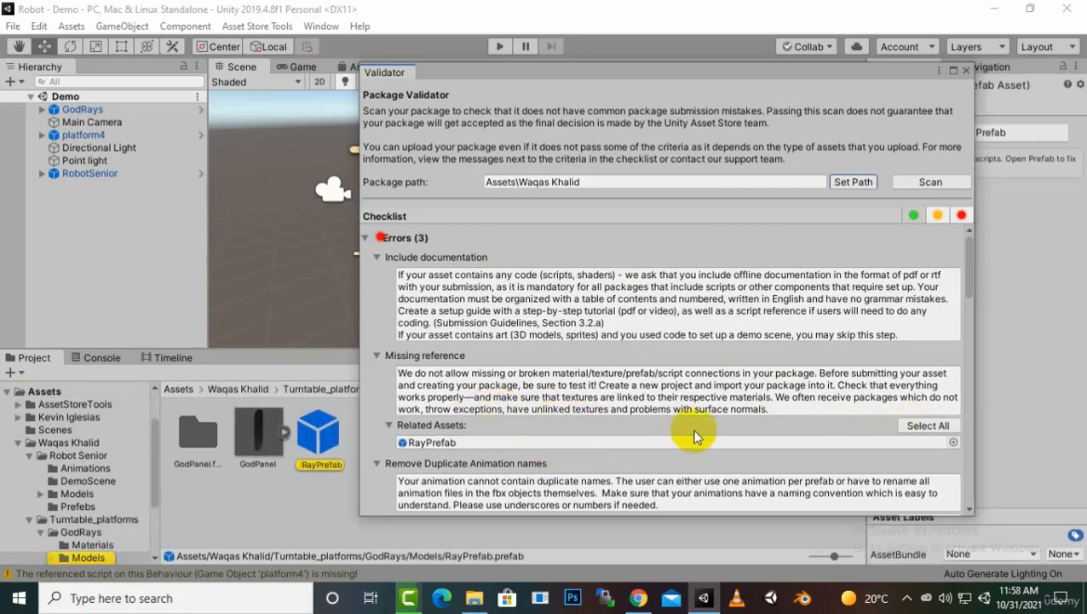
pyautogui.click(448, 444)
pyautogui.scroll(-3, 636, 381)
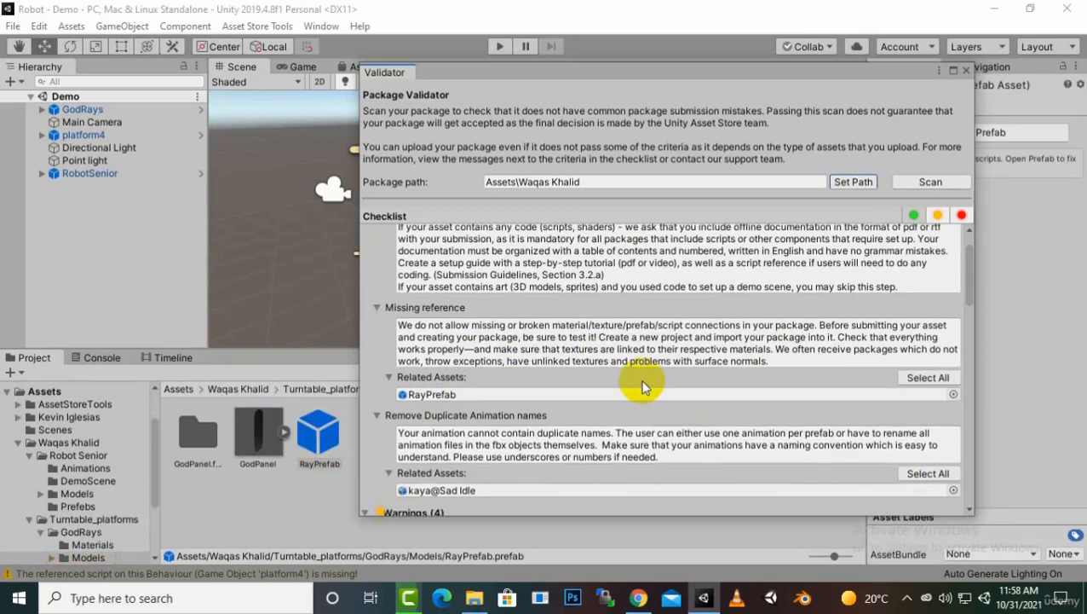
pyautogui.scroll(3, 654, 376)
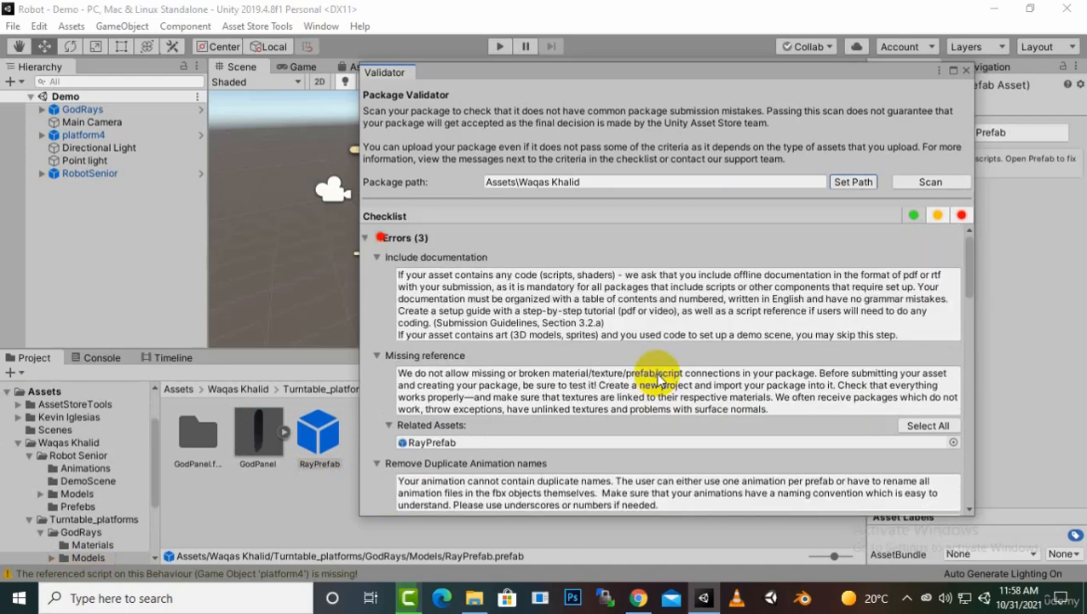
pyautogui.scroll(-6, 656, 378)
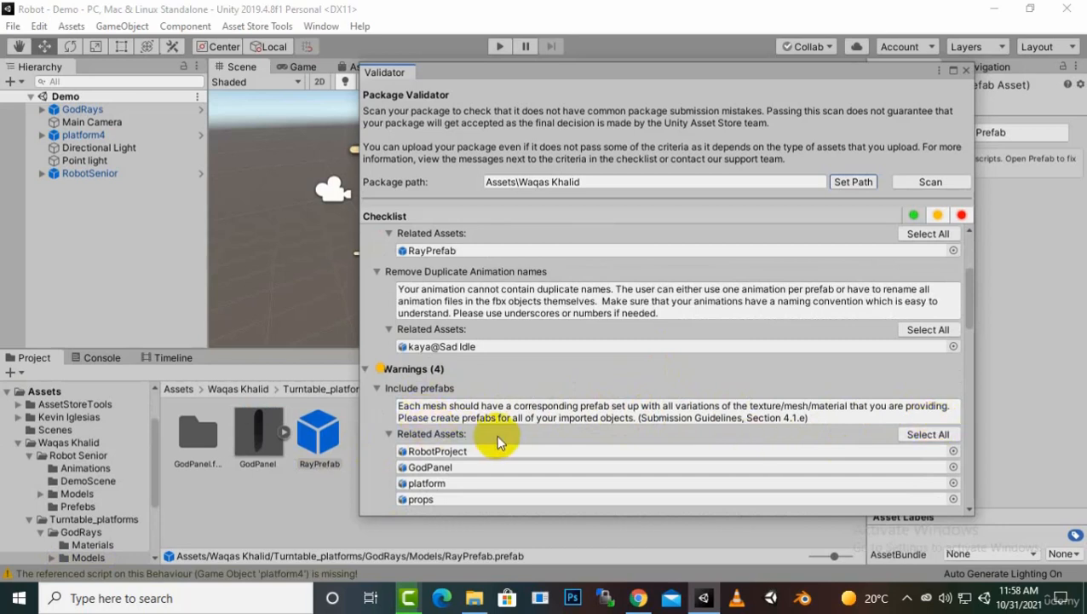
# - Select the assets related to the Include prefabs warning, review the remaining warnings and close the validator
pyautogui.click(928, 434)
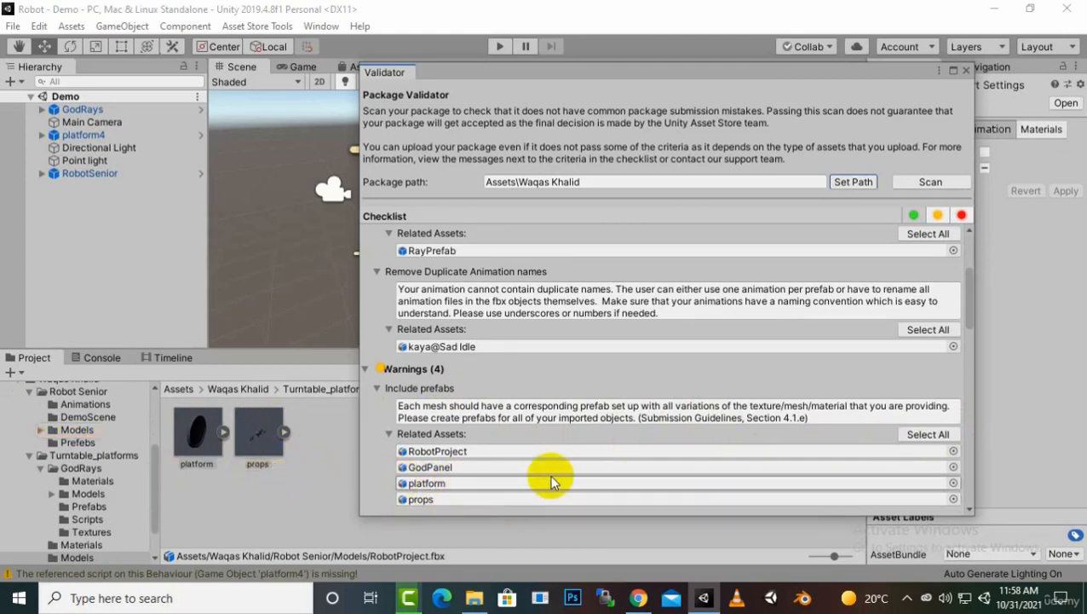
pyautogui.moveTo(661, 72); pyautogui.dragTo(695, 80)
pyautogui.click(281, 439)
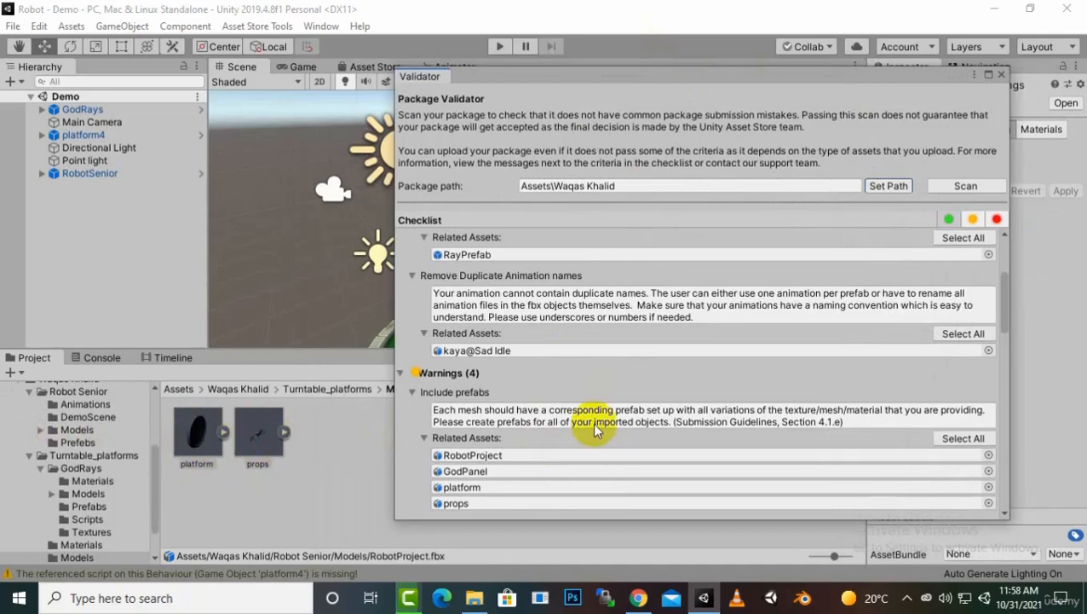
pyautogui.scroll(-5, 661, 369)
pyautogui.scroll(-5, 650, 394)
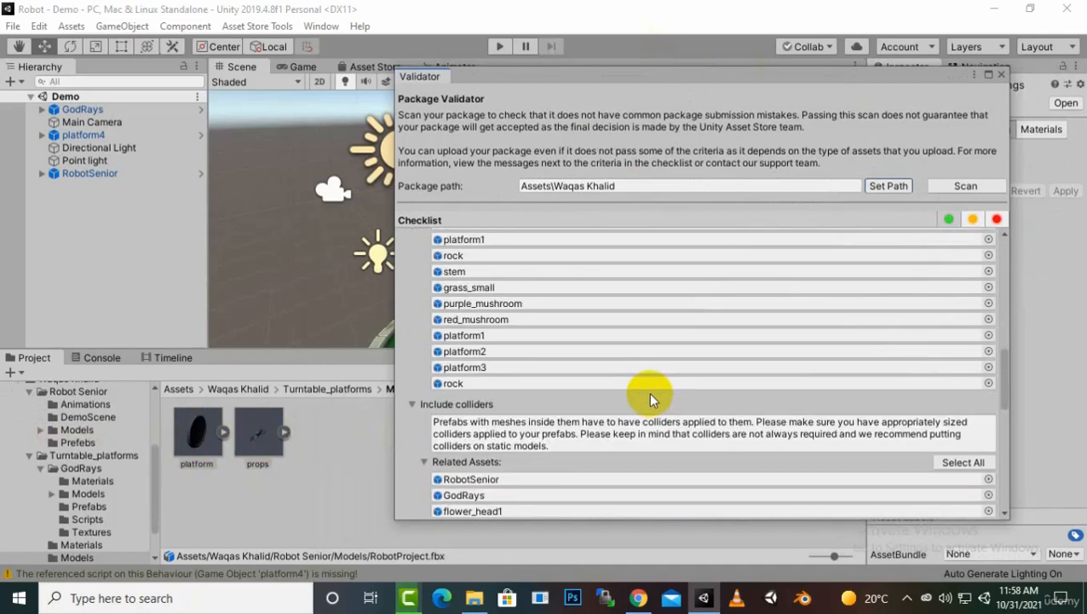
pyautogui.scroll(-10, 649, 392)
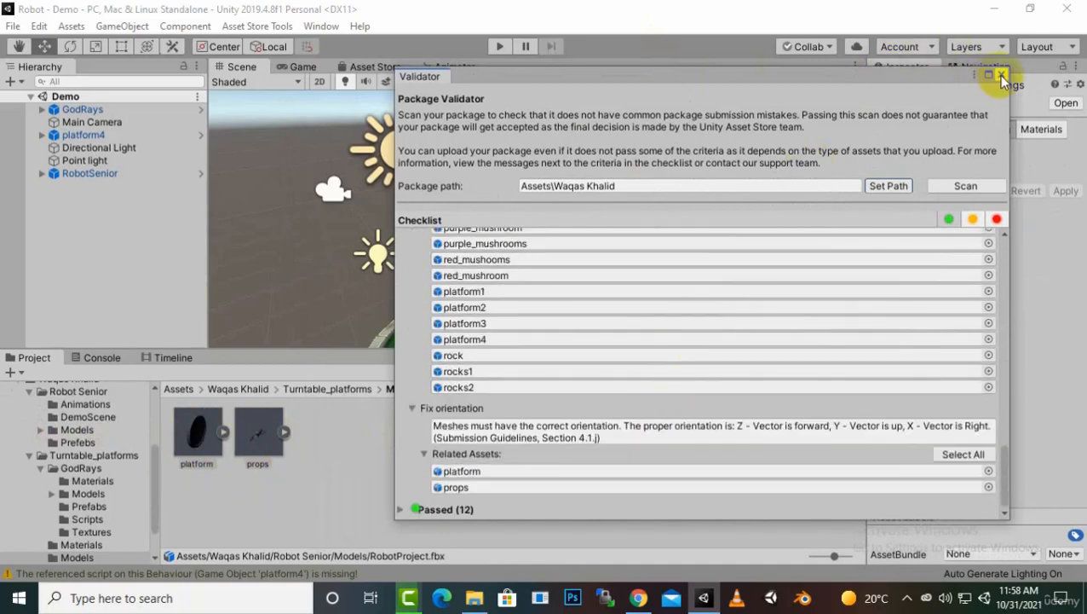
pyautogui.click(1001, 76)
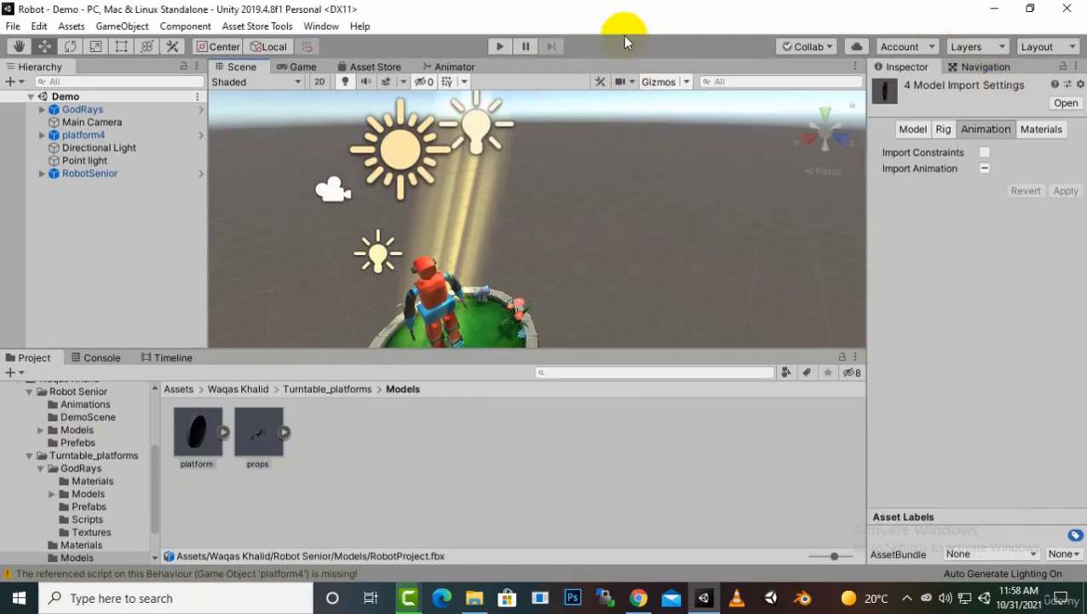
# - Delete the platform4 and Point light objects from the Demo scene
pyautogui.scroll(-3, 509, 218)
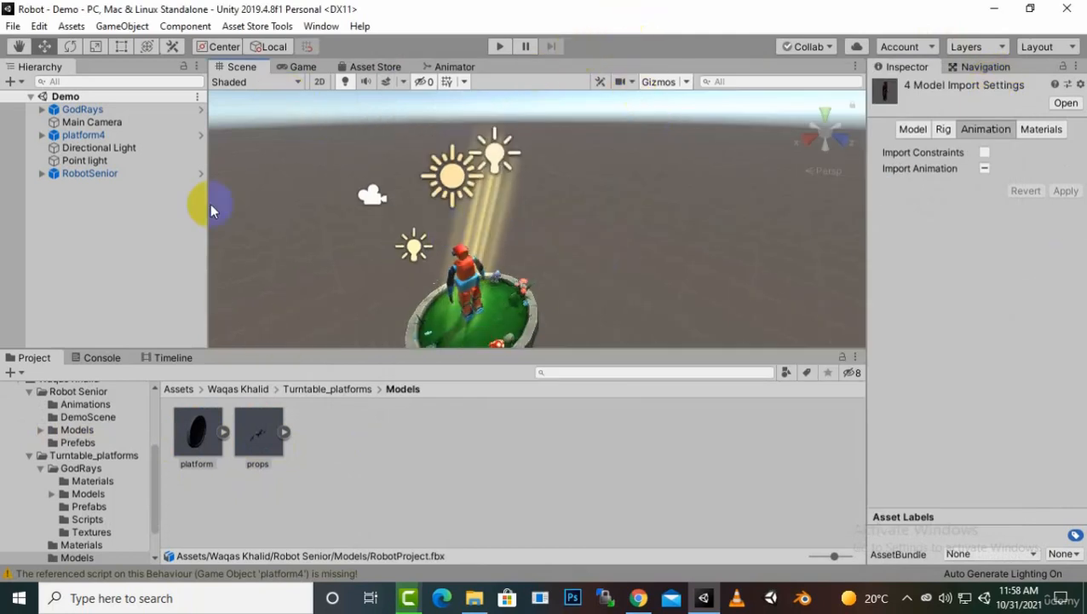
pyautogui.click(105, 135)
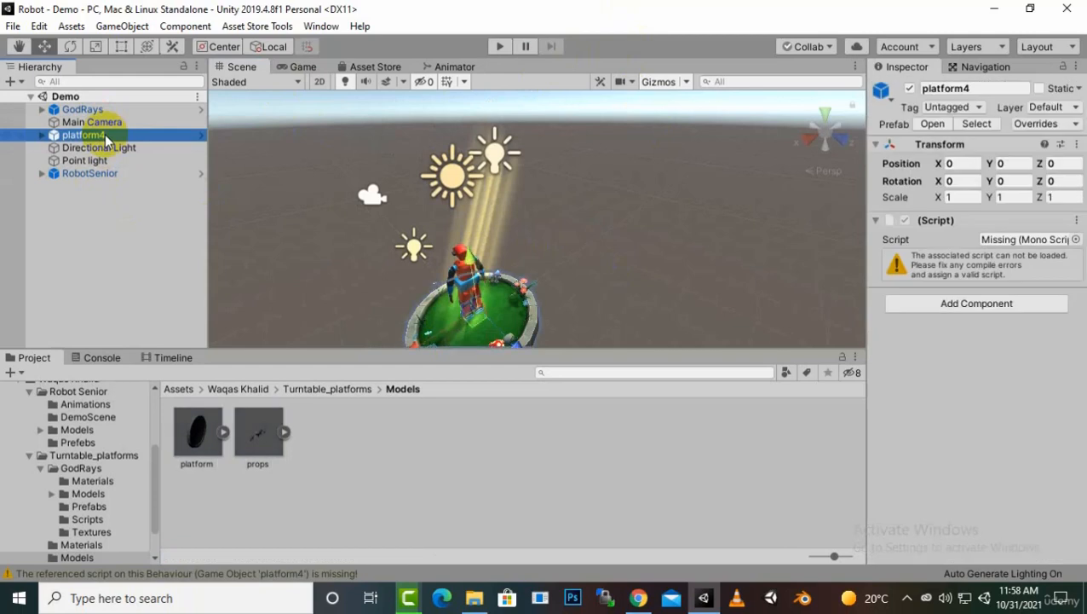
pyautogui.press('Delete')
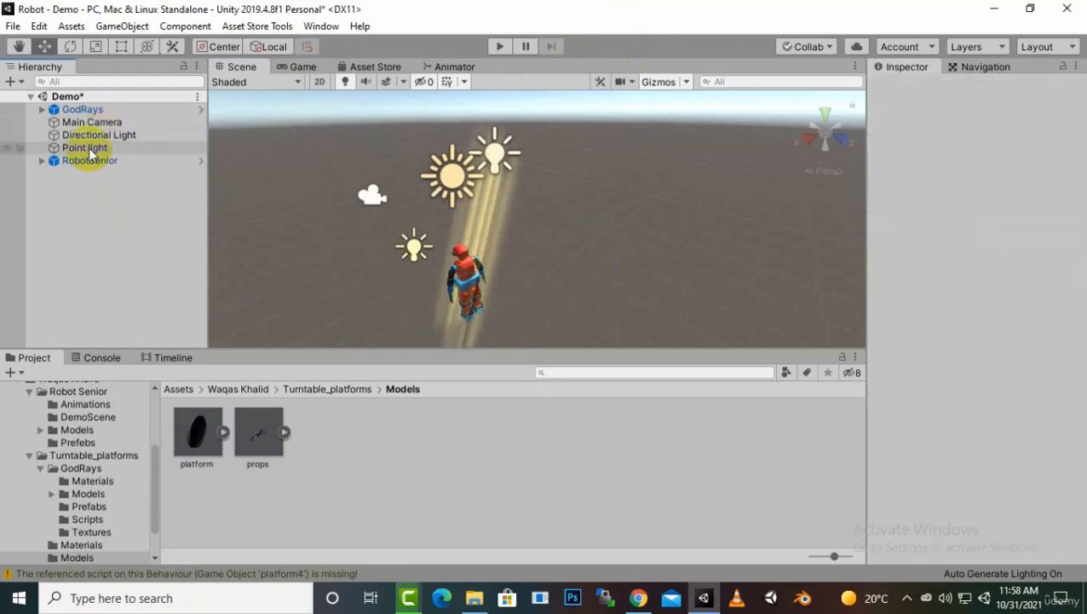
pyautogui.click(88, 147)
pyautogui.press('Delete')
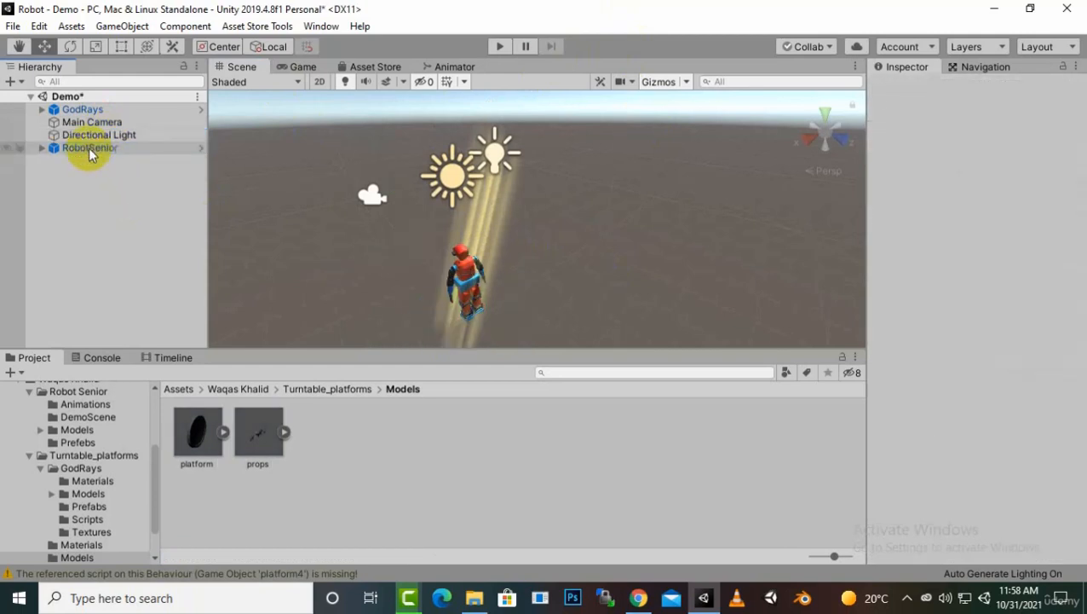
# - Delete the GodRays object from the Demo scene and the Turntable_platforms folder from the project assets
pyautogui.click(82, 109)
pyautogui.press('Delete')
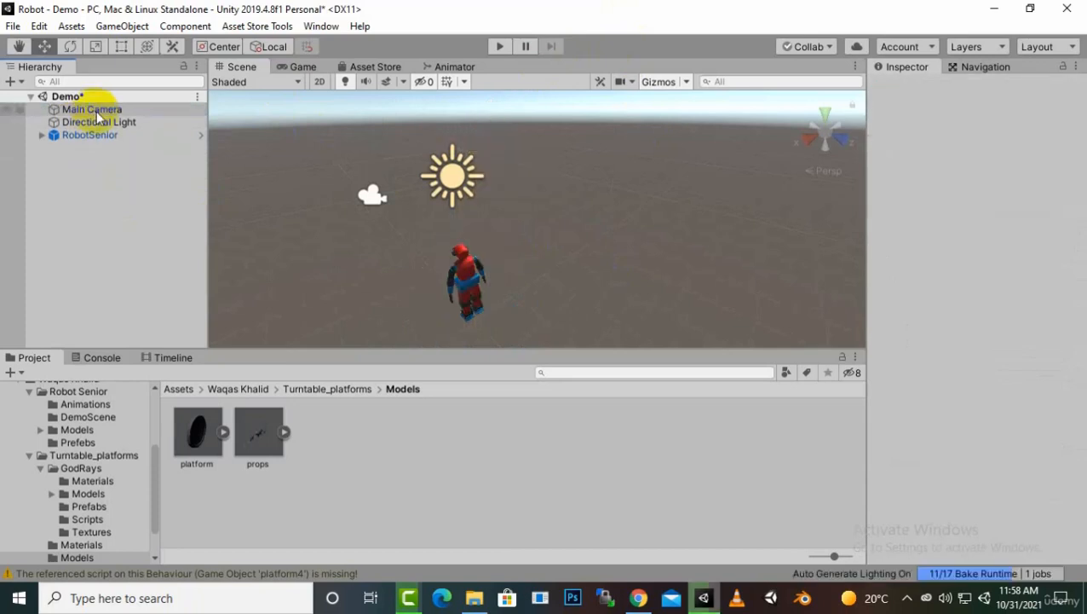
pyautogui.click(252, 430)
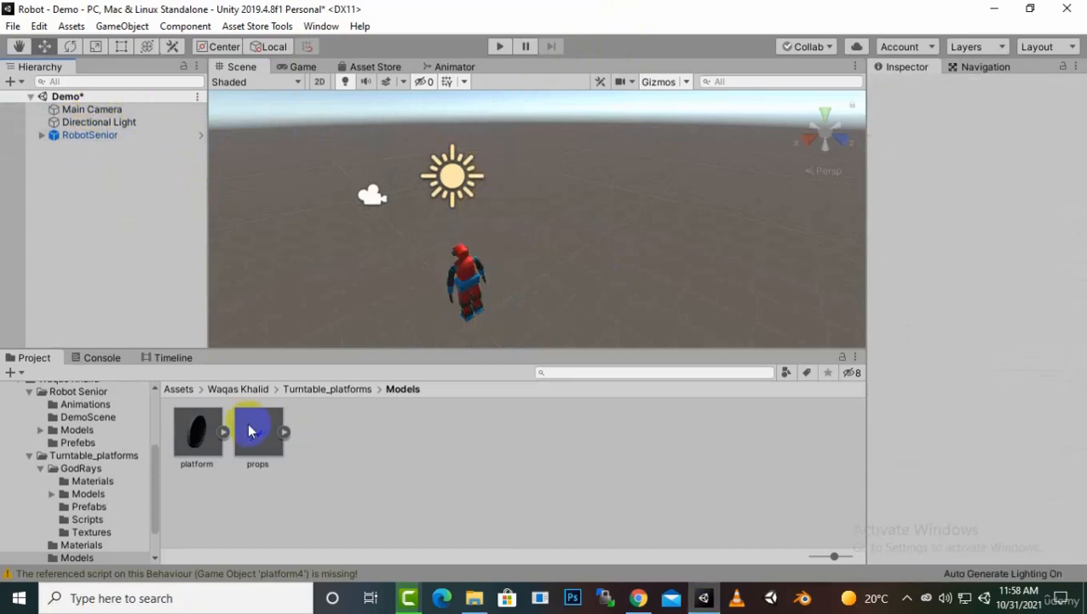
pyautogui.click(238, 390)
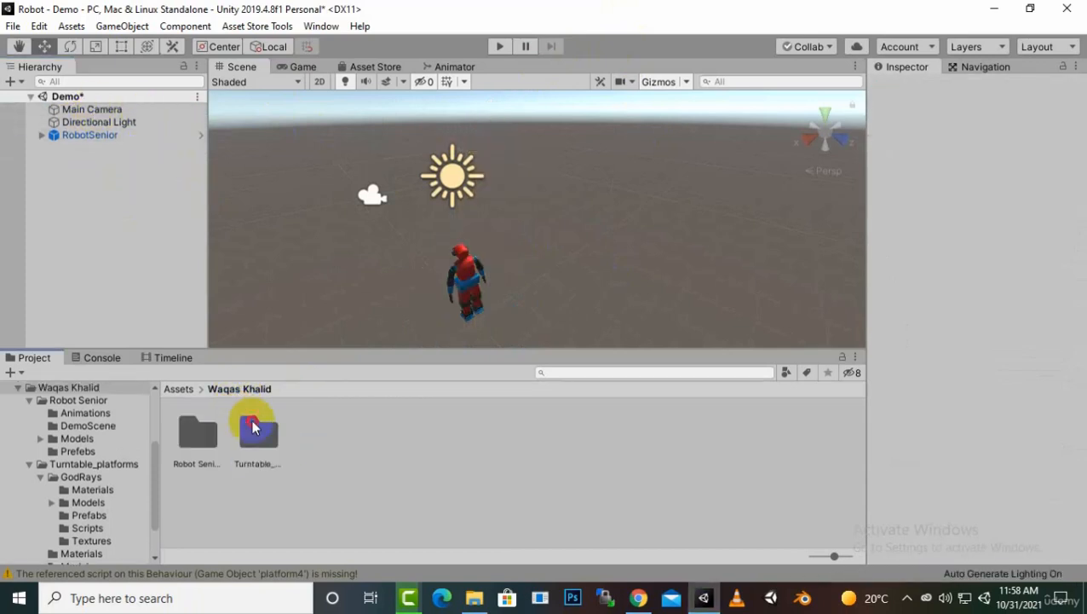
pyautogui.click(251, 426)
pyautogui.press('Delete')
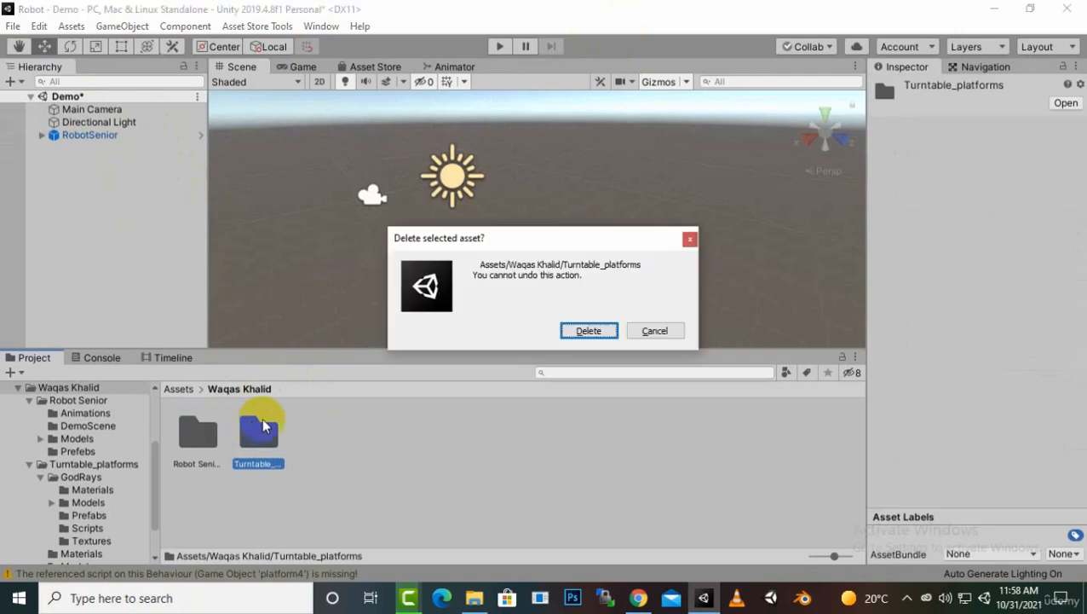
pyautogui.press('Return')
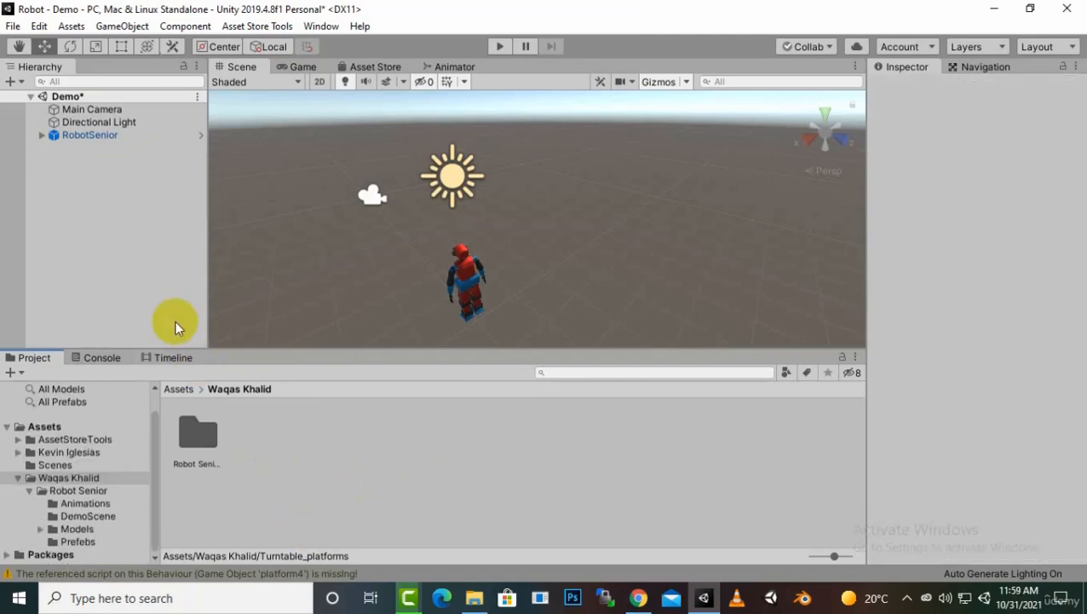
# - Add a 3D plane to the Demo scene
pyautogui.click(138, 207)
pyautogui.rightClick(139, 207)
pyautogui.moveTo(175, 389)
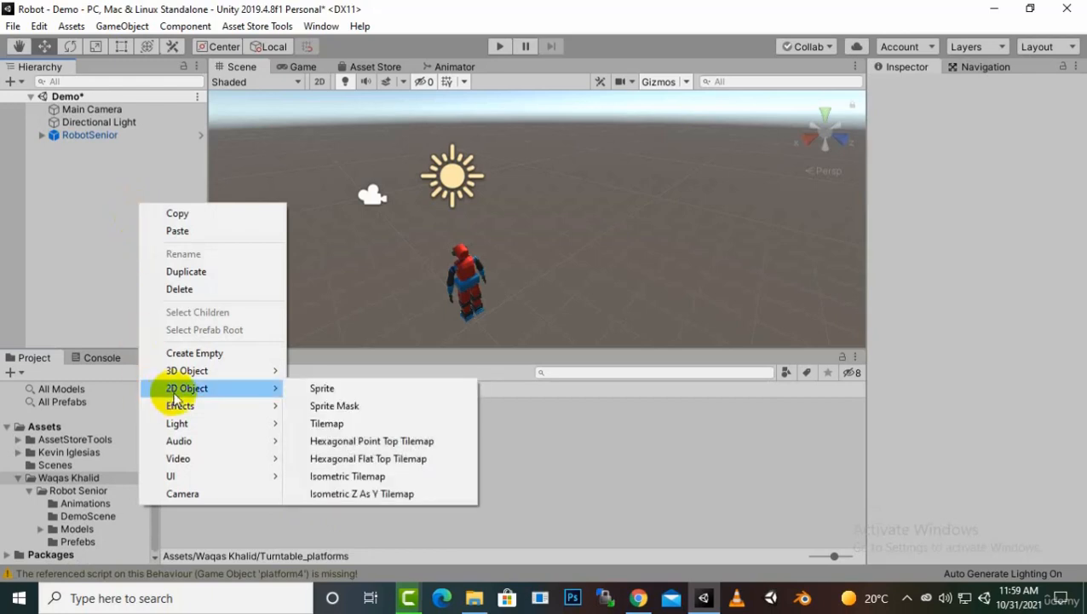
pyautogui.moveTo(223, 373)
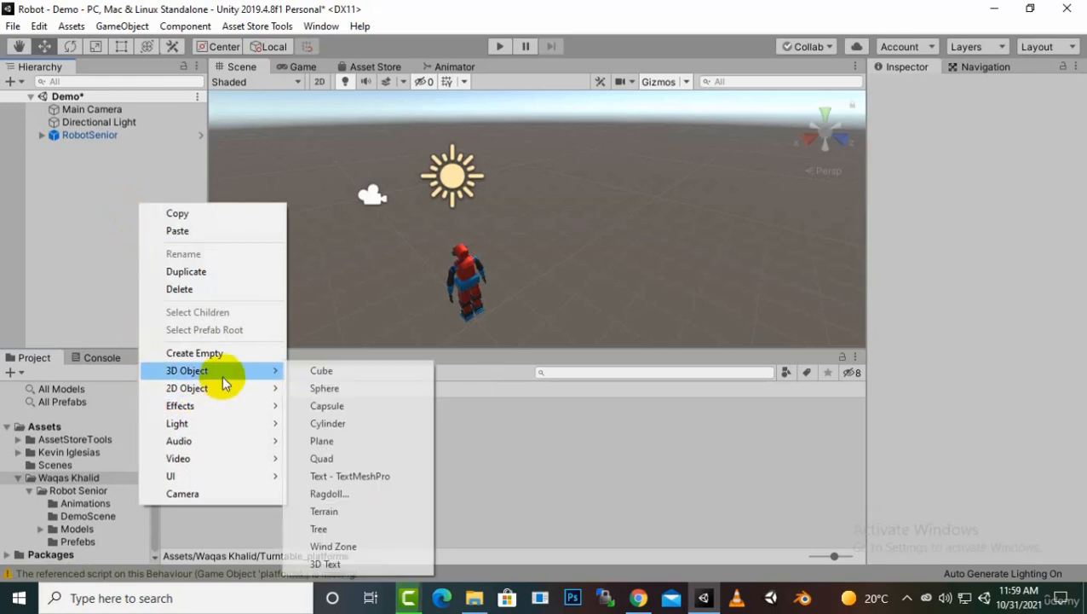
pyautogui.click(350, 445)
pyautogui.scroll(-4, 510, 232)
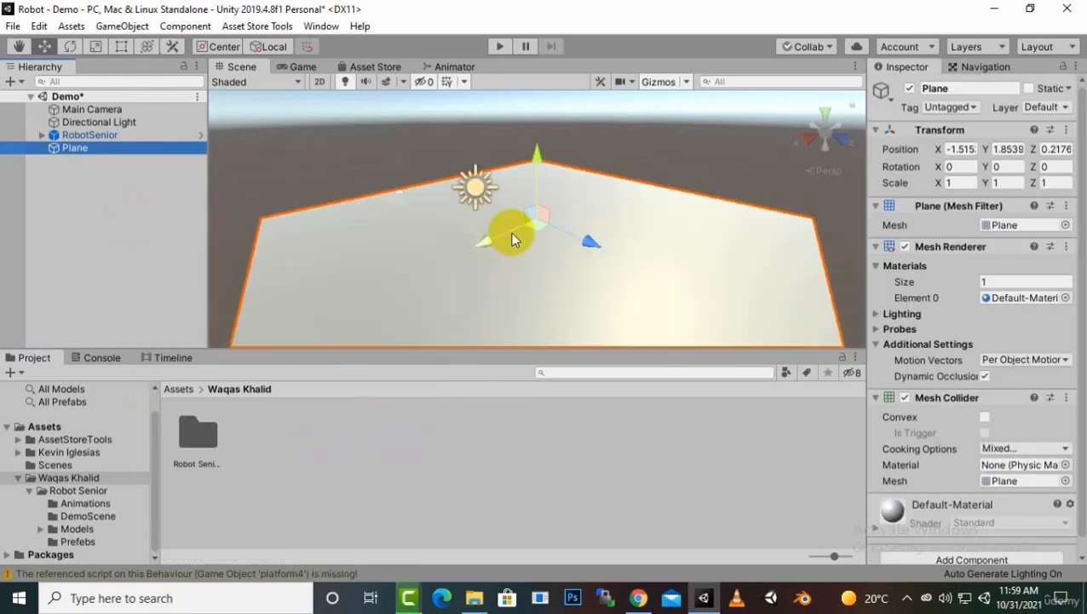
pyautogui.scroll(1, 520, 232)
# - Set the plane's position to X 0, Y 0 and Z 0
pyautogui.click(961, 148)
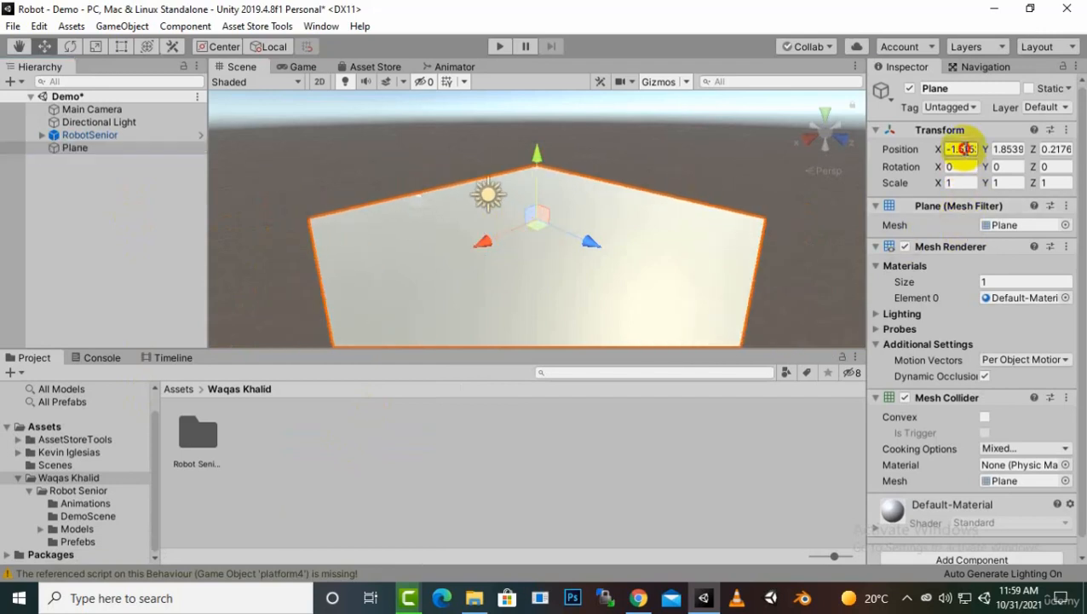
pyautogui.write('0')
pyautogui.click(1007, 149)
pyautogui.write('0')
pyautogui.click(1053, 149)
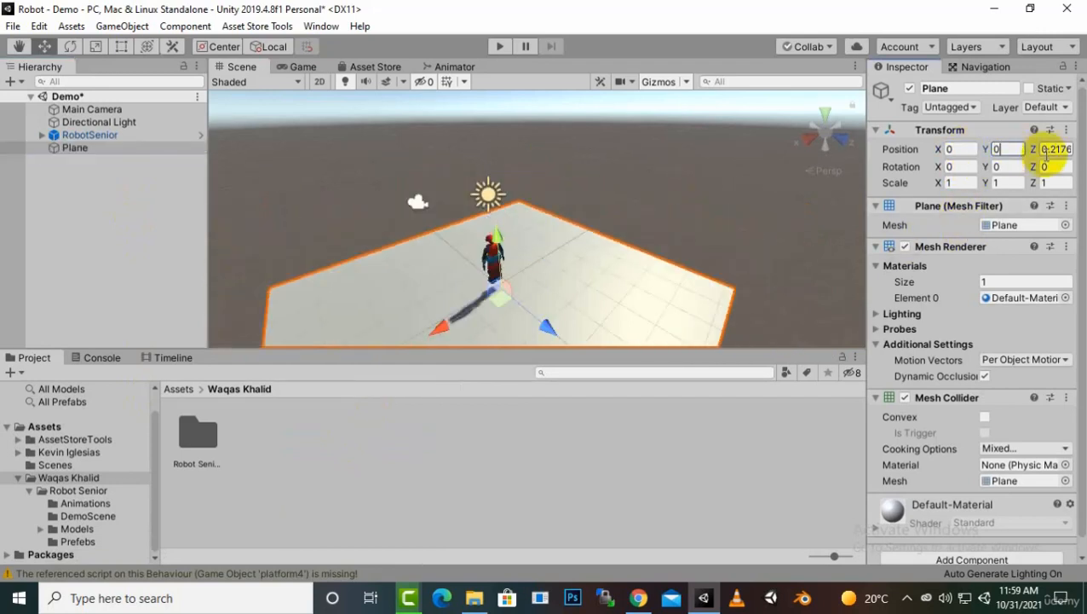
pyautogui.write('0')
pyautogui.scroll(3, 592, 196)
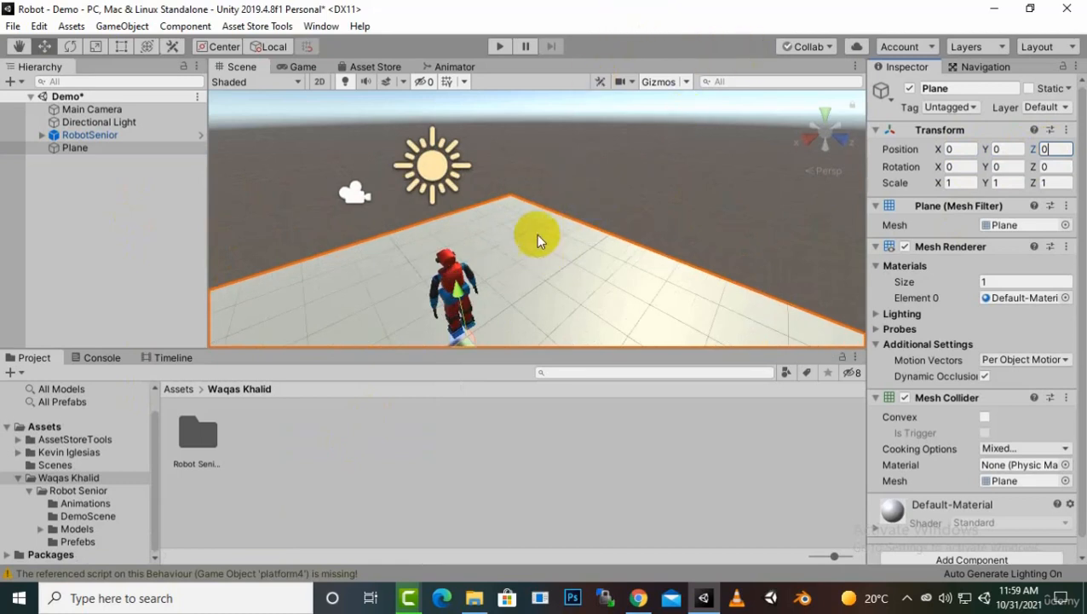
# - Check the robot in the Game view and lower RobotSenior onto the plane, to a Y position of about -0.01
pyautogui.click(304, 67)
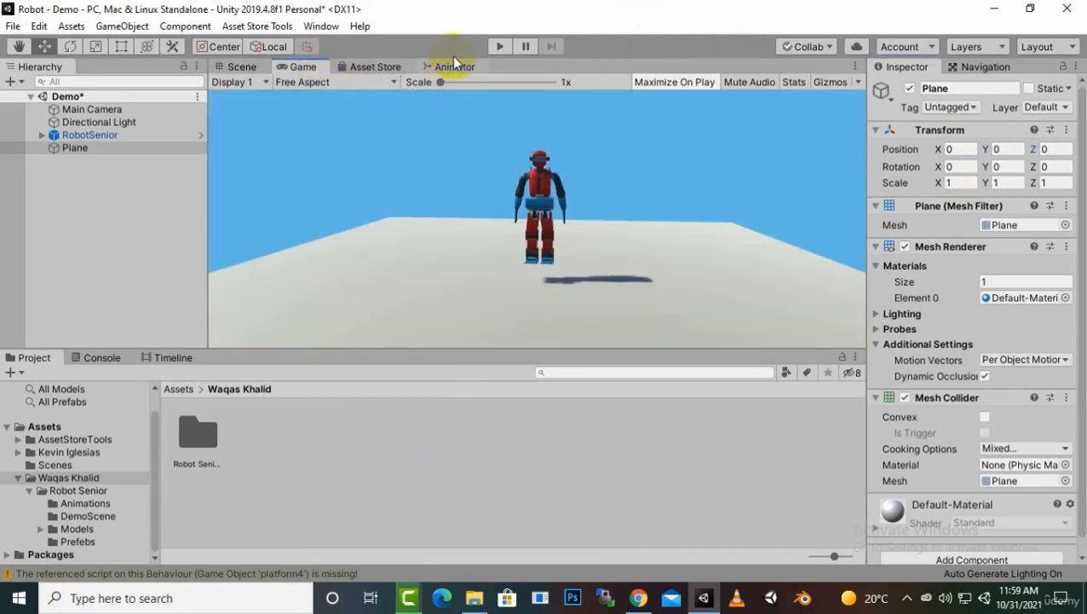
pyautogui.click(241, 68)
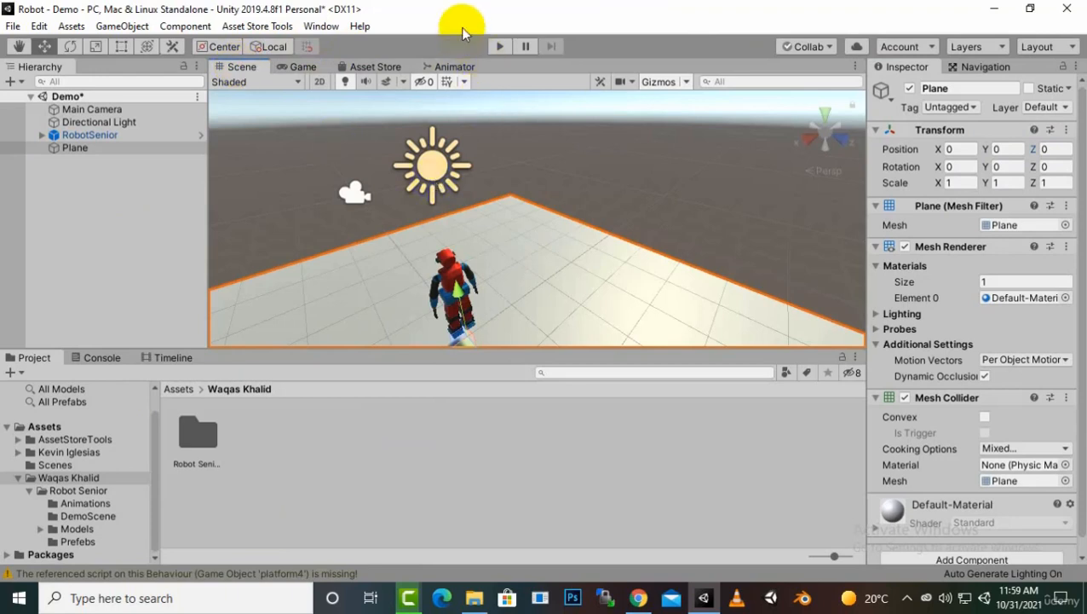
pyautogui.keyDown('alt'); pyautogui.moveTo(482, 167); pyautogui.dragTo(507, 281); pyautogui.keyUp('alt')
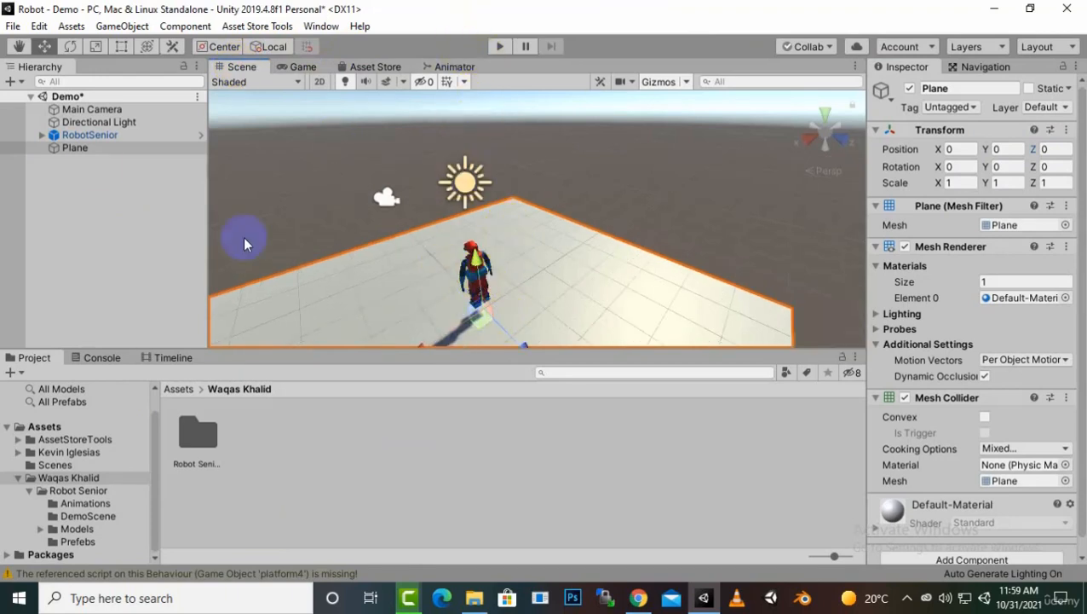
pyautogui.click(98, 135)
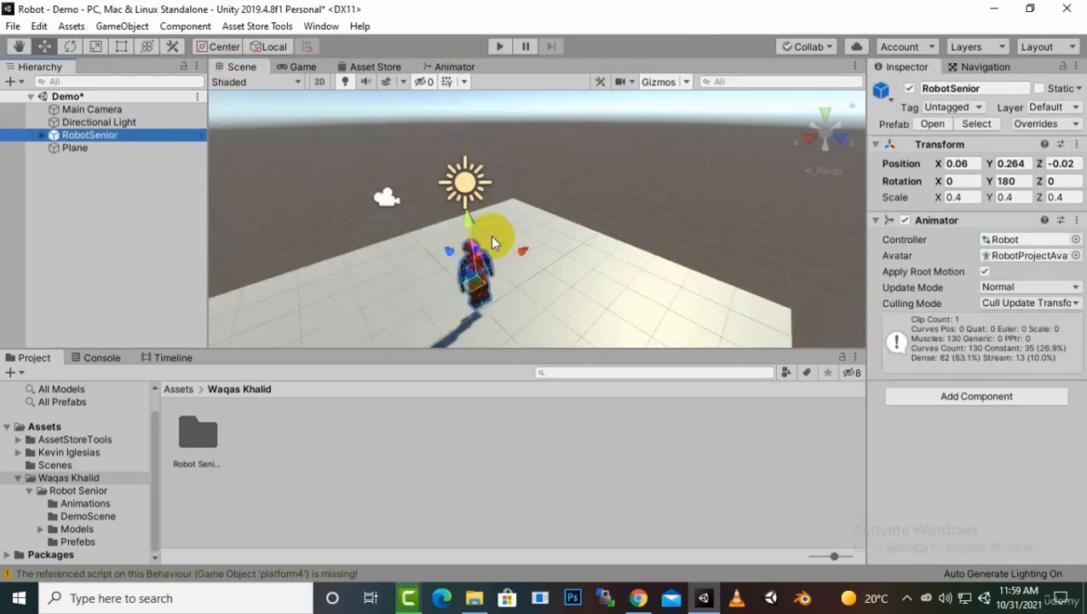
pyautogui.moveTo(468, 230); pyautogui.dragTo(468, 236)
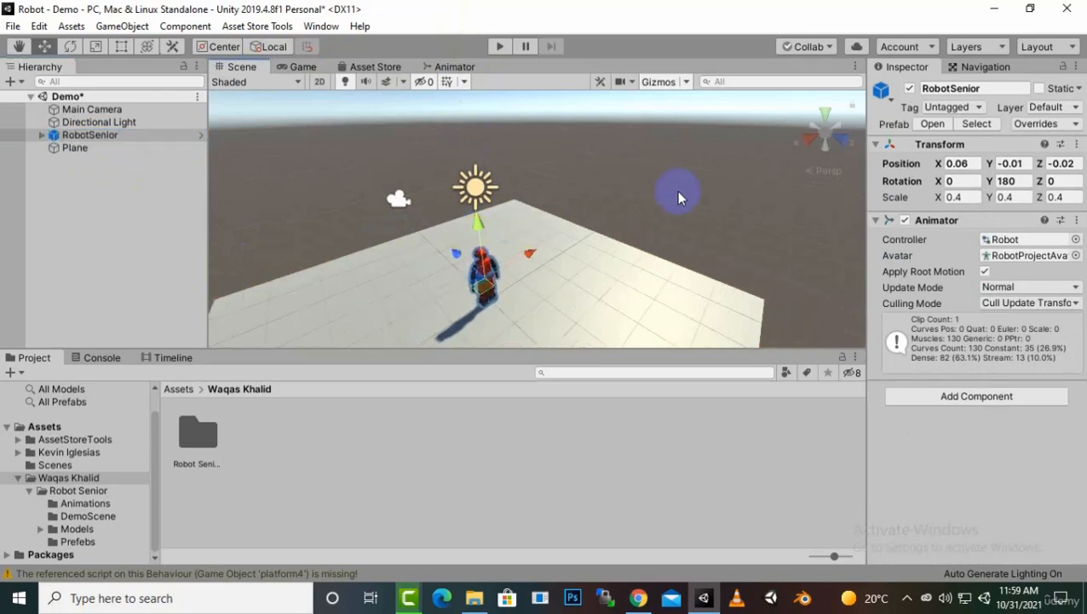
pyautogui.moveTo(497, 138); pyautogui.dragTo(551, 173, button='right')
pyautogui.scroll(4, 551, 173)
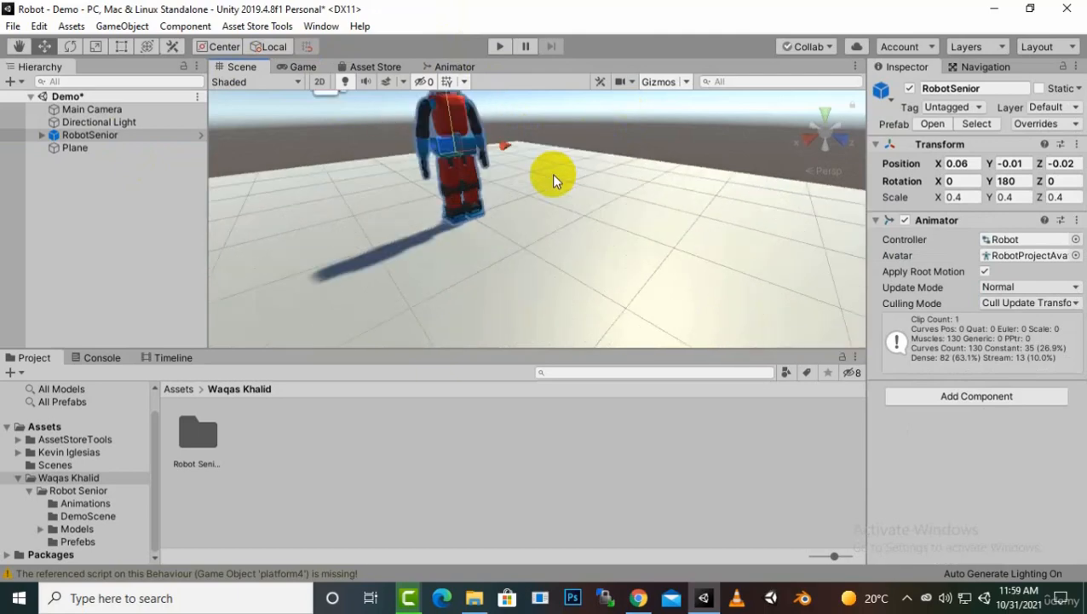
pyautogui.scroll(-5, 550, 171)
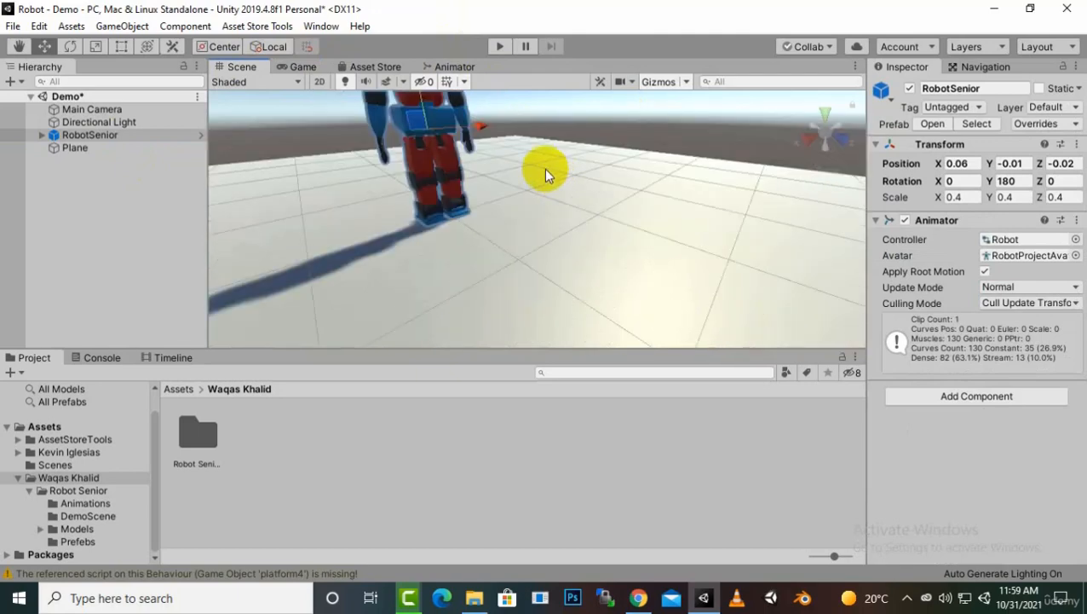
# - Test the Demo scene in play mode, stop it and save the scene
pyautogui.click(497, 47)
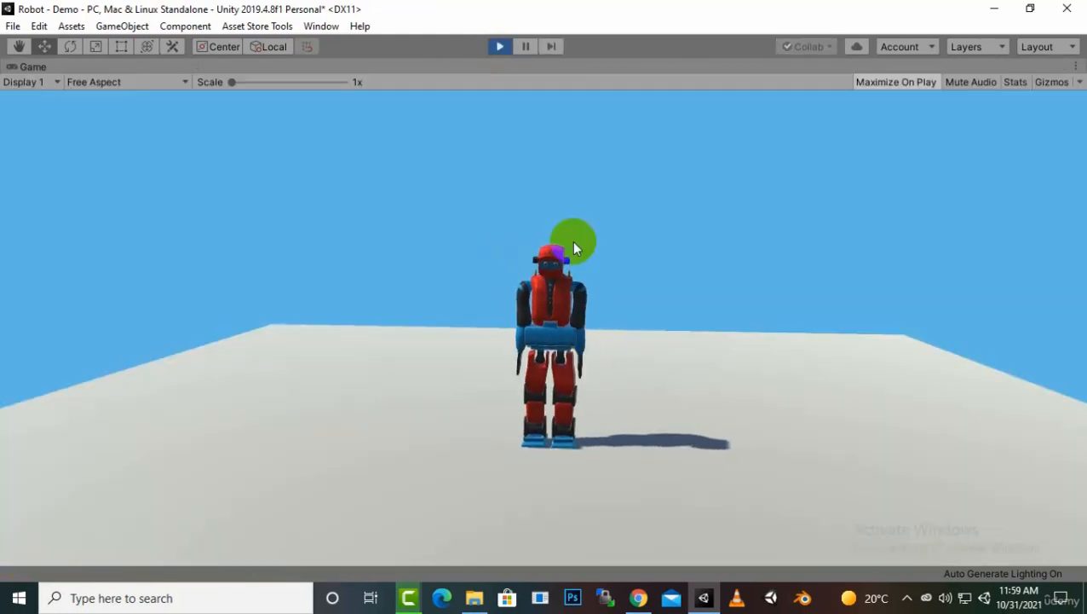
pyautogui.click(497, 46)
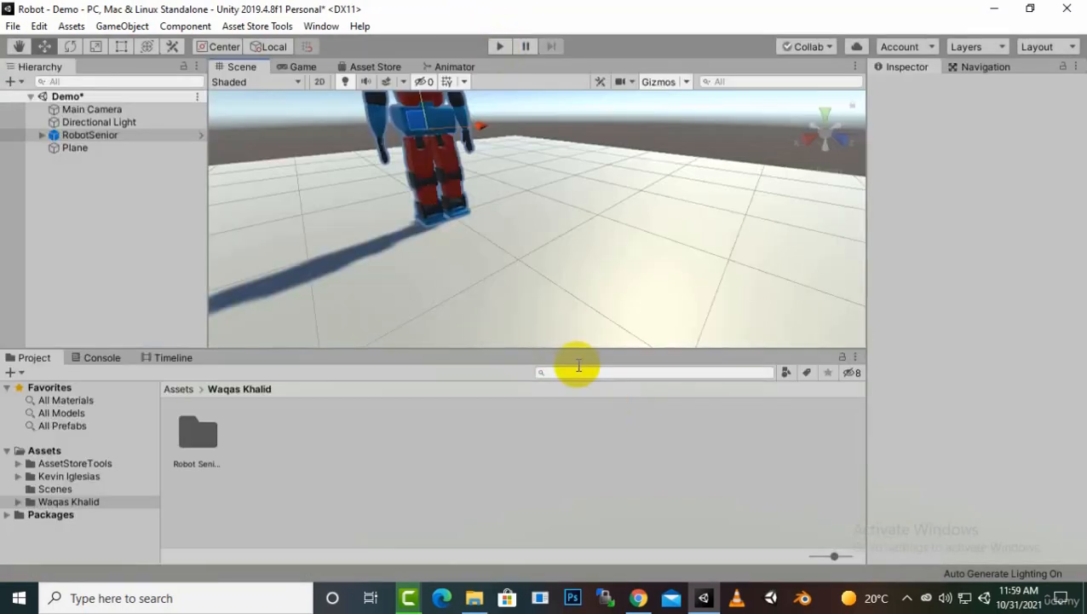
pyautogui.click(438, 196)
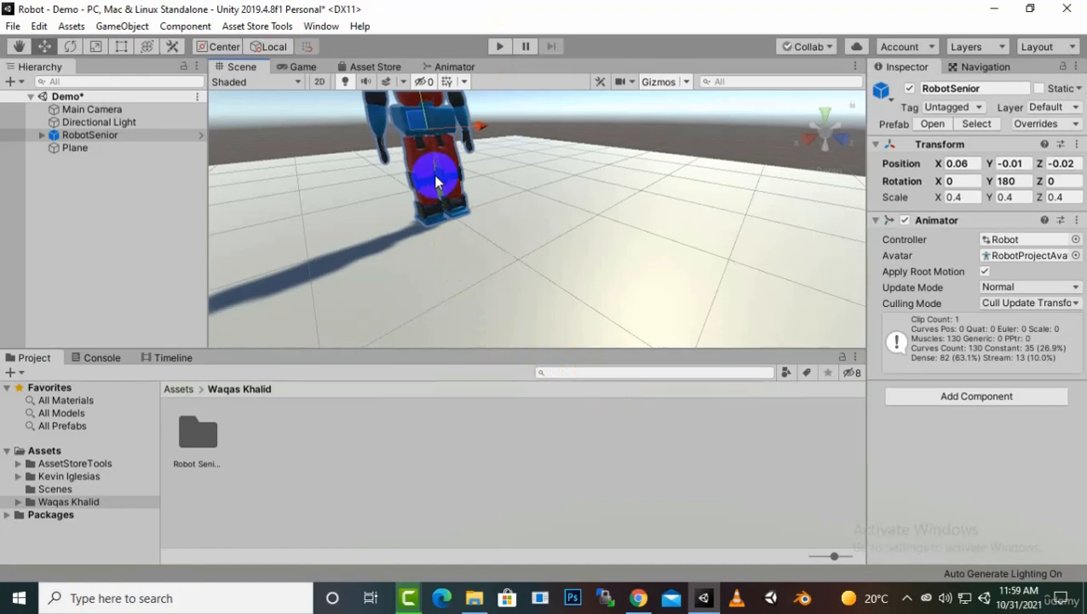
pyautogui.hotkey('ctrl', 's')
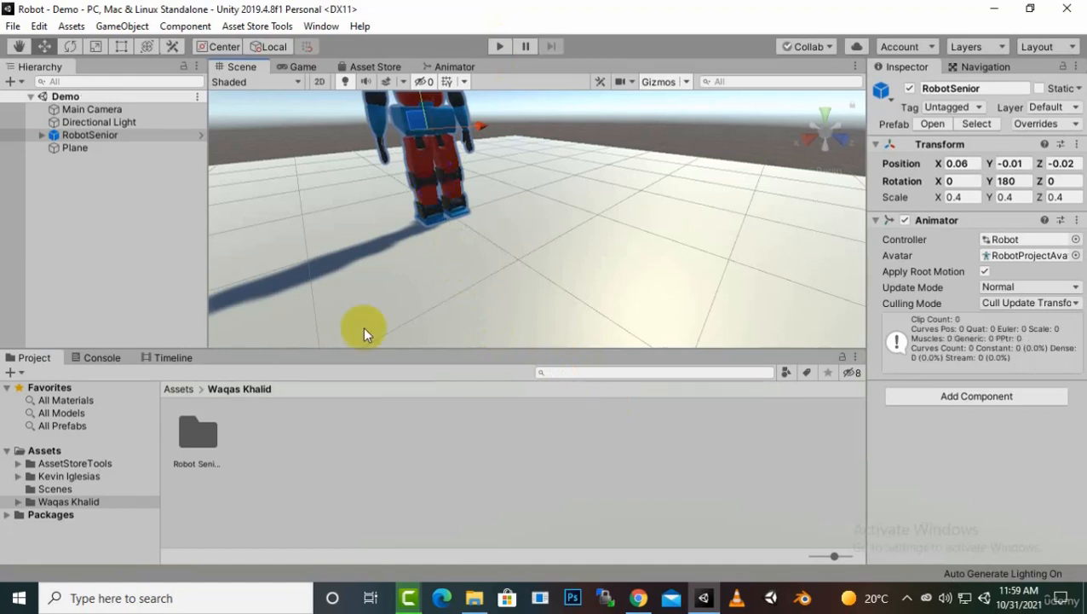
# - Delete the third-party publisher's folder, listed between AssetStoreTools and Scenes, from Assets
pyautogui.click(178, 389)
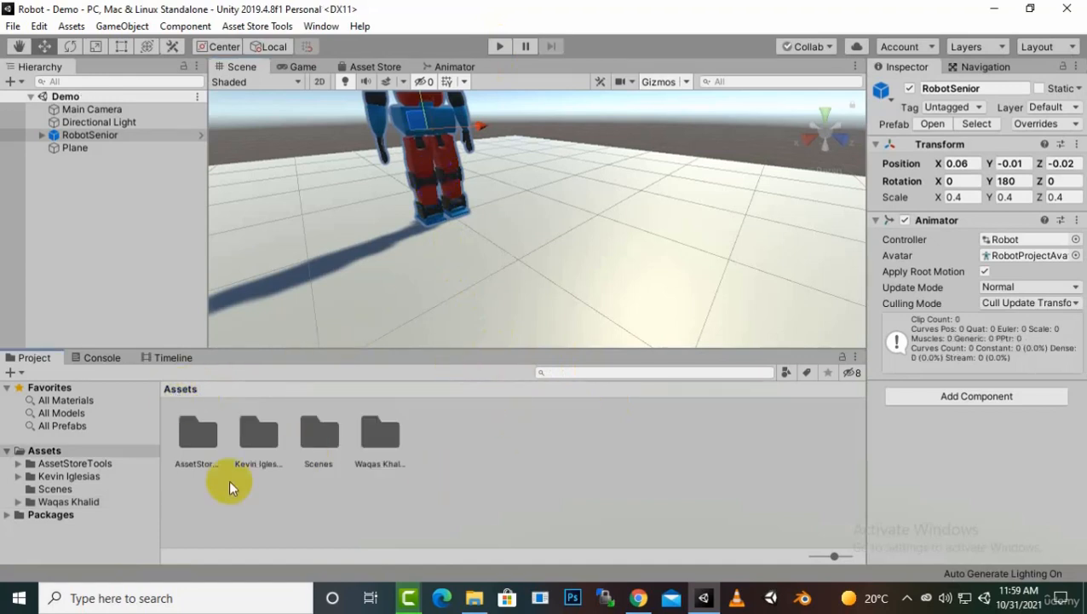
pyautogui.click(247, 449)
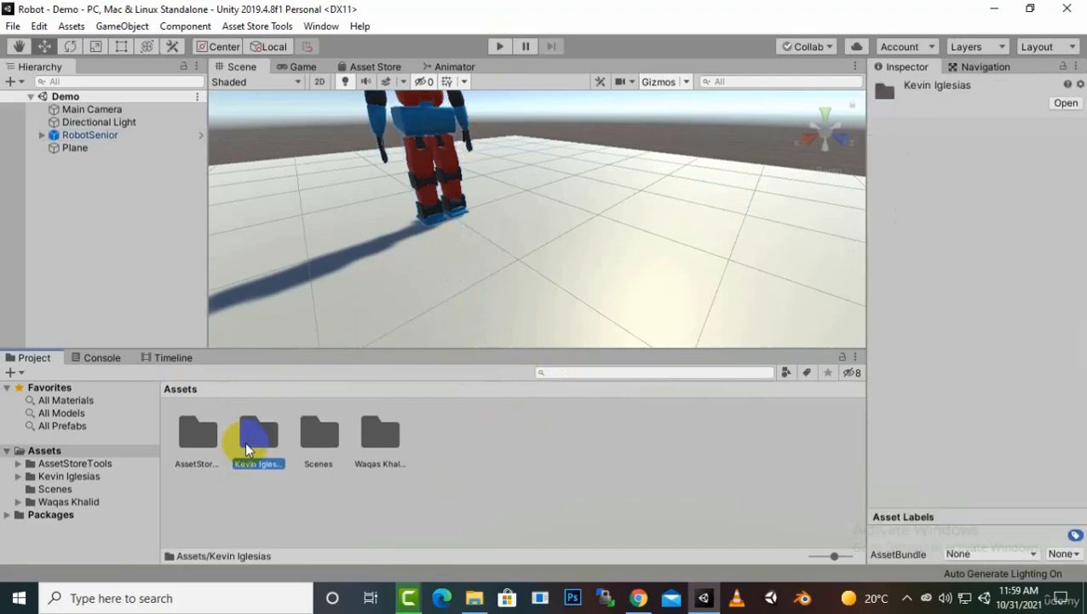
pyautogui.rightClick(250, 436)
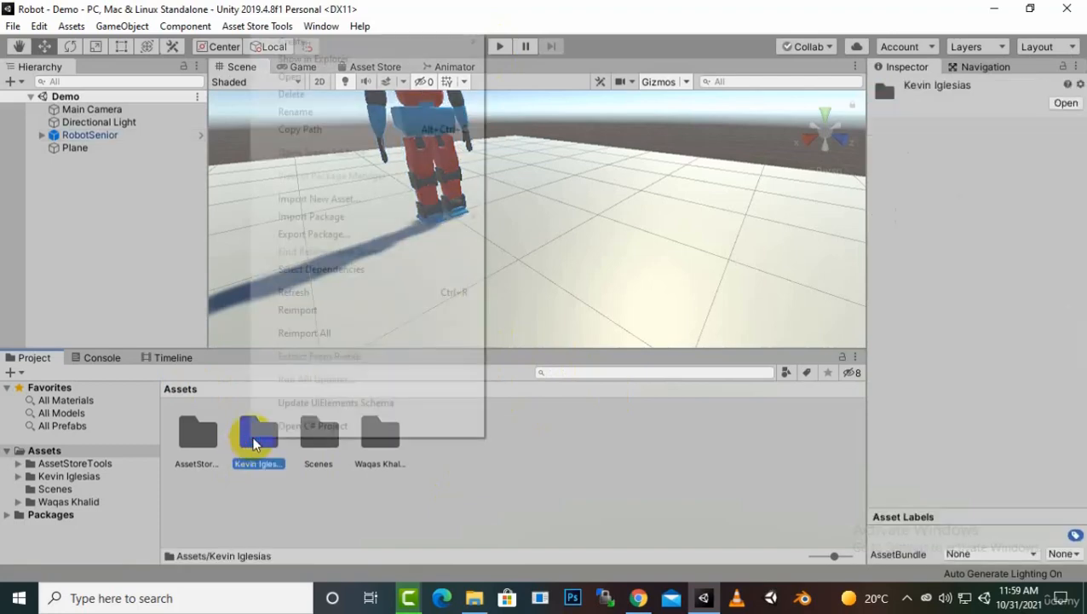
pyautogui.click(314, 96)
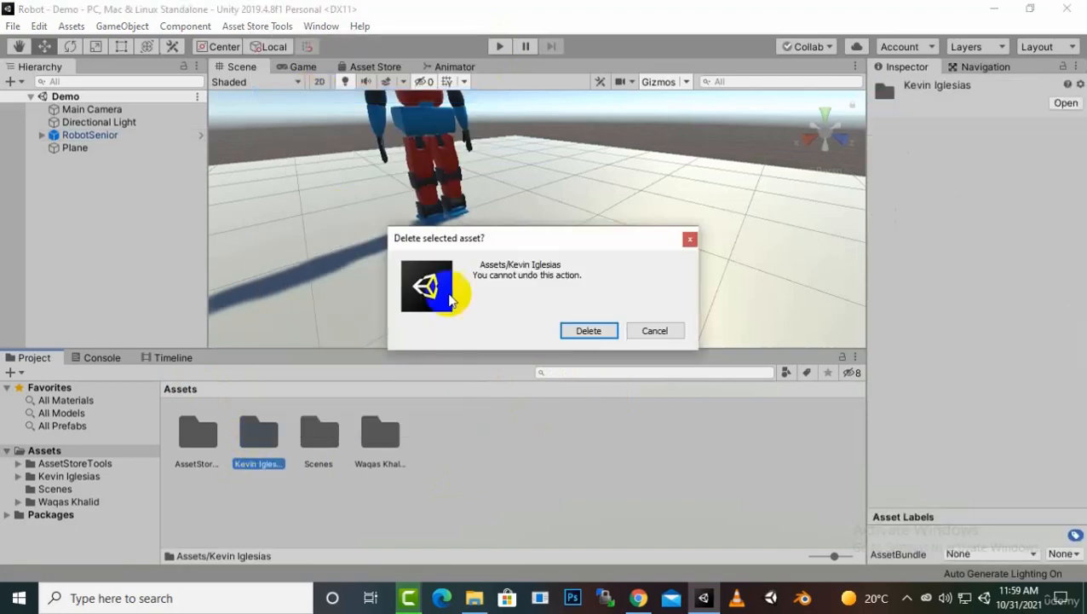
pyautogui.click(588, 328)
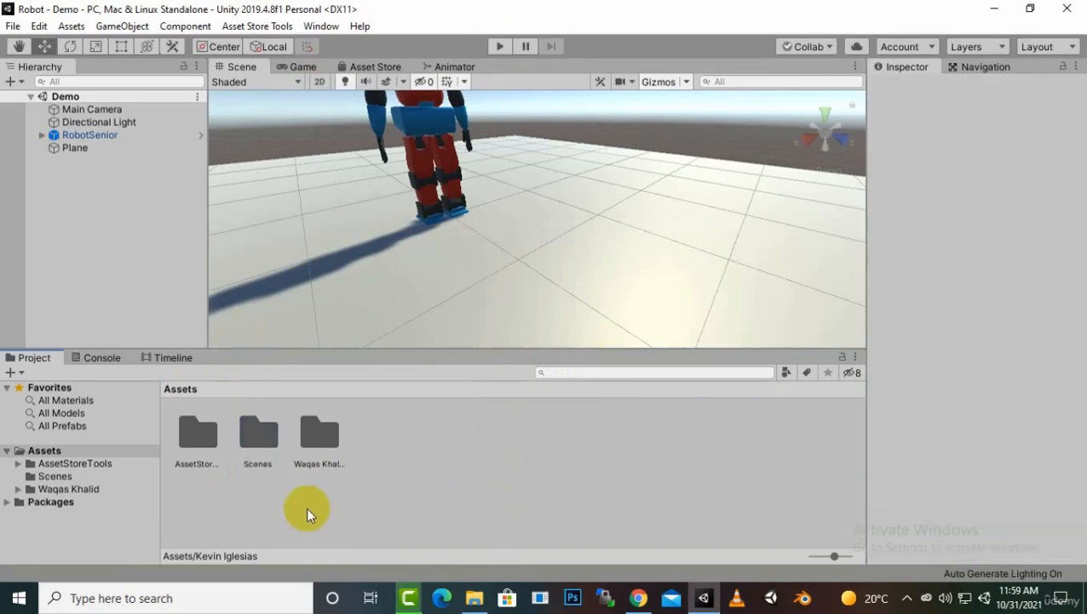
# - Open the Package Validator and set its package path to the asset publisher's own folder inside Assets
pyautogui.click(315, 26)
pyautogui.moveTo(277, 30)
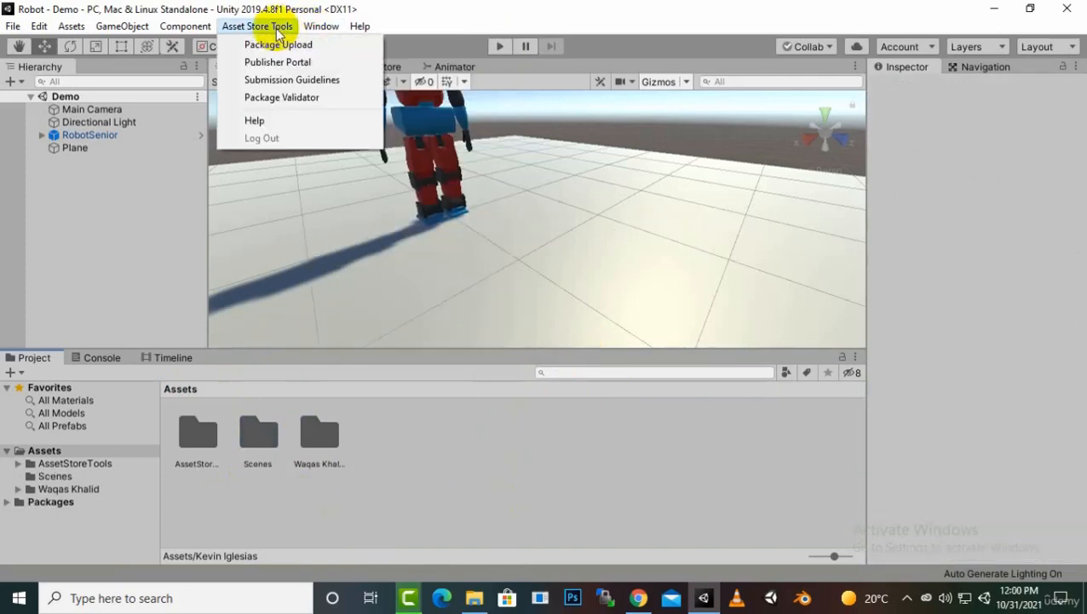
pyautogui.click(282, 98)
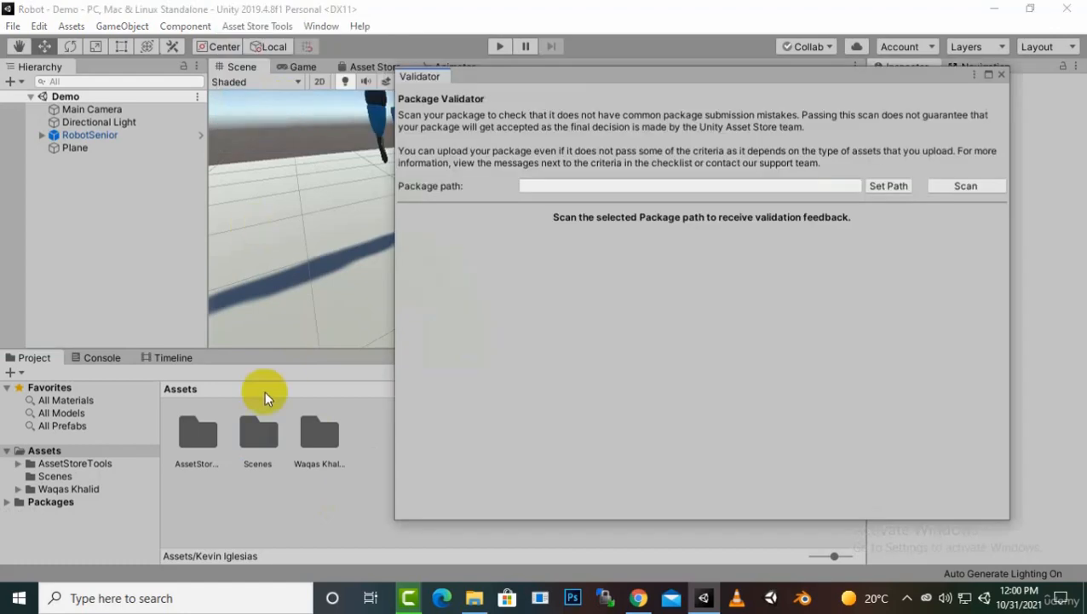
pyautogui.click(886, 186)
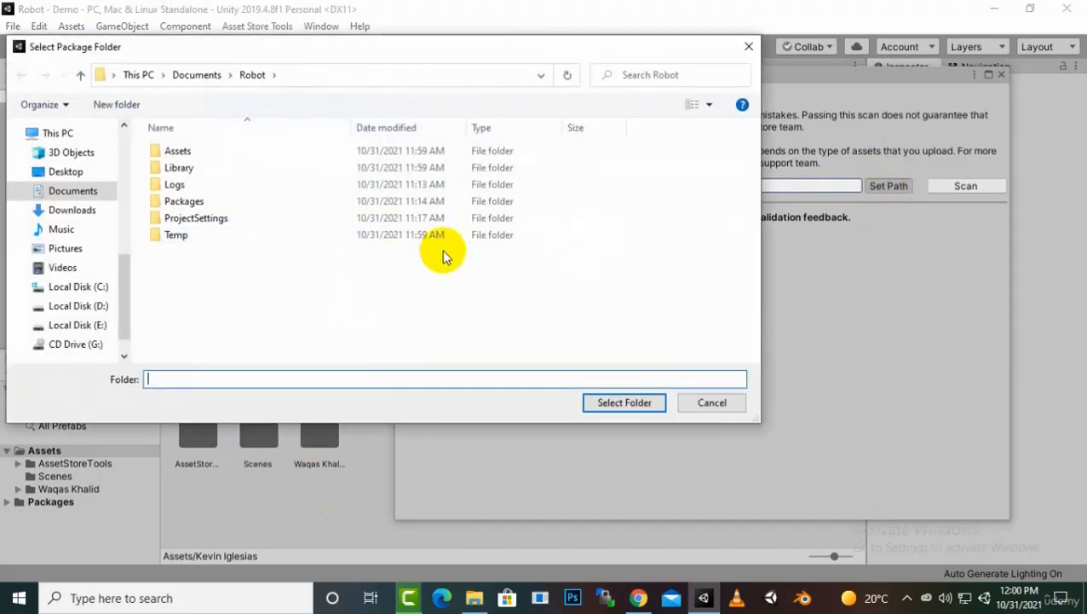
pyautogui.doubleClick(257, 152)
pyautogui.click(238, 183)
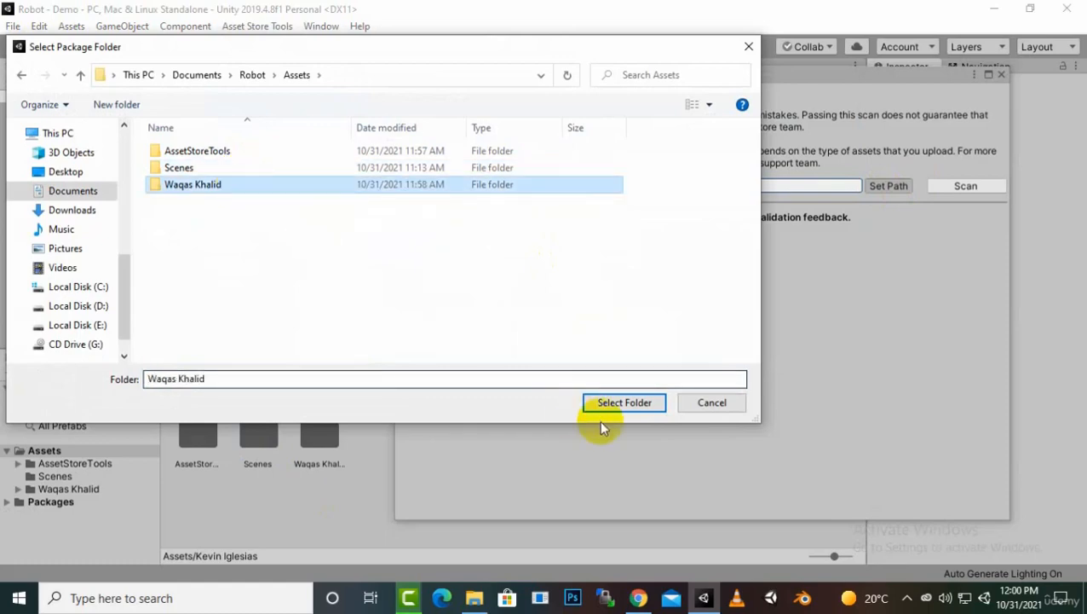
pyautogui.click(617, 404)
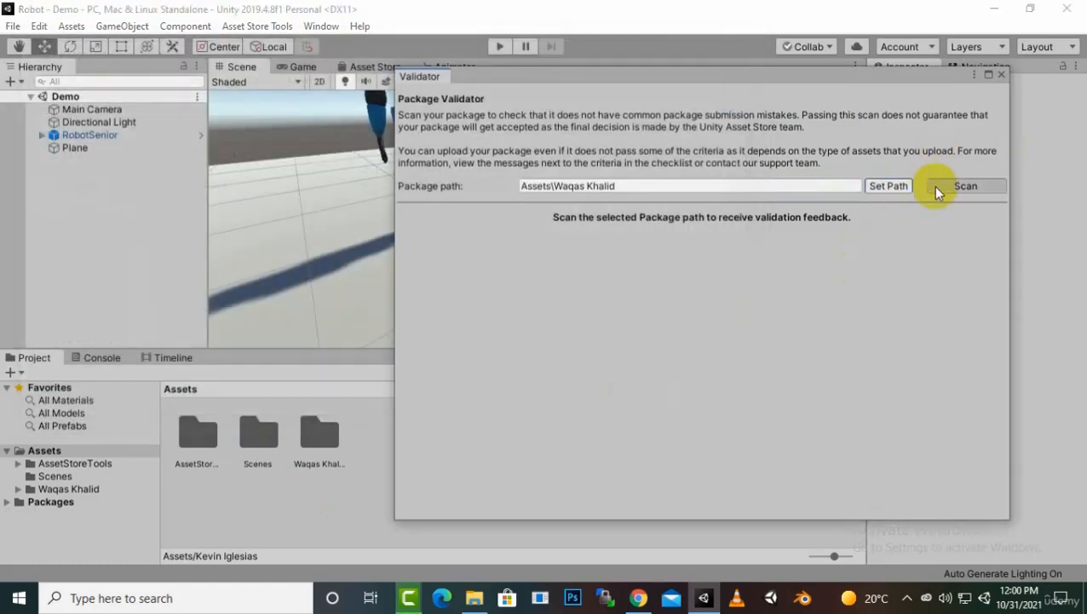
# - Scan the package again and review the errors and warnings in the validation checklist
pyautogui.click(933, 185)
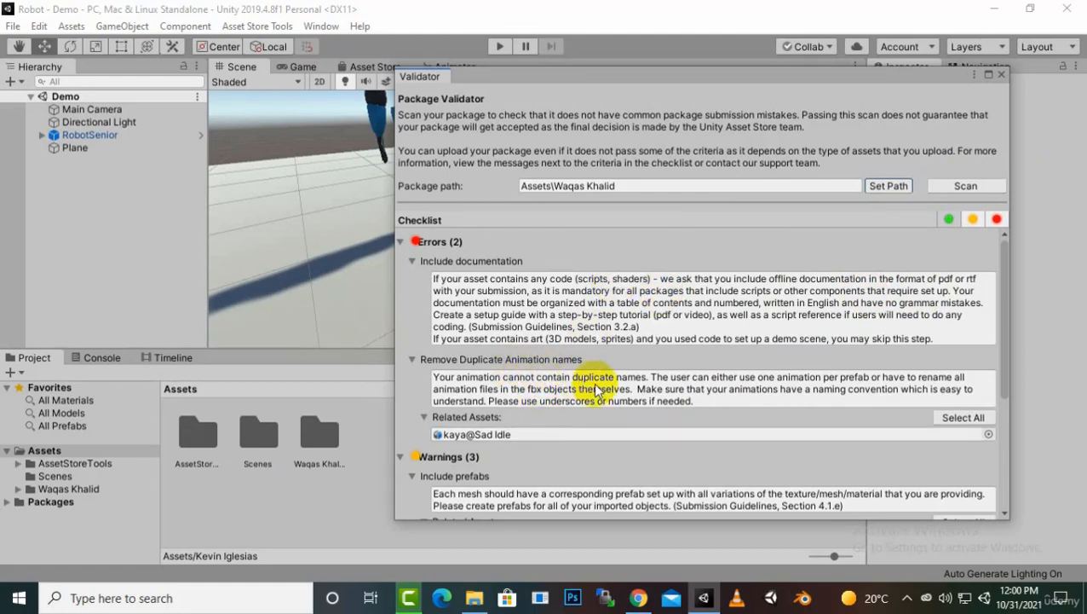
pyautogui.scroll(-3, 592, 397)
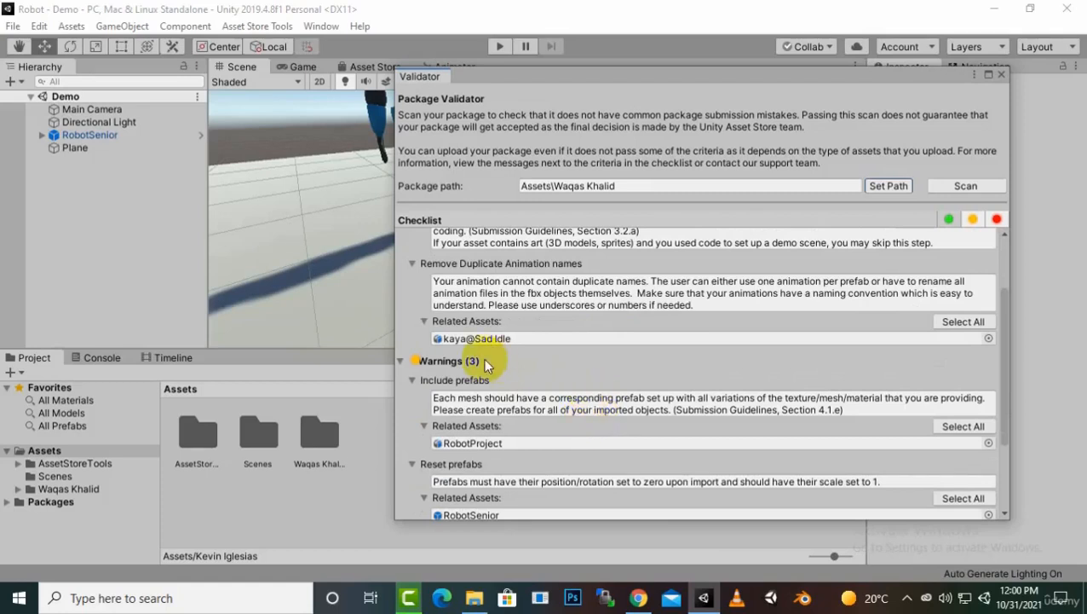
pyautogui.scroll(-4, 481, 358)
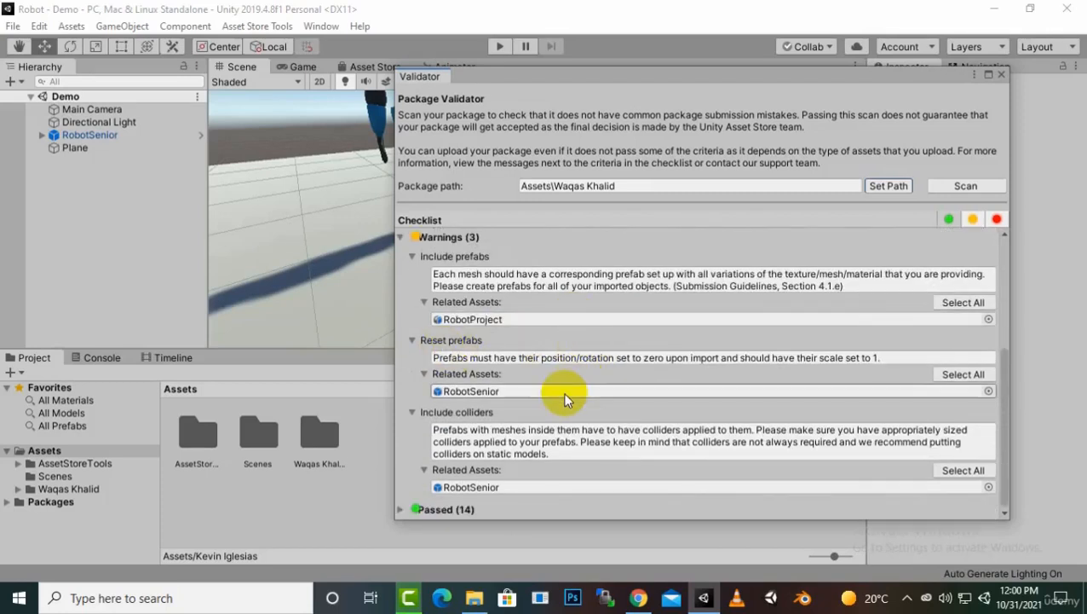
# - Close the Package Validator and choose the Robot Senior draft in the Package Upload window
pyautogui.click(1001, 77)
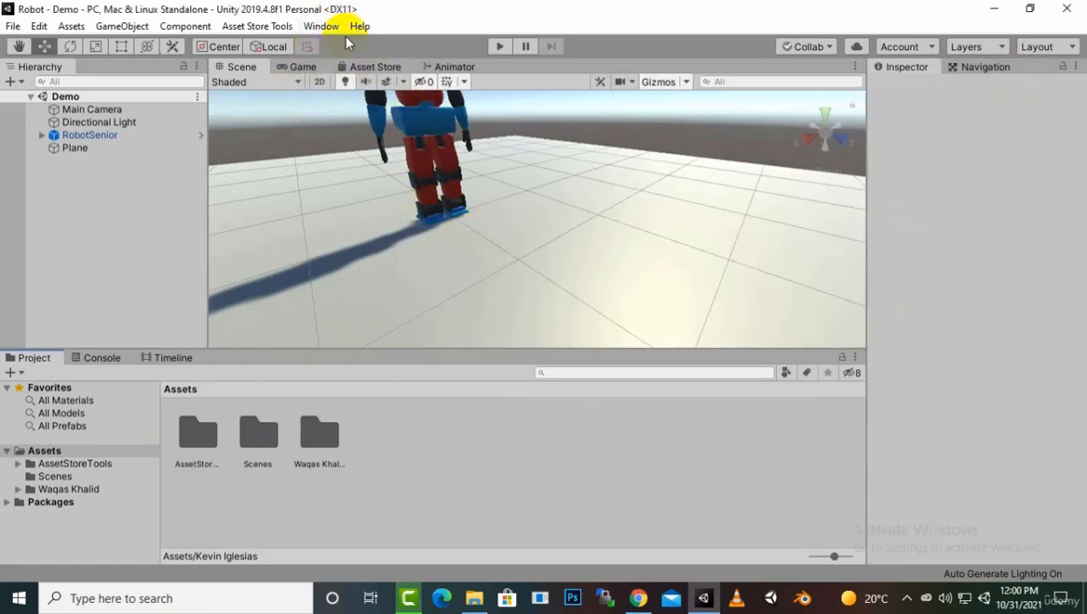
pyautogui.click(259, 28)
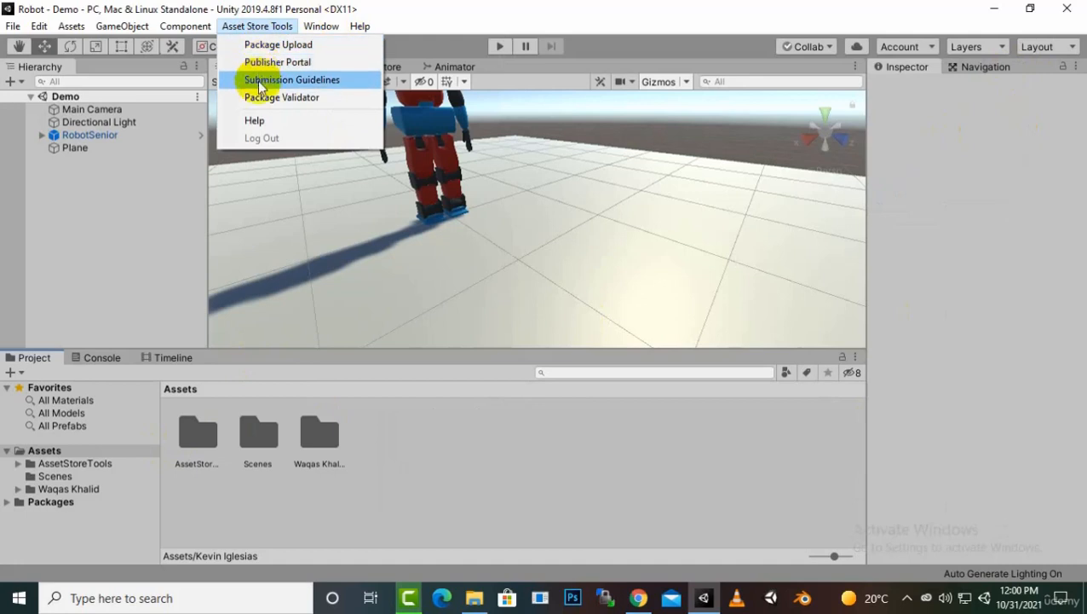
pyautogui.click(273, 44)
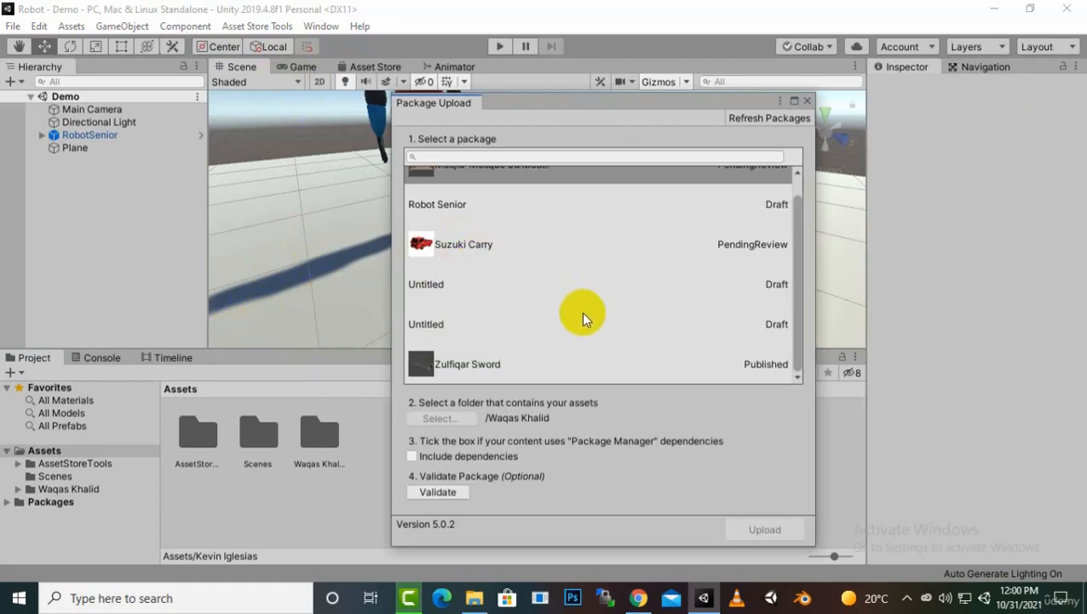
pyautogui.scroll(1, 498, 315)
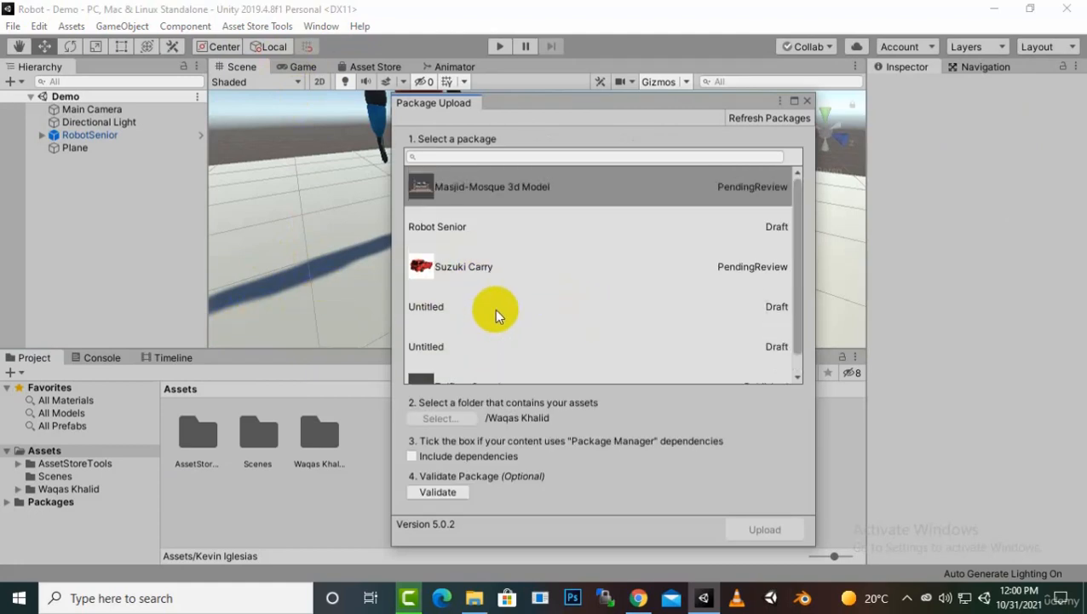
pyautogui.click(464, 239)
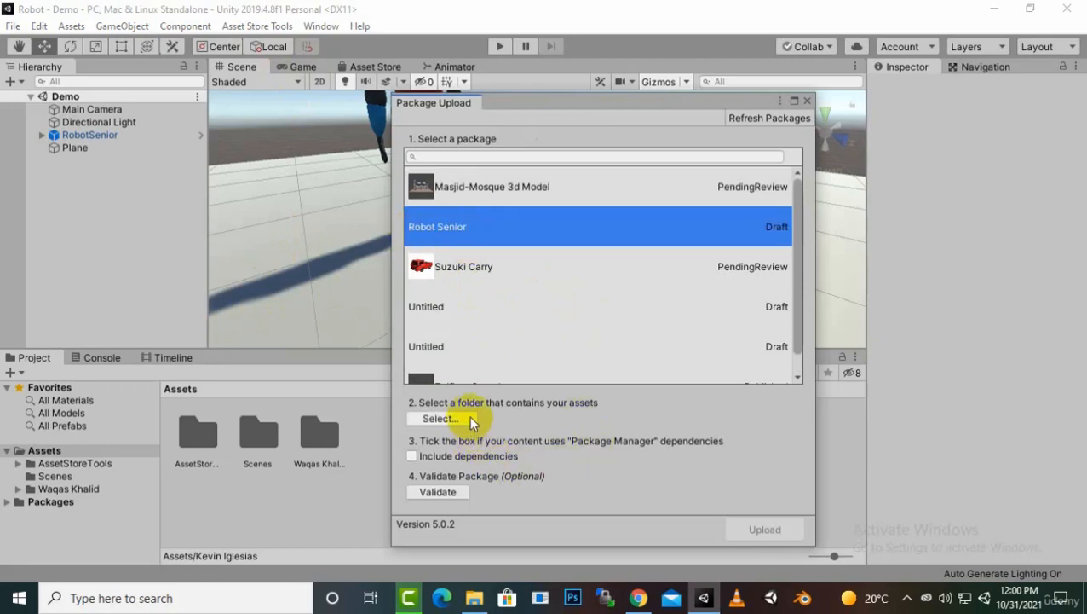
# - Set the package's root folder to the publisher's own folder inside Assets and upload the package
pyautogui.click(441, 418)
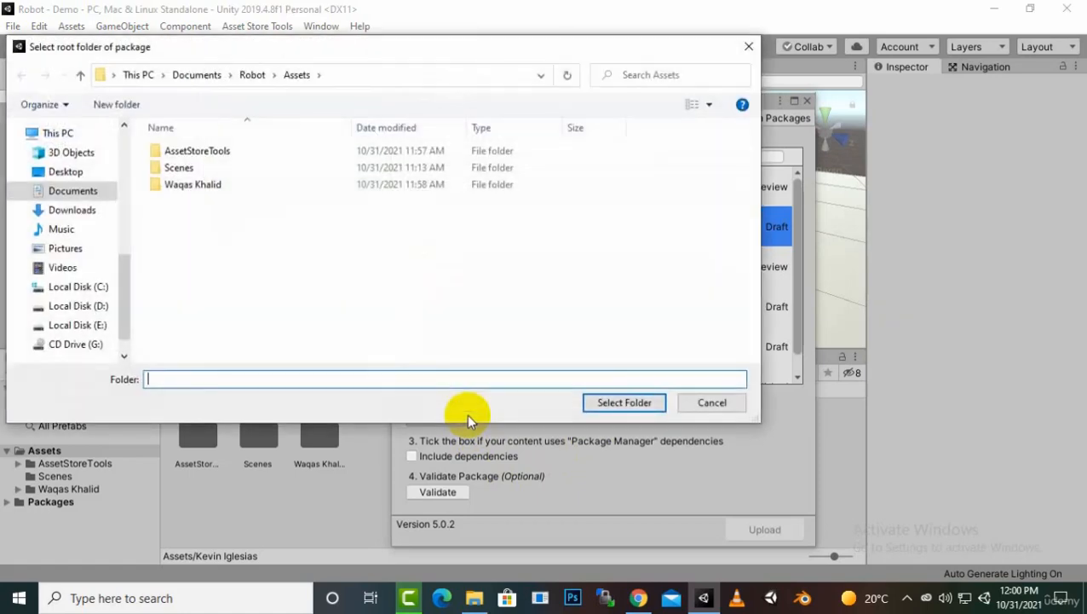
pyautogui.click(194, 187)
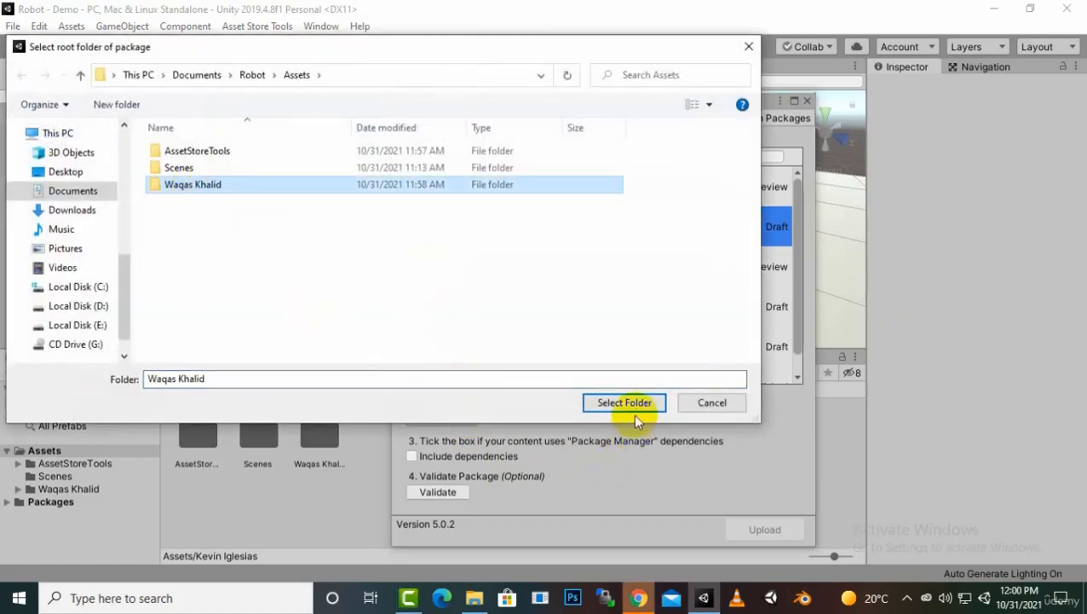
pyautogui.click(633, 406)
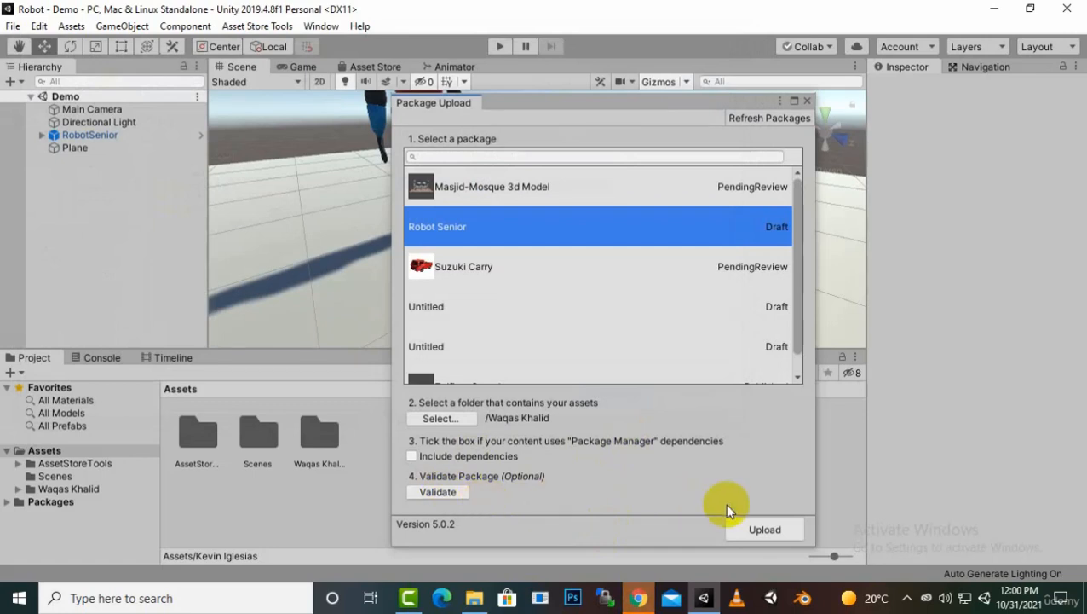
pyautogui.click(765, 529)
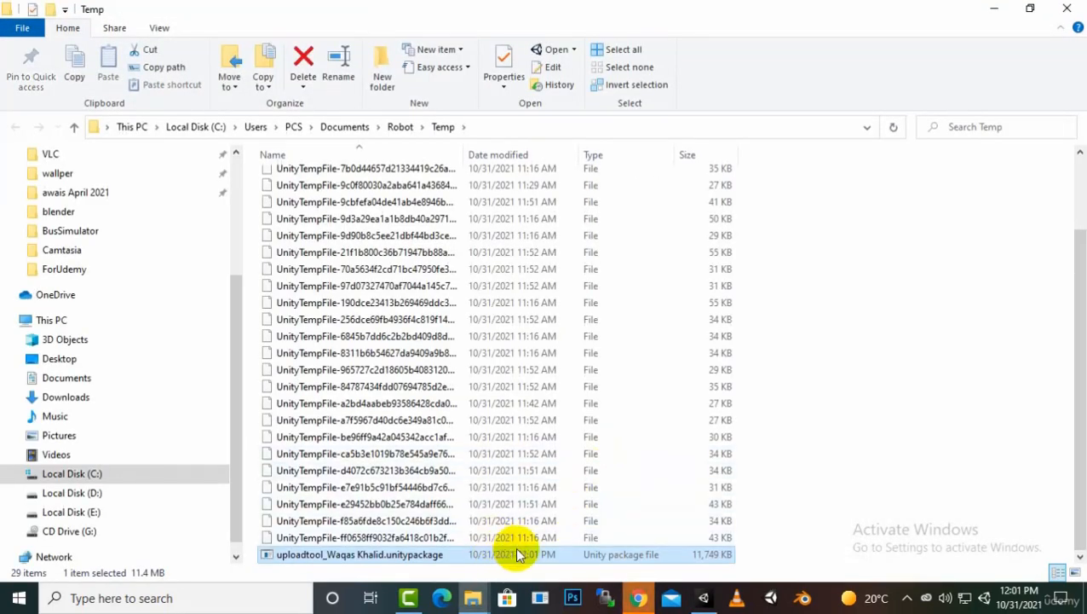
pyautogui.click(995, 8)
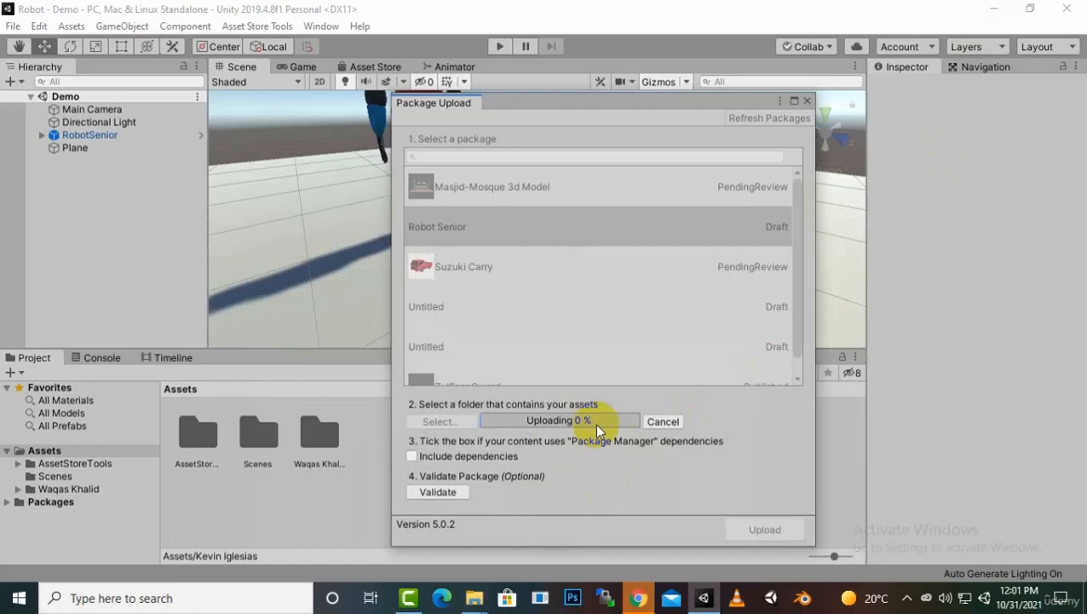
pyautogui.click(907, 597)
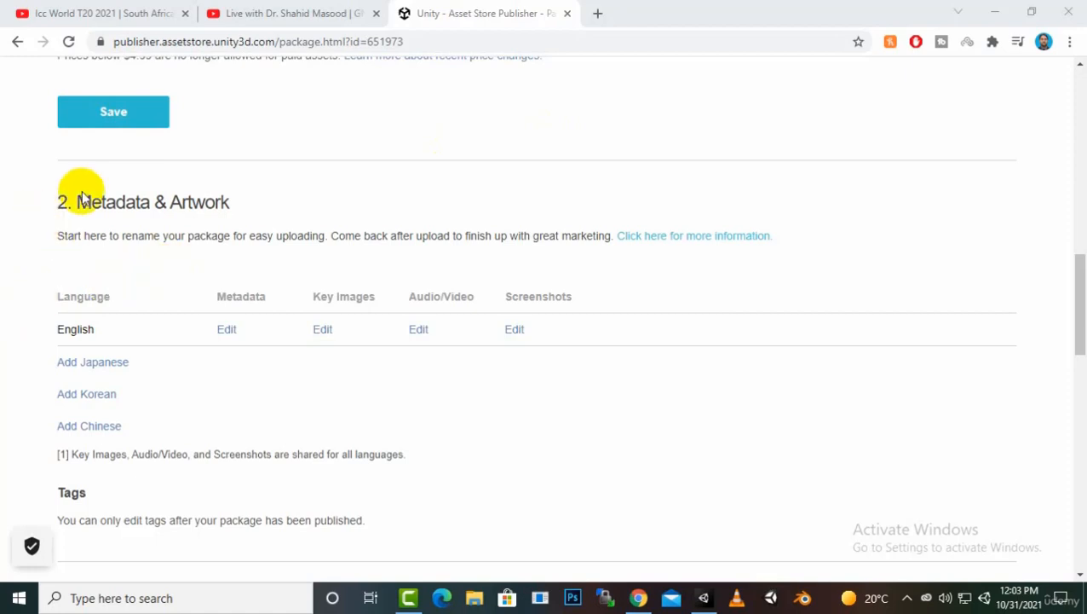
# - On the Asset Store publisher page in Chrome, open Robot Senior's English key images and check the required image sizes
pyautogui.scroll(-5, 146, 191)
pyautogui.scroll(-1, 145, 192)
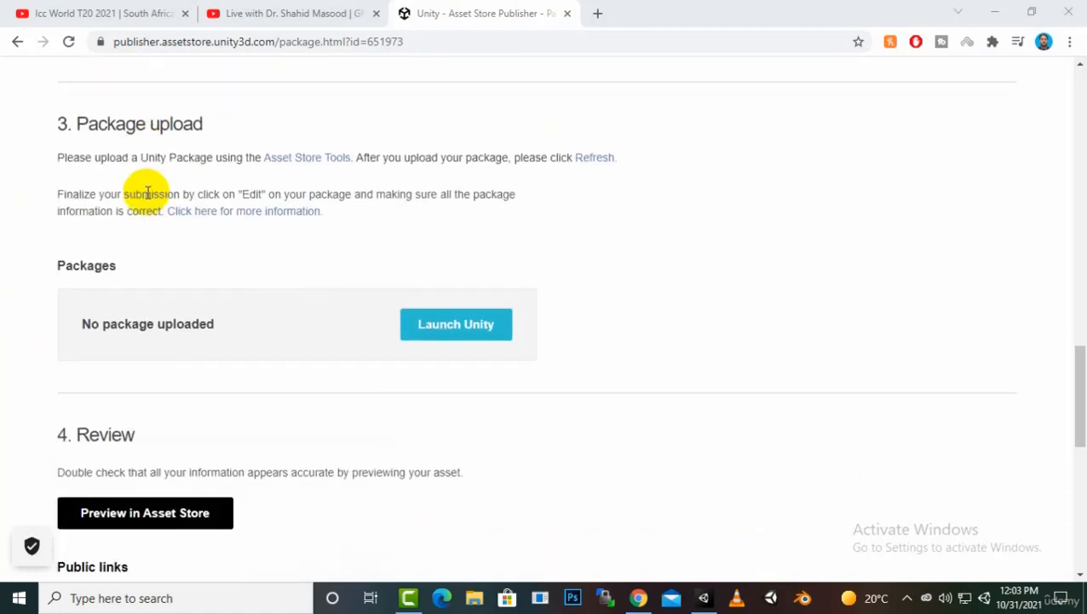
pyautogui.scroll(-5, 352, 346)
pyautogui.scroll(3, 327, 372)
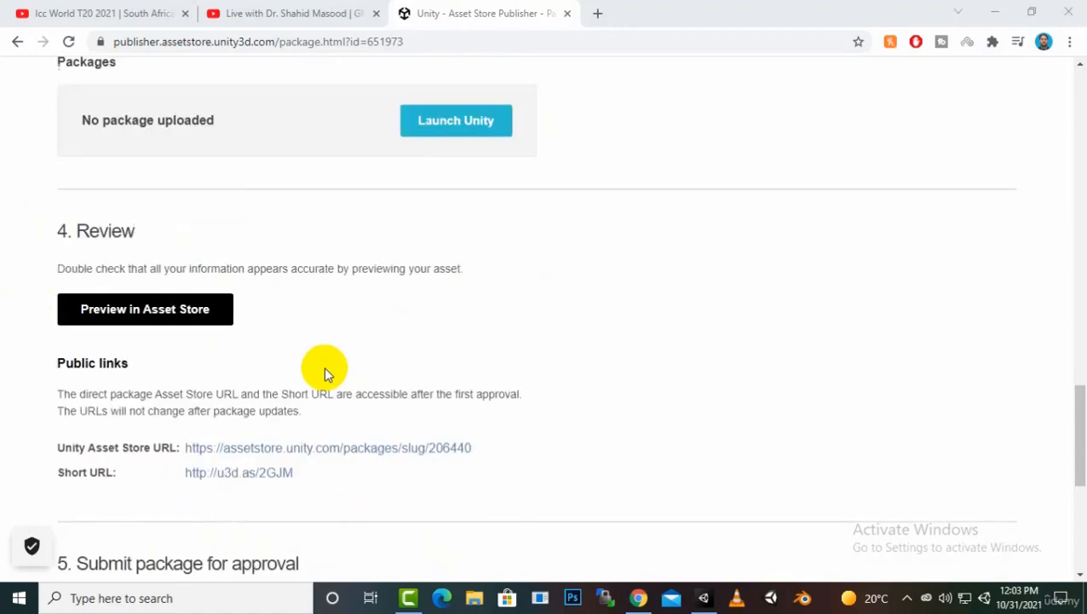
pyautogui.scroll(8, 419, 357)
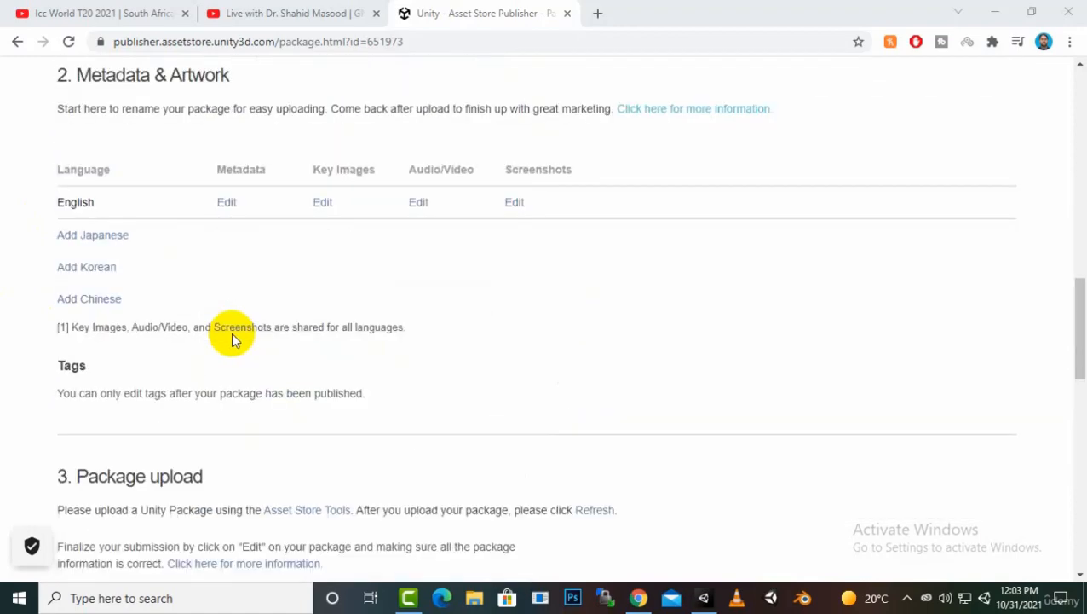
pyautogui.click(322, 337)
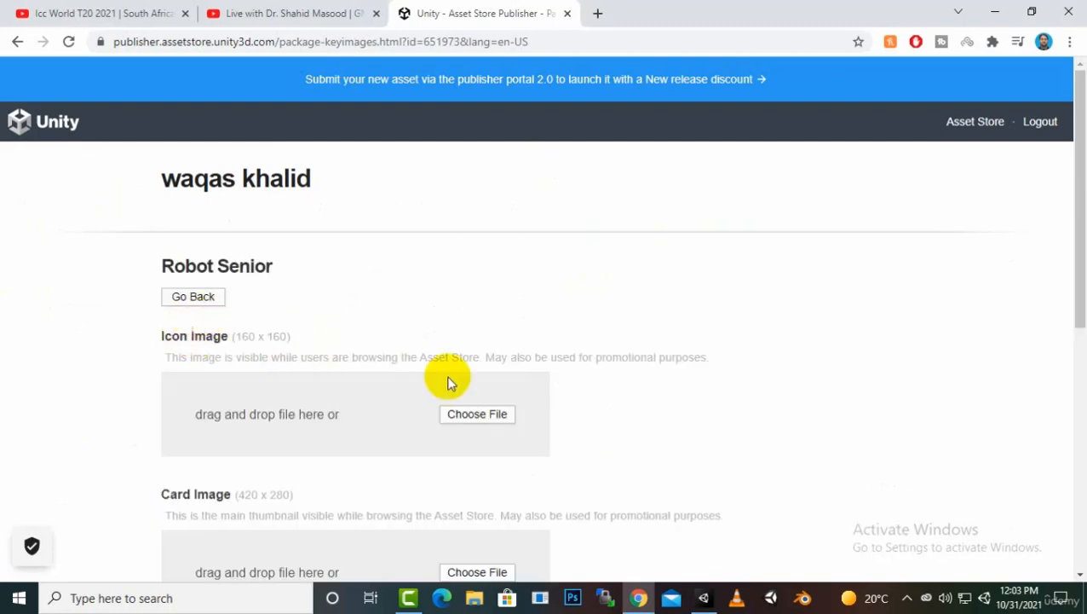
pyautogui.scroll(-1, 477, 384)
pyautogui.scroll(-1, 435, 407)
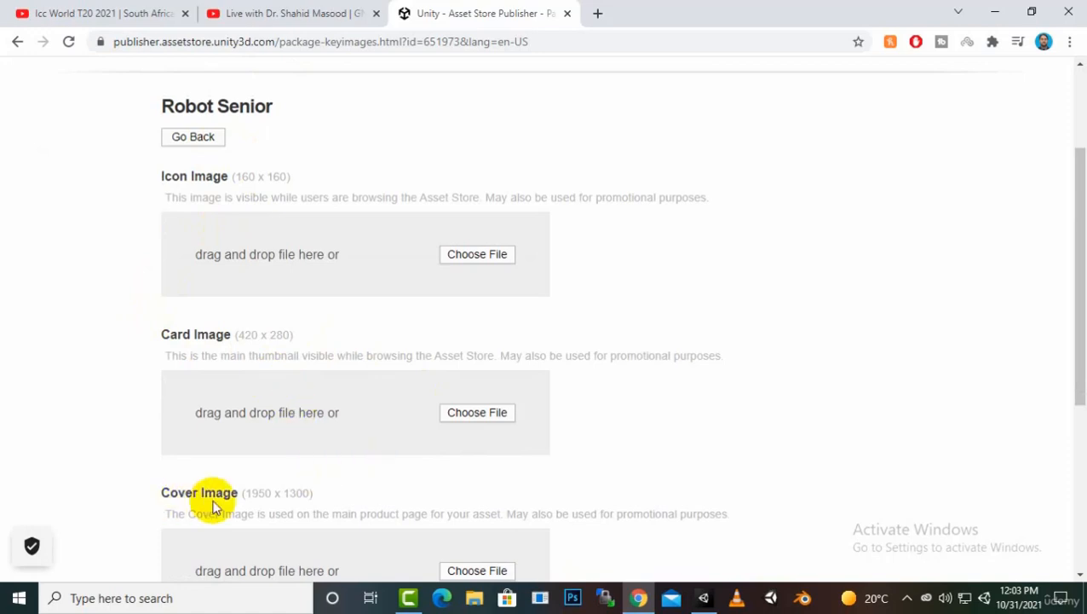
# - Launch Photoshop and find 1.png in the Desktop's RobotProject folder using File Explorer
pyautogui.click(576, 598)
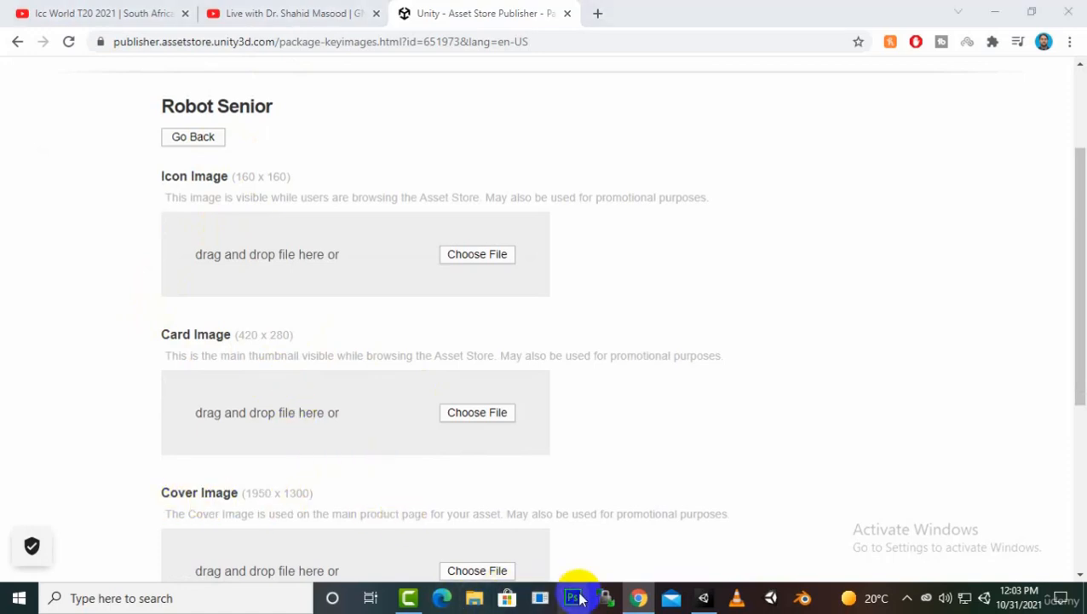
pyautogui.click(475, 601)
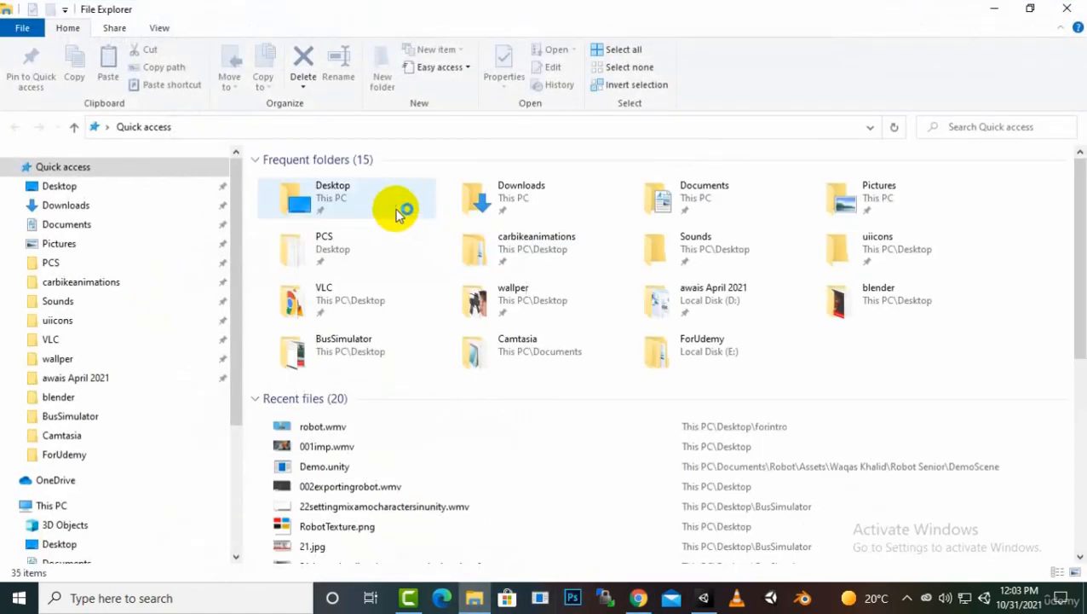
pyautogui.doubleClick(347, 205)
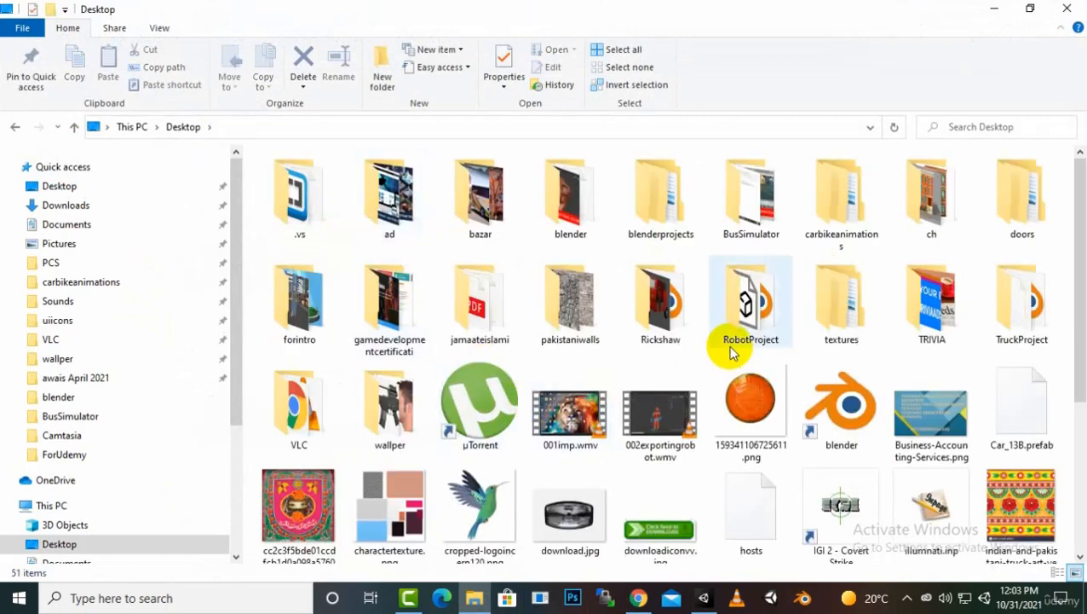
pyautogui.doubleClick(769, 300)
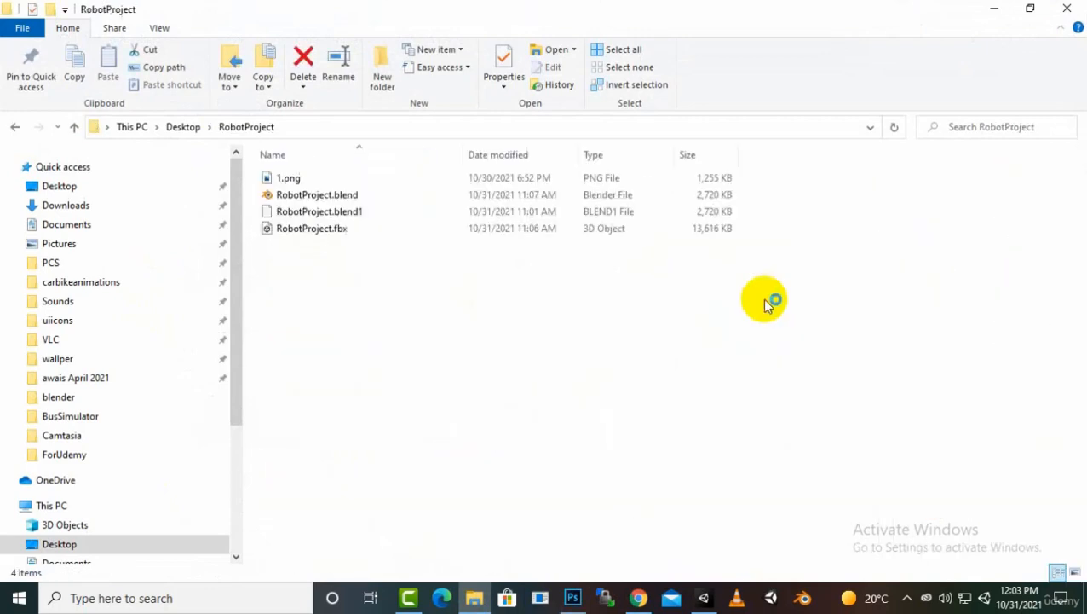
pyautogui.click(291, 178)
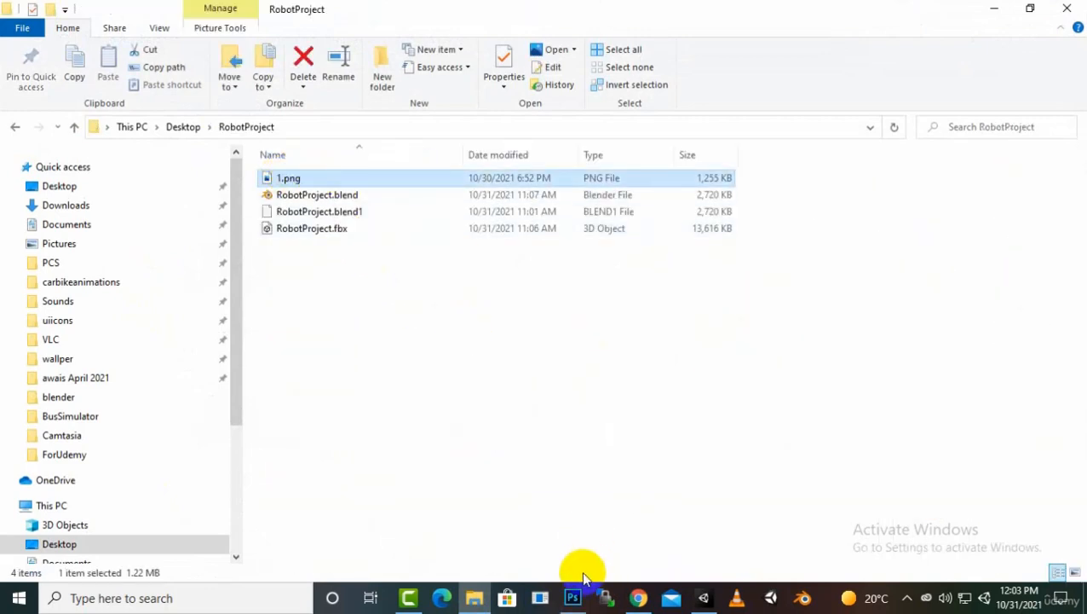
# - Recheck the required icon size in Chrome, switch to Photoshop and create a new 160 x 160 pixel document
pyautogui.click(581, 600)
pyautogui.click(638, 598)
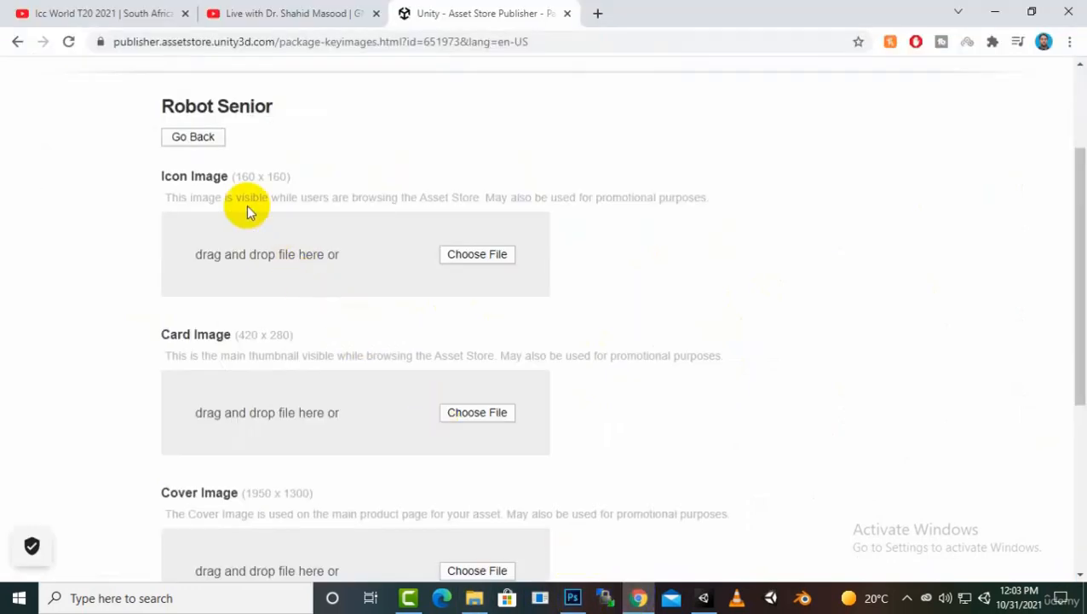
pyautogui.click(575, 602)
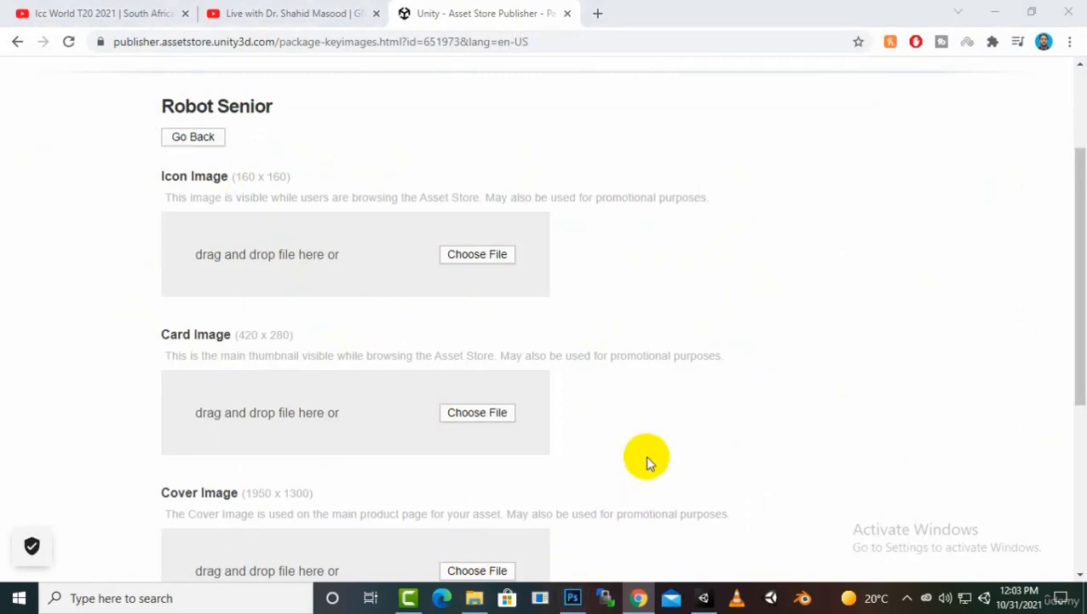
pyautogui.moveTo(575, 595)
pyautogui.click(617, 536)
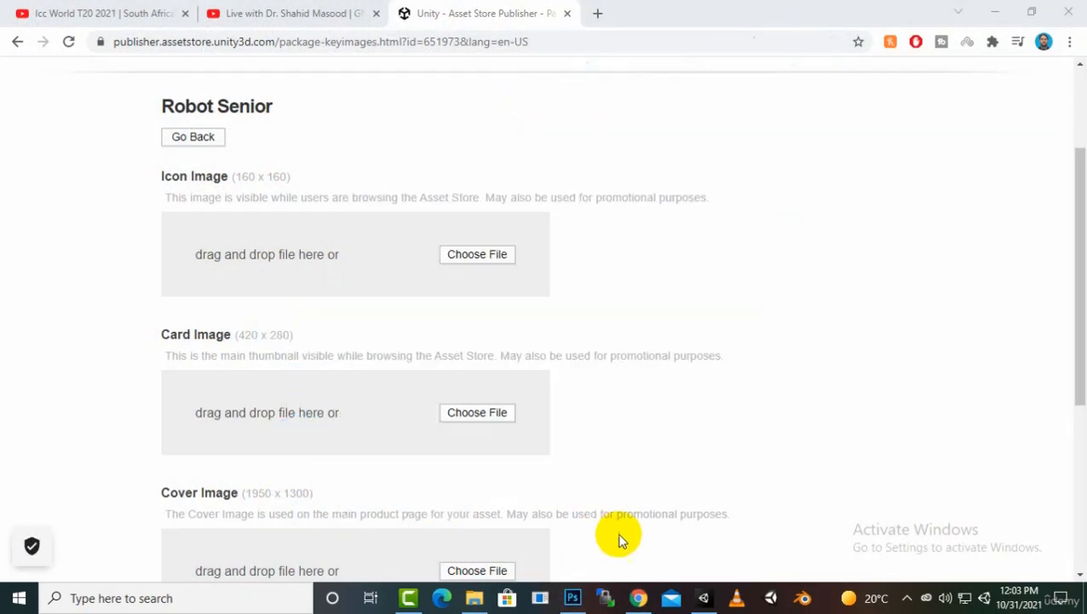
pyautogui.click(30, 19)
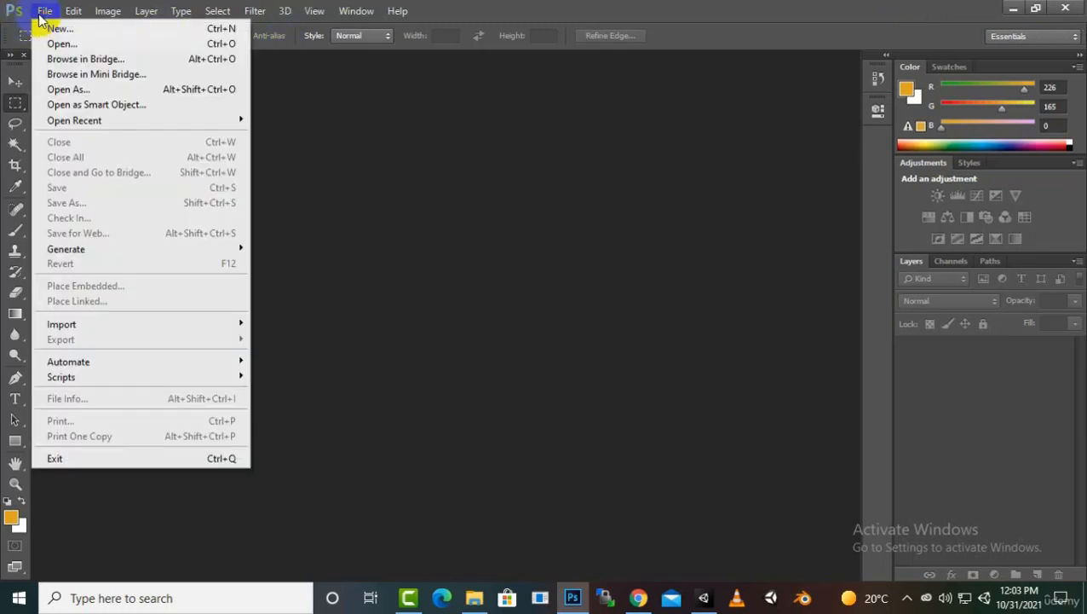
pyautogui.click(53, 26)
pyautogui.press('Tab')
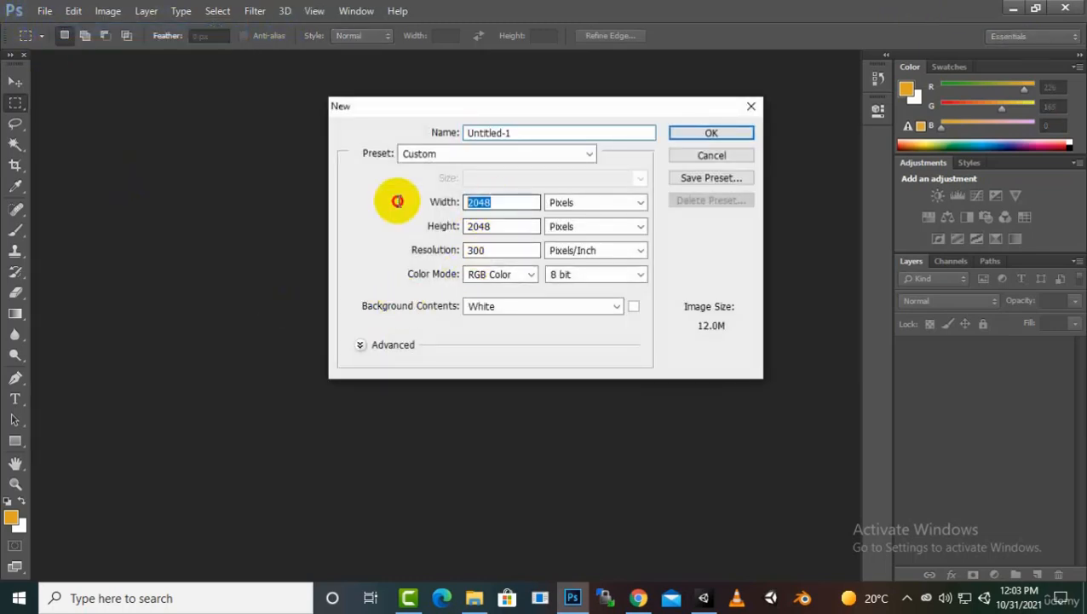
pyautogui.write('160')
pyautogui.click(466, 226)
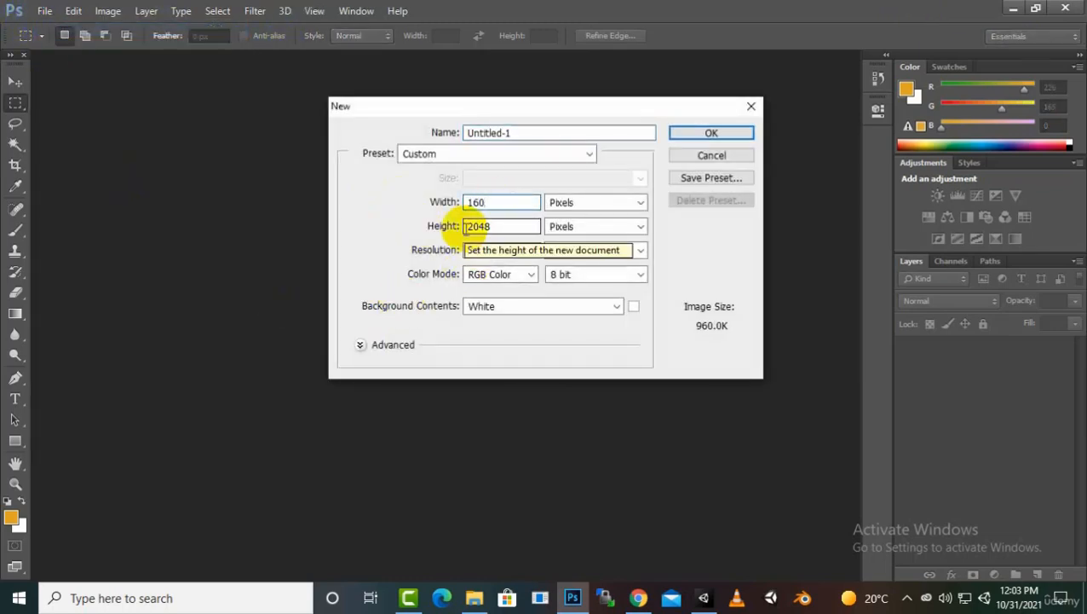
pyautogui.click(467, 225)
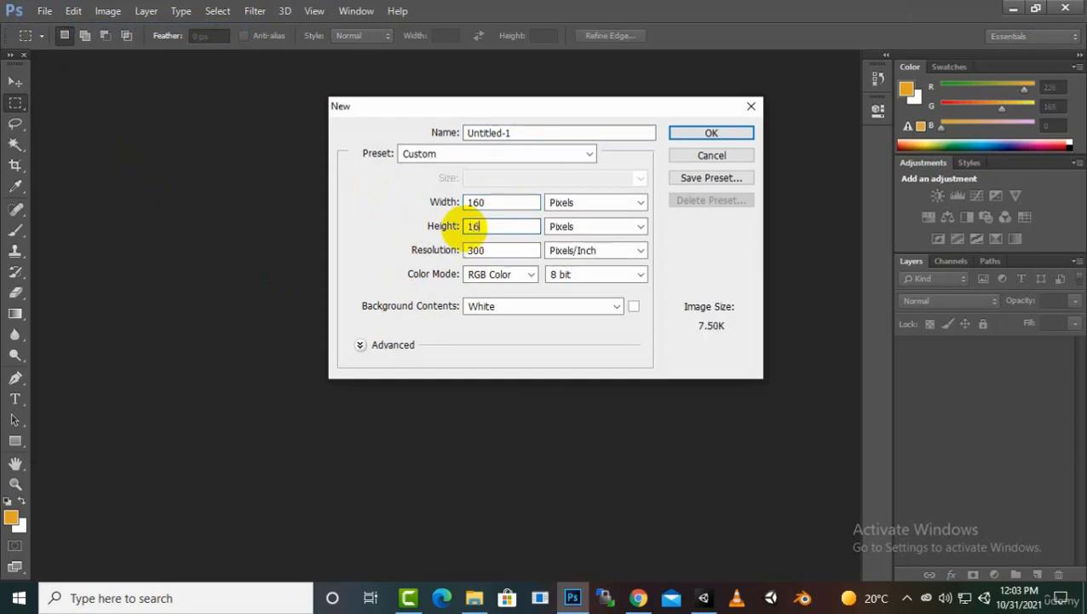
pyautogui.press('Return')
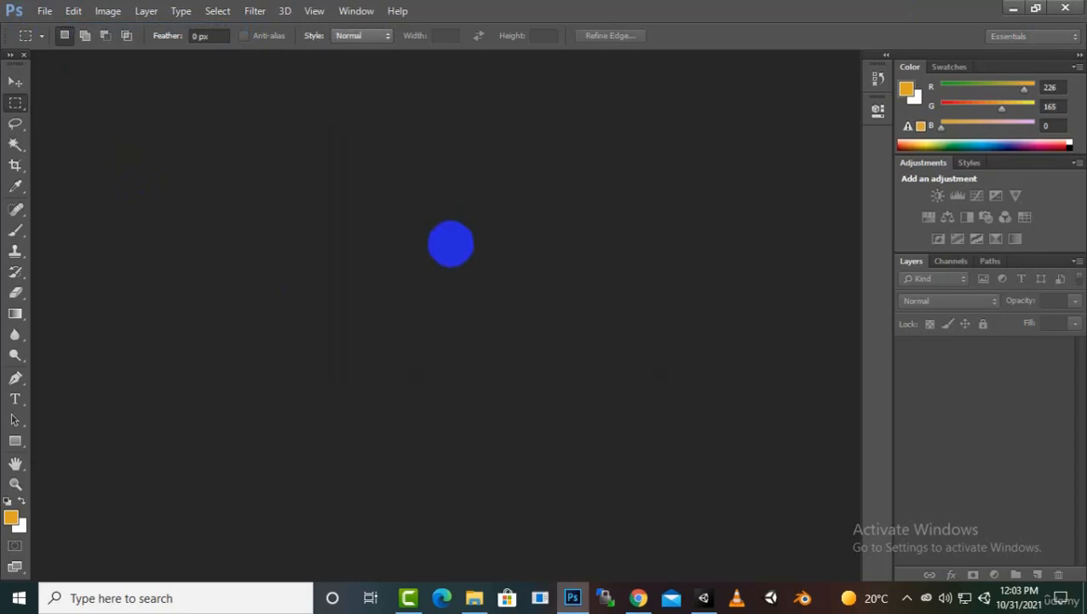
# - Place 1.png from the RobotProject folder into the new Photoshop document
pyautogui.click(474, 598)
pyautogui.click(284, 181)
pyautogui.moveTo(285, 184); pyautogui.dragTo(548, 516)
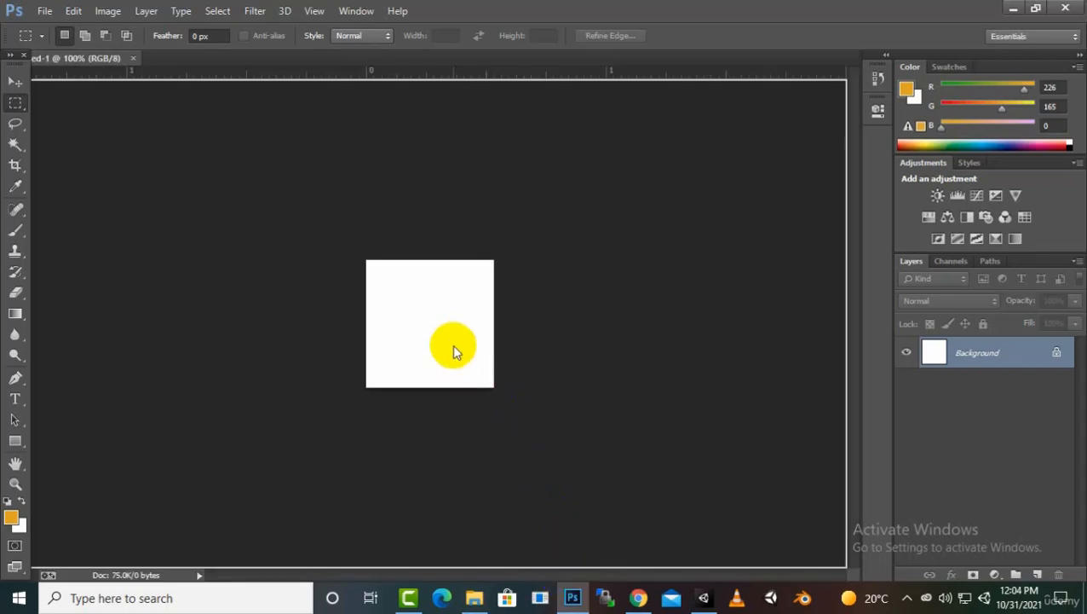
pyautogui.moveTo(452, 344); pyautogui.dragTo(474, 397)
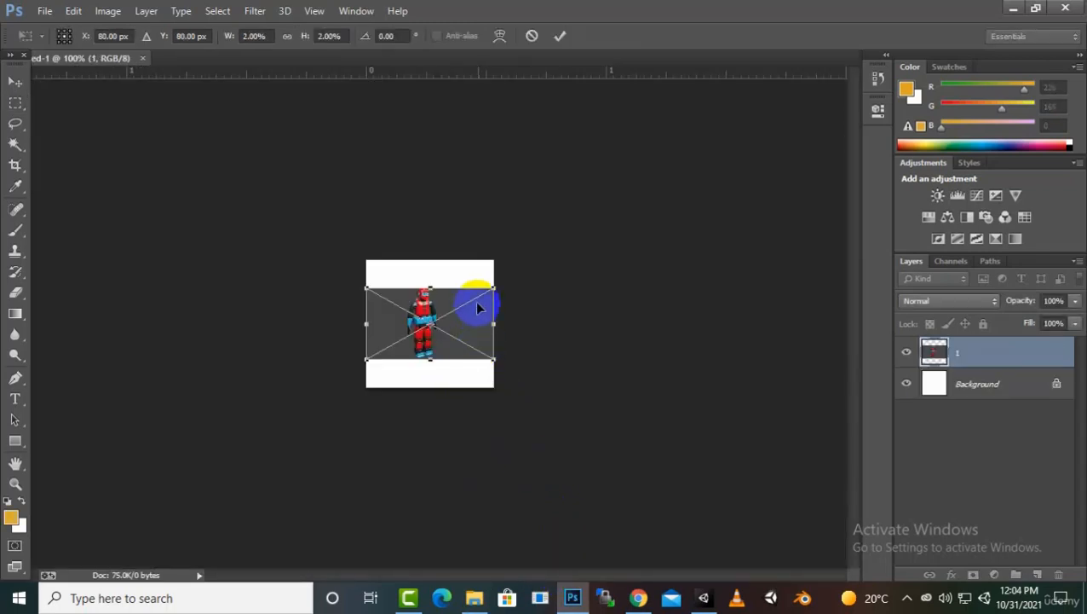
# - Enlarge the placed robot image to about 3.5% scale so it covers the whole canvas, and commit the transform
pyautogui.moveTo(491, 290); pyautogui.dragTo(539, 257)
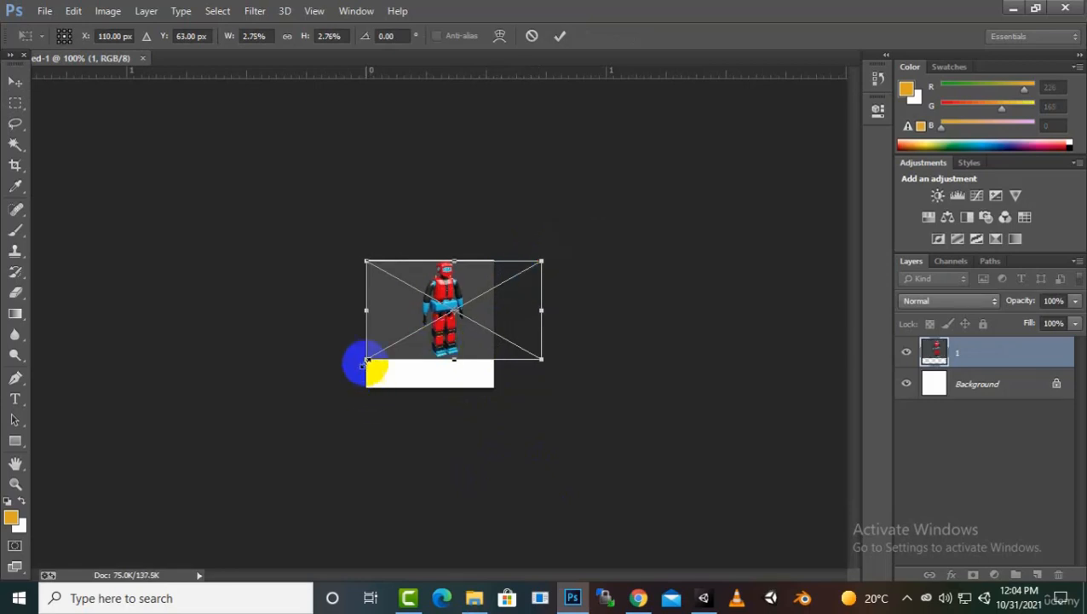
pyautogui.moveTo(366, 360); pyautogui.dragTo(331, 419)
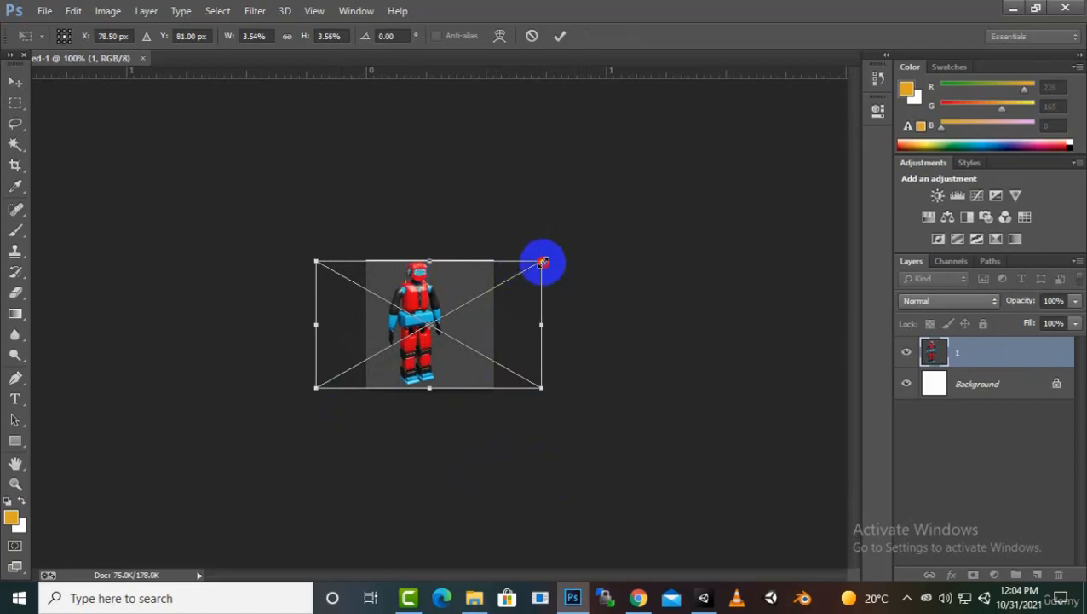
pyautogui.moveTo(542, 262); pyautogui.dragTo(545, 260)
pyautogui.press('Return')
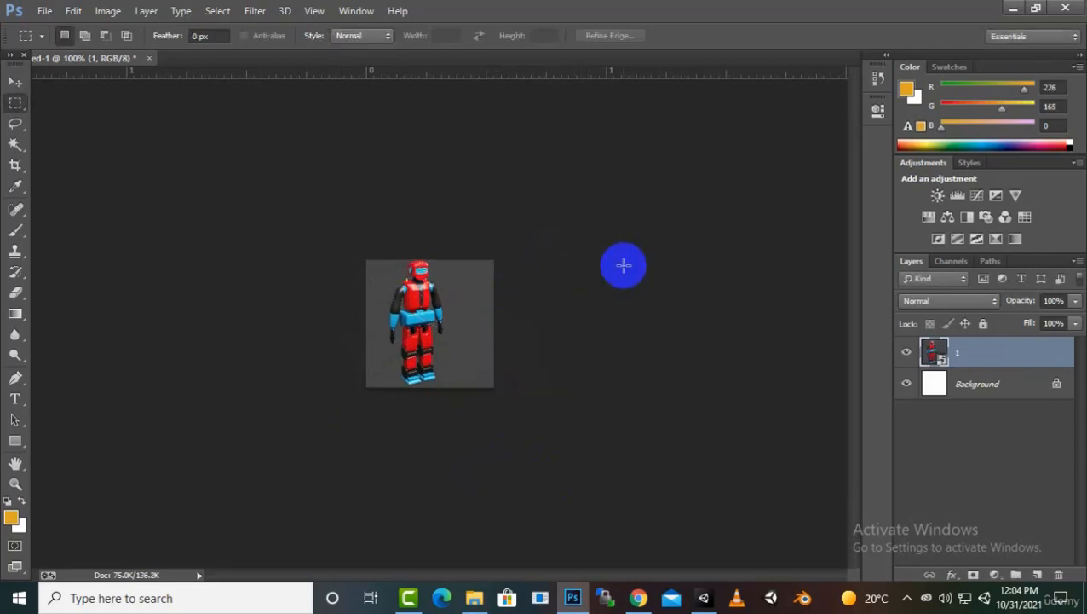
# - Save the 160 x 160 icon image to the Desktop as a JPEG named 160, accepting the default JPEG options
pyautogui.click(41, 11)
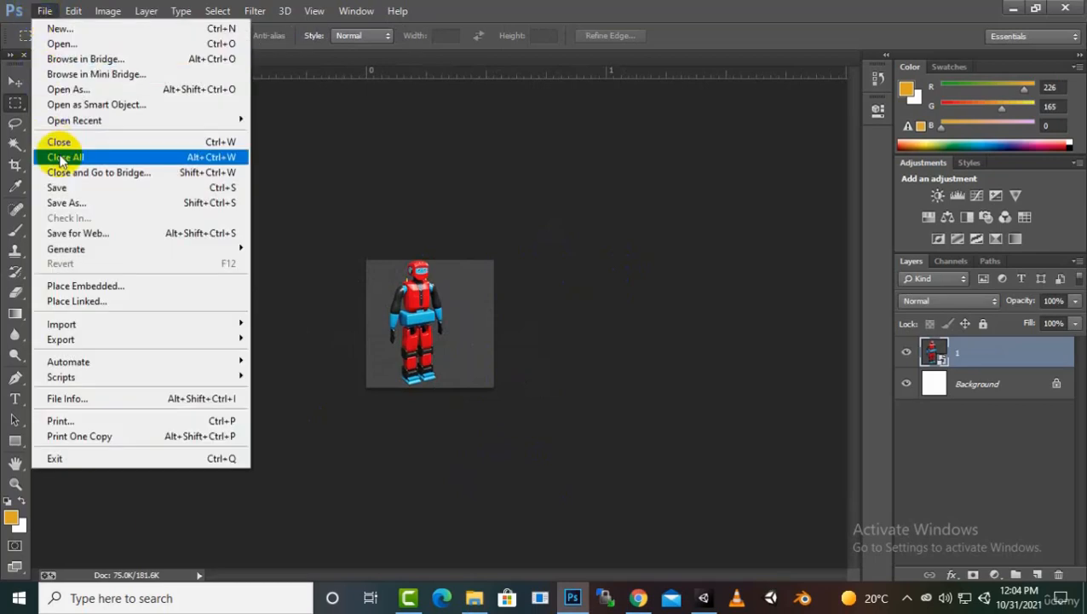
pyautogui.click(65, 205)
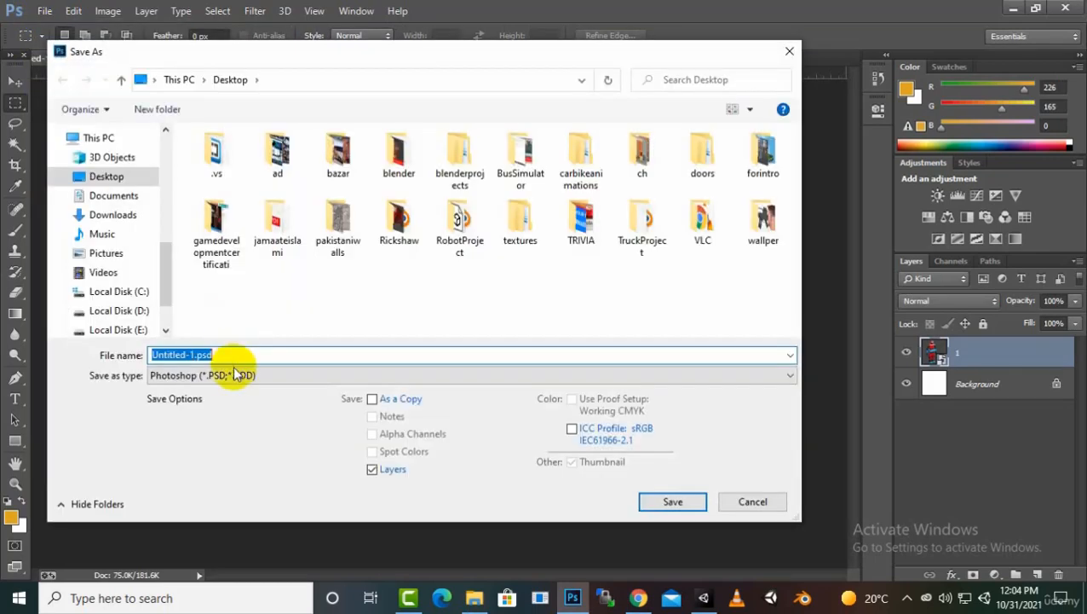
pyautogui.click(227, 375)
pyautogui.click(183, 216)
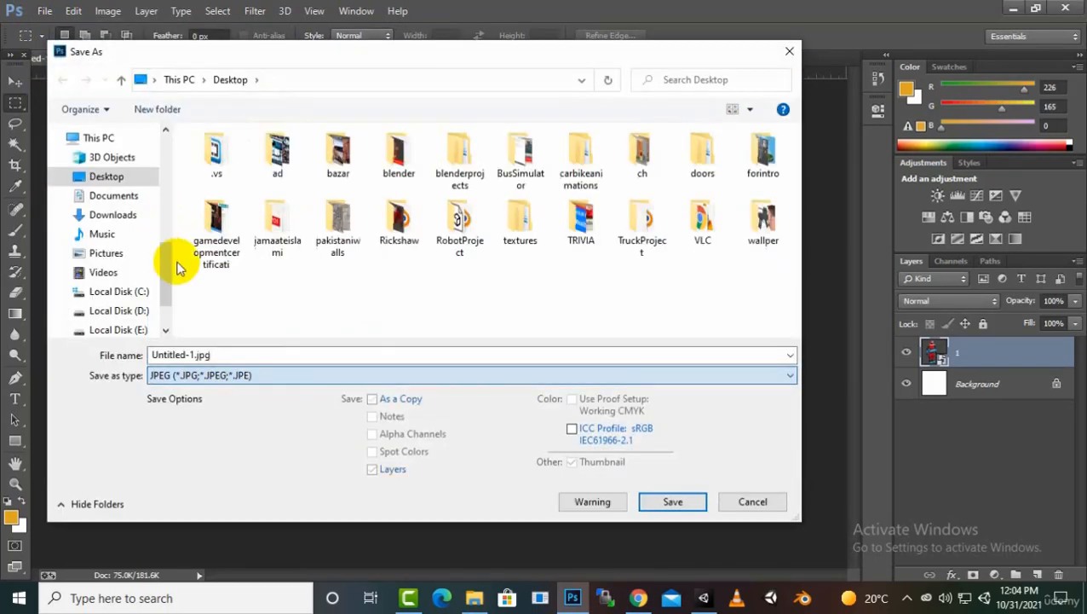
pyautogui.doubleClick(203, 353)
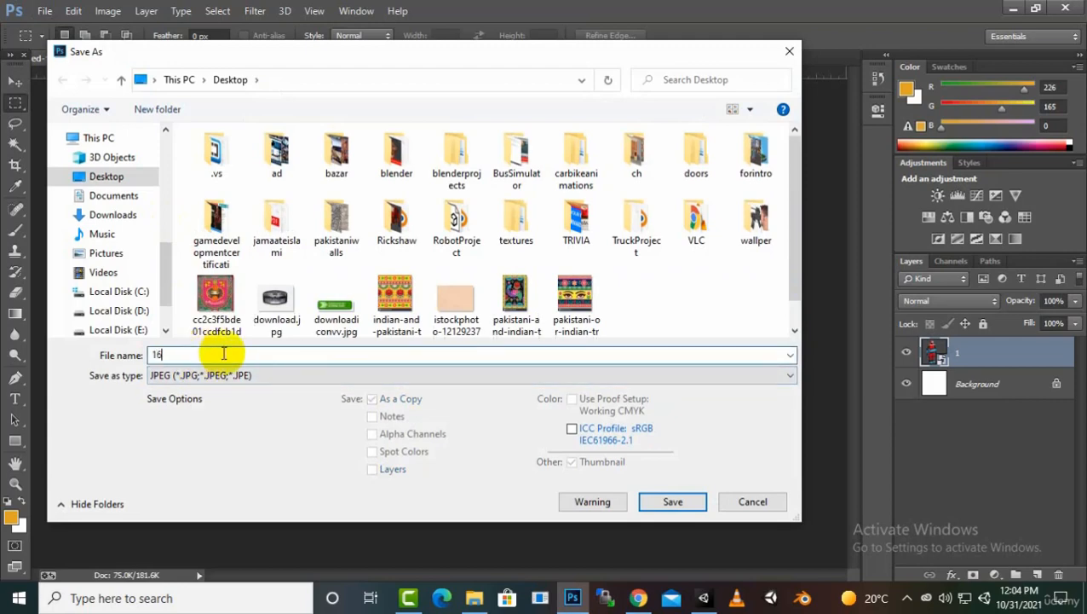
pyautogui.press('Return')
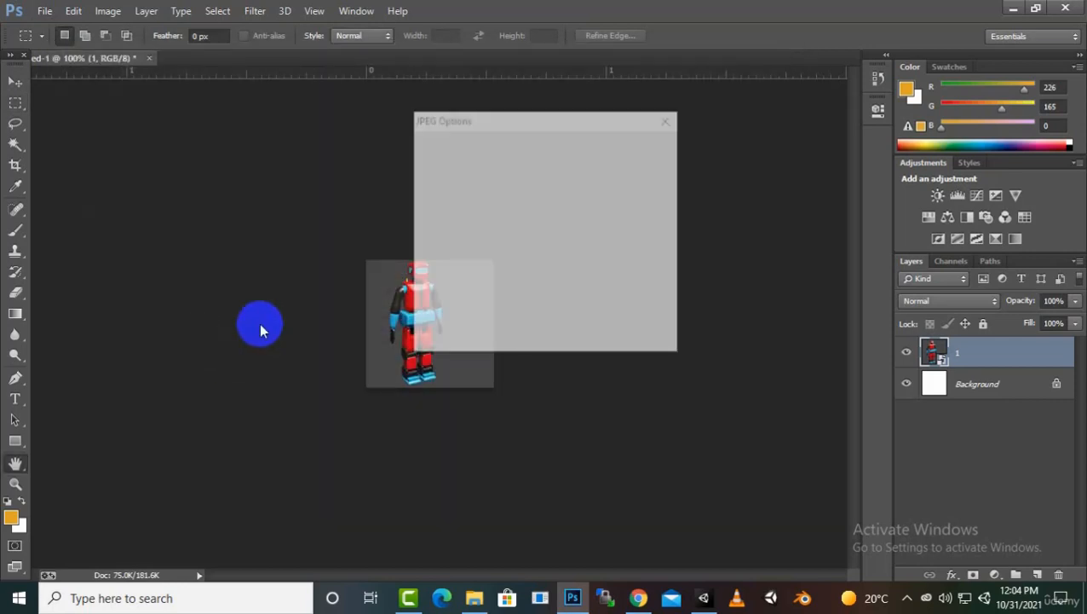
pyautogui.click(643, 150)
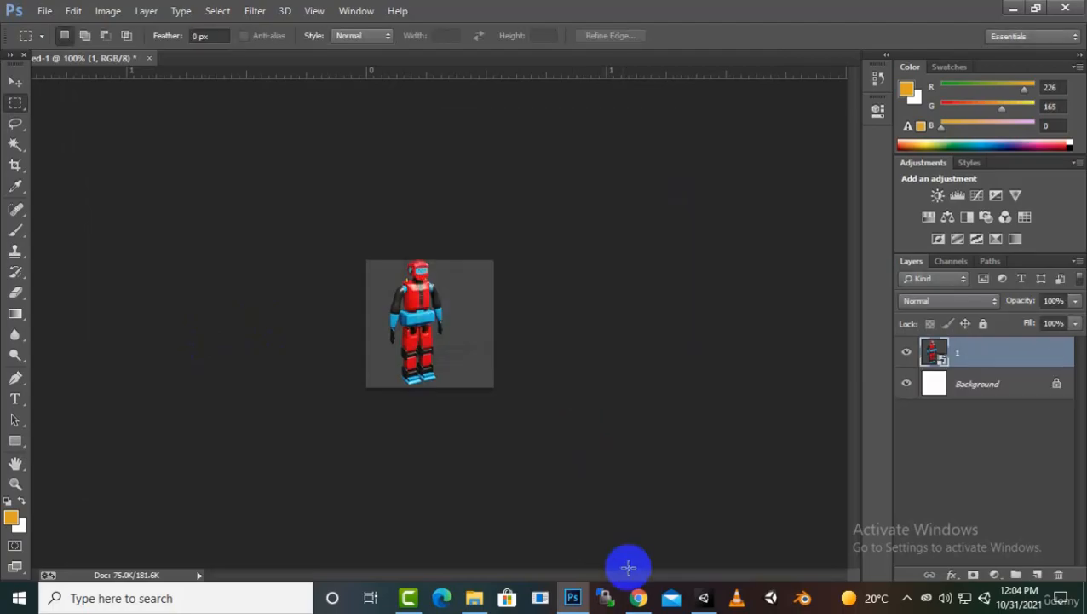
# - Check the required card image size in Chrome, switch back to Photoshop and create a new 420 x 280 pixel document
pyautogui.click(638, 597)
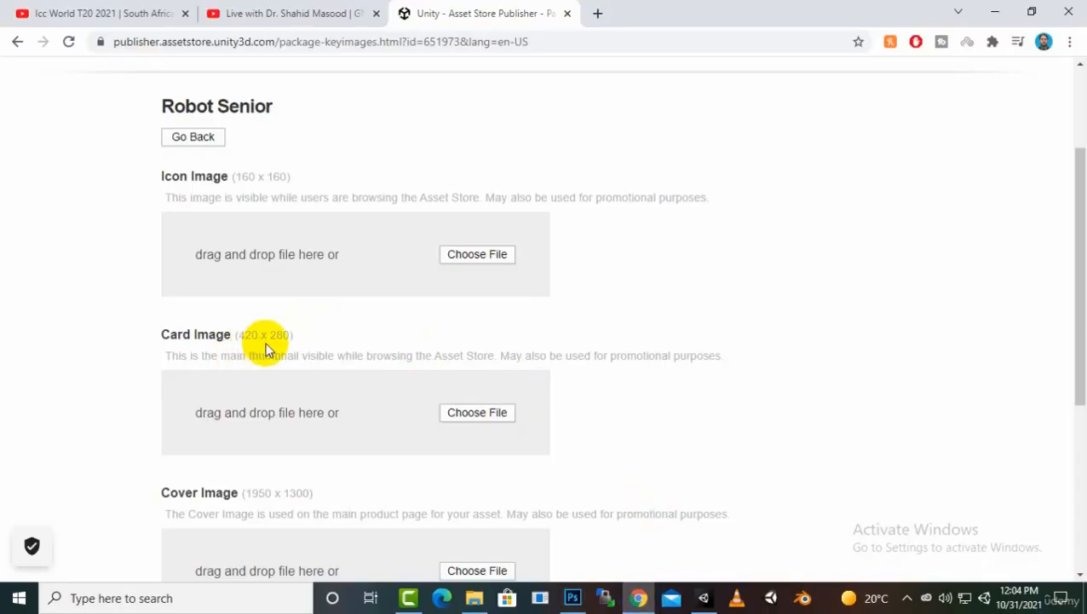
pyautogui.click(573, 597)
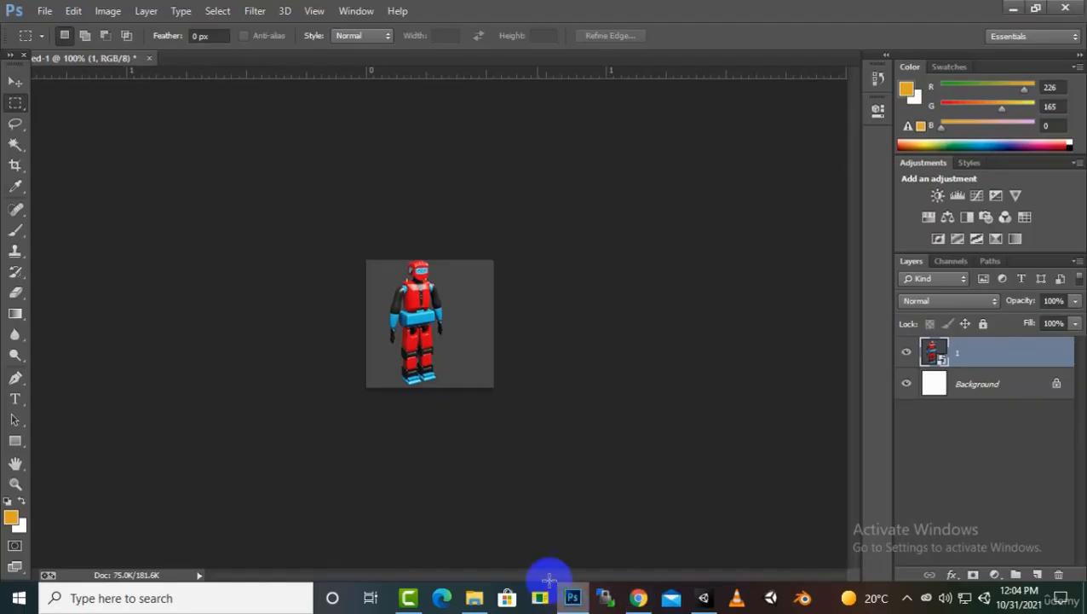
pyautogui.click(44, 10)
pyautogui.click(49, 24)
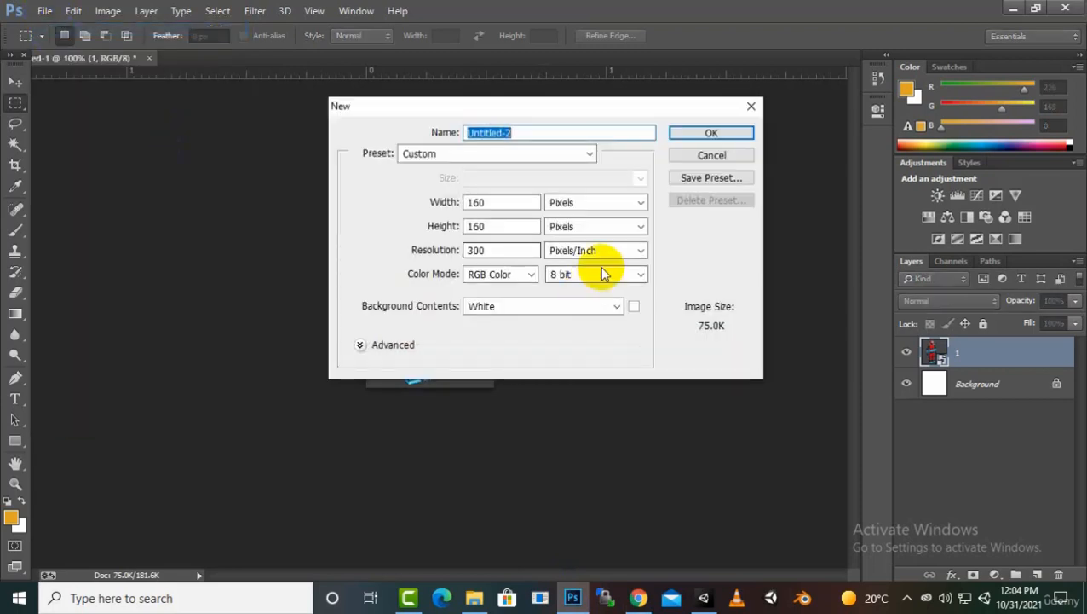
pyautogui.doubleClick(479, 202)
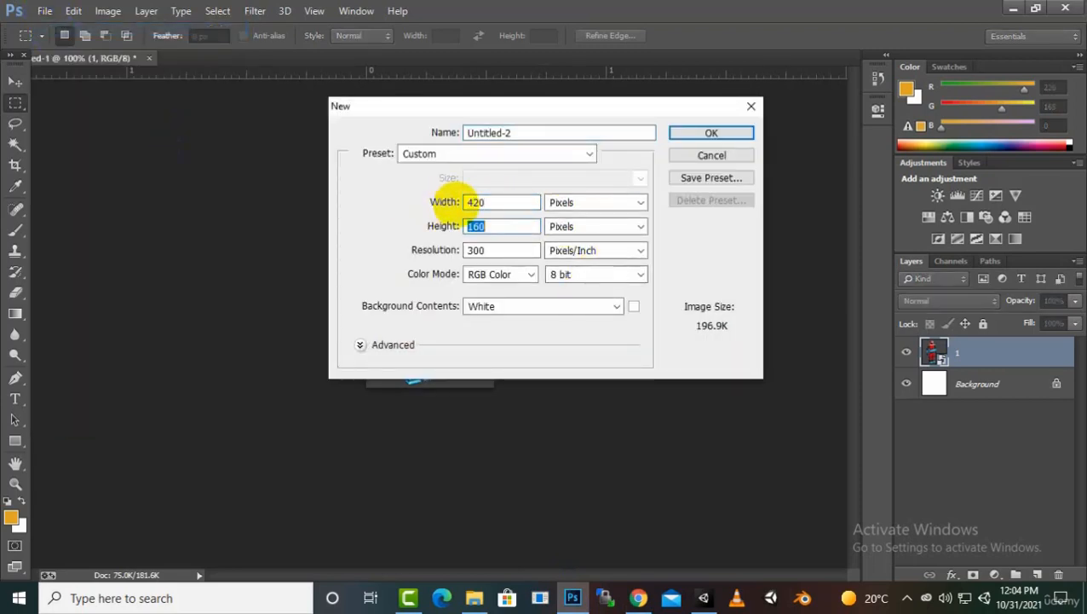
pyautogui.write('280')
pyautogui.press('Return')
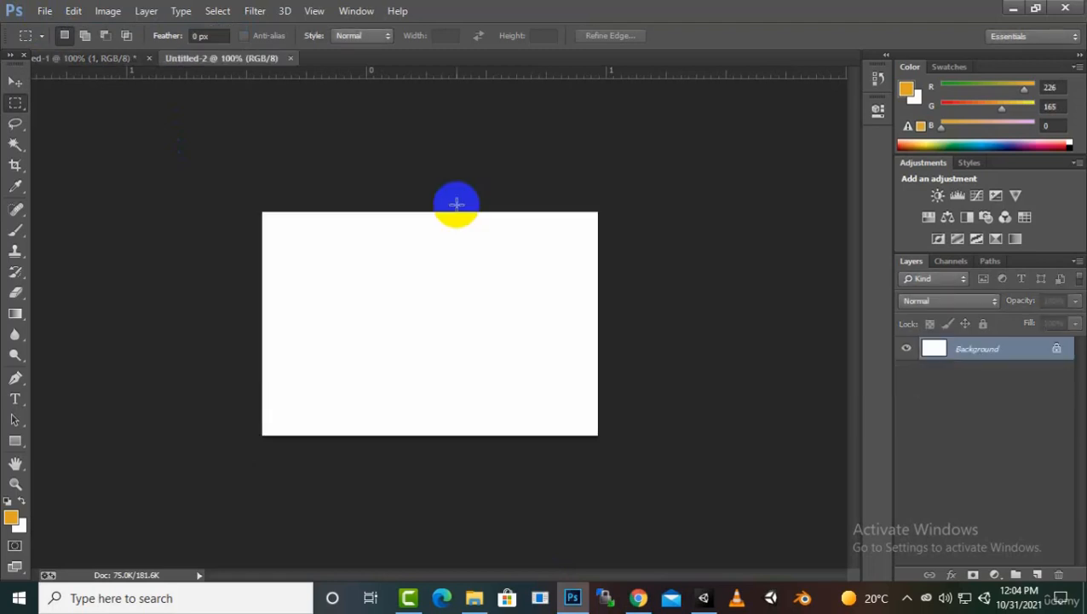
# - Place 1.png from the RobotProject folder into the 420 x 280 document and stretch it to about 5.55% width and 6.2% height, covering the canvas
pyautogui.click(475, 597)
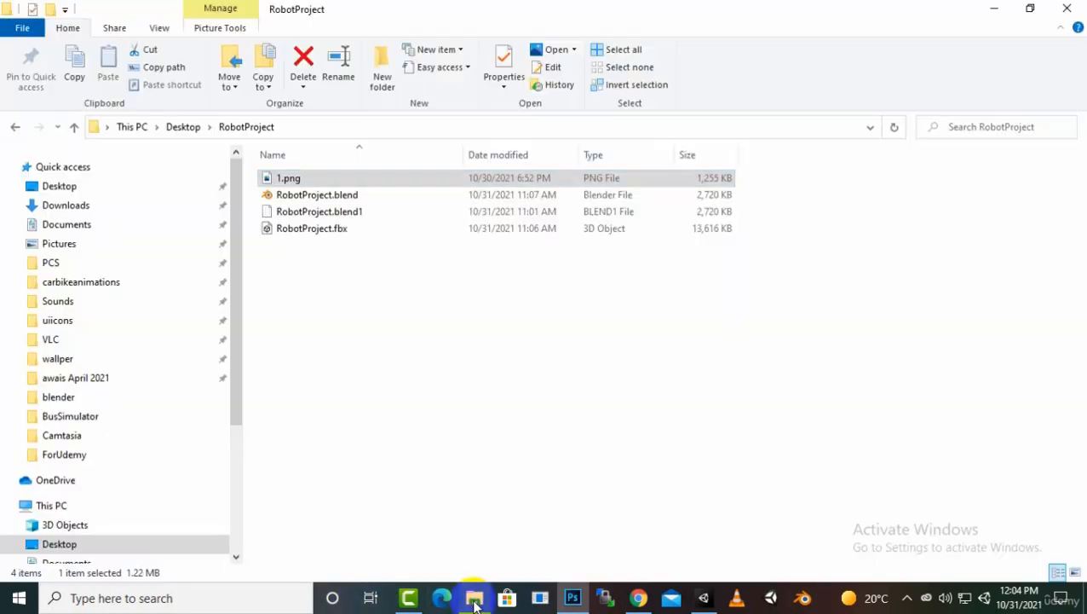
pyautogui.moveTo(304, 177); pyautogui.dragTo(582, 270)
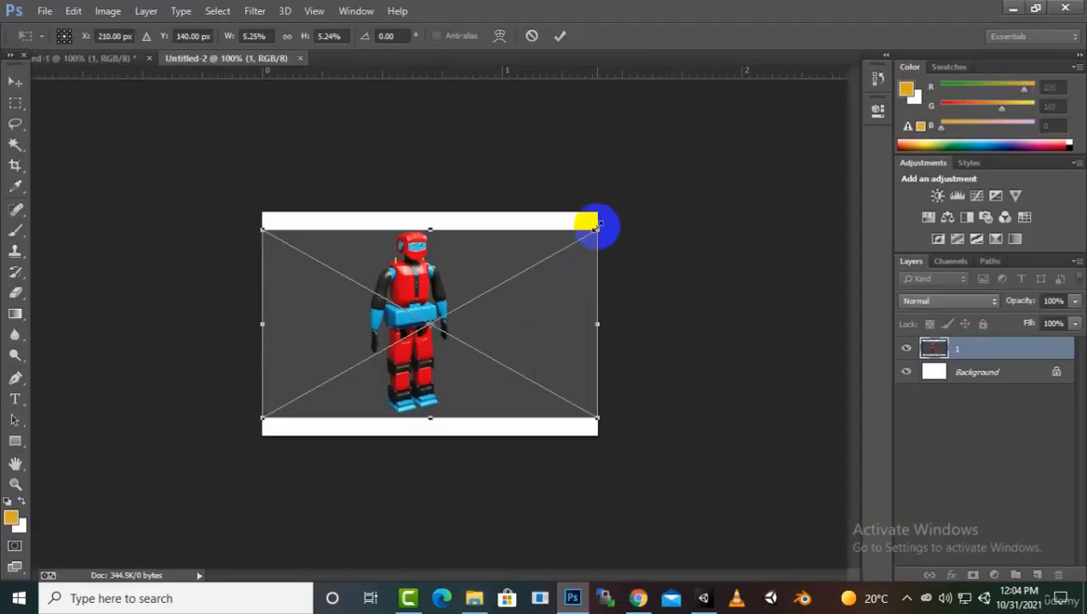
pyautogui.moveTo(597, 226); pyautogui.dragTo(616, 210)
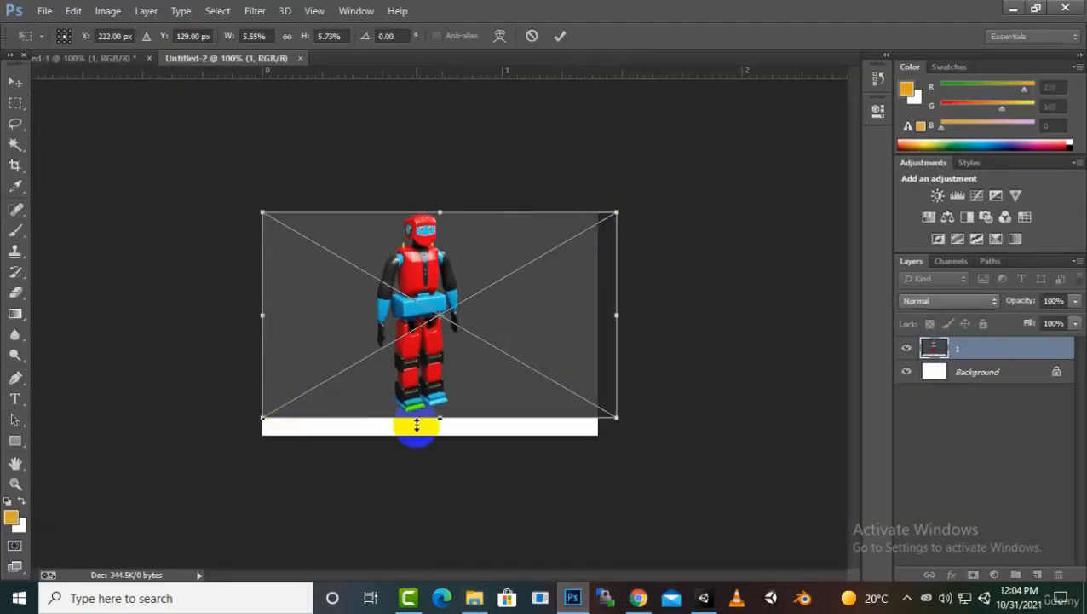
pyautogui.moveTo(440, 418); pyautogui.dragTo(437, 435)
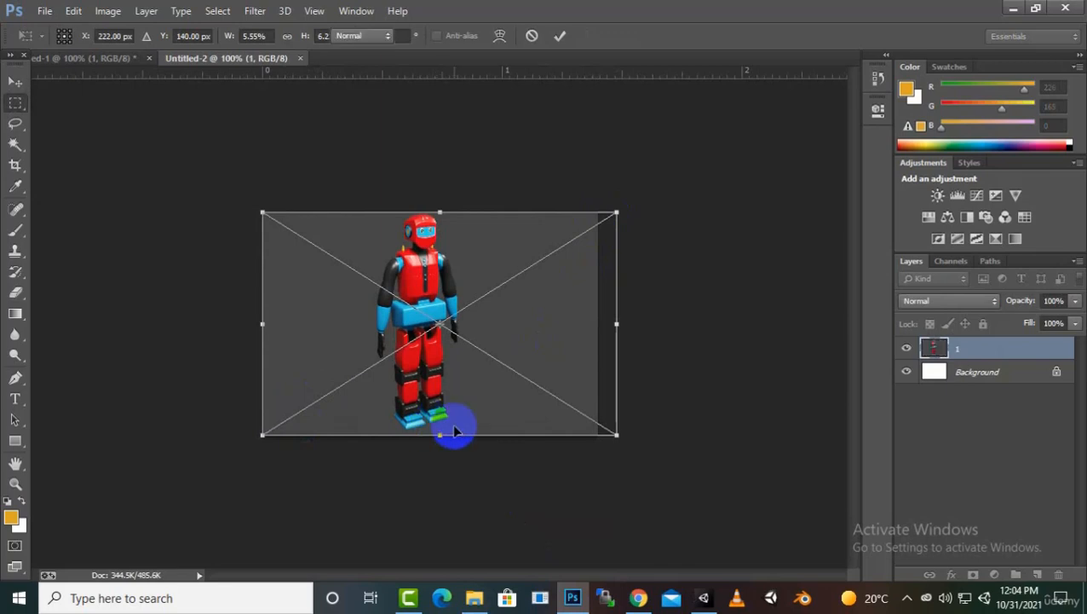
pyautogui.press('Return')
# - Save the card image to the Desktop as a JPEG named 420, accepting the default JPEG options
pyautogui.click(49, 11)
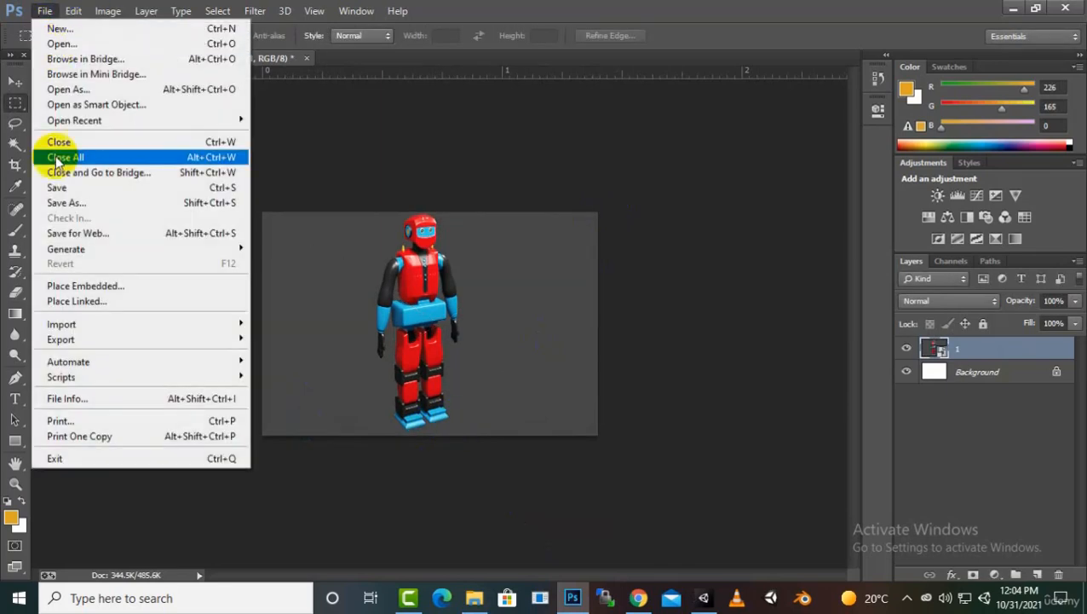
pyautogui.click(51, 201)
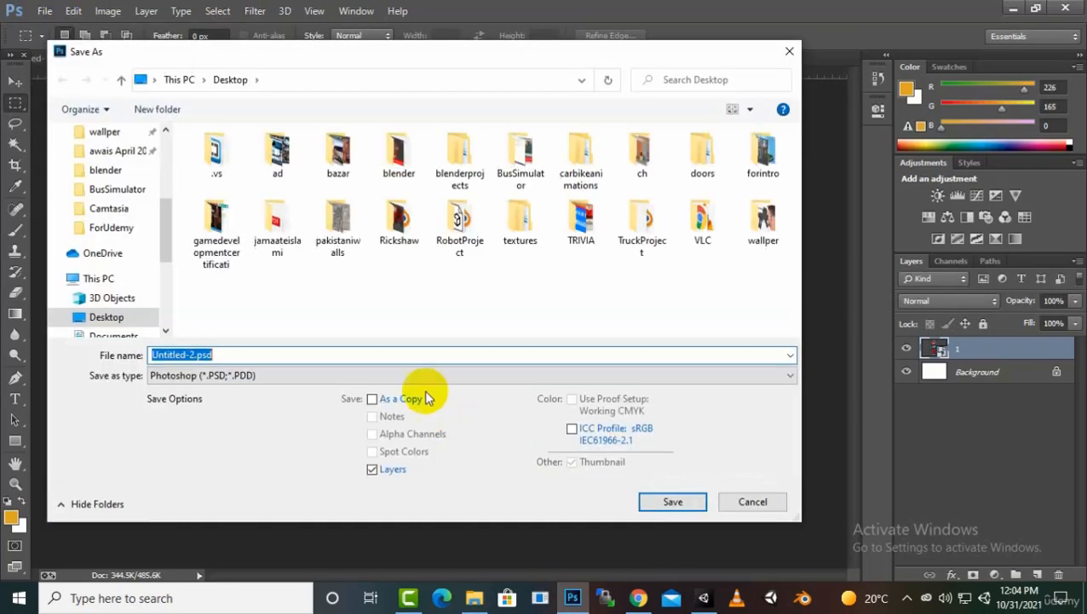
pyautogui.click(422, 375)
pyautogui.click(184, 215)
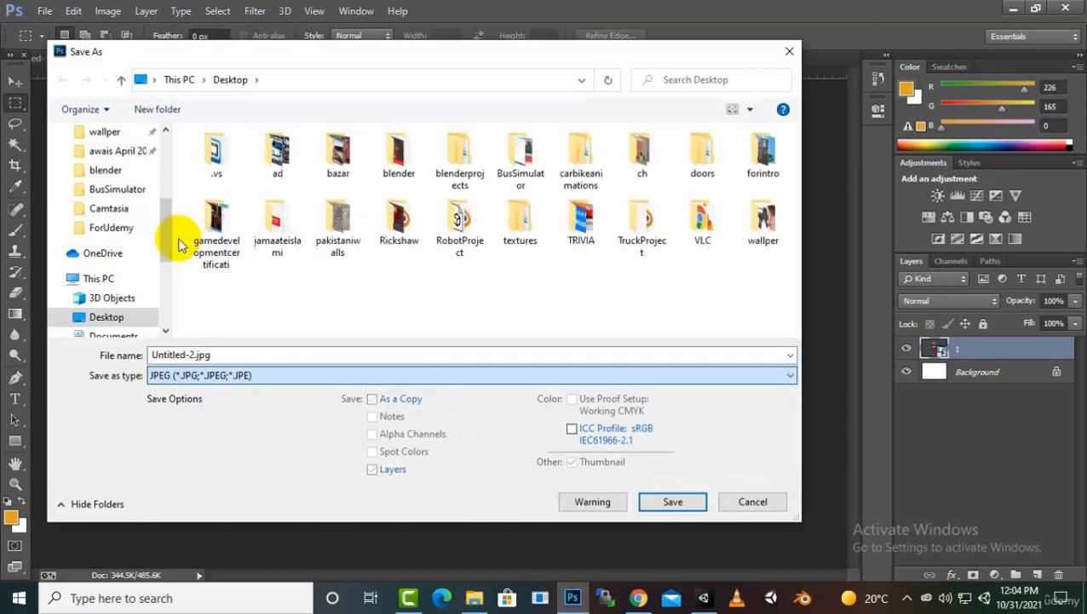
pyautogui.doubleClick(189, 356)
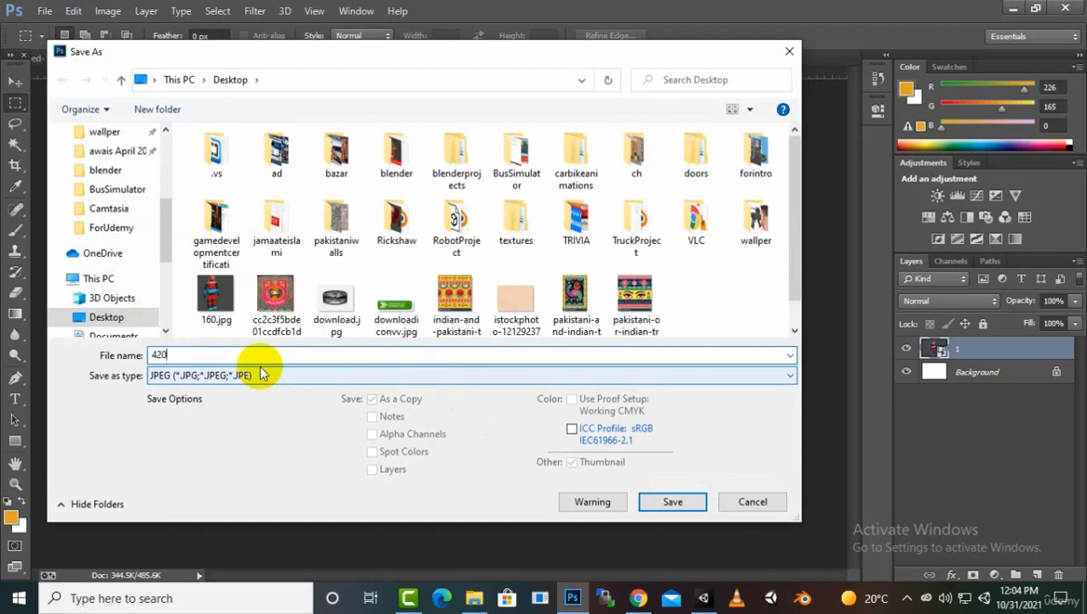
pyautogui.write('420')
pyautogui.press('Return')
pyautogui.click(645, 148)
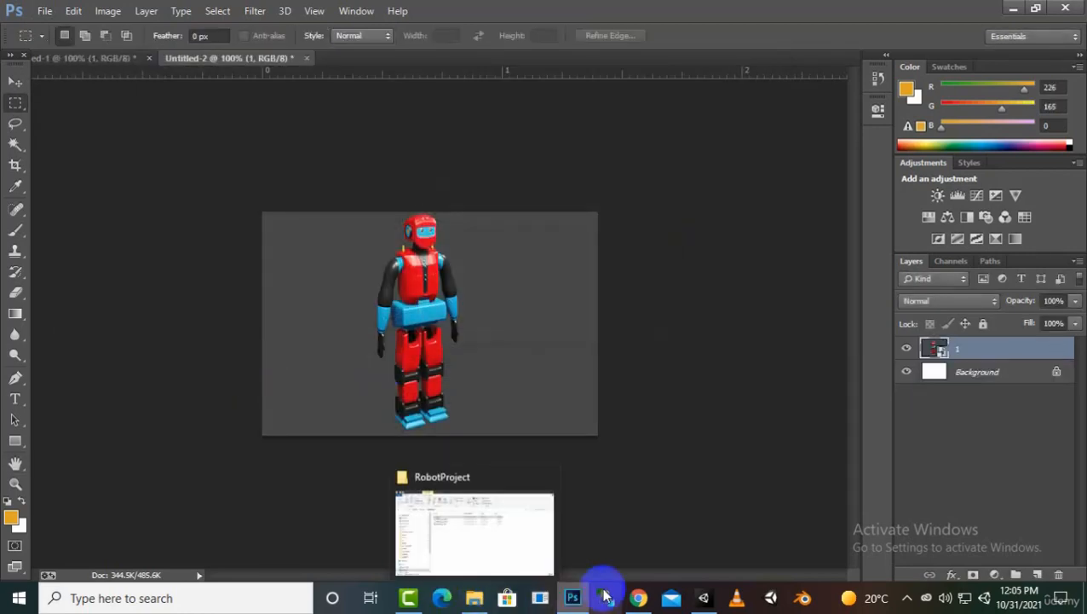
# - Check the required cover image size in Chrome, switch back to Photoshop and create a new 1950 x 1300 pixel document
pyautogui.click(637, 601)
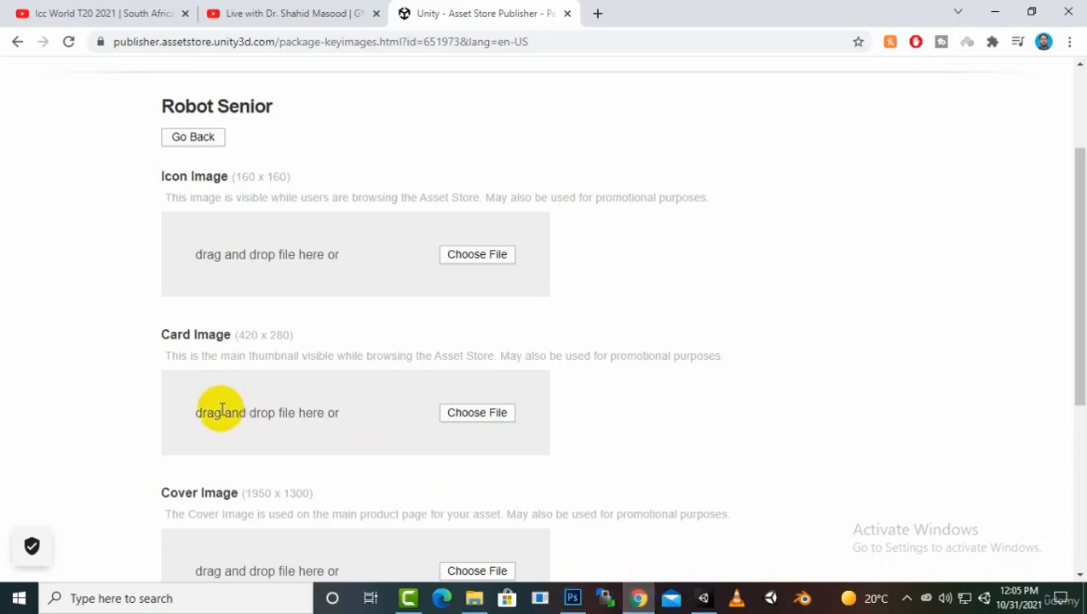
pyautogui.scroll(-1, 221, 410)
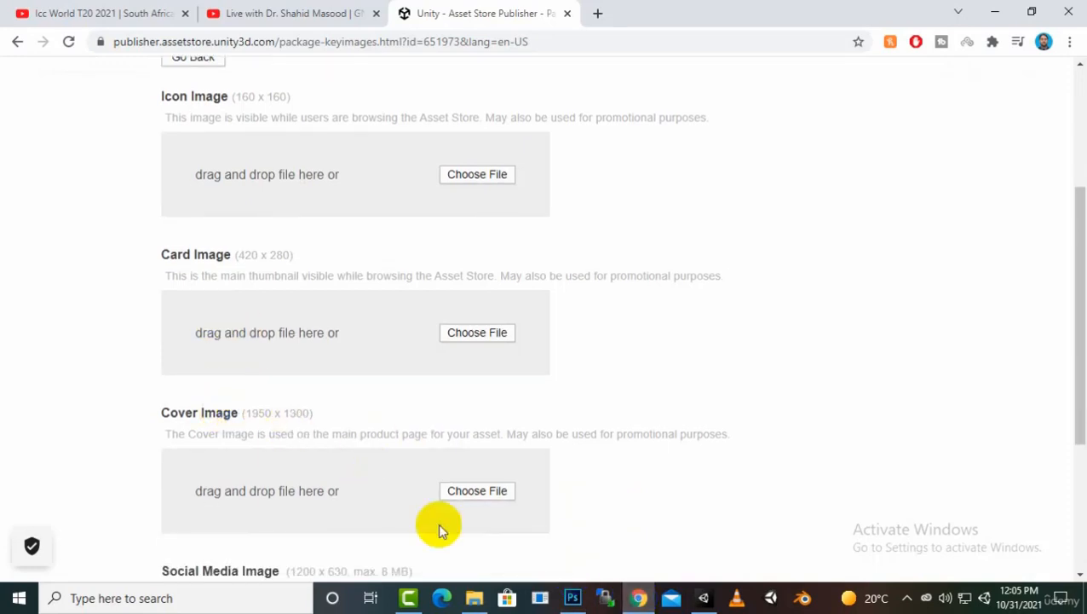
pyautogui.click(570, 599)
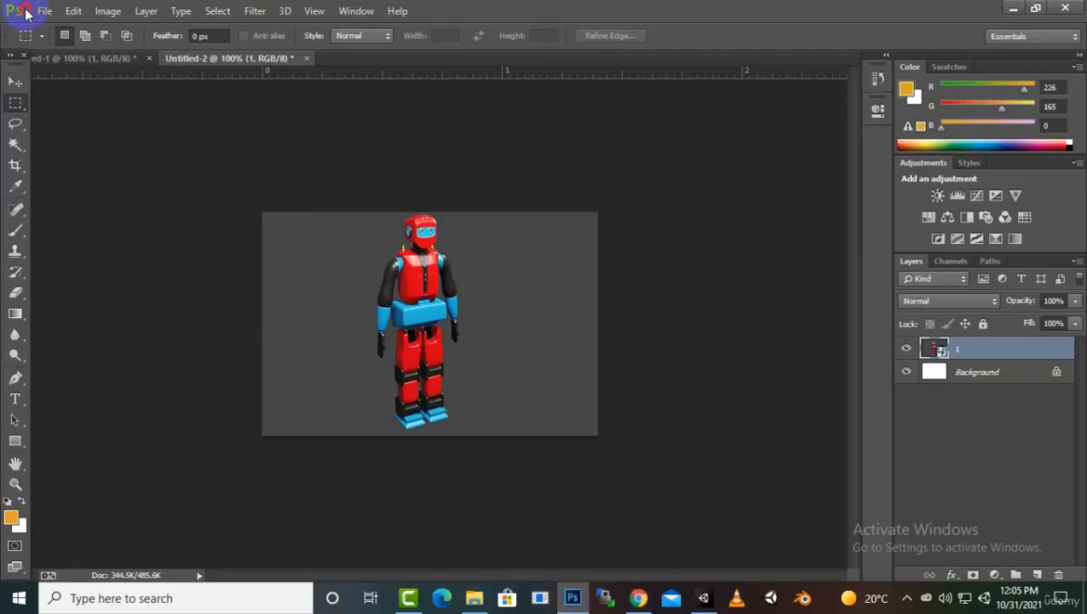
pyautogui.click(44, 12)
pyautogui.click(25, 28)
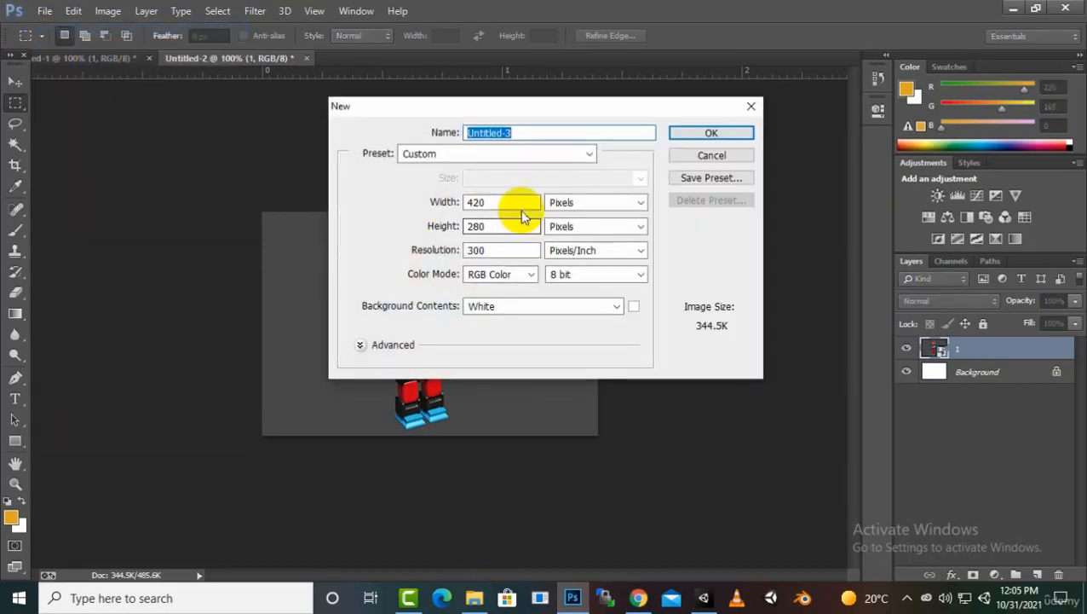
pyautogui.moveTo(499, 200); pyautogui.dragTo(410, 198)
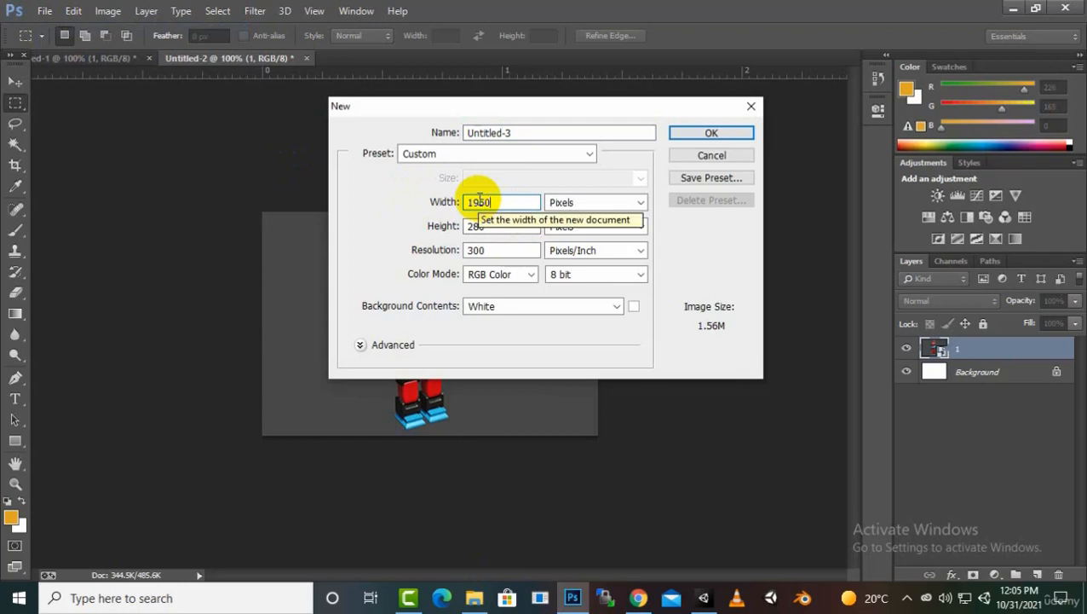
pyautogui.press('Tab')
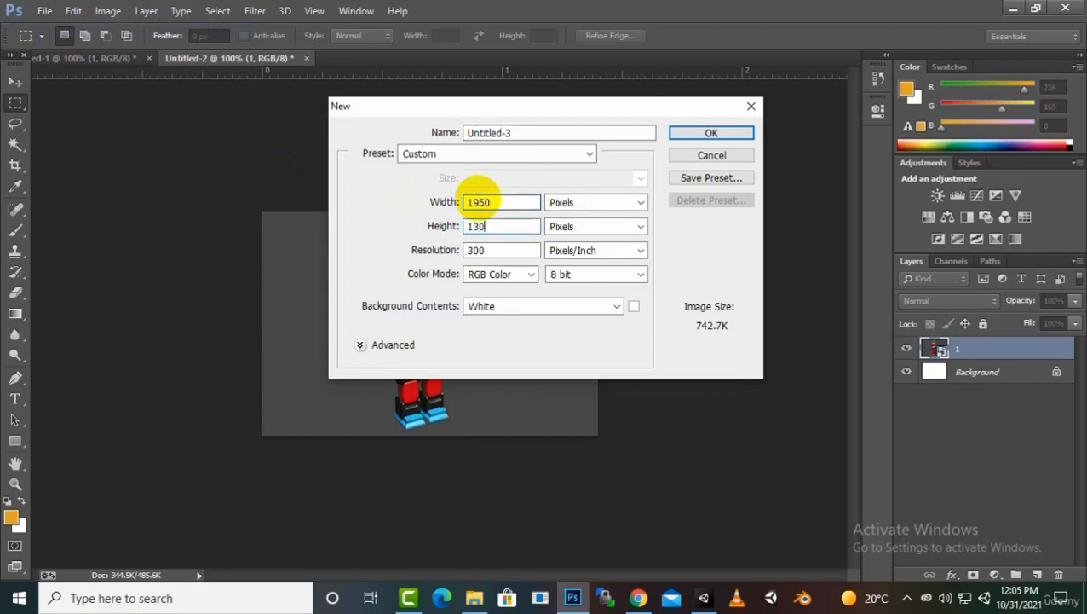
pyautogui.click(697, 134)
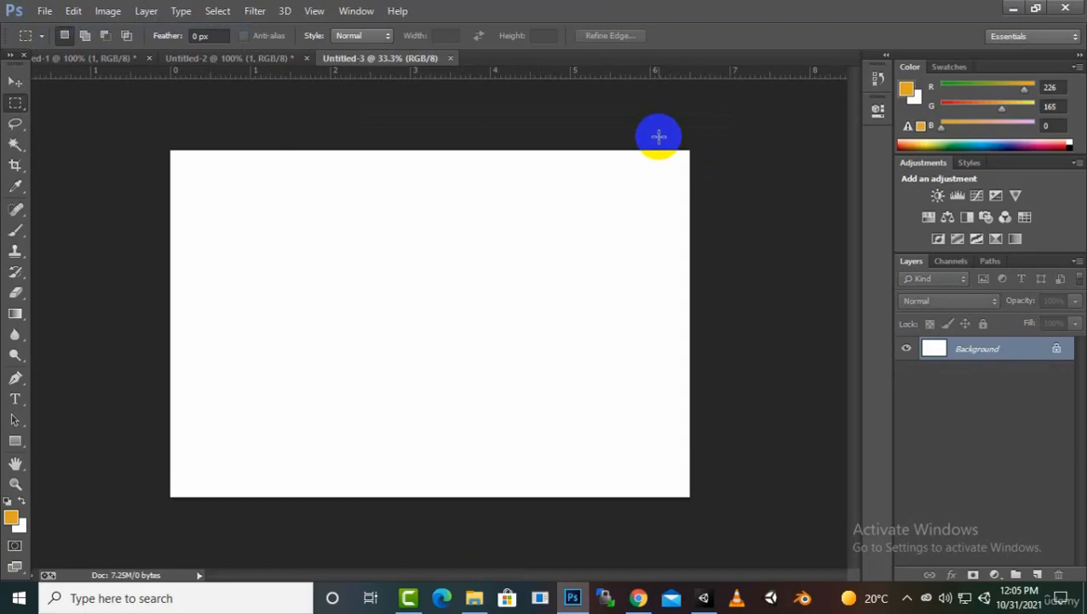
# - Place 1.png from the RobotProject folder into the 1950 x 1300 document, stretch it vertically to cover the canvas, and commit the transform
pyautogui.click(475, 598)
pyautogui.moveTo(344, 176); pyautogui.dragTo(555, 338)
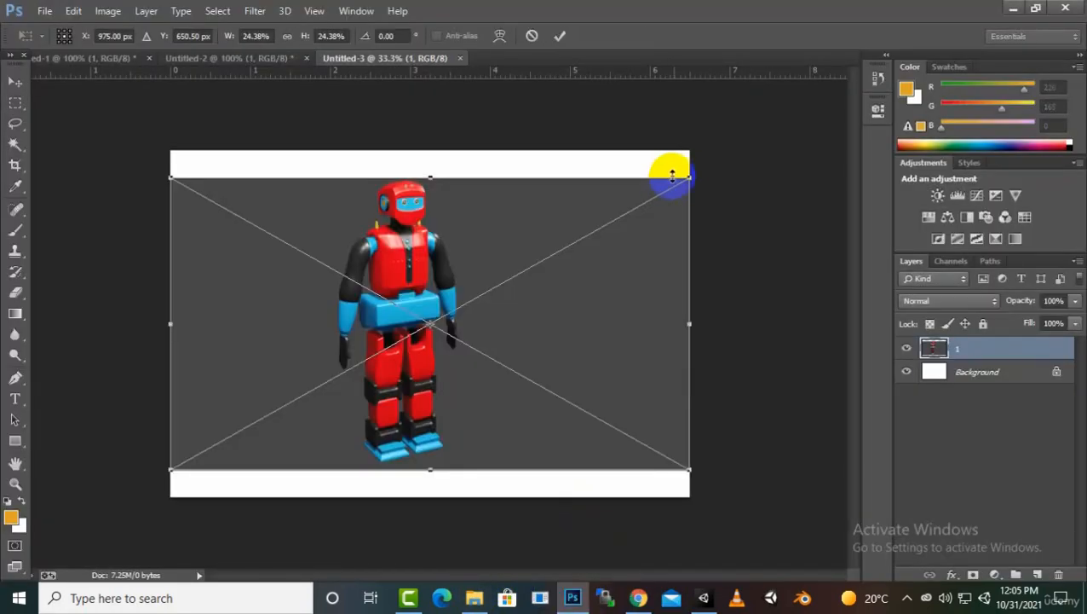
pyautogui.moveTo(688, 176); pyautogui.dragTo(690, 150)
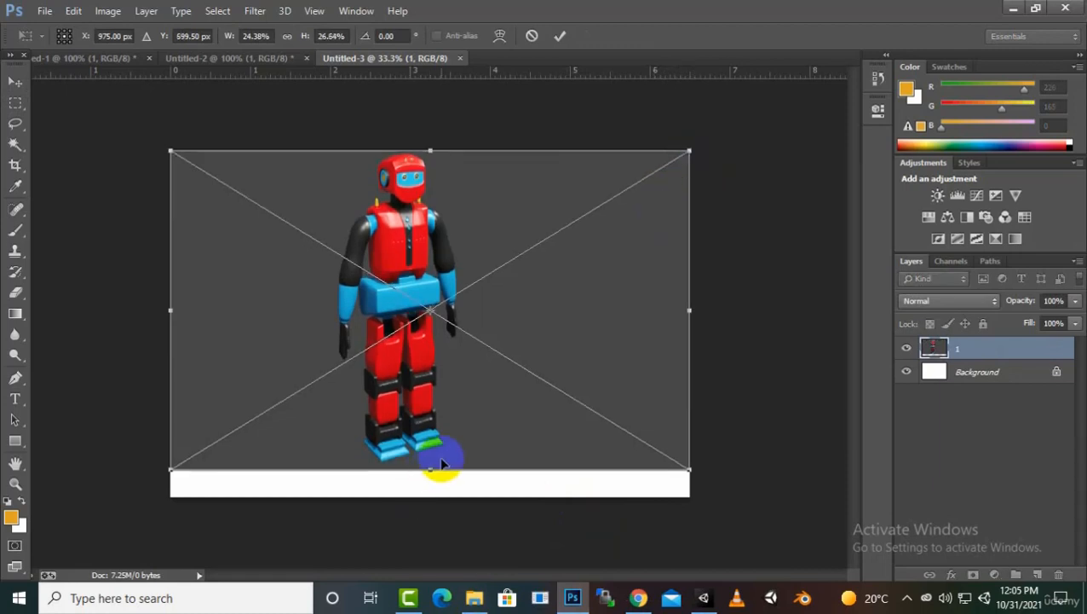
pyautogui.moveTo(440, 467); pyautogui.dragTo(439, 496)
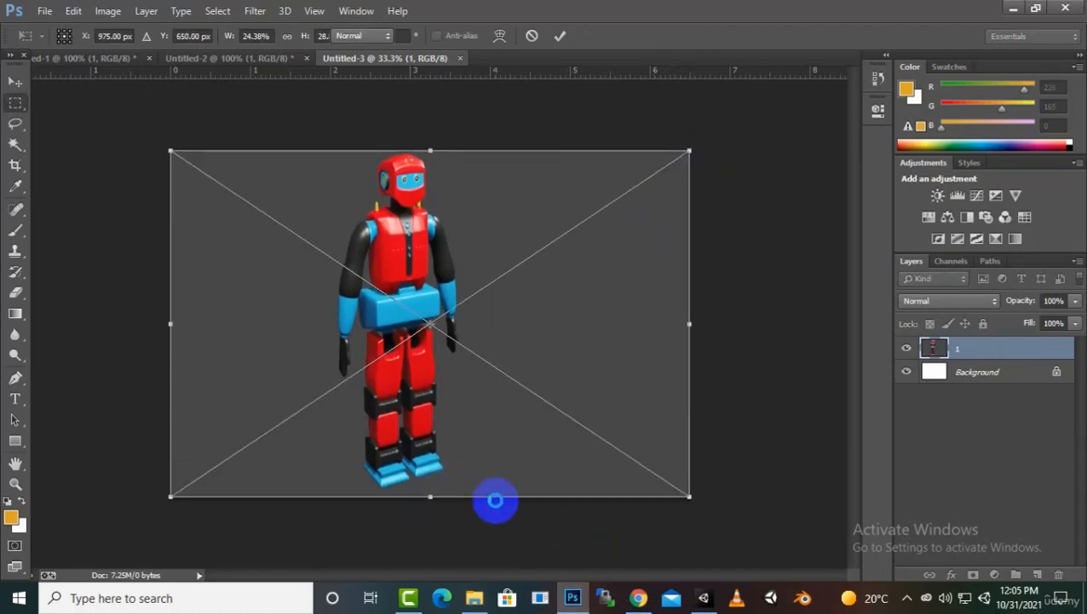
pyautogui.press('Return')
# - Save the cover image to the Desktop as a JPEG named 1950, accepting the default JPEG options
pyautogui.click(47, 11)
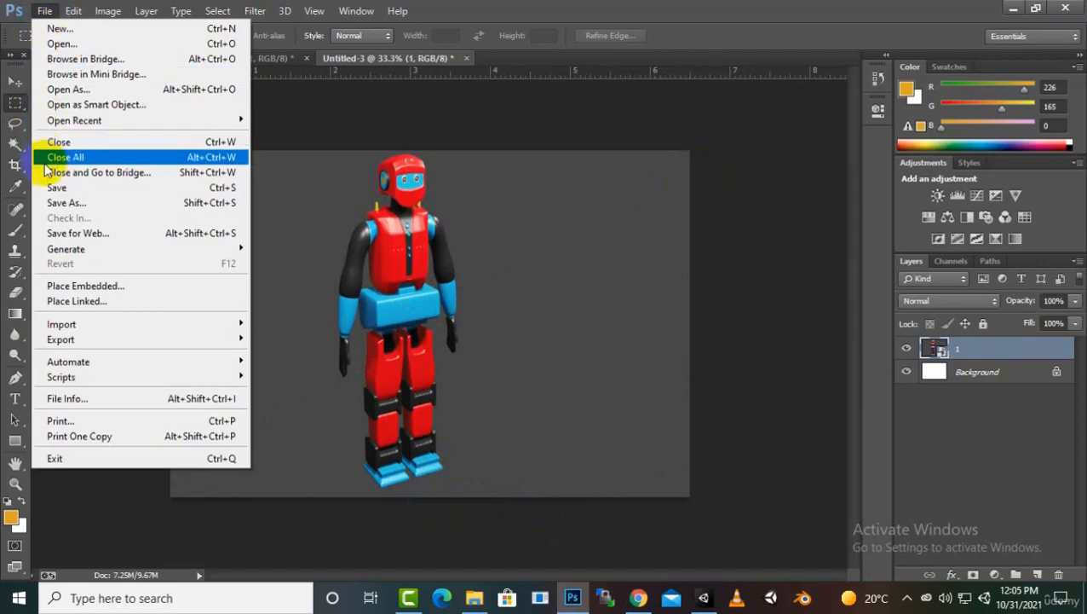
pyautogui.click(58, 206)
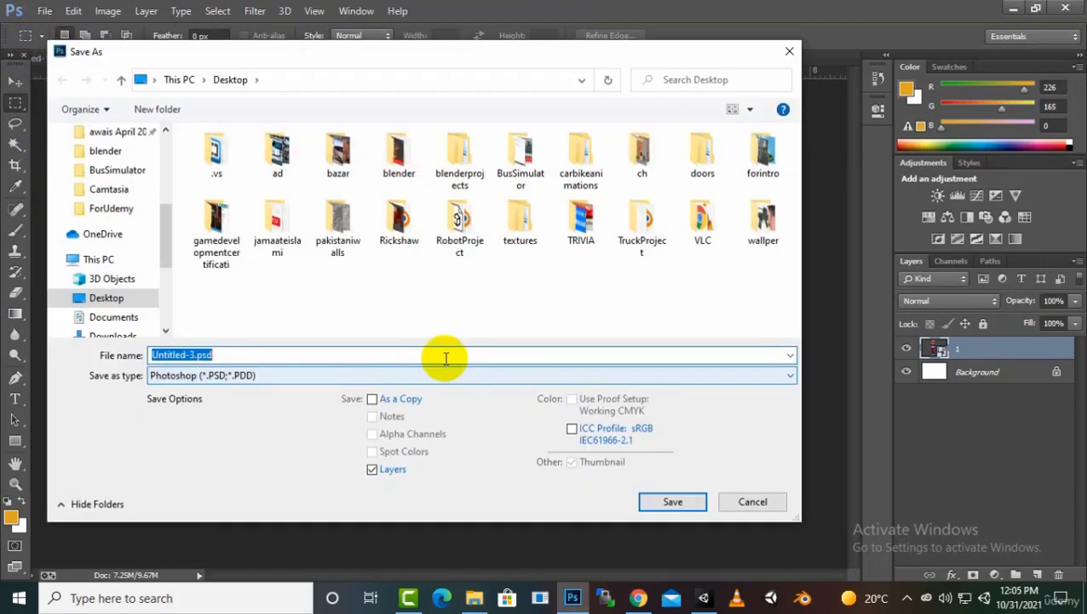
pyautogui.click(427, 375)
pyautogui.click(175, 215)
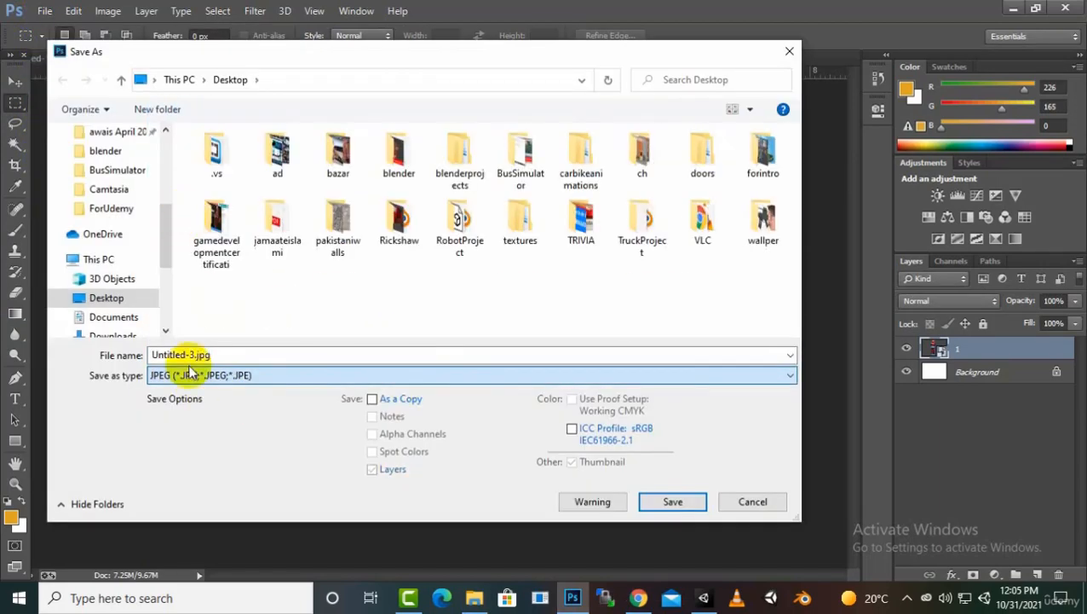
pyautogui.write('1950')
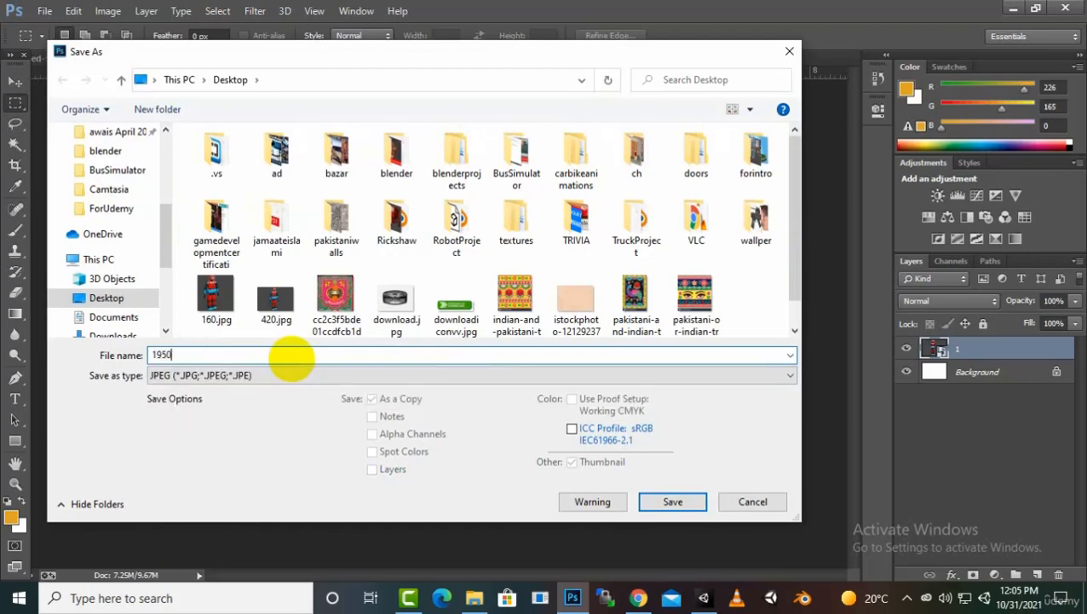
pyautogui.press('Return')
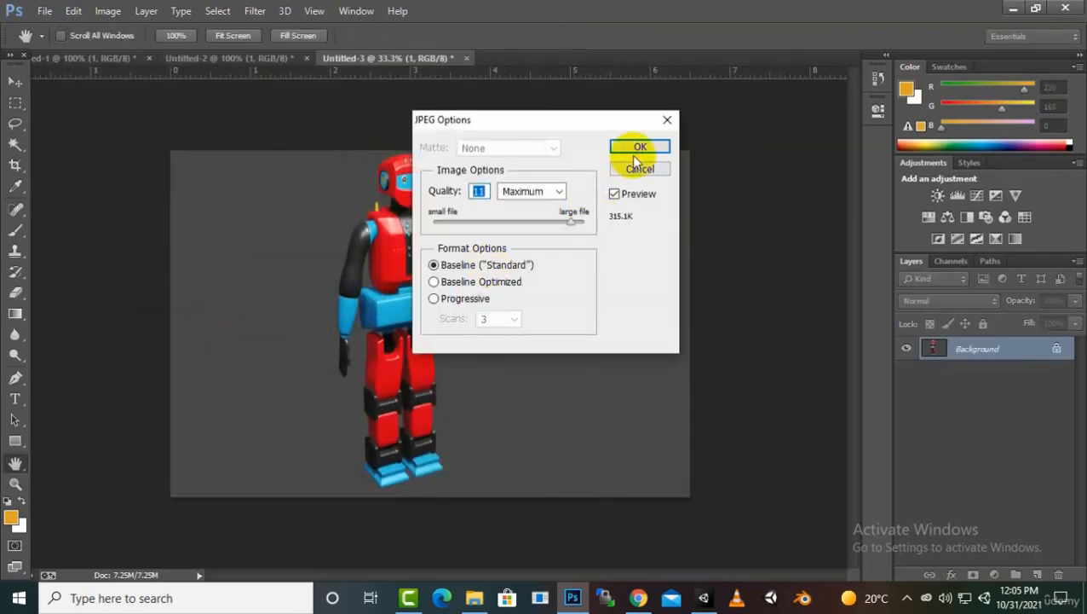
pyautogui.click(638, 149)
# - Check the required social media image size in Chrome, switch back to Photoshop and create a new 1200 x 630 pixel document
pyautogui.click(637, 598)
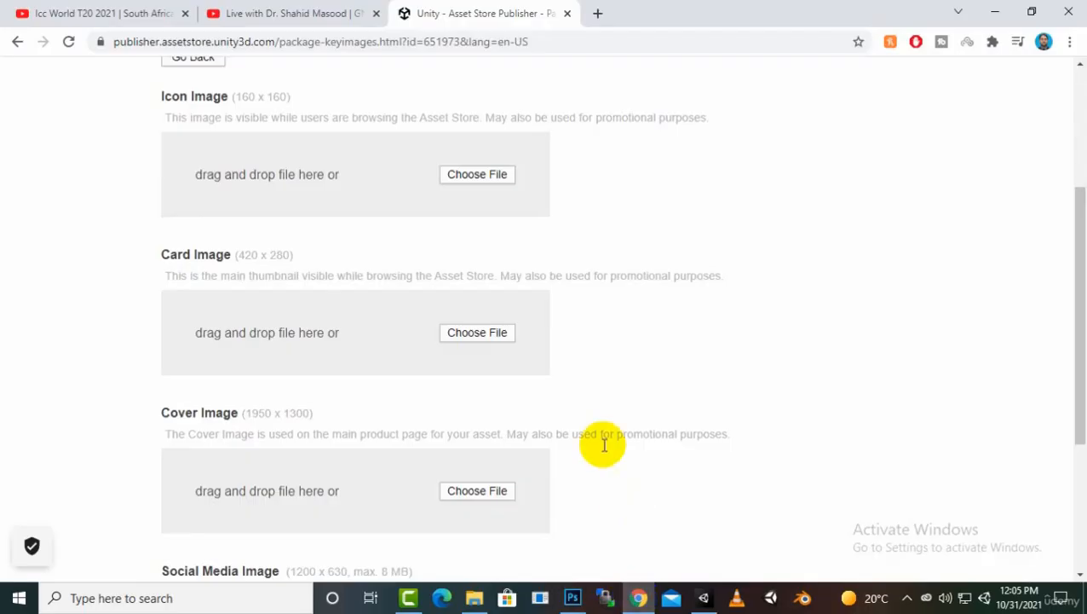
pyautogui.scroll(-5, 307, 350)
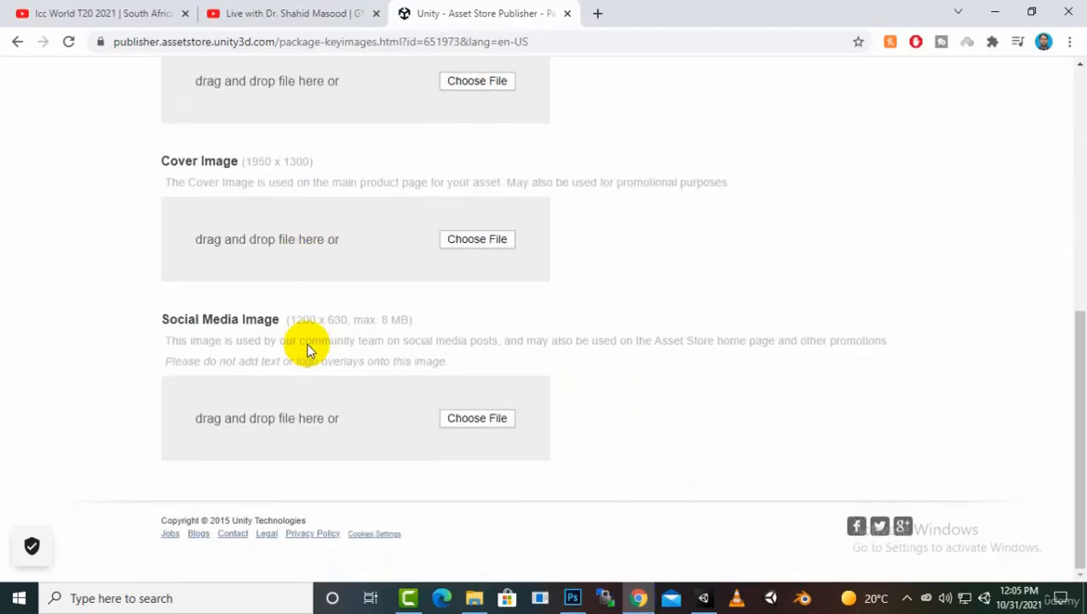
pyautogui.click(578, 597)
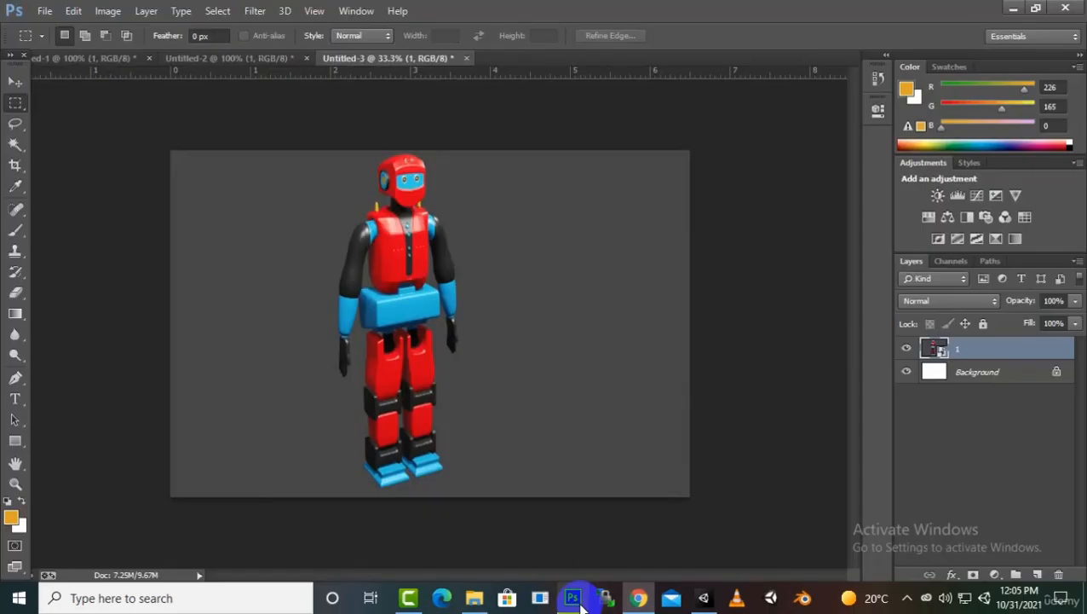
pyautogui.click(45, 10)
pyautogui.click(51, 30)
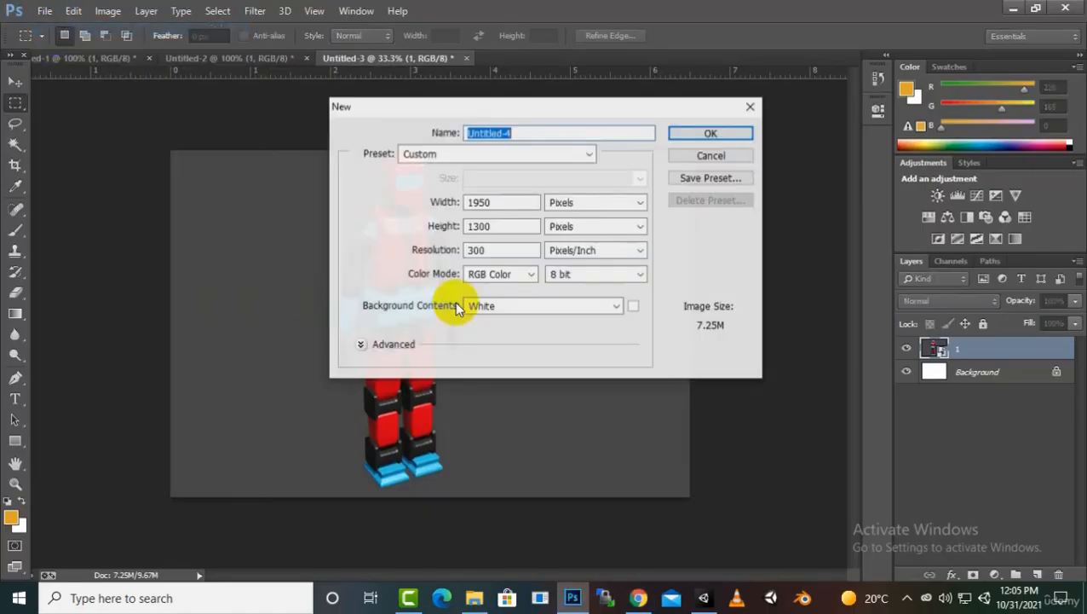
pyautogui.doubleClick(521, 201)
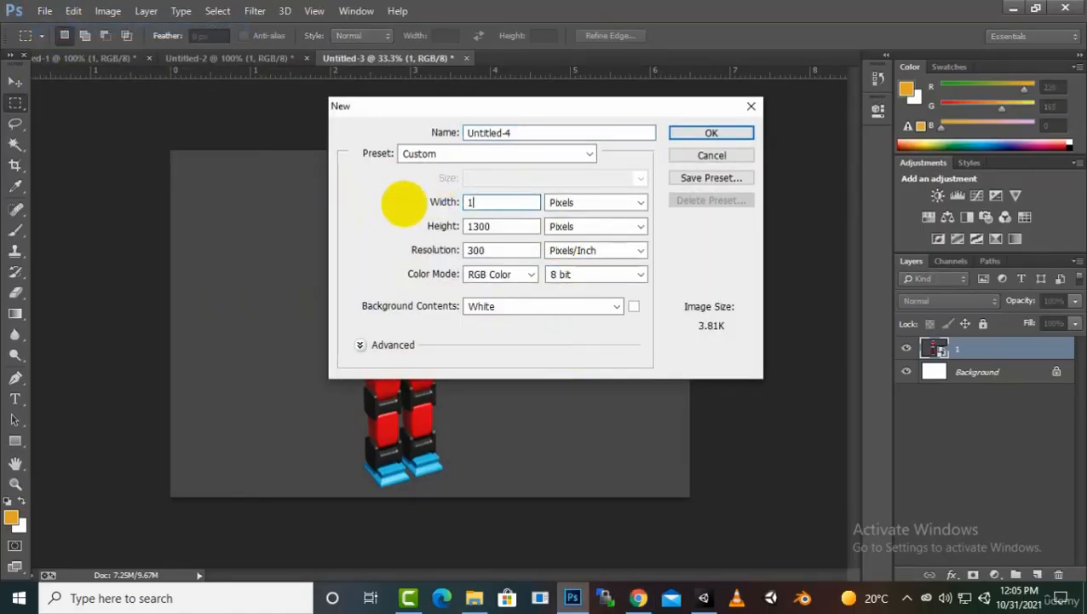
pyautogui.write('1200')
pyautogui.press('Tab')
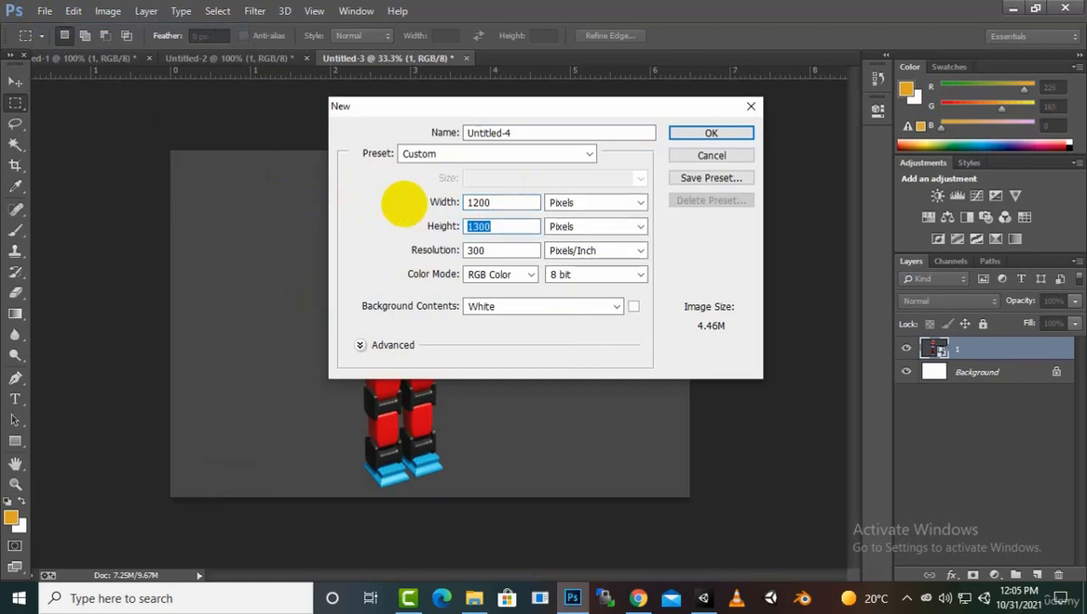
pyautogui.press('Return')
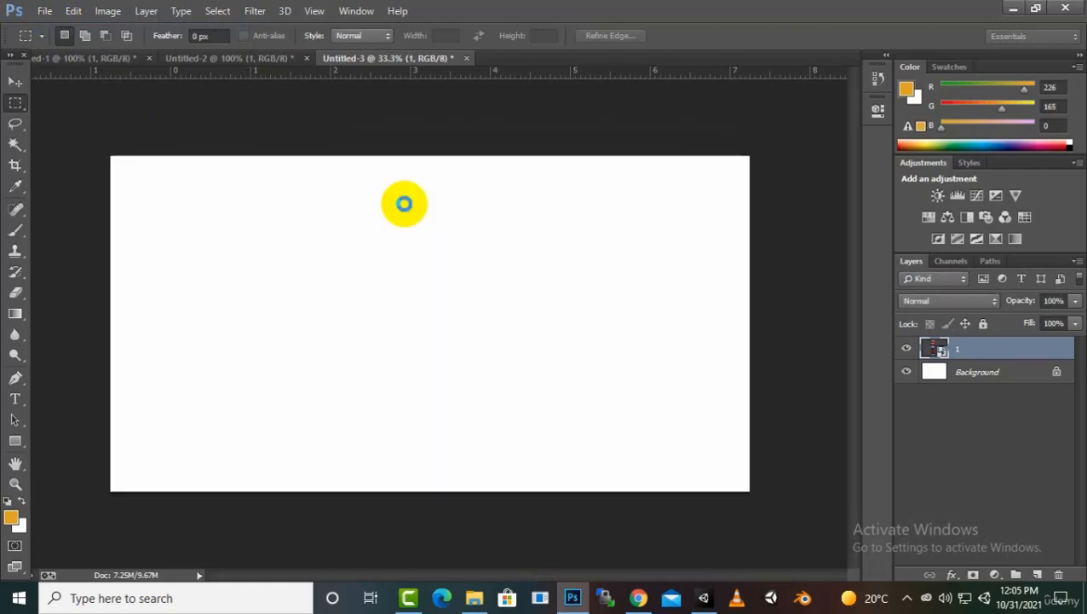
# - Place 1.png from the RobotProject folder into the 1200 x 630 document, stretch it to 15% width to cover the canvas, and commit the transform
pyautogui.click(482, 602)
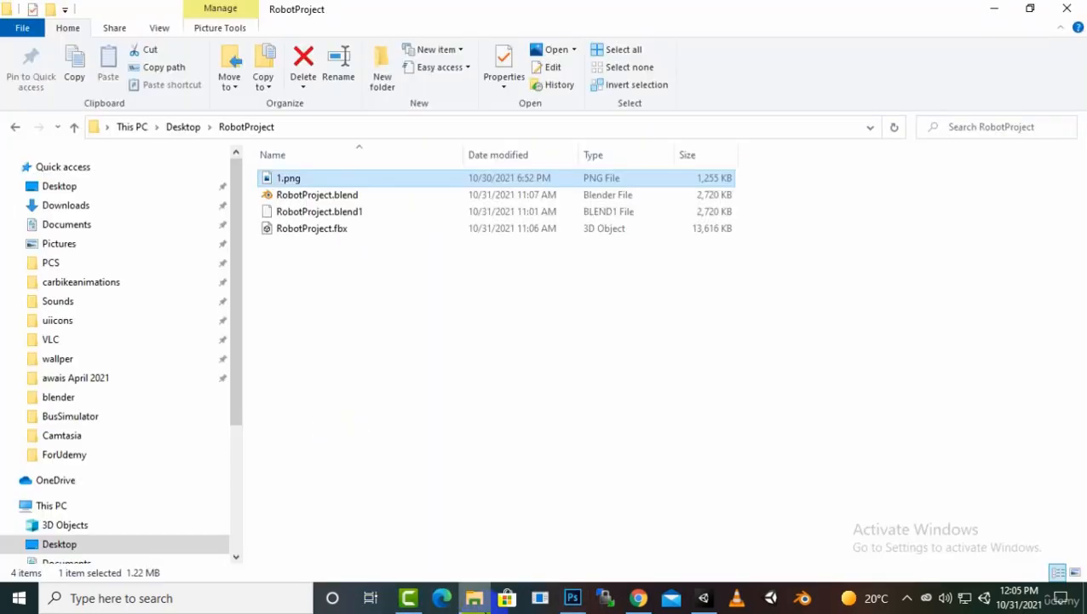
pyautogui.moveTo(295, 178); pyautogui.dragTo(529, 271)
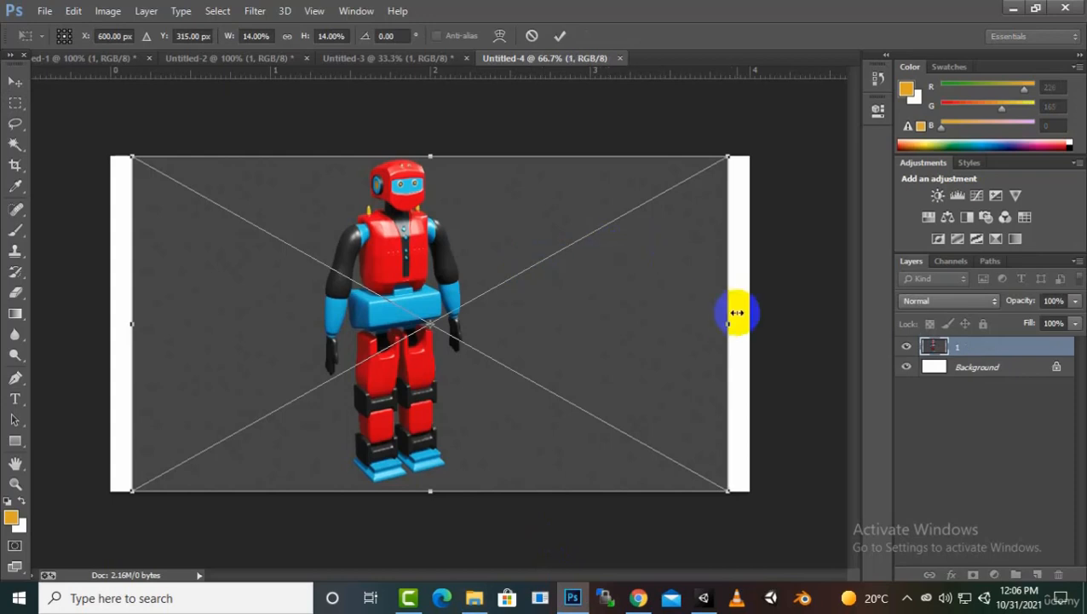
pyautogui.moveTo(728, 327); pyautogui.dragTo(747, 323)
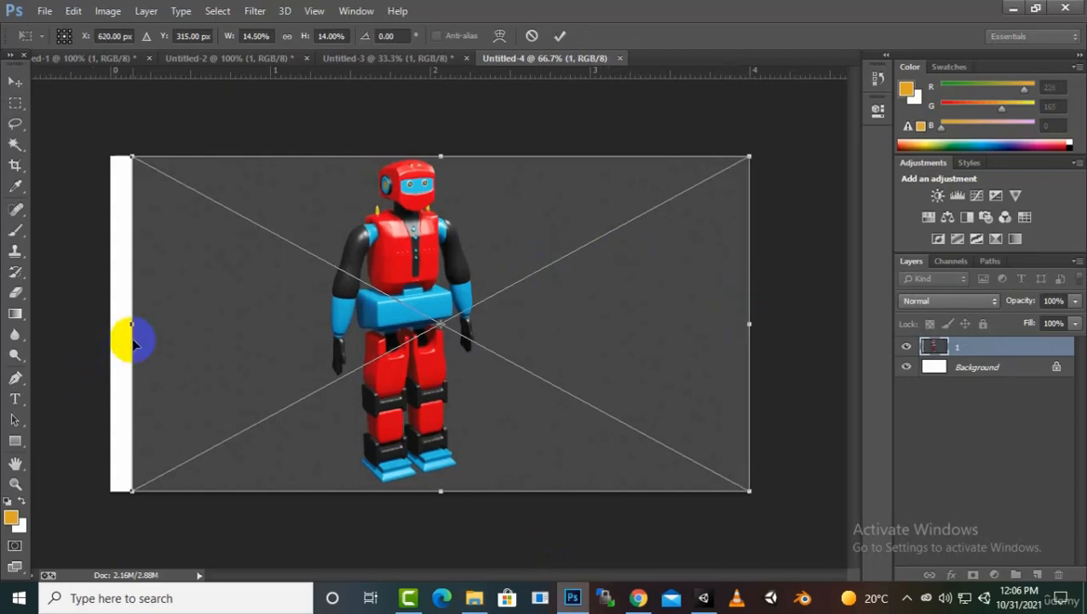
pyautogui.moveTo(132, 324); pyautogui.dragTo(85, 321)
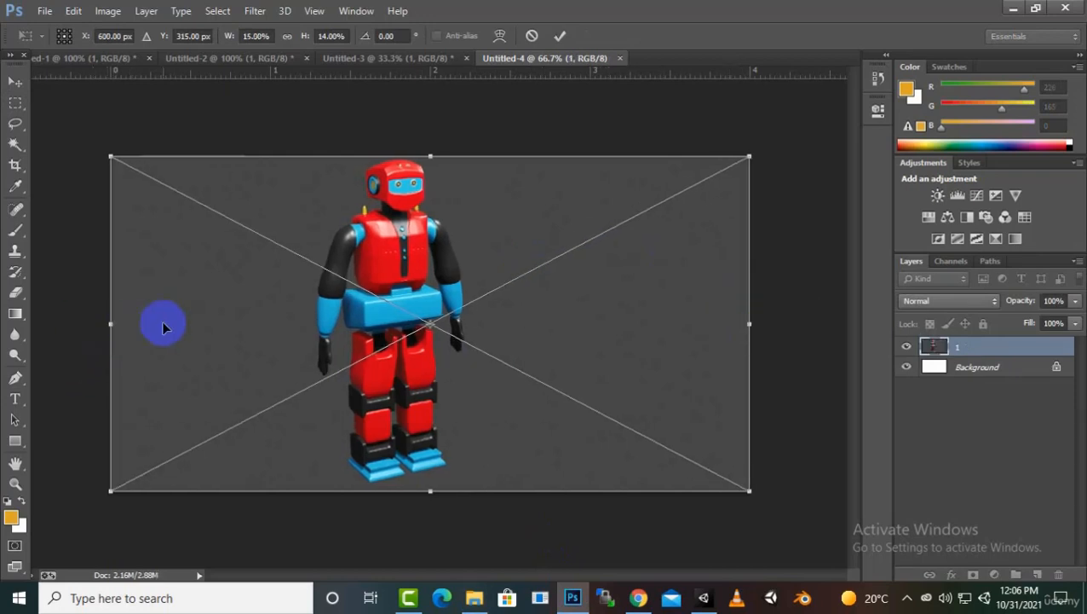
pyautogui.press('Return')
# - Save the social media image to the Desktop as a JPEG named 1200, accepting the default JPEG options
pyautogui.click(40, 13)
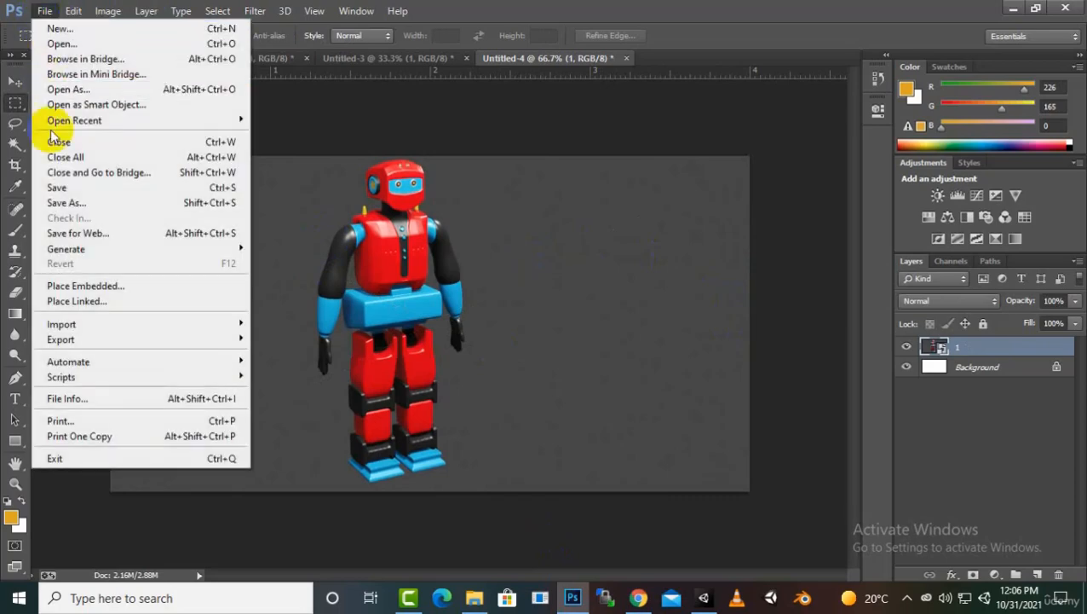
pyautogui.click(67, 207)
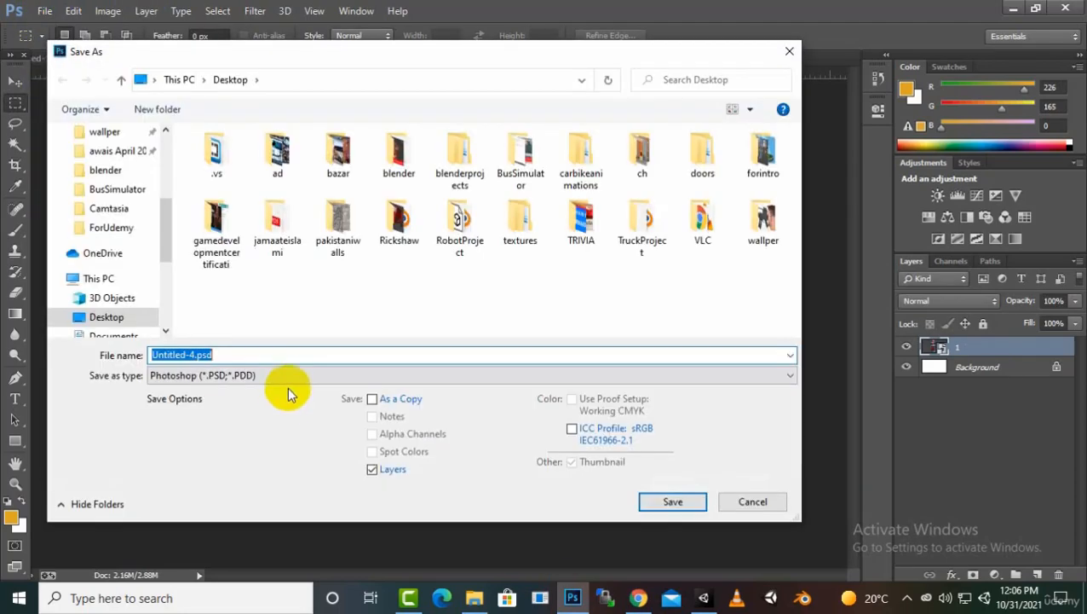
pyautogui.click(249, 373)
pyautogui.click(166, 232)
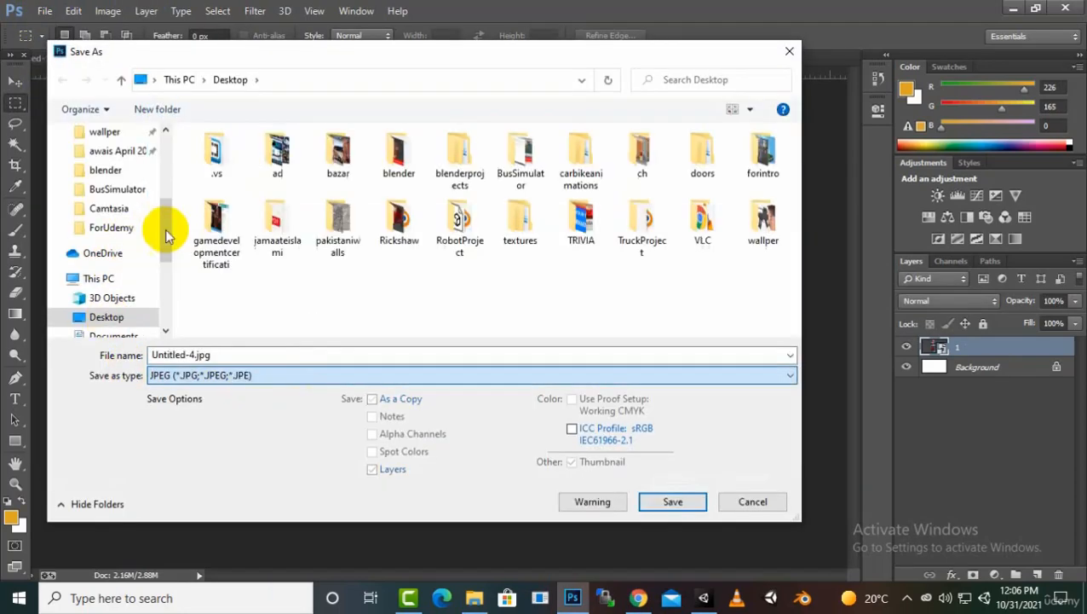
pyautogui.doubleClick(201, 354)
pyautogui.write('12')
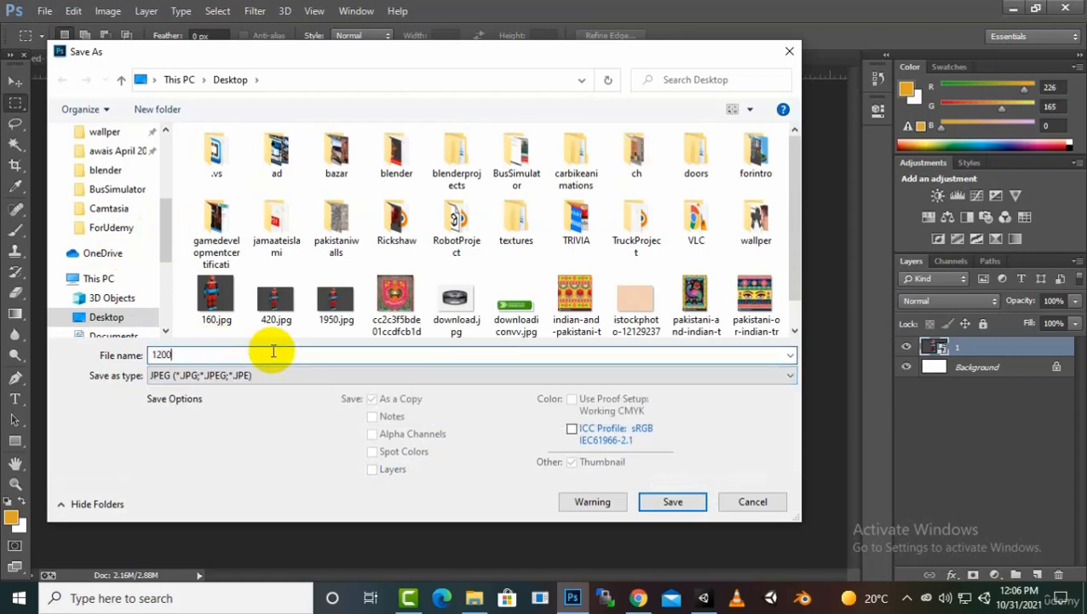
pyautogui.write('00')
pyautogui.press('Return')
pyautogui.click(622, 147)
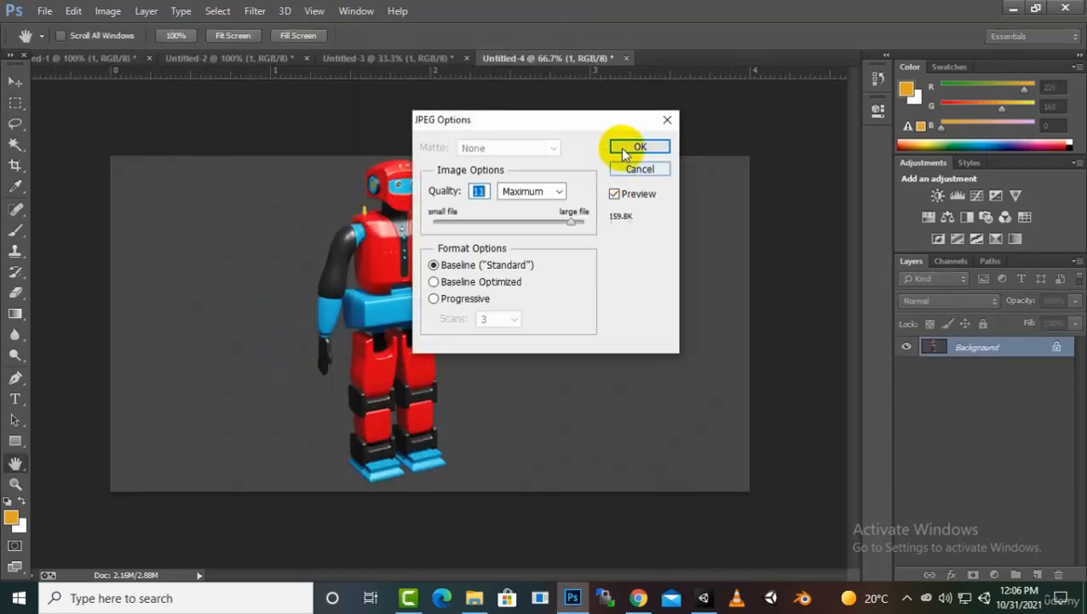
# - Switch to the Asset Store key images page in Chrome and upload 160.jpg from the Desktop as the Icon Image
pyautogui.click(1014, 9)
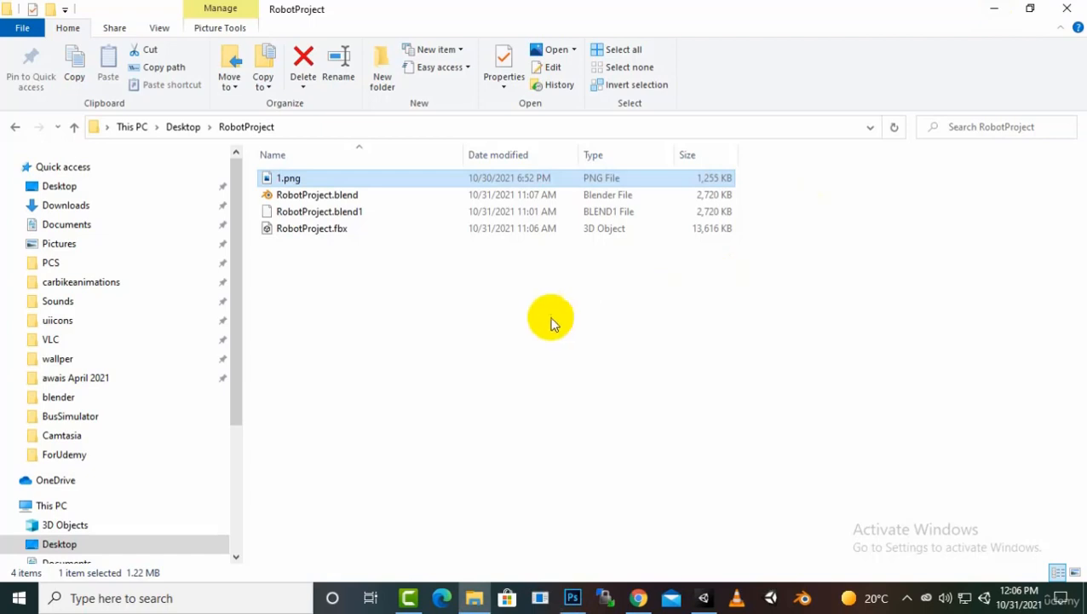
pyautogui.click(640, 599)
pyautogui.scroll(5, 503, 369)
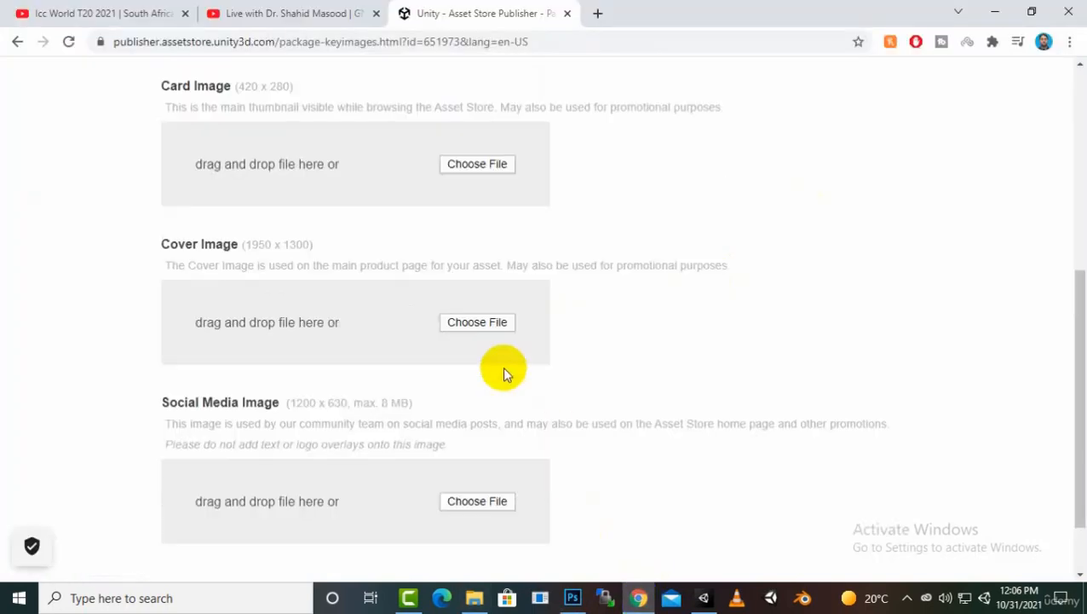
pyautogui.click(498, 405)
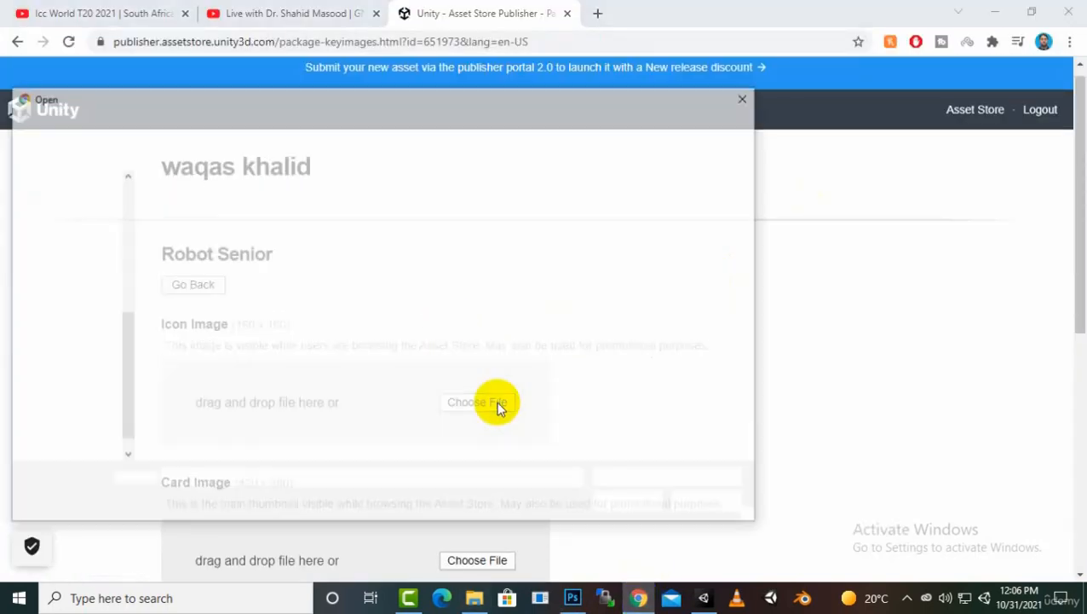
pyautogui.click(179, 126)
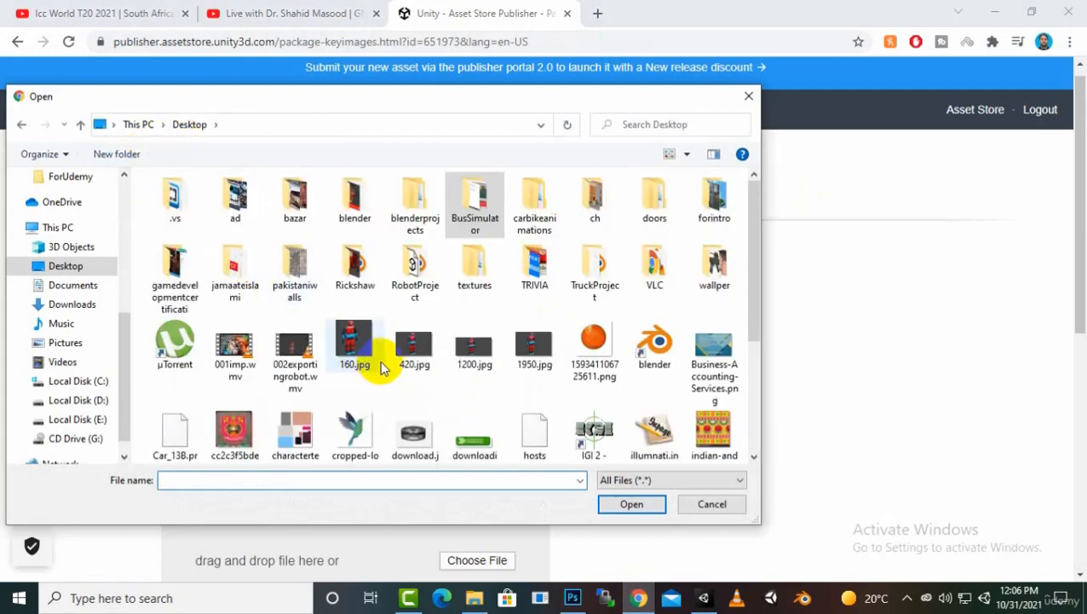
pyautogui.doubleClick(355, 345)
# - Upload 420.jpg from the Desktop as the package's Card Image
pyautogui.scroll(-2, 746, 363)
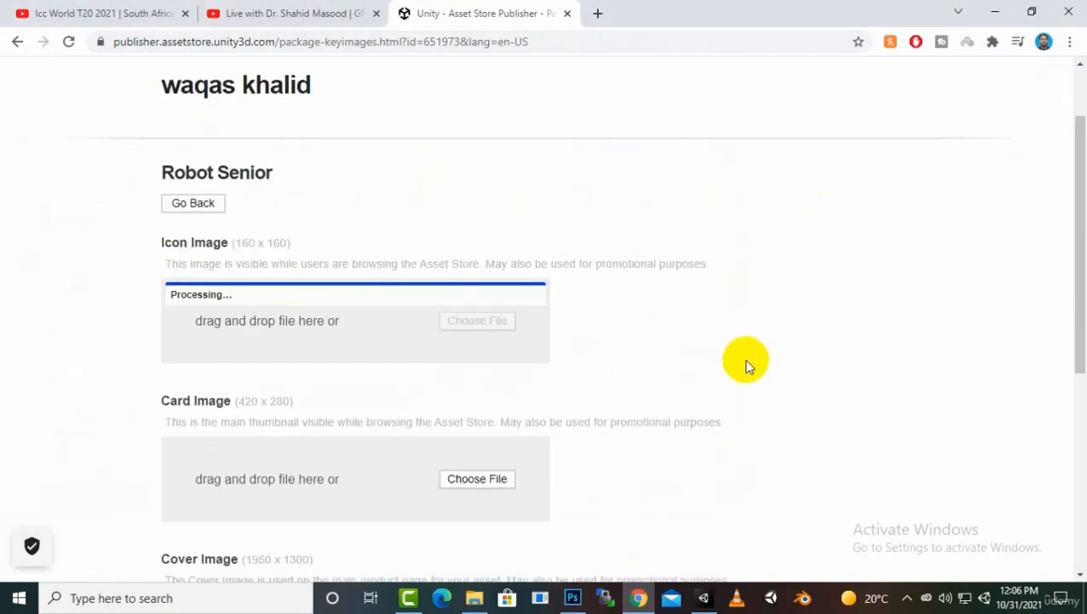
pyautogui.click(486, 406)
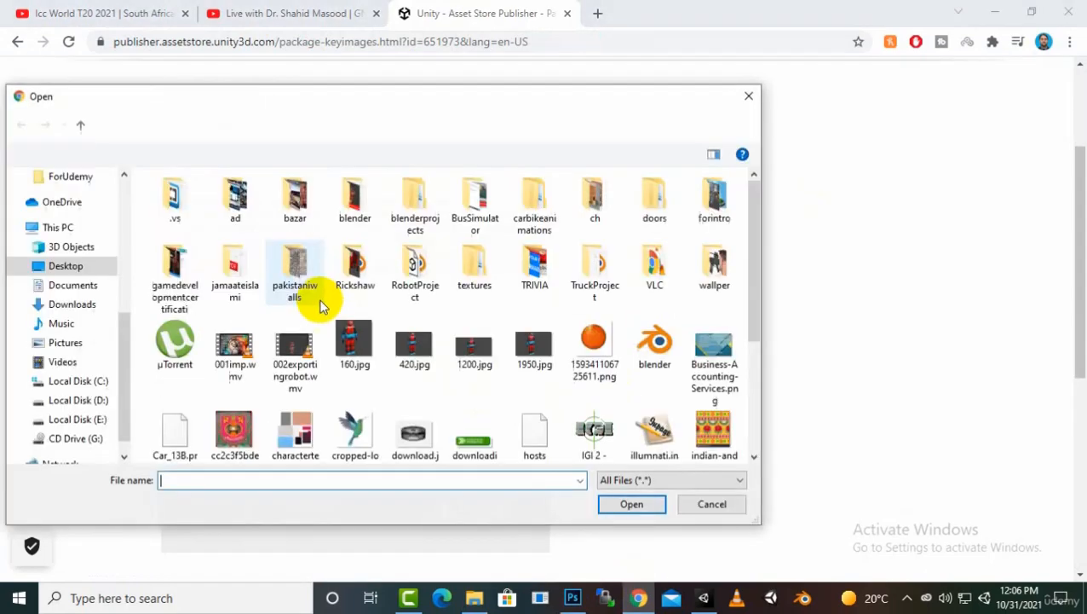
pyautogui.doubleClick(409, 354)
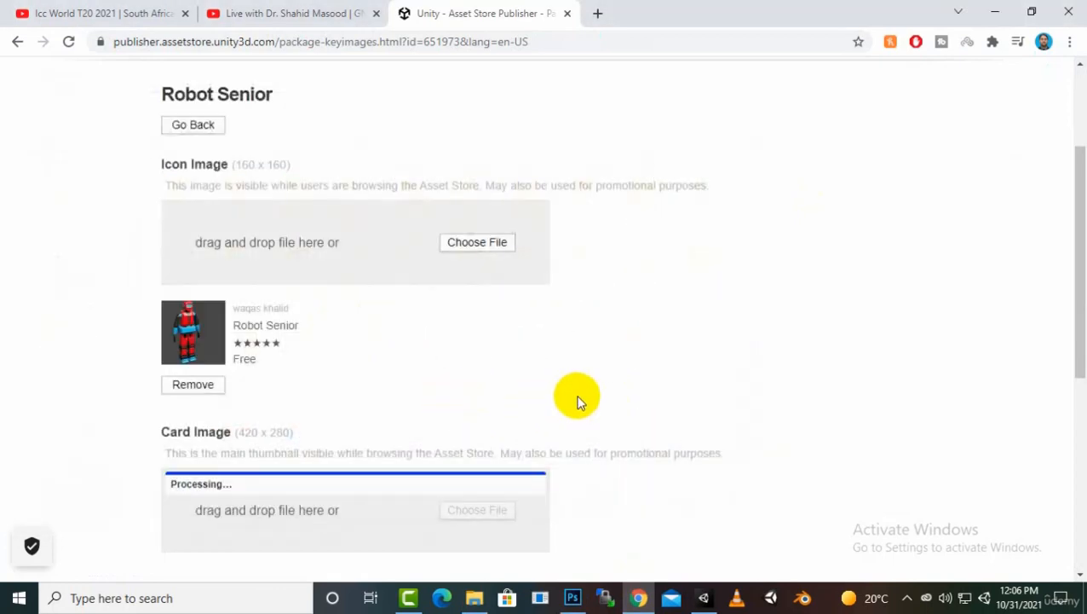
# - Upload 1950.jpg from the Desktop as the package's Cover Image
pyautogui.scroll(-4, 576, 393)
pyautogui.scroll(-2, 513, 375)
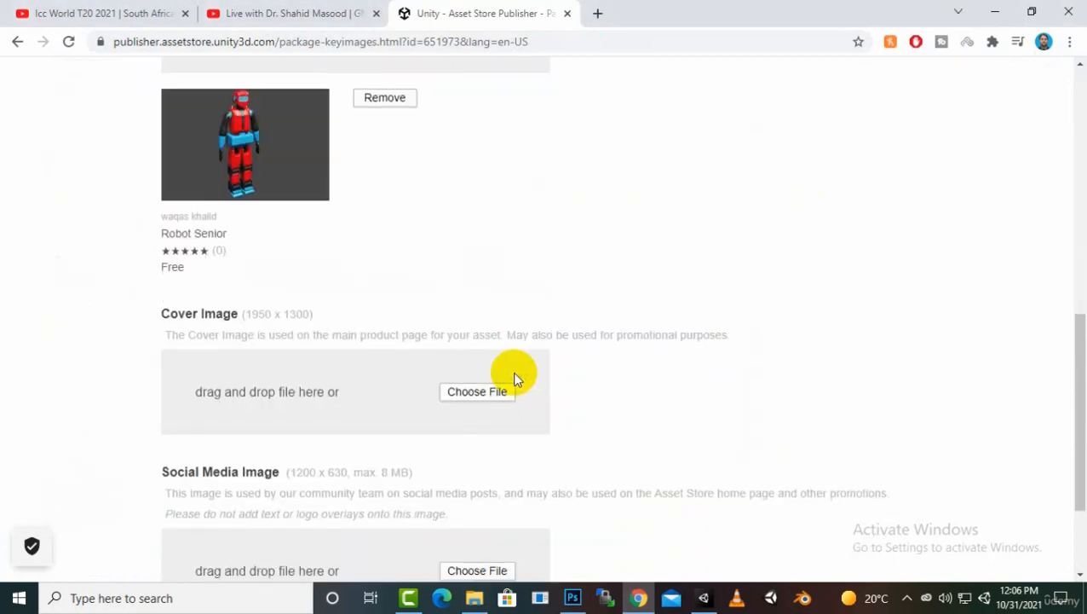
pyautogui.click(500, 398)
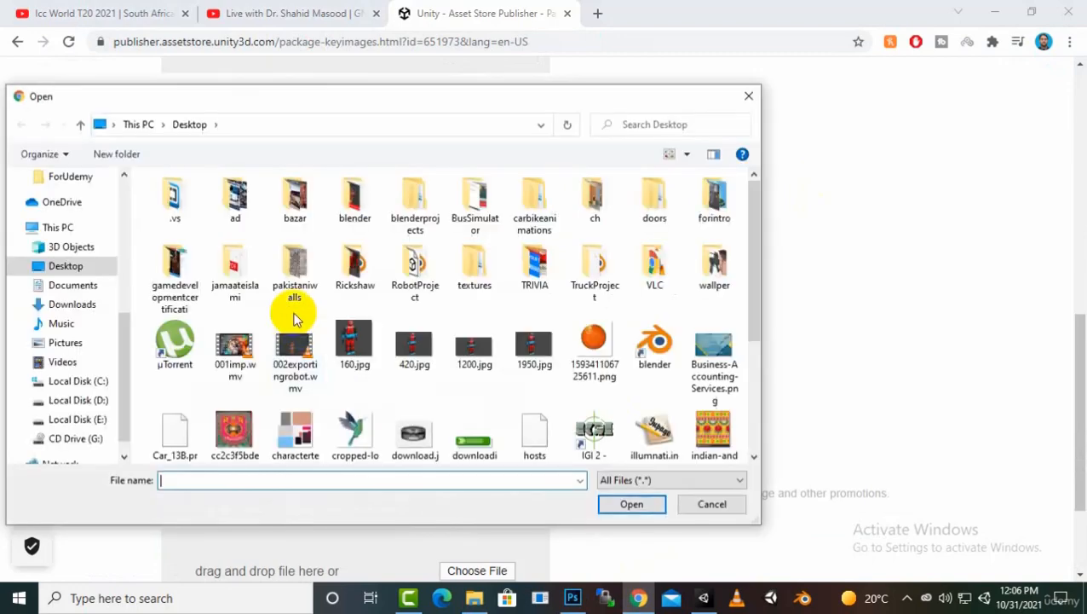
pyautogui.scroll(-2, 294, 311)
pyautogui.doubleClick(534, 224)
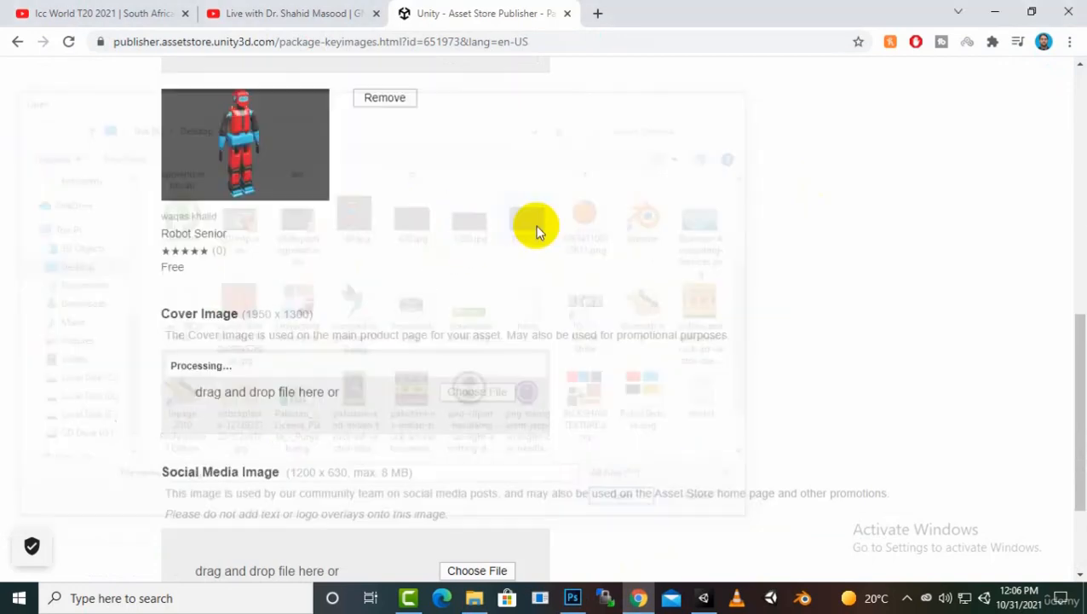
# - Upload 1200.jpg from the Desktop as the Social Media Image and review the uploaded key images
pyautogui.scroll(-1, 707, 358)
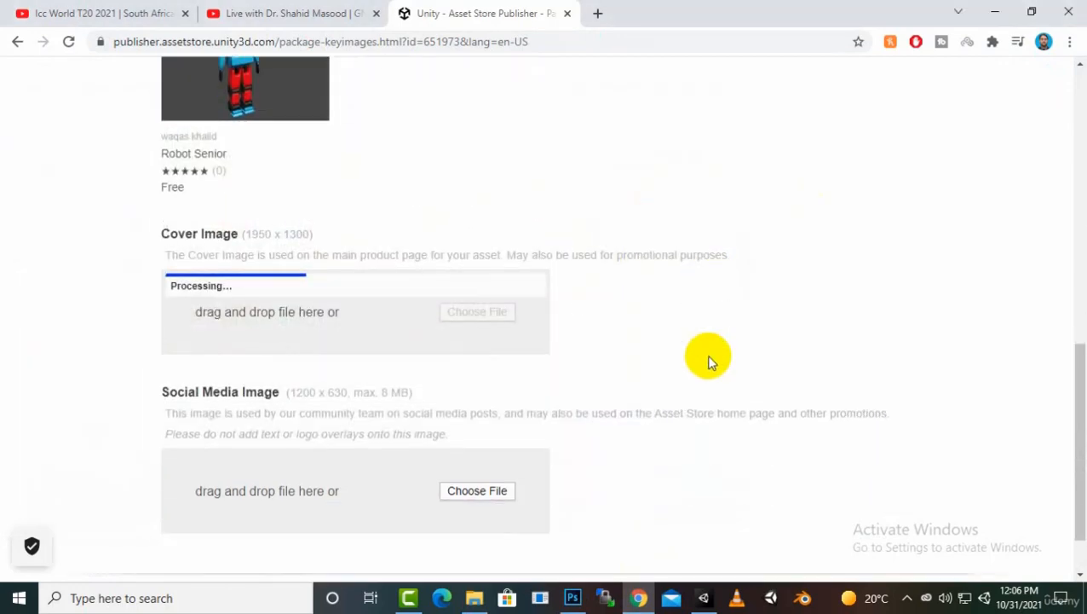
pyautogui.click(478, 491)
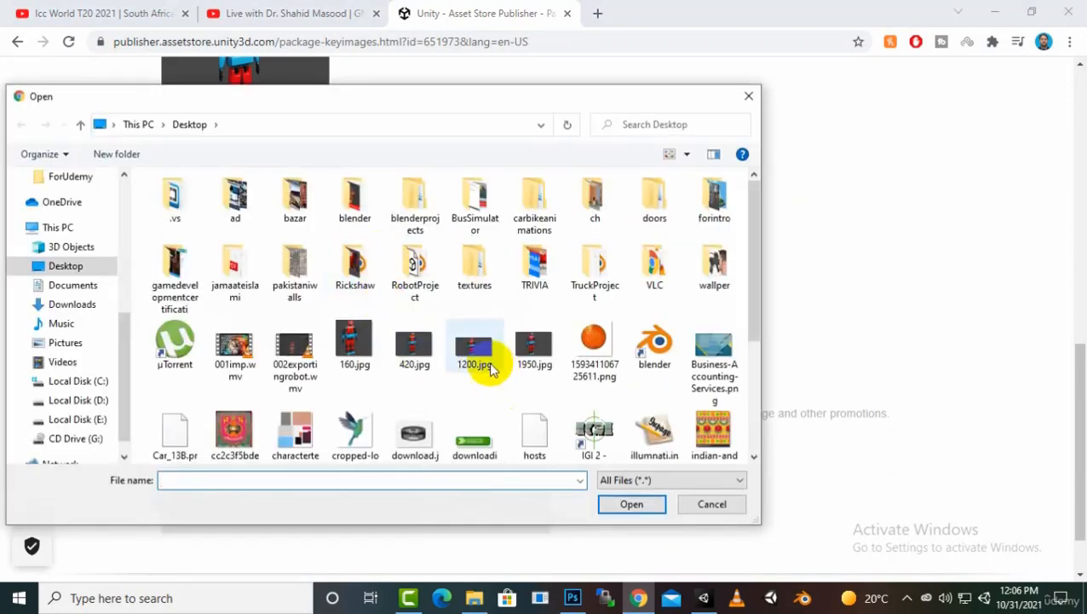
pyautogui.doubleClick(469, 345)
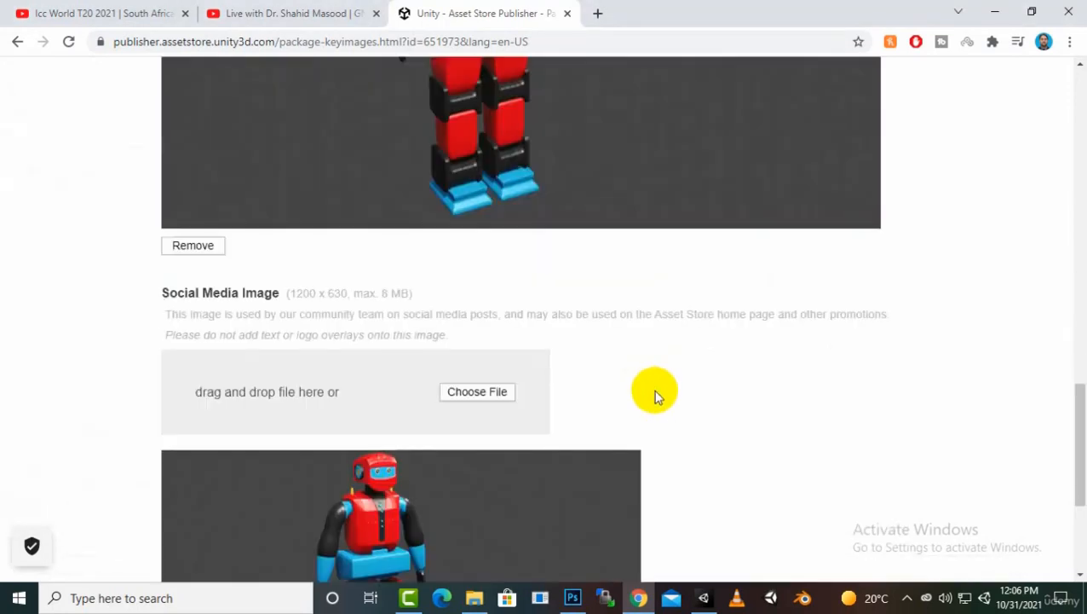
pyautogui.scroll(10, 655, 394)
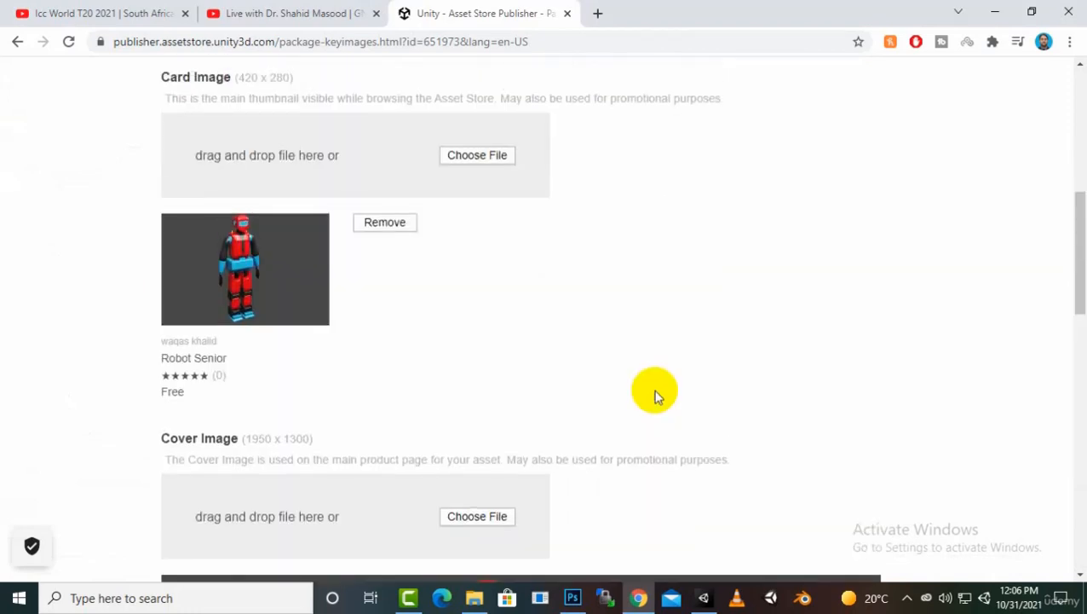
# - Review the uploaded key images, return to the Robot Senior package page and open its English Audio/Video settings
pyautogui.scroll(5, 656, 397)
pyautogui.scroll(-5, 656, 397)
pyautogui.scroll(5, 656, 395)
pyautogui.scroll(-10, 656, 395)
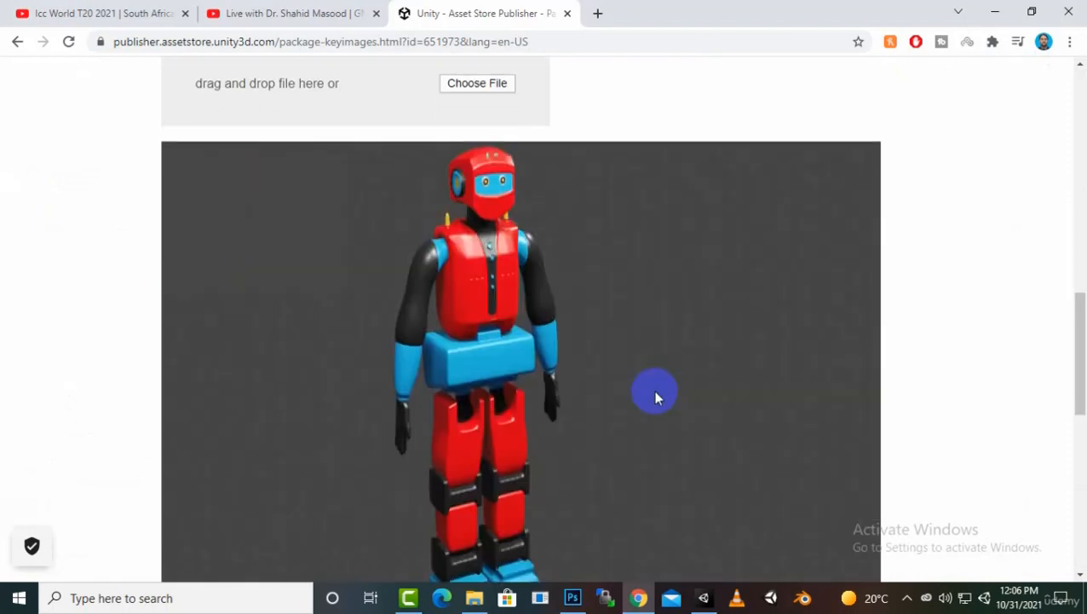
pyautogui.scroll(-1, 655, 395)
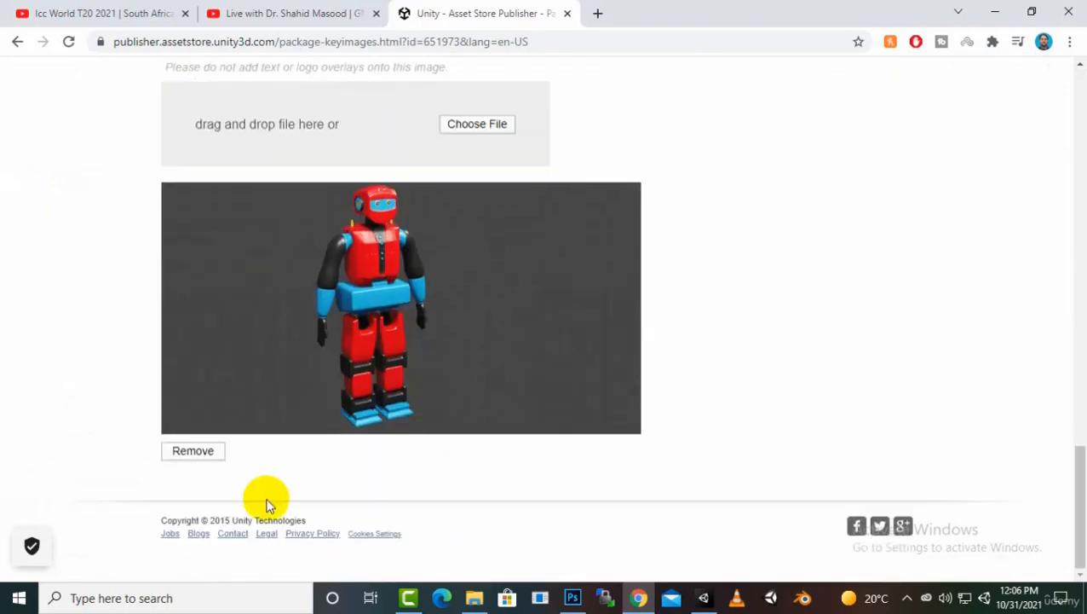
pyautogui.scroll(15, 333, 509)
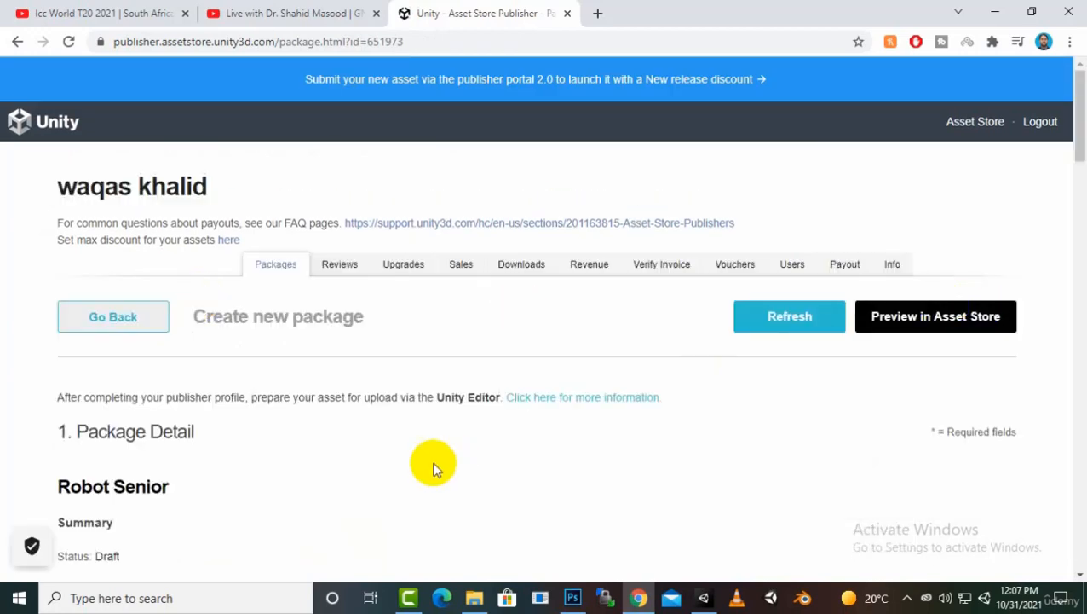
pyautogui.scroll(-12, 422, 455)
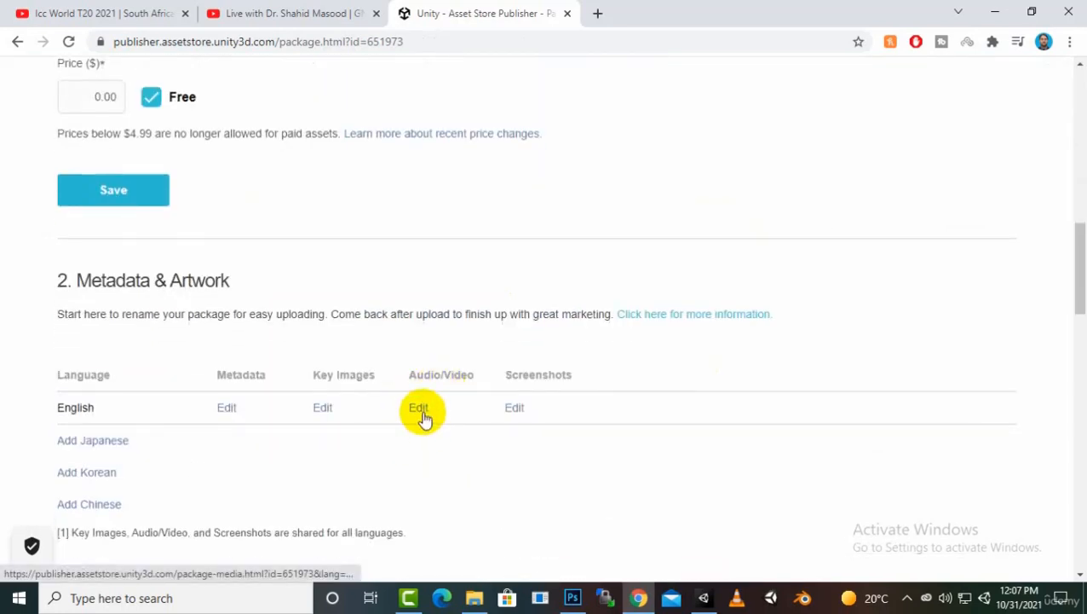
pyautogui.click(421, 411)
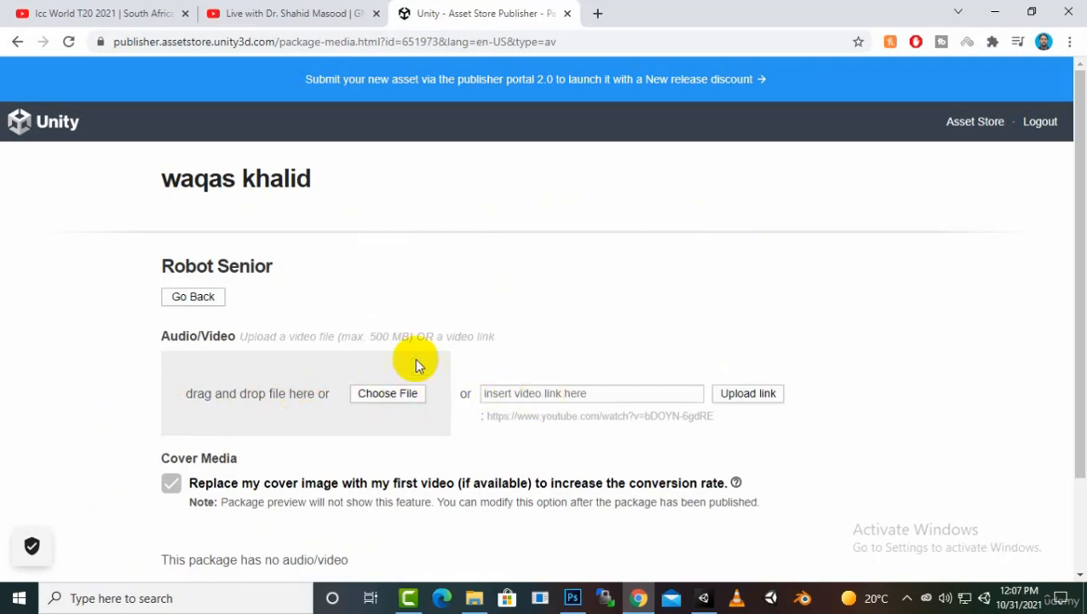
pyautogui.scroll(-2, 405, 346)
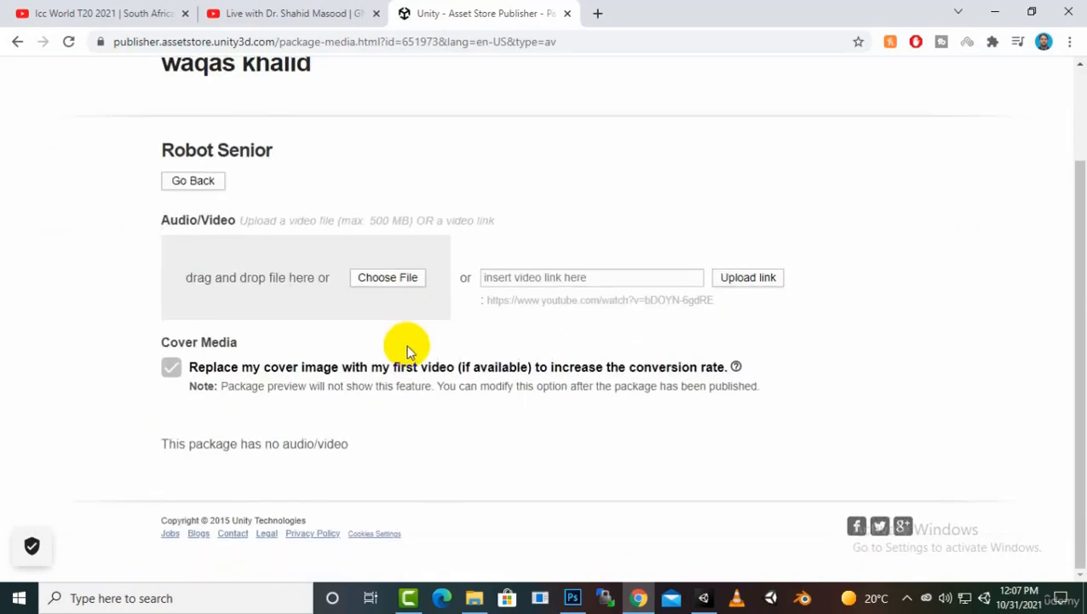
# - Try to upload a file from the Desktop's forintro folder as the package's video with all file types listed
pyautogui.click(394, 278)
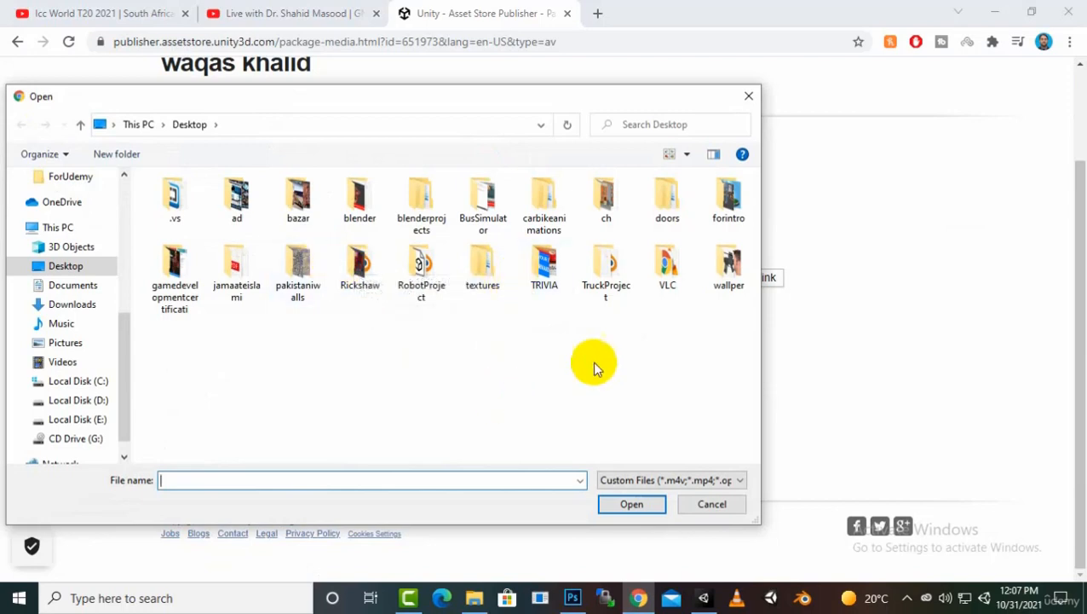
pyautogui.doubleClick(723, 199)
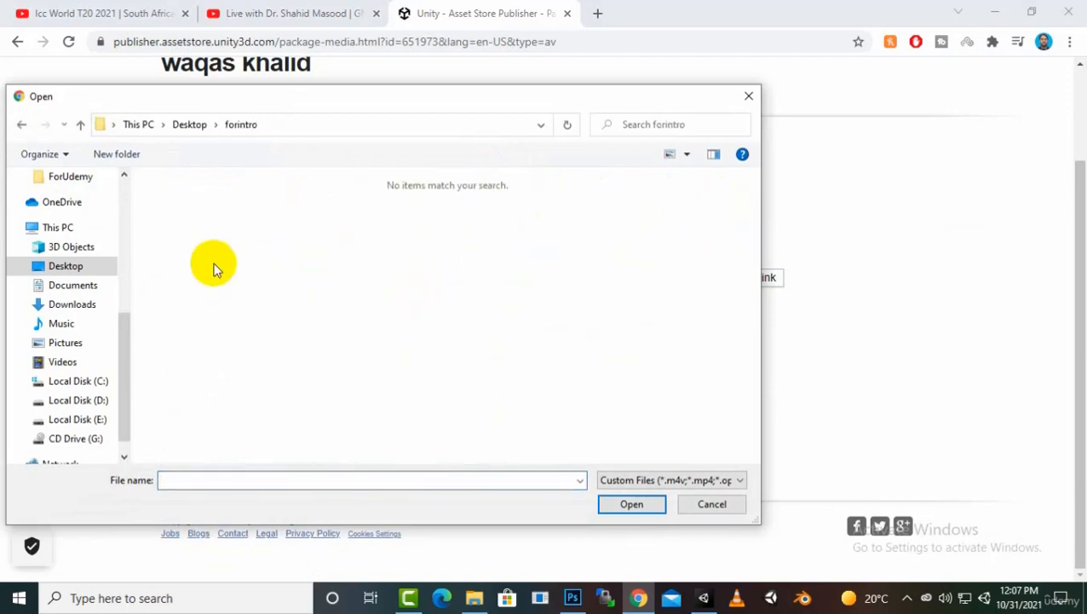
pyautogui.click(662, 480)
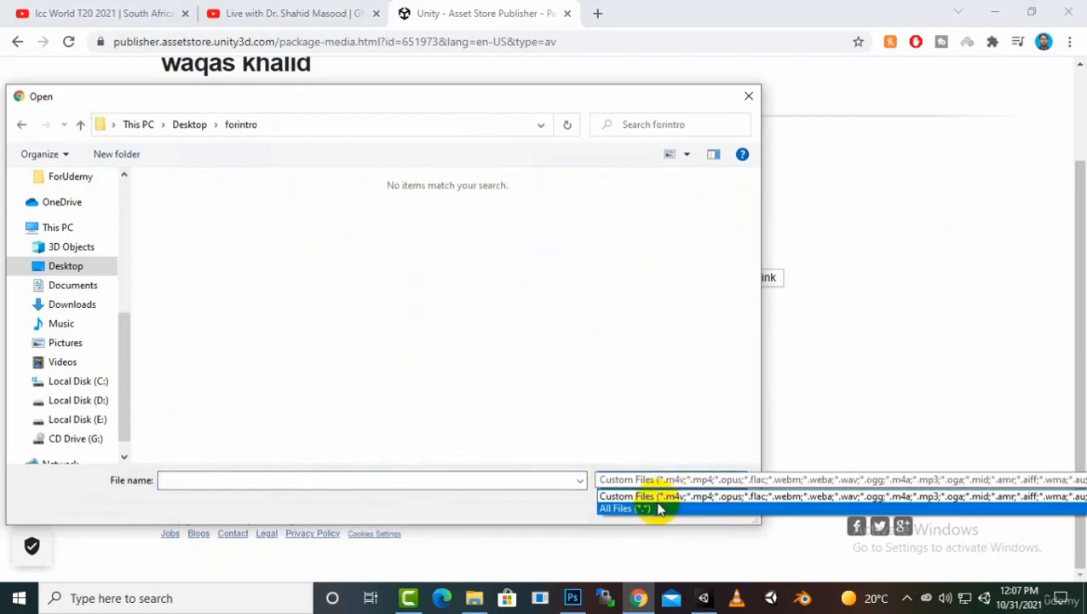
pyautogui.click(658, 507)
pyautogui.doubleClick(285, 237)
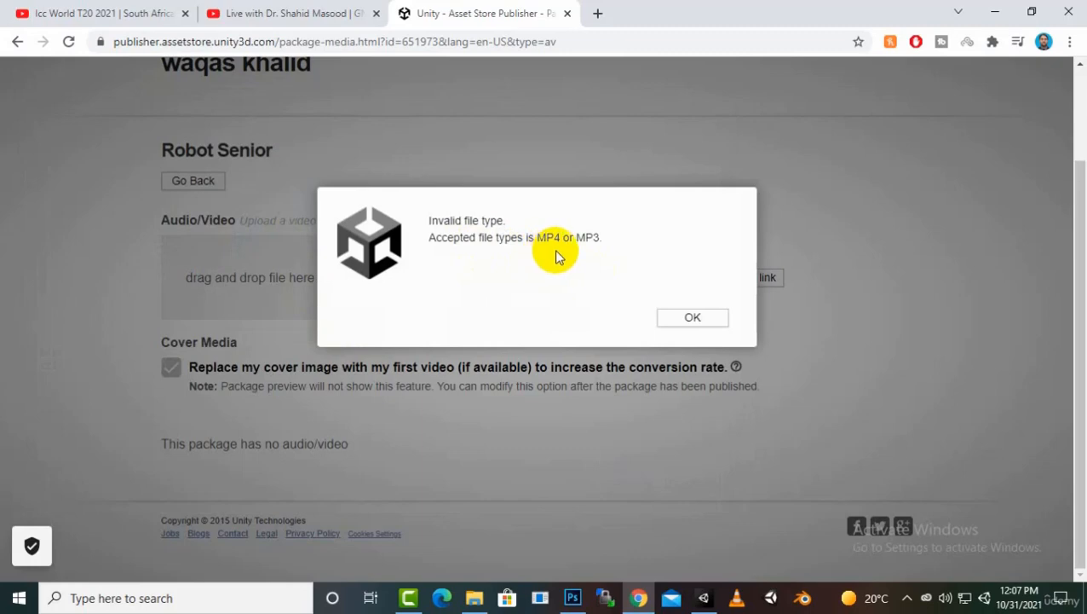
pyautogui.click(681, 320)
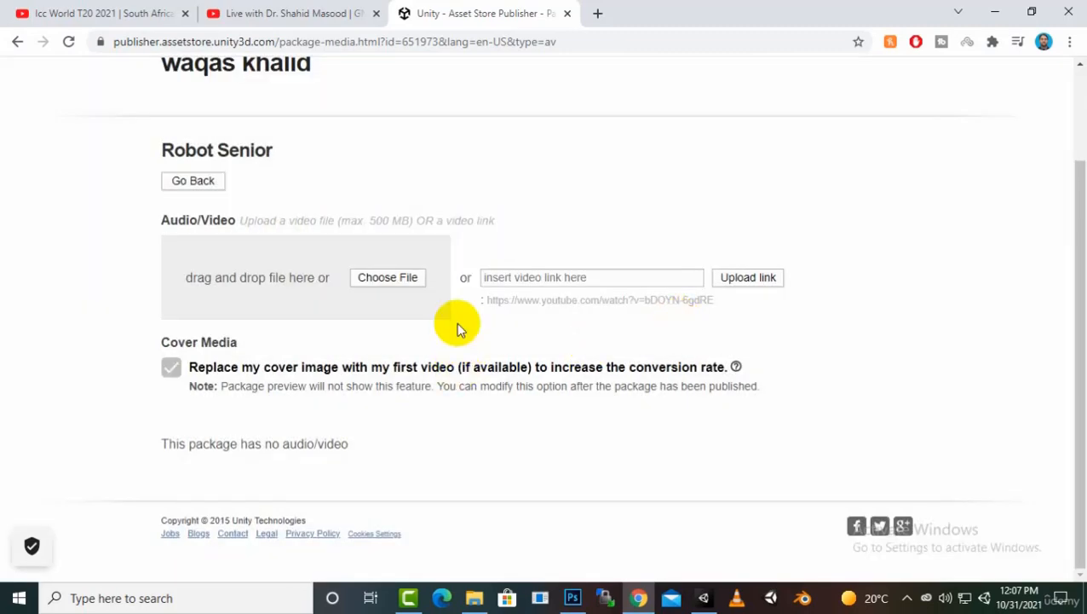
pyautogui.click(406, 599)
pyautogui.click(405, 599)
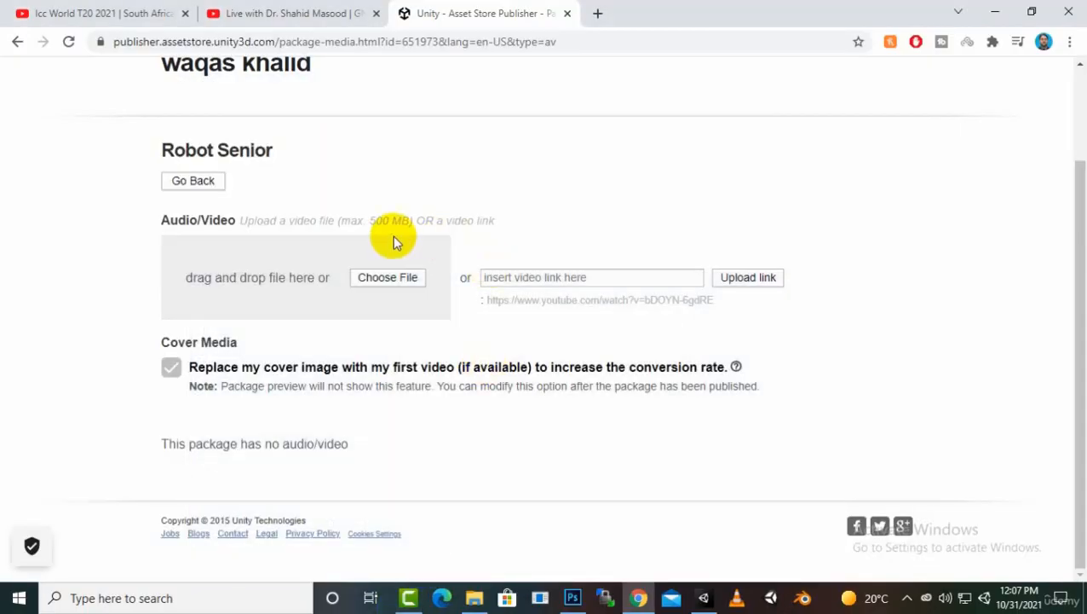
pyautogui.scroll(2, 418, 266)
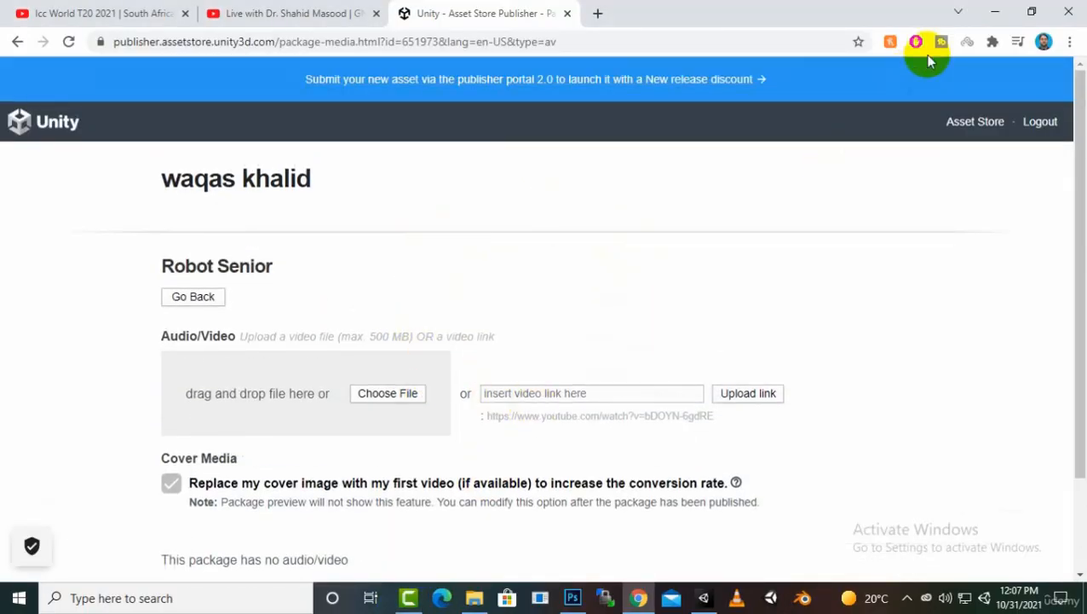
pyautogui.click(910, 598)
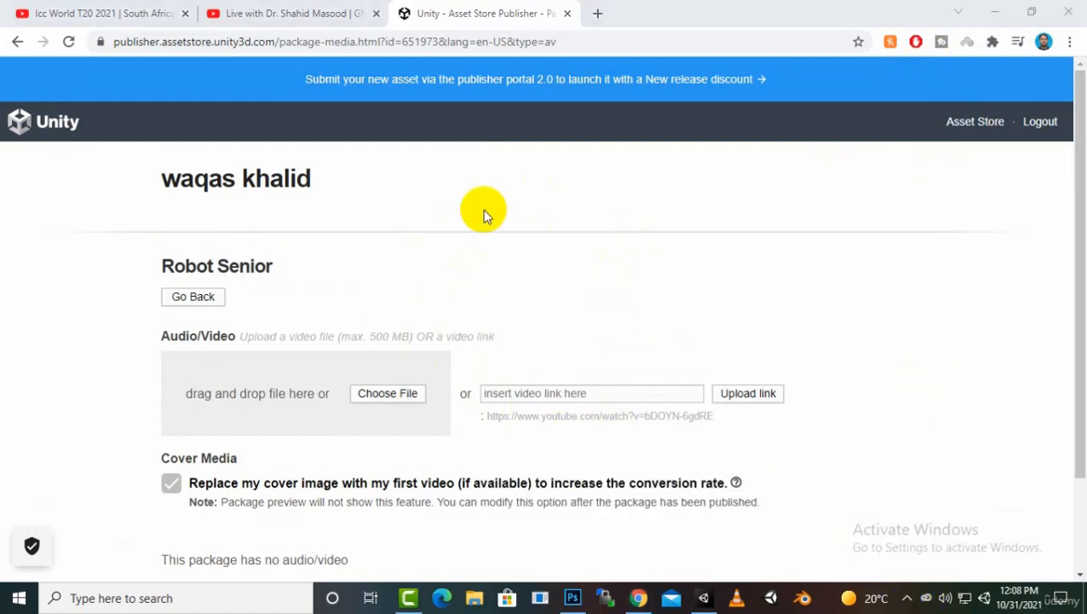
# - Upload robotintro.mp4 from the Camtasia folder in Documents as the package's video and check its preview
pyautogui.click(382, 400)
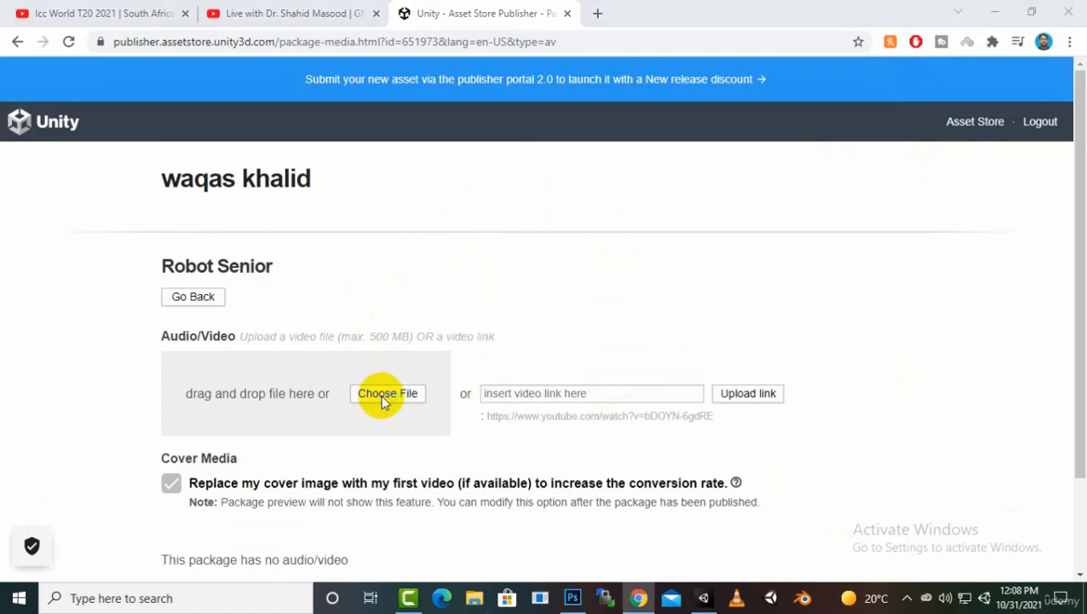
pyautogui.click(383, 400)
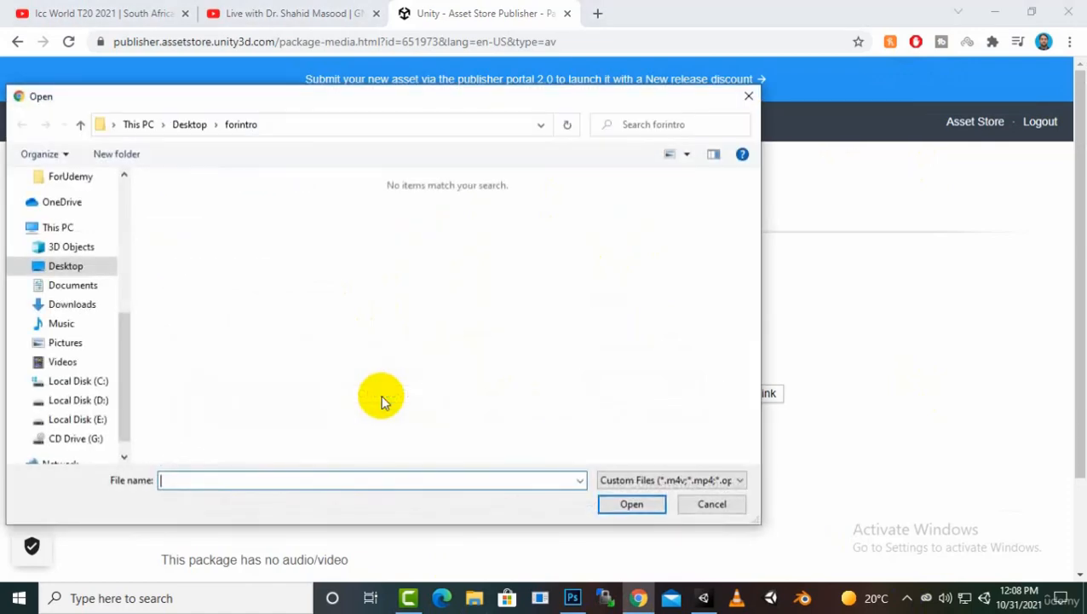
pyautogui.click(93, 291)
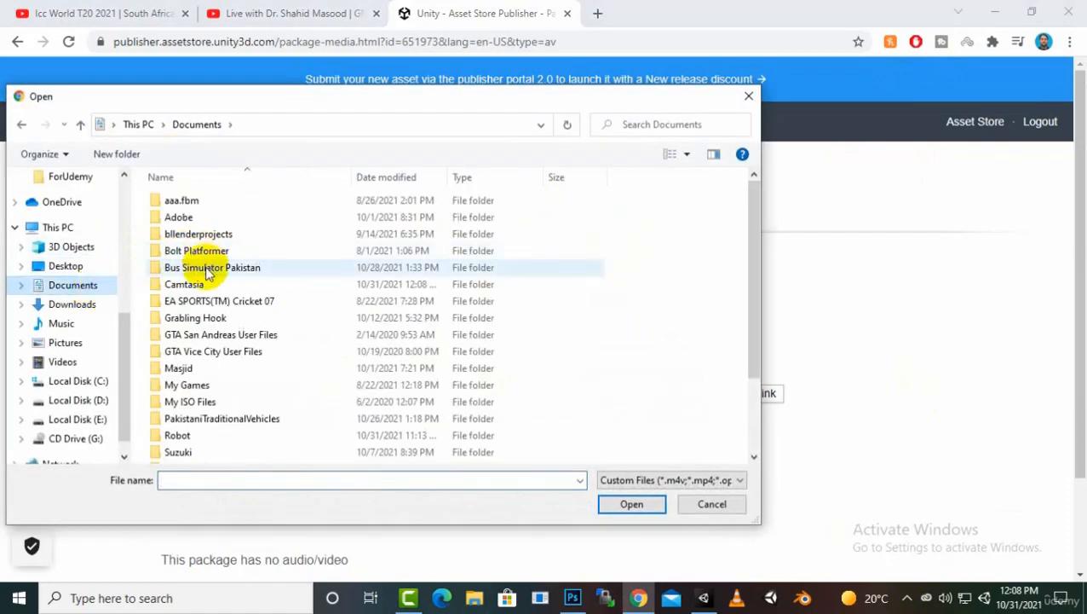
pyautogui.doubleClick(192, 287)
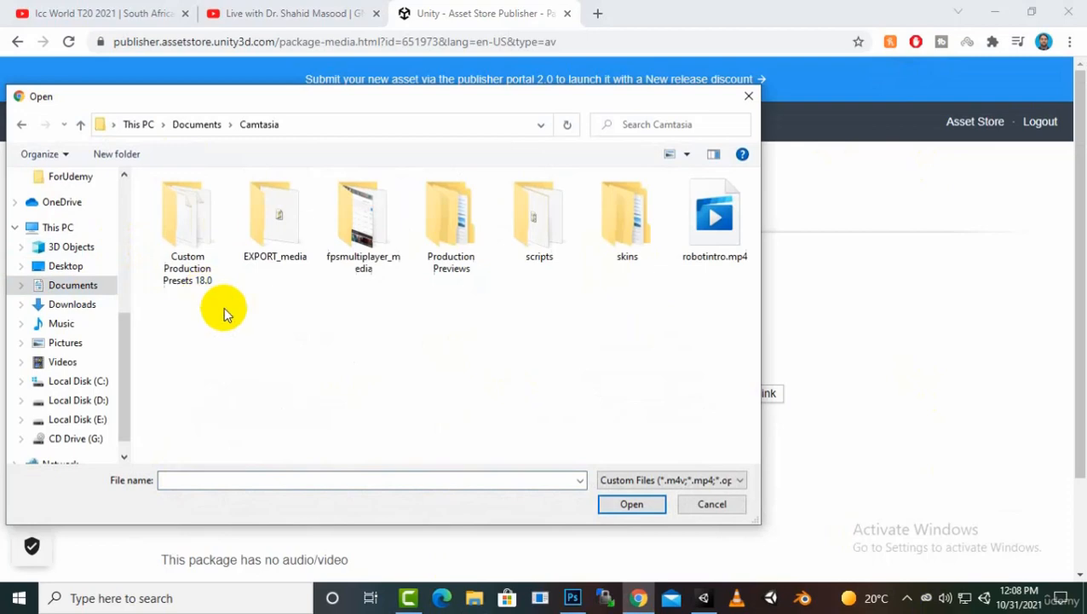
pyautogui.click(704, 213)
pyautogui.doubleClick(694, 243)
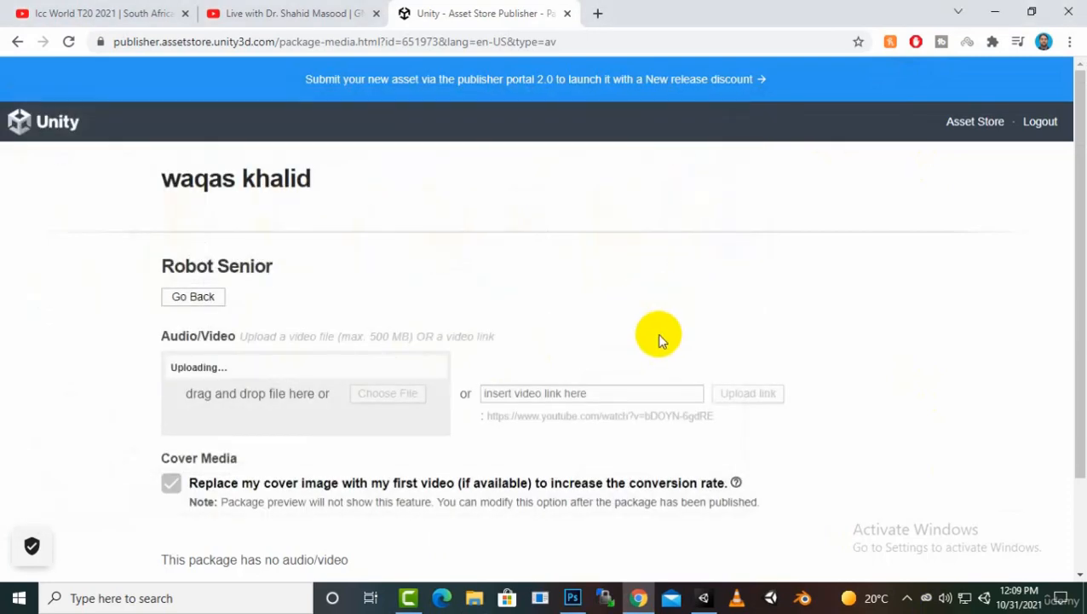
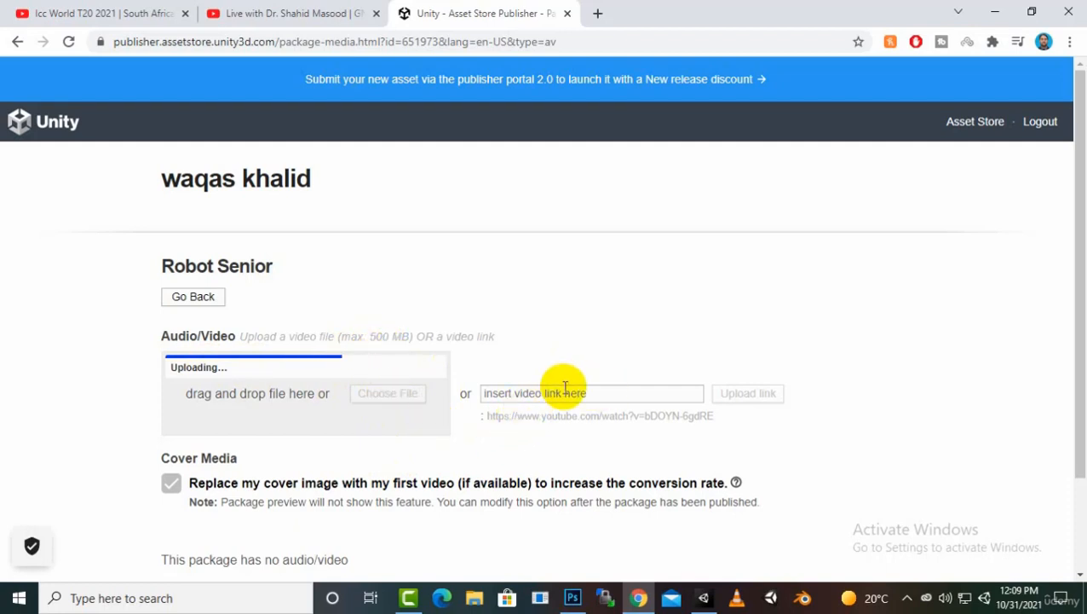
pyautogui.scroll(-3, 63, 472)
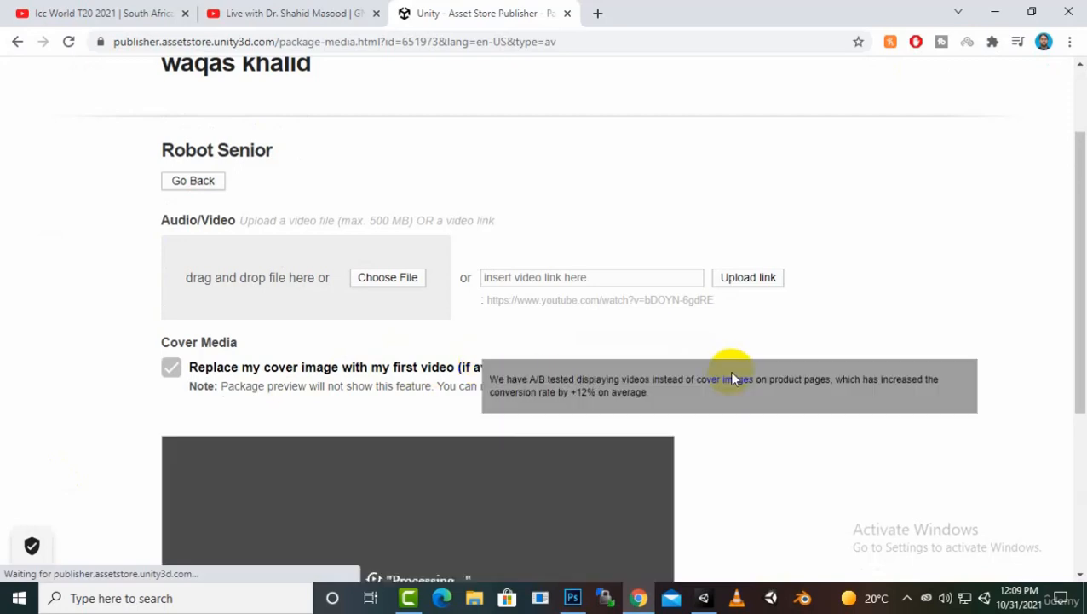
pyautogui.scroll(-3, 1004, 333)
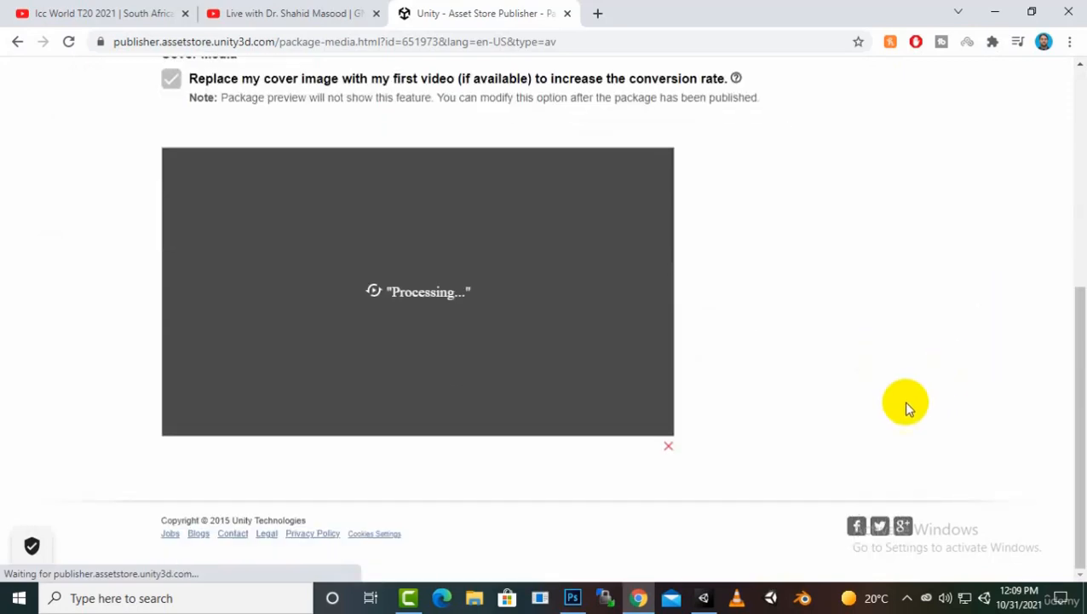
pyautogui.click(474, 322)
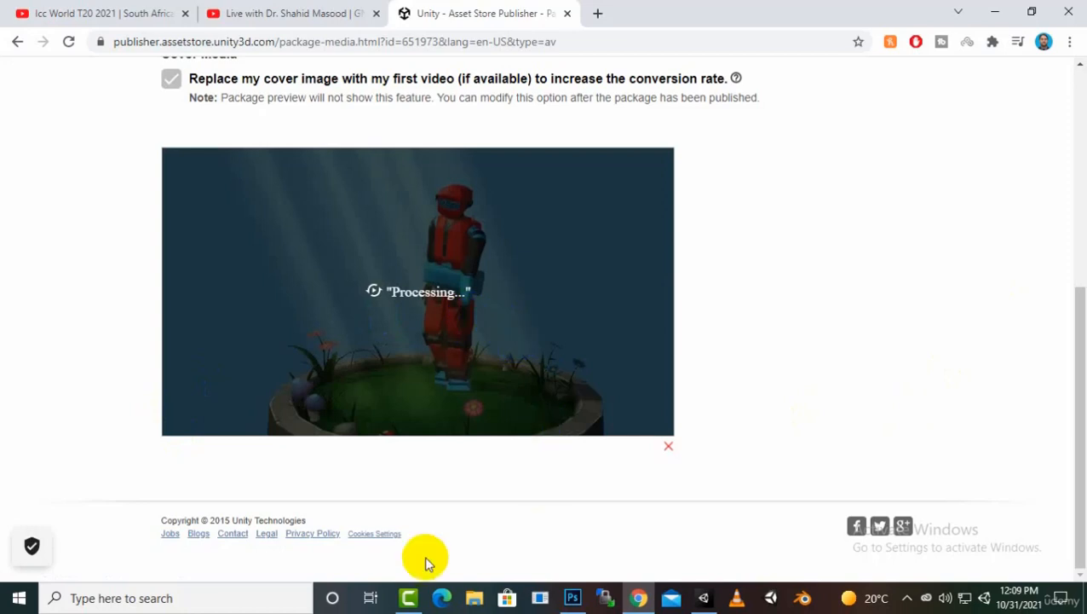
pyautogui.click(468, 216)
pyautogui.click(485, 381)
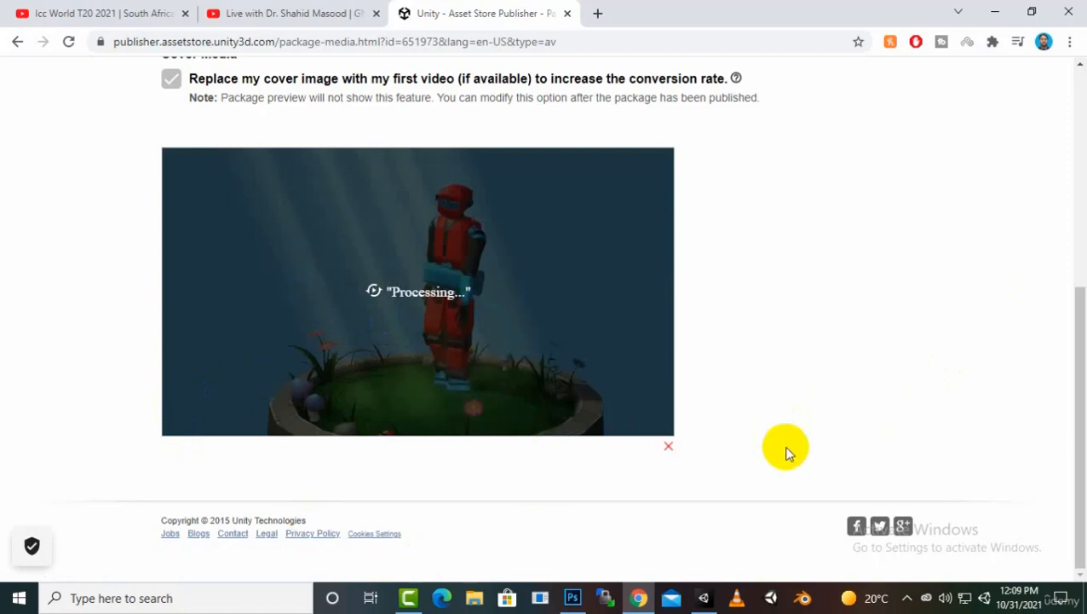
# - Switch to Unity, dismiss the package upload message, select Robot Senior in the package list and close the Package Upload window
pyautogui.click(703, 599)
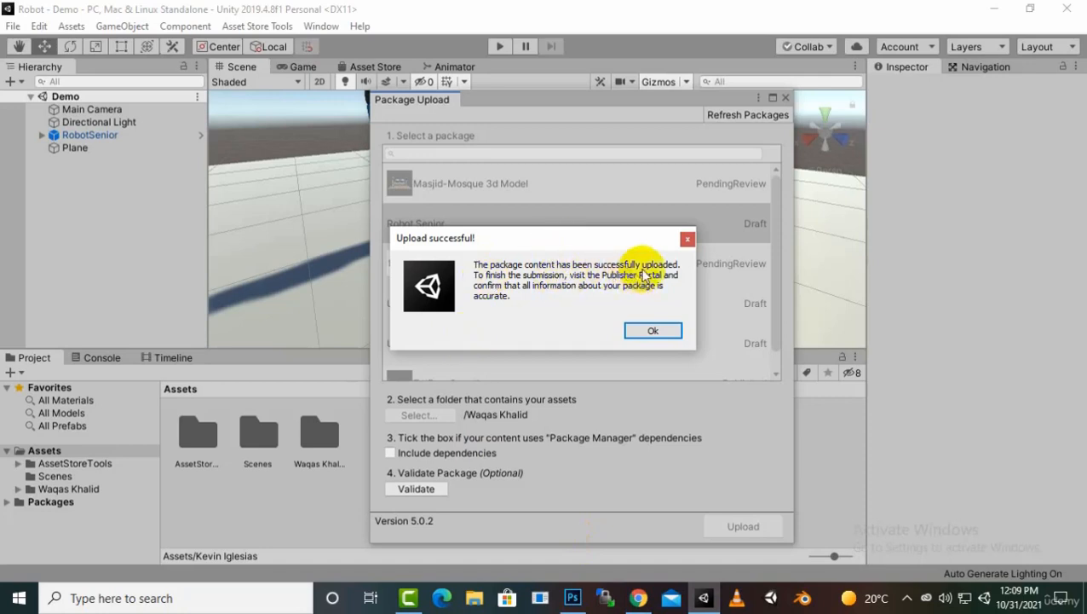
pyautogui.click(654, 330)
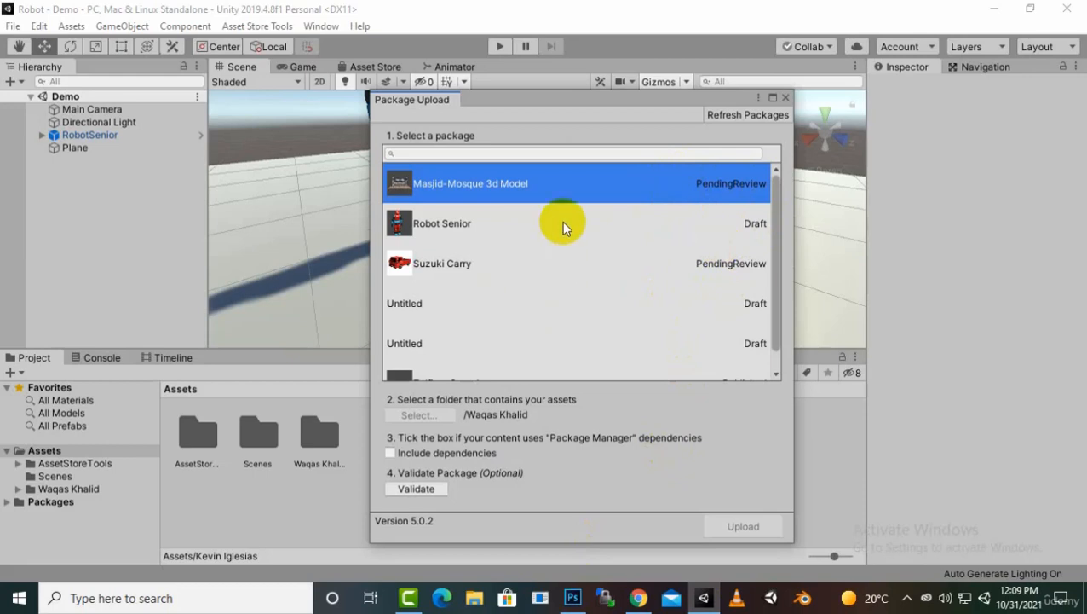
pyautogui.click(473, 230)
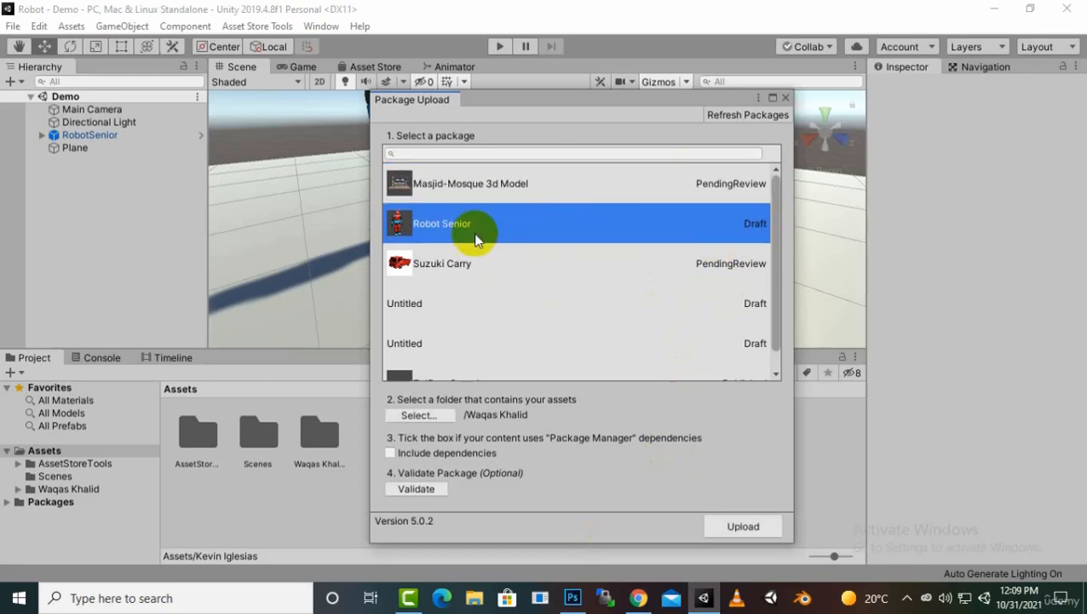
pyautogui.click(787, 97)
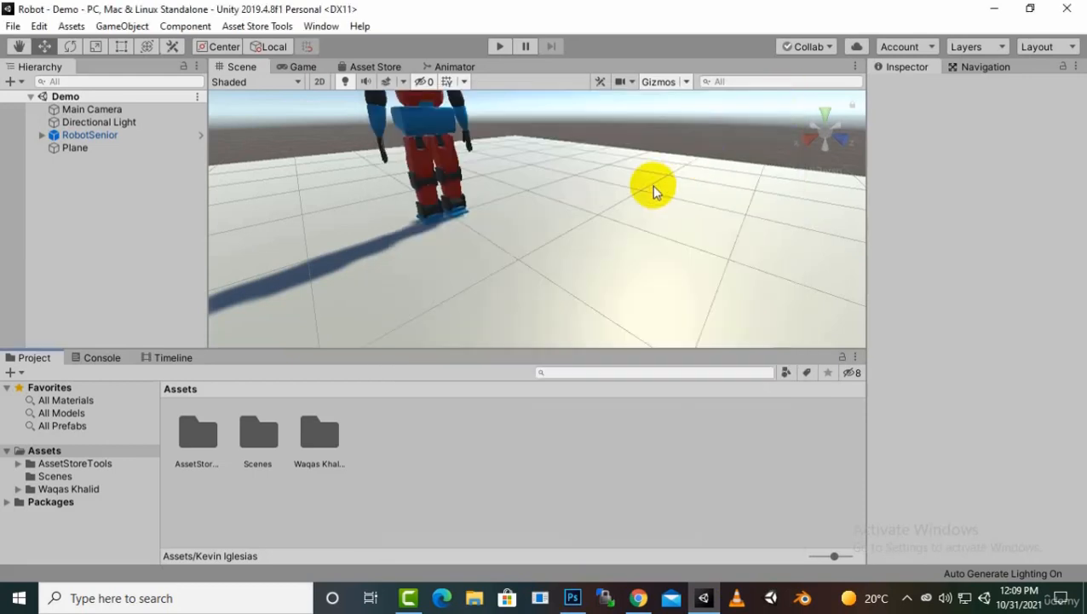
pyautogui.scroll(-3, 651, 189)
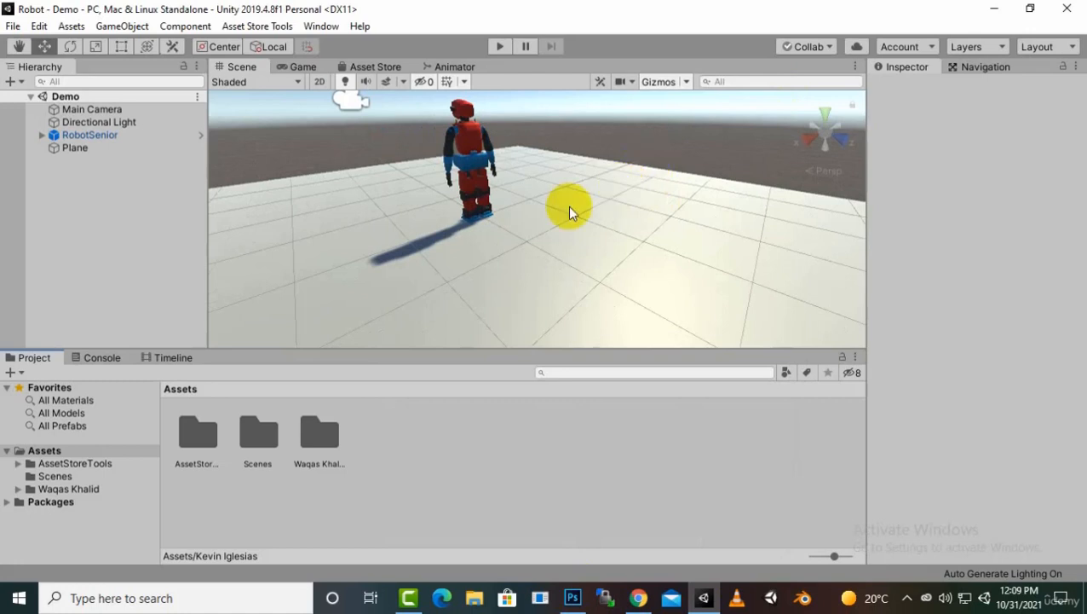
pyautogui.scroll(-2, 568, 209)
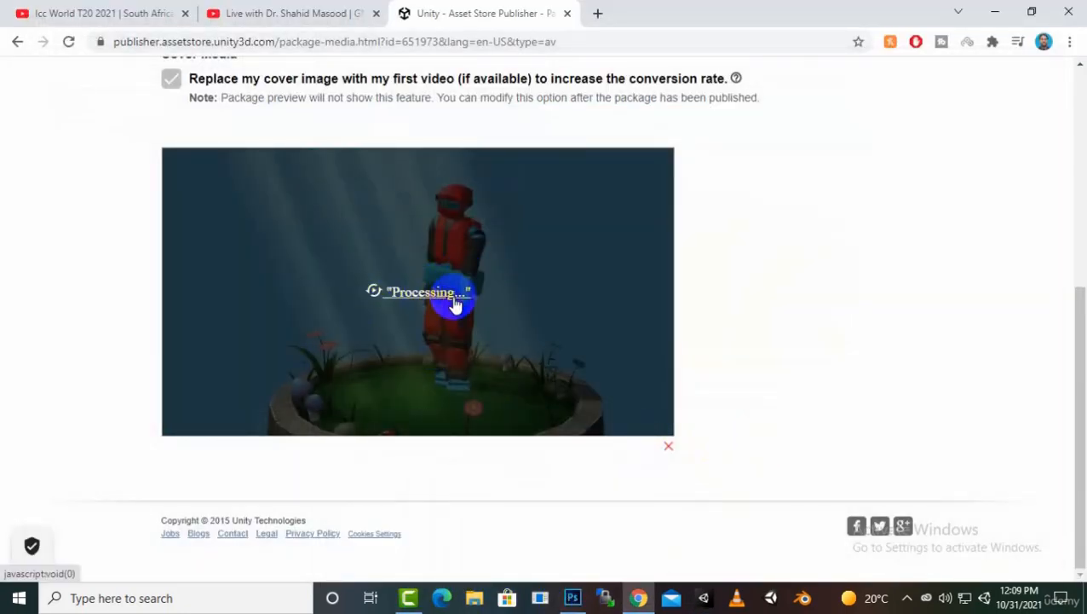
# - Switch back to Chrome, check the uploaded video's preview and return to the Robot Senior package page
pyautogui.scroll(4, 538, 536)
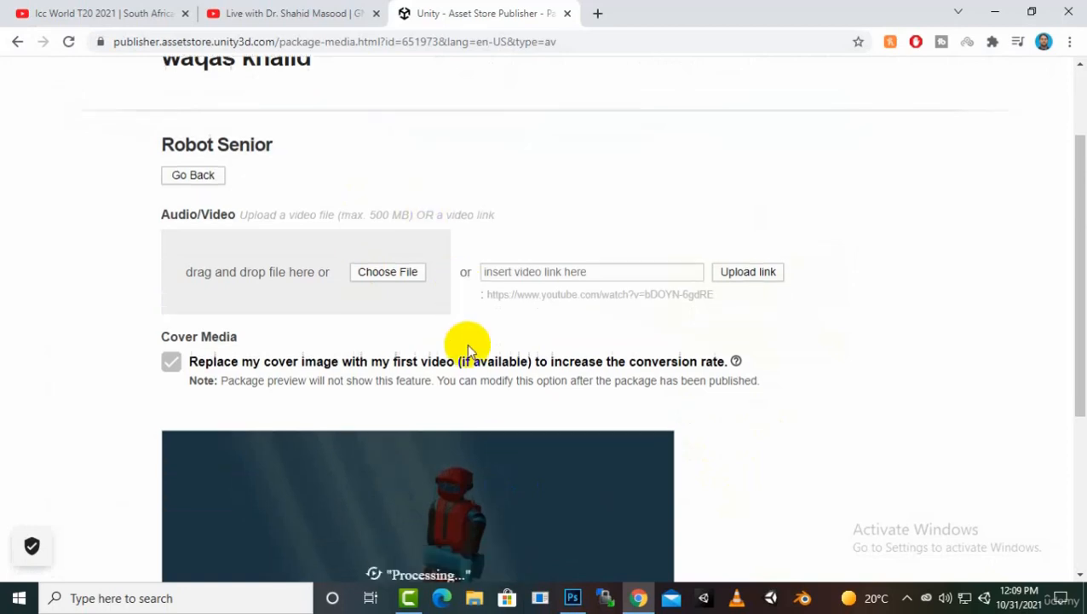
pyautogui.scroll(-2, 468, 349)
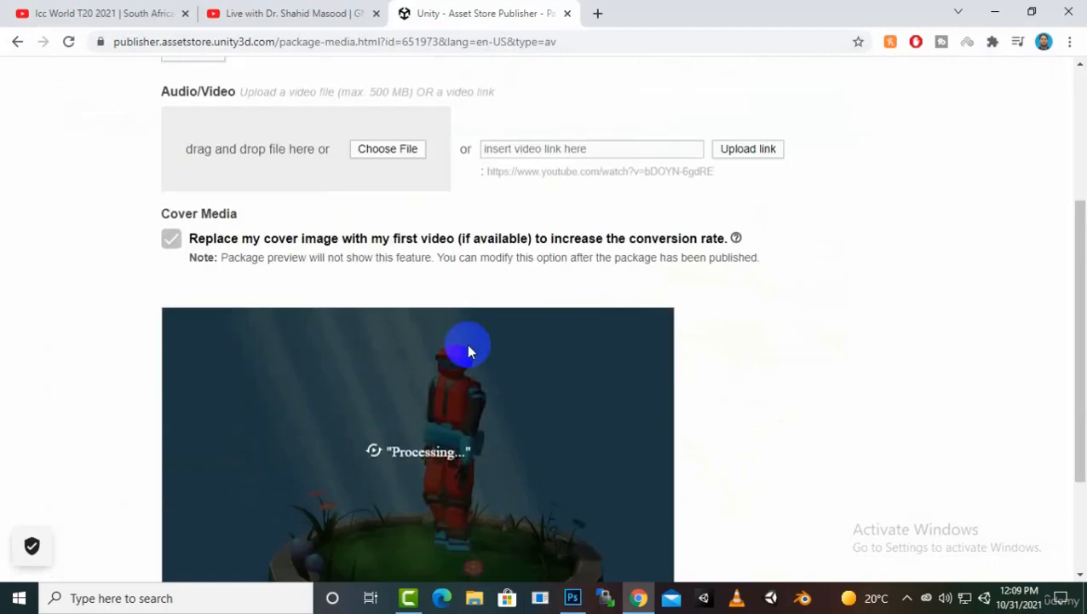
pyautogui.click(909, 596)
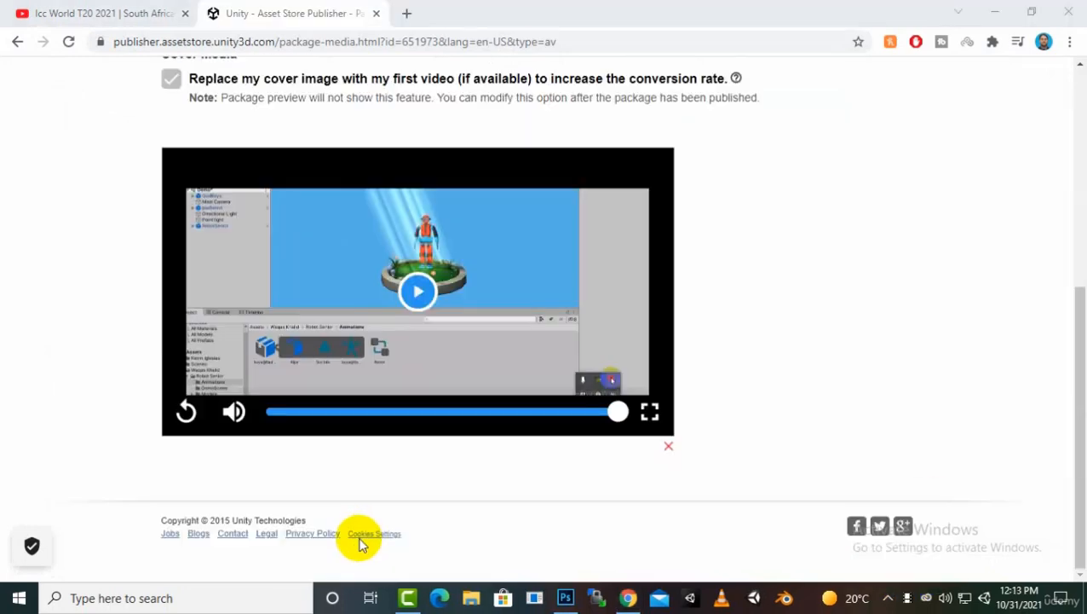
pyautogui.scroll(4, 360, 537)
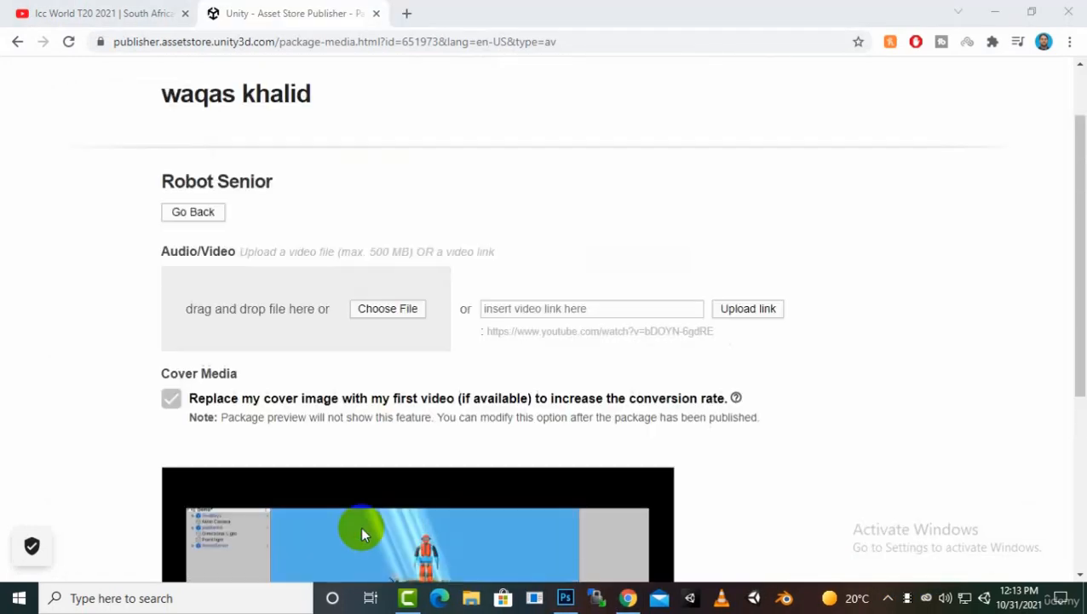
pyautogui.click(209, 218)
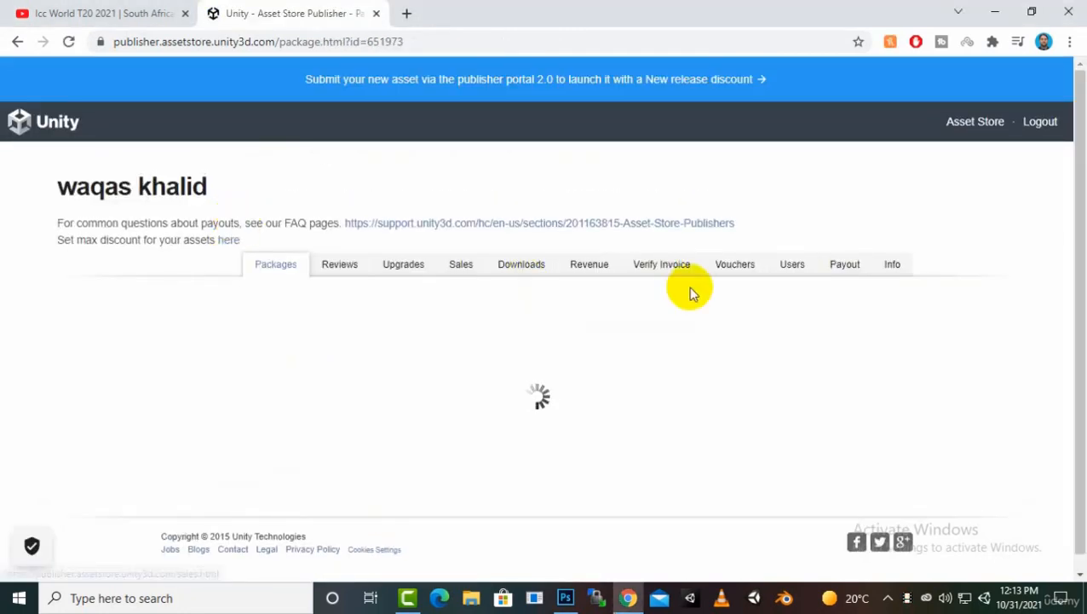
# - Open the screenshots editor for the English listing in the package's Metadata & Artwork section
pyautogui.scroll(-5, 413, 457)
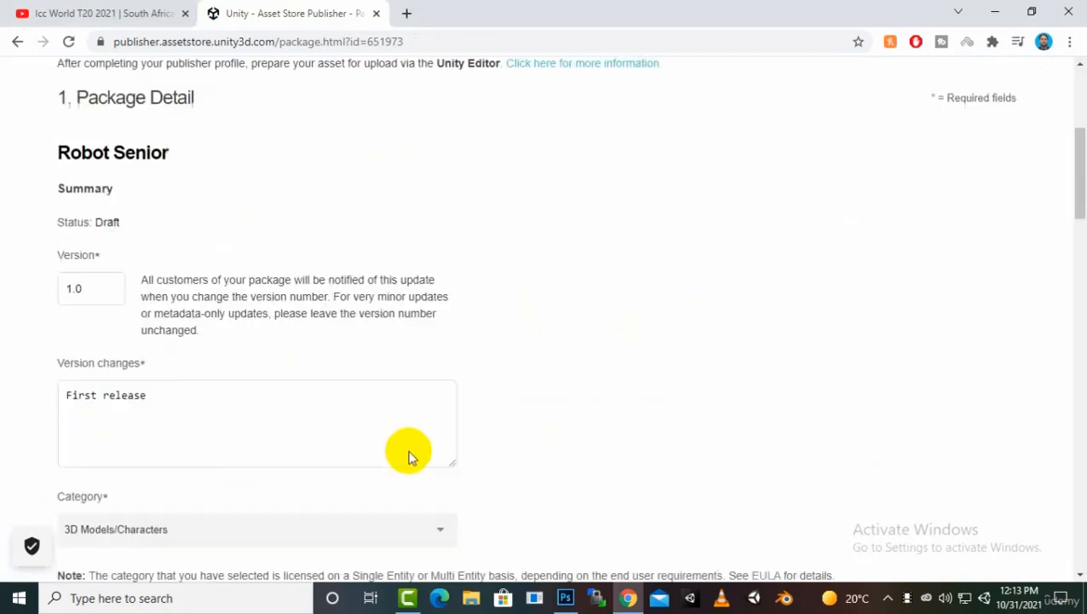
pyautogui.scroll(-8, 407, 458)
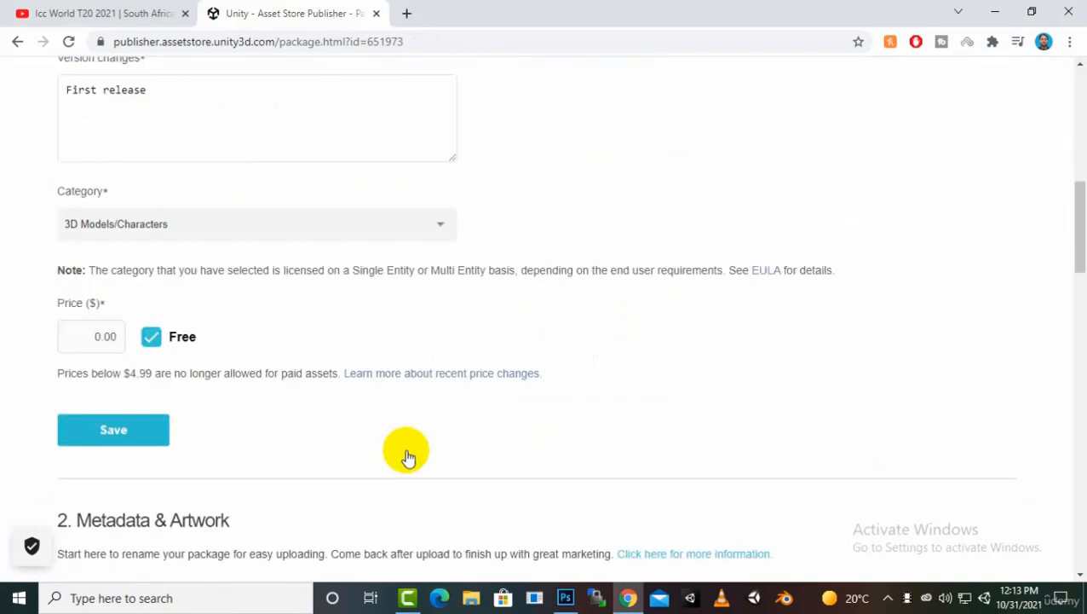
pyautogui.scroll(-5, 290, 409)
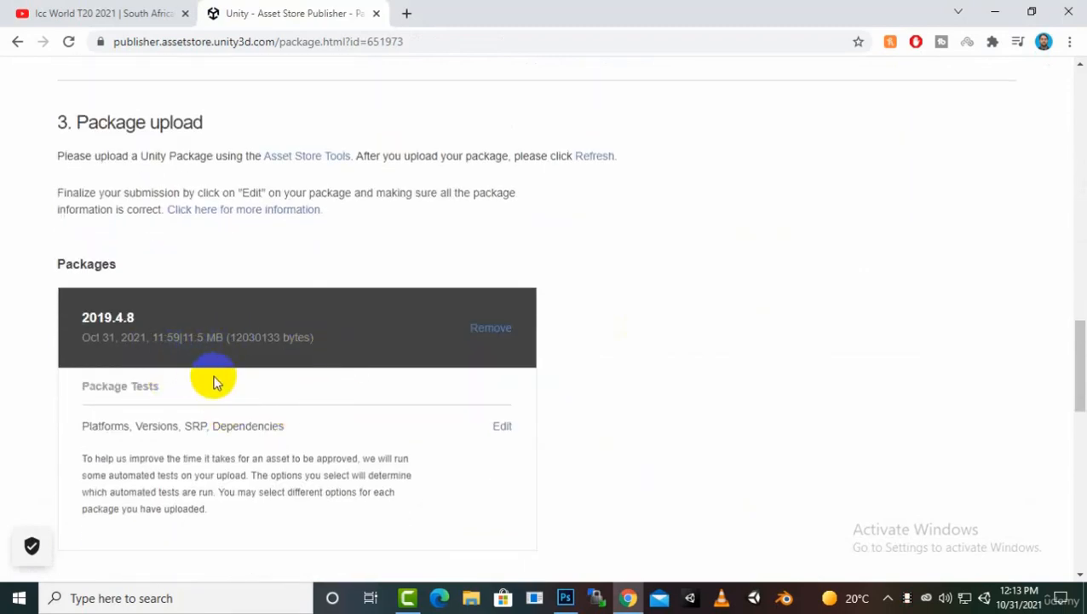
pyautogui.scroll(-4, 363, 392)
pyautogui.scroll(9, 361, 396)
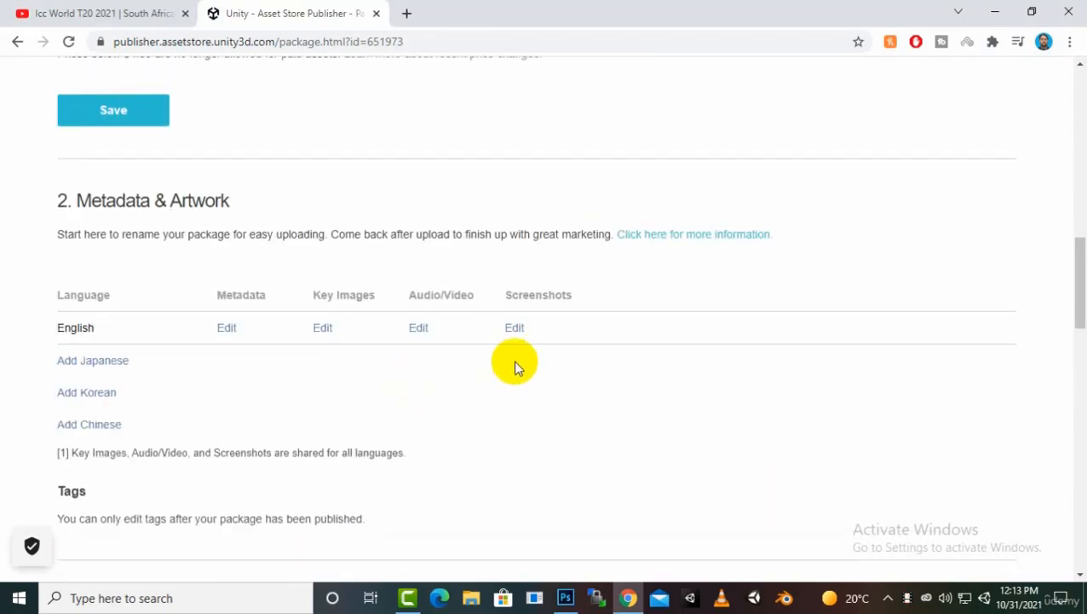
pyautogui.click(517, 330)
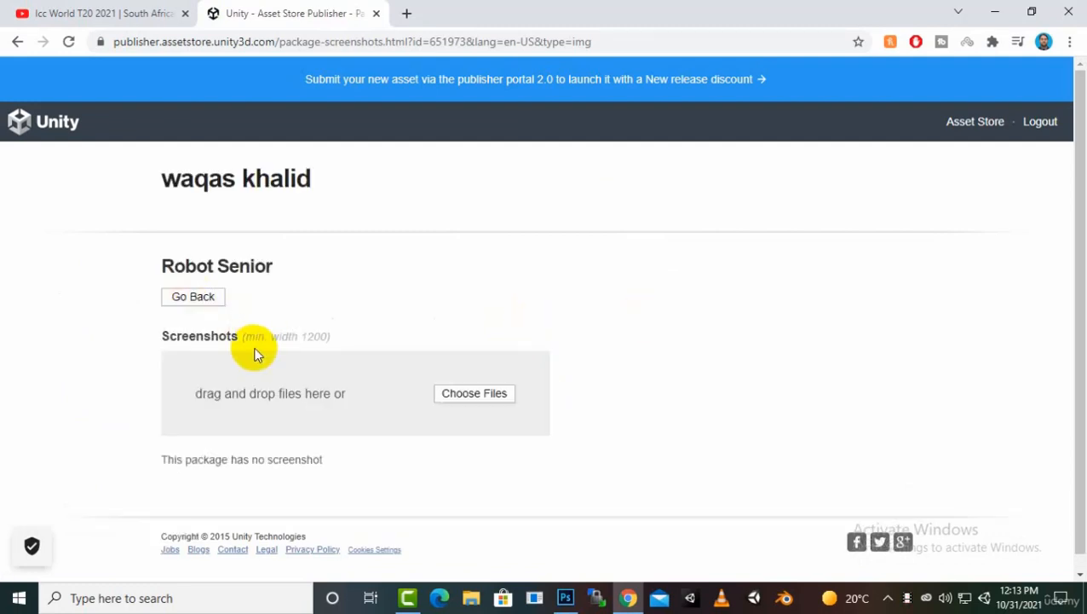
pyautogui.scroll(-1, 260, 352)
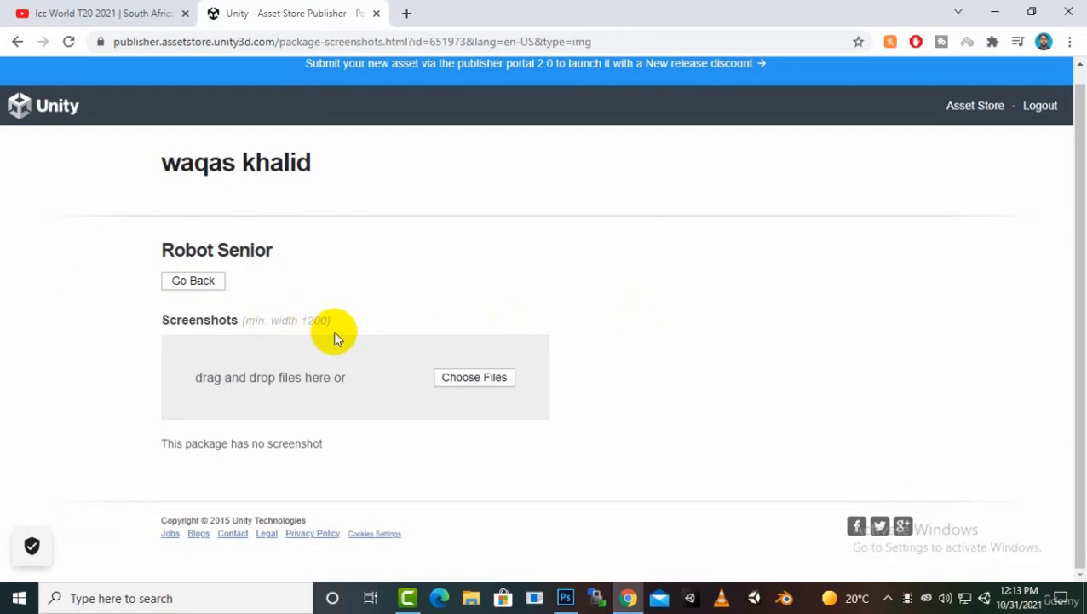
# - Upload 1200.jpg from the Desktop as a package screenshot, check its thumbnail and return to the Robot Senior package page
pyautogui.click(474, 379)
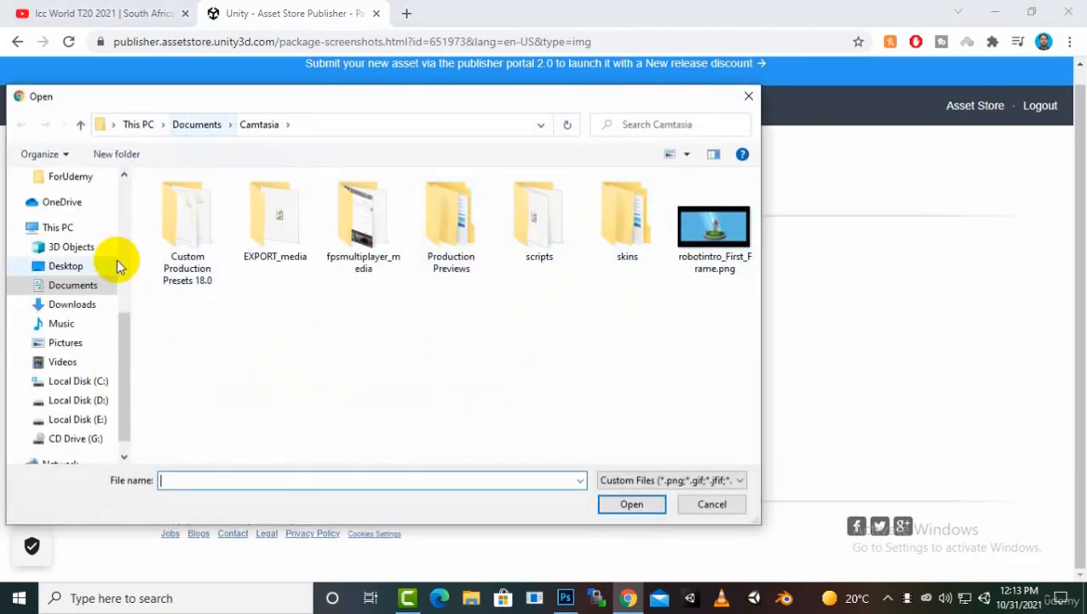
pyautogui.click(72, 267)
pyautogui.scroll(-2, 528, 387)
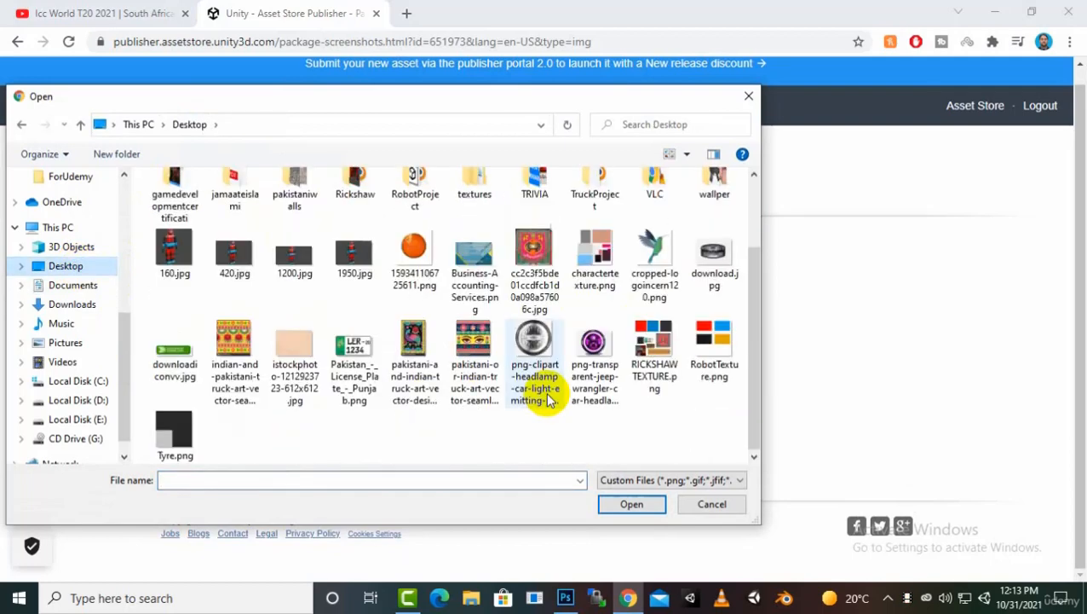
pyautogui.doubleClick(294, 254)
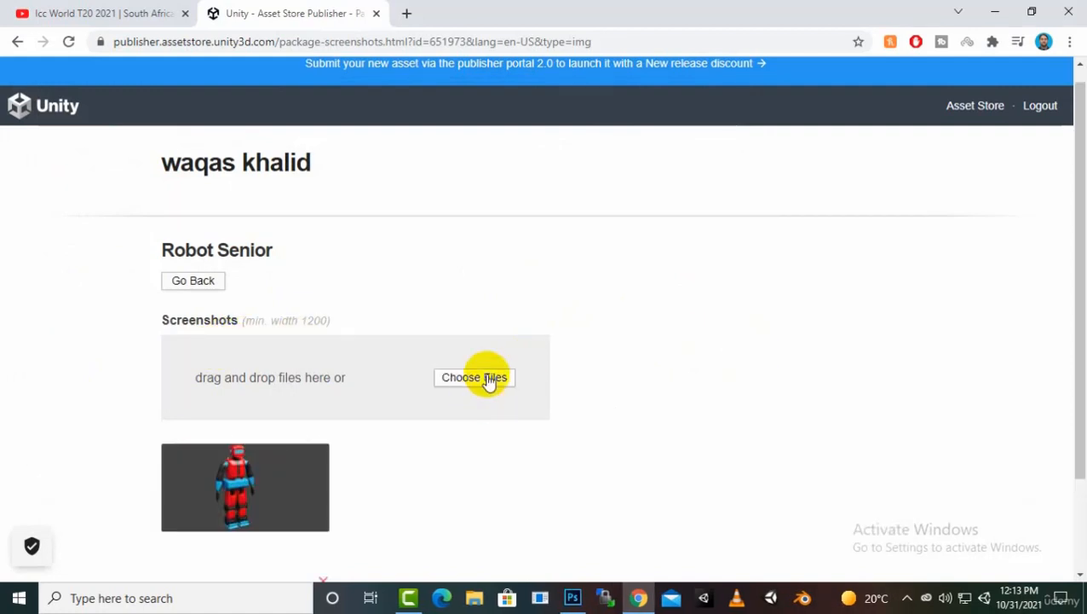
pyautogui.scroll(-2, 317, 422)
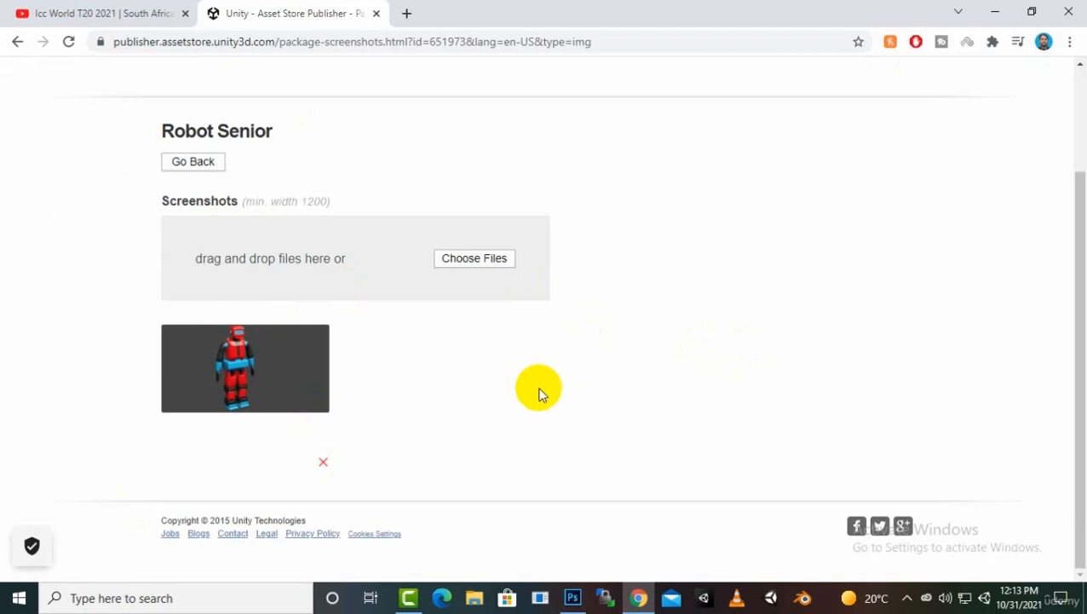
pyautogui.scroll(2, 461, 424)
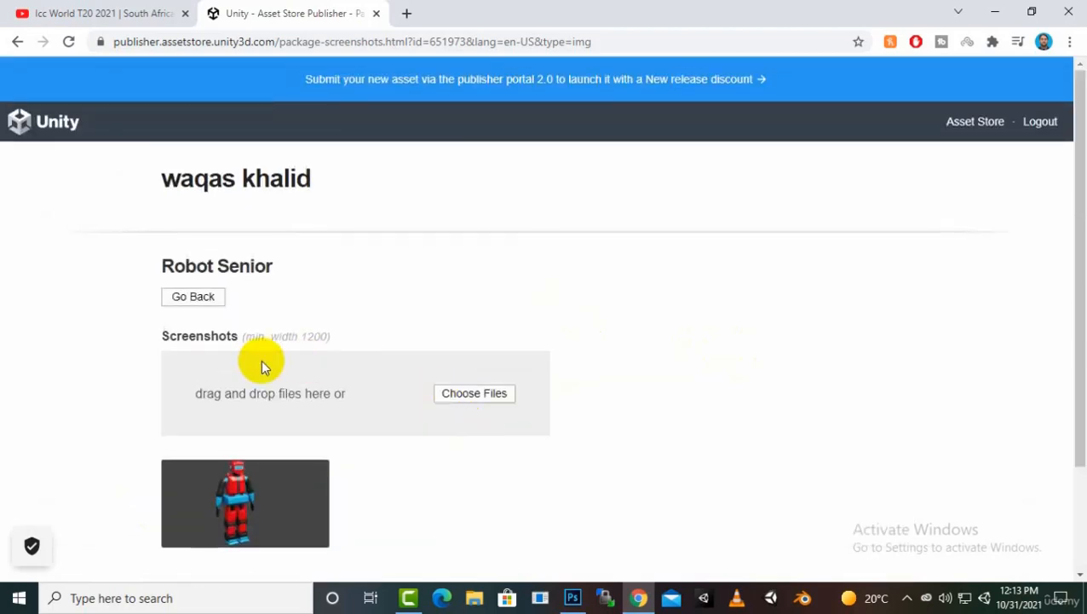
pyautogui.click(180, 297)
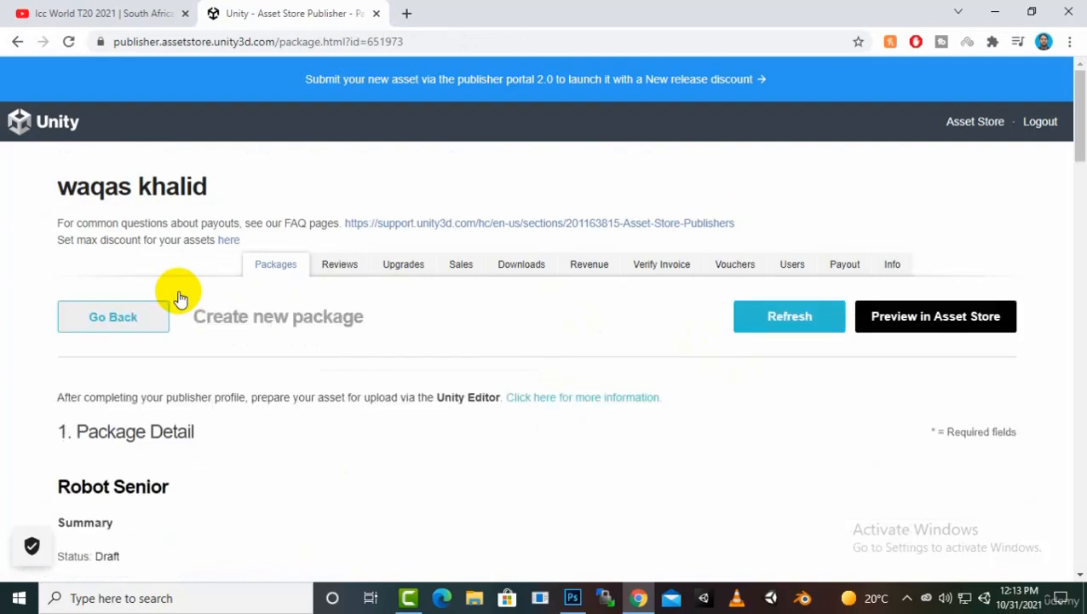
# - Preview the package in the Asset Store and view its intro video and both robot images in the gallery
pyautogui.click(912, 323)
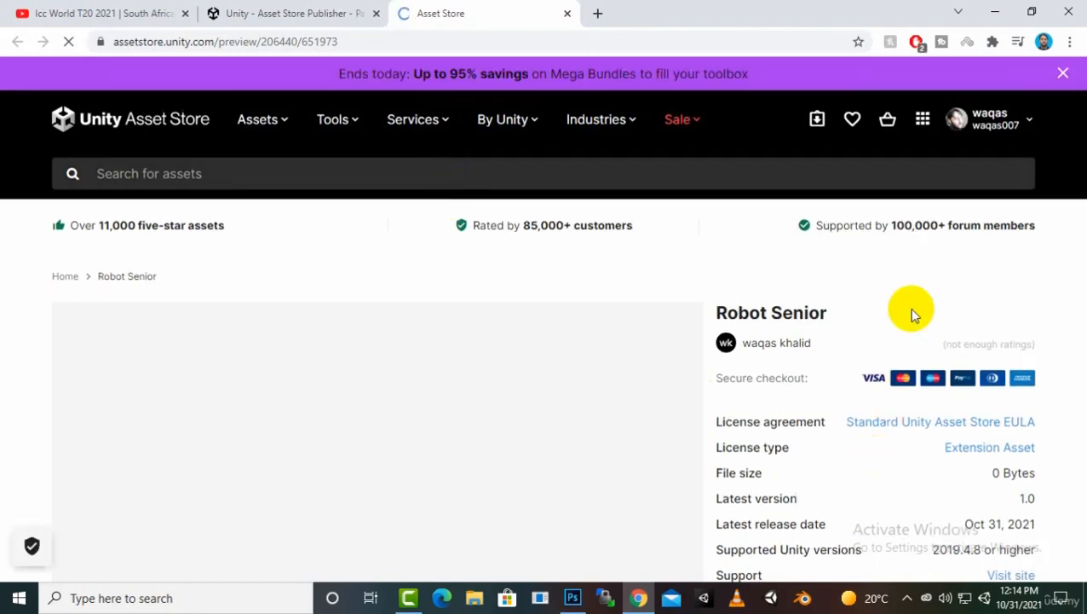
pyautogui.scroll(-3, 915, 300)
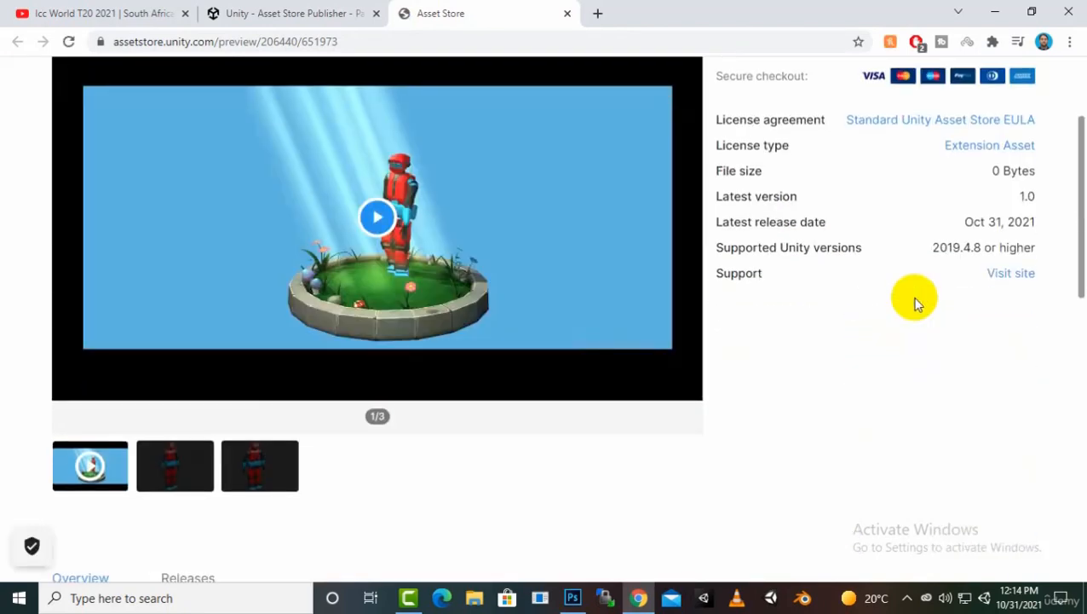
pyautogui.scroll(2, 909, 300)
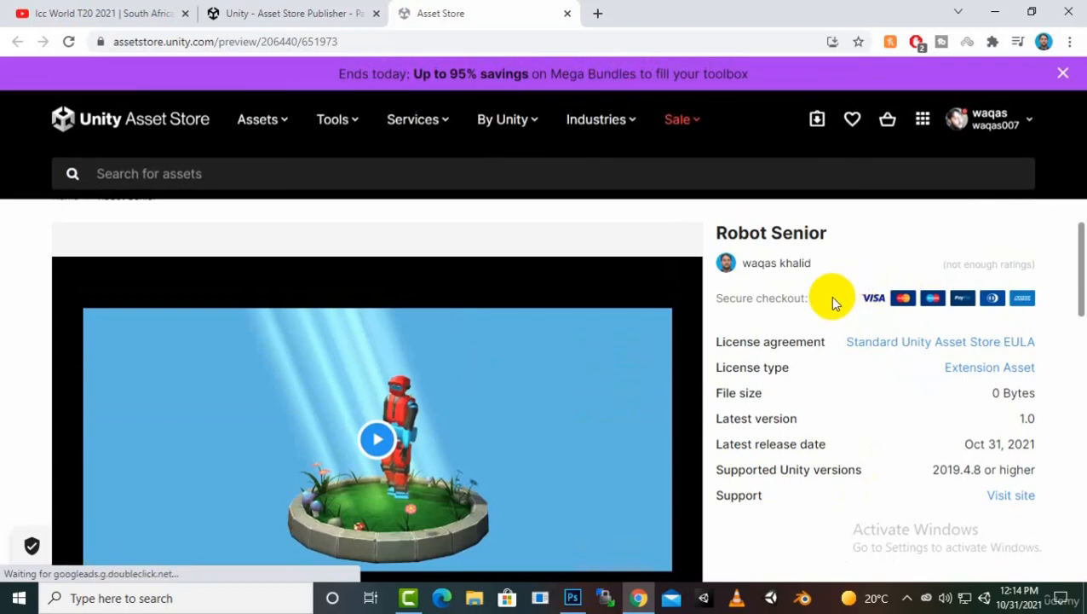
pyautogui.scroll(-3, 831, 303)
pyautogui.scroll(-1, 830, 301)
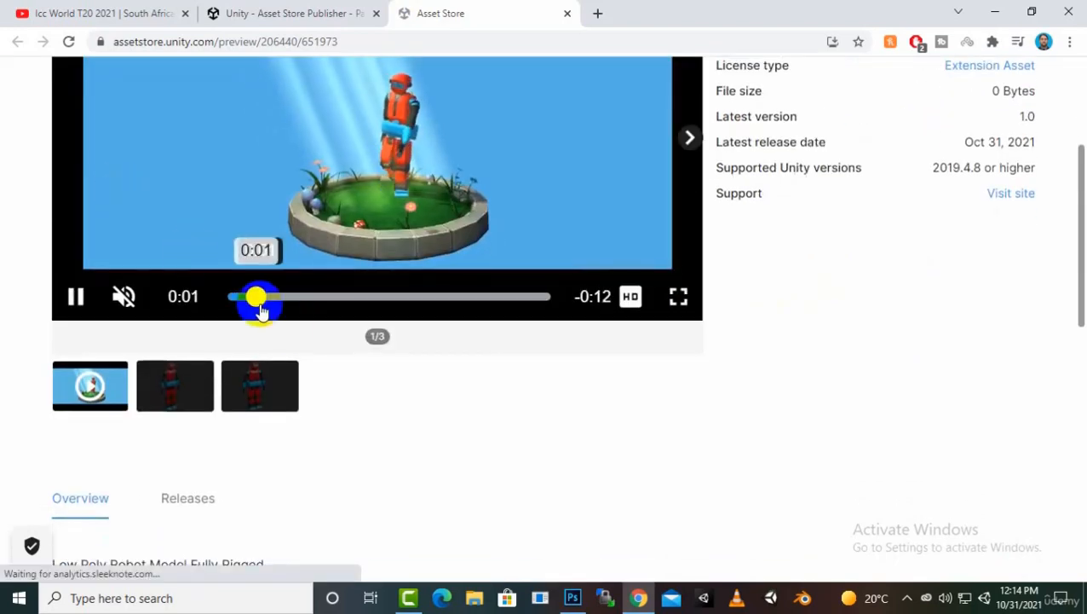
pyautogui.click(194, 398)
pyautogui.scroll(4, 514, 430)
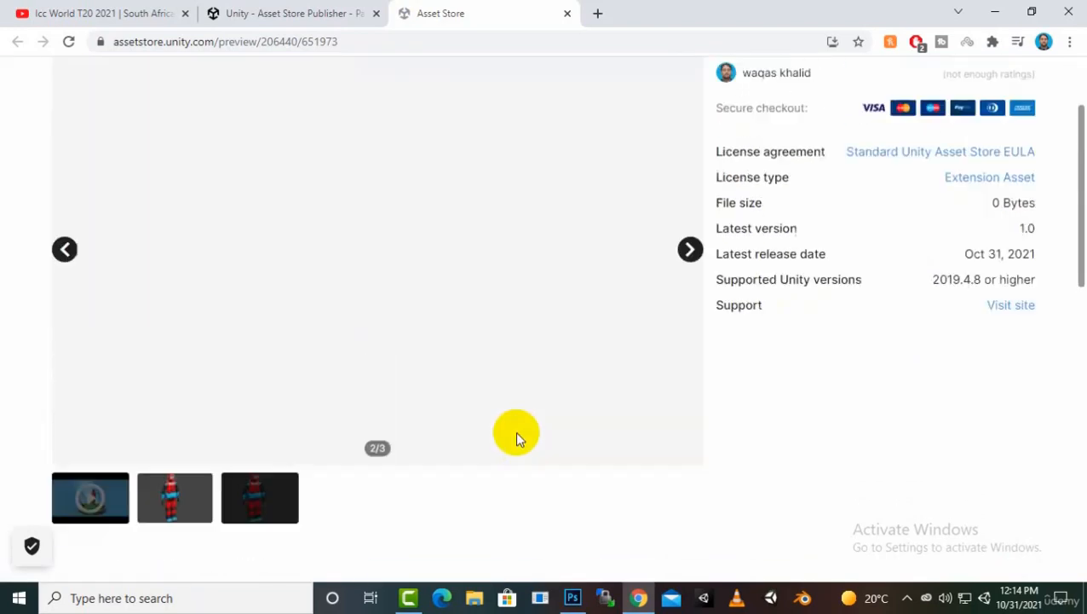
pyautogui.scroll(-4, 320, 484)
pyautogui.scroll(-2, 319, 484)
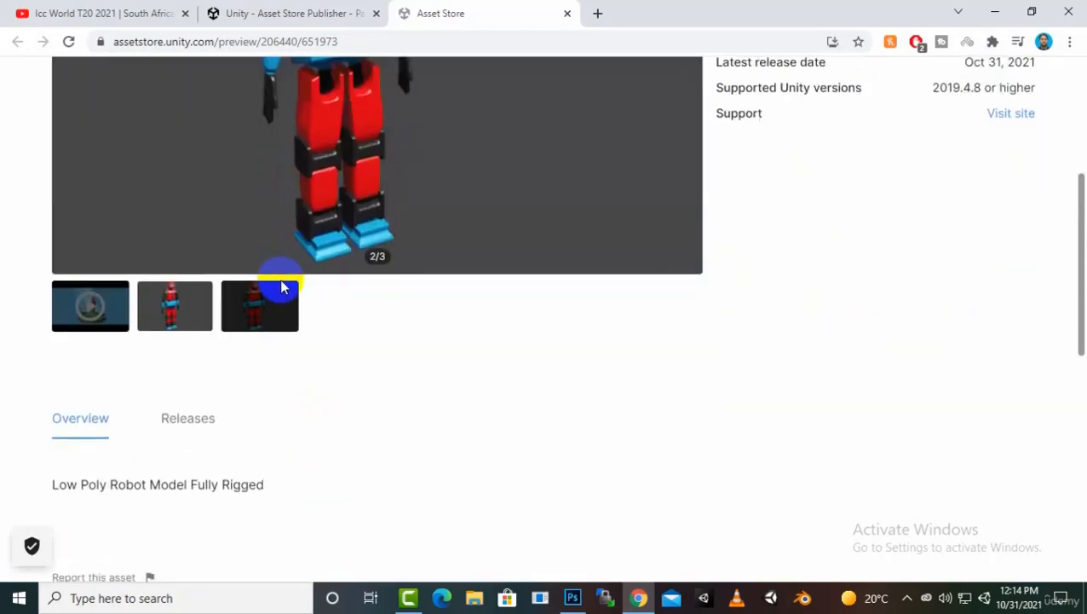
pyautogui.click(281, 309)
pyautogui.scroll(2, 479, 357)
pyautogui.click(407, 323)
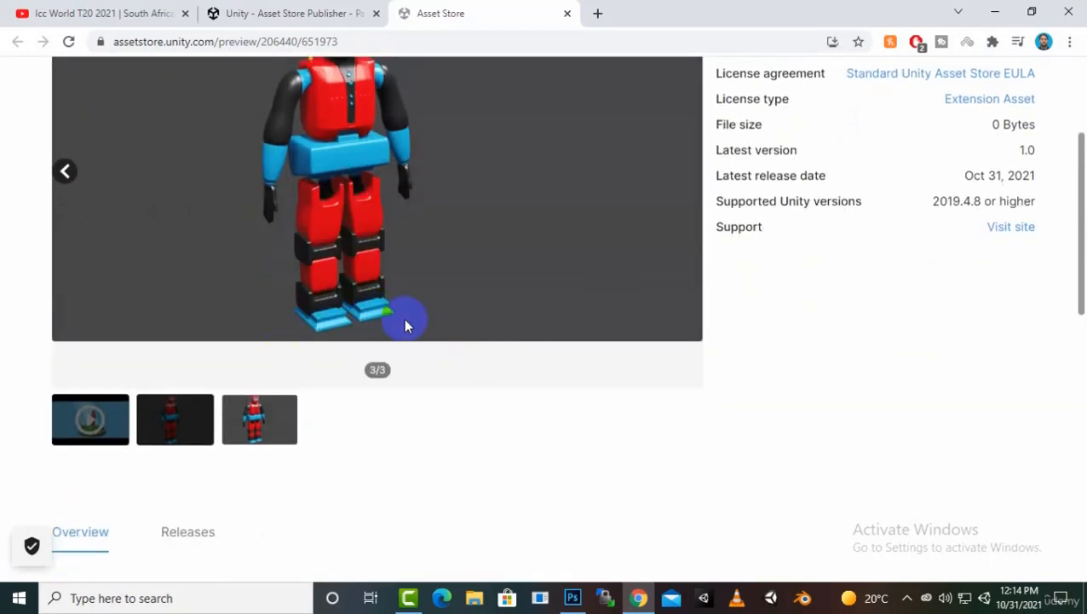
# - Examine the preview page's overview description, product details and gallery from end to end
pyautogui.scroll(-3, 410, 349)
pyautogui.scroll(-2, 409, 368)
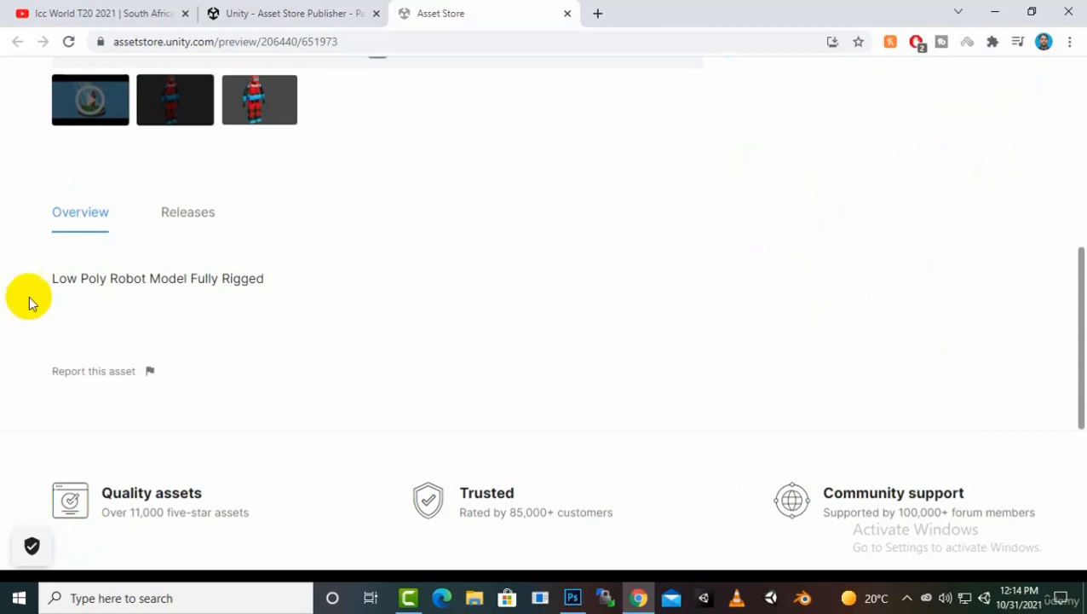
pyautogui.moveTo(16, 288); pyautogui.dragTo(54, 271)
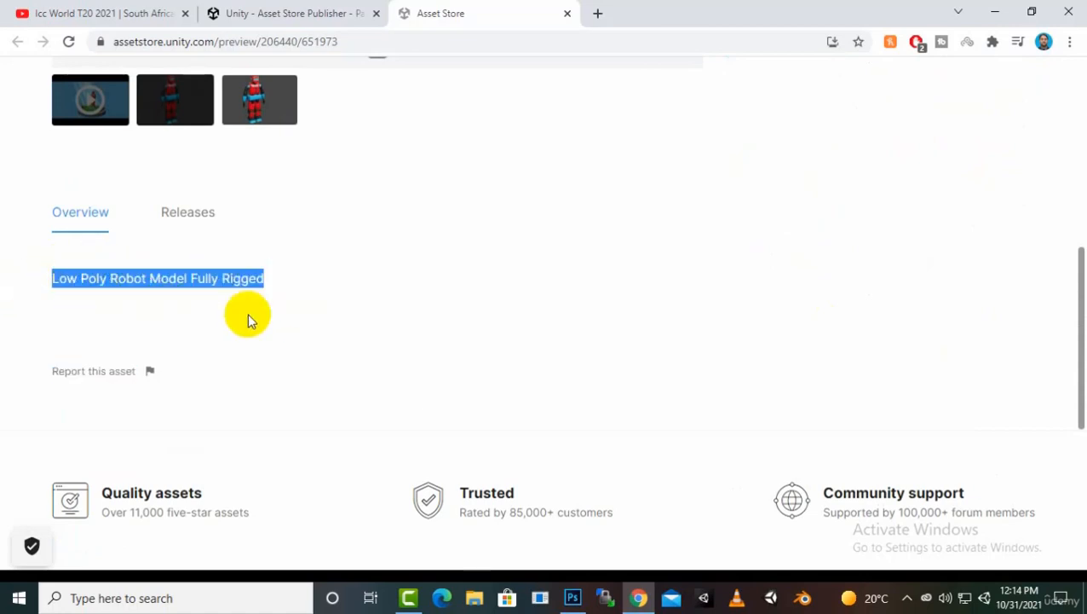
pyautogui.scroll(-3, 247, 316)
pyautogui.scroll(7, 248, 315)
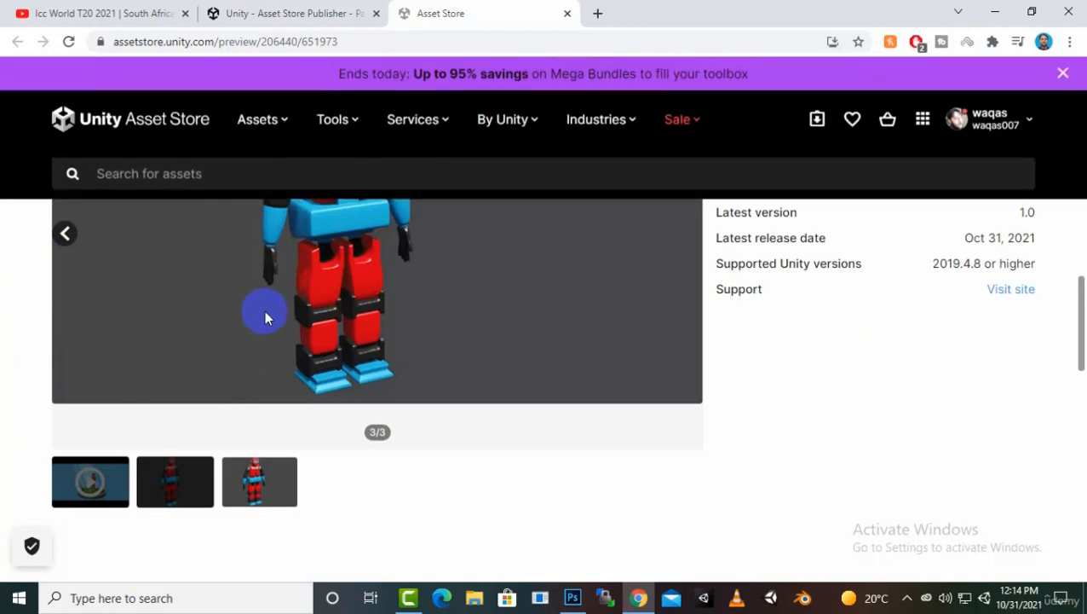
pyautogui.scroll(-4, 264, 311)
pyautogui.click(193, 311)
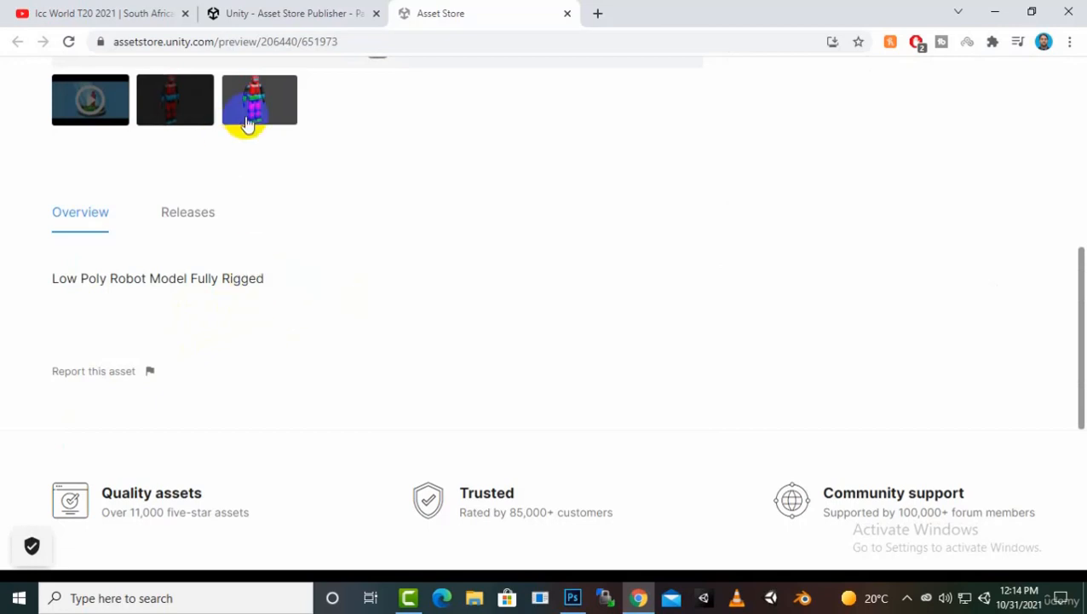
pyautogui.scroll(1, 281, 305)
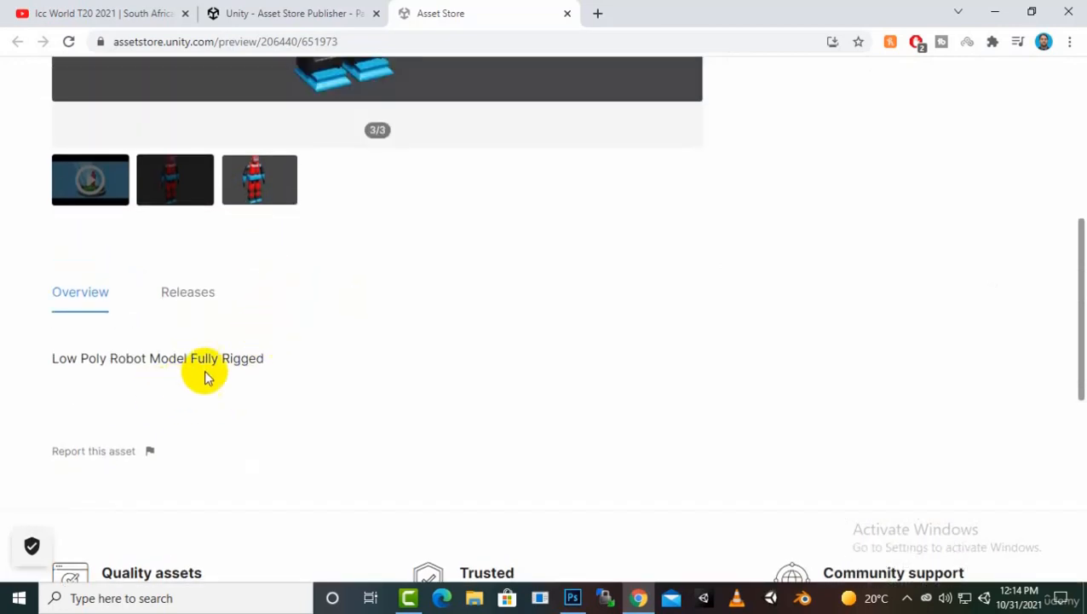
pyautogui.scroll(5, 205, 381)
pyautogui.scroll(2, 209, 382)
pyautogui.scroll(-4, 212, 384)
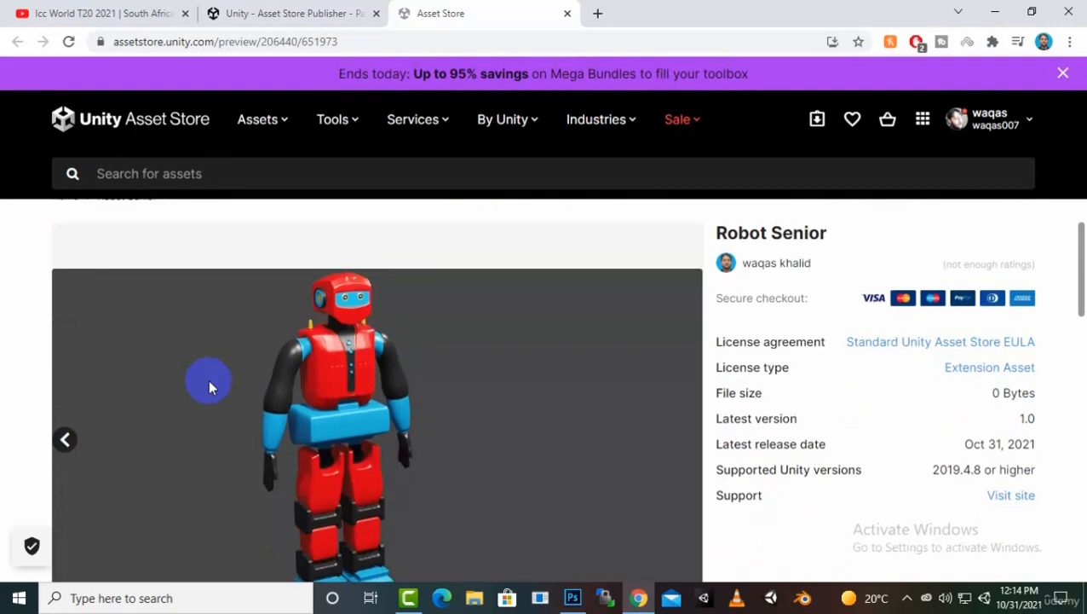
pyautogui.scroll(-1, 214, 384)
pyautogui.scroll(4, 213, 383)
# - Return to the publisher page, look over the Metadata & Artwork section and save the package details
pyautogui.click(265, 12)
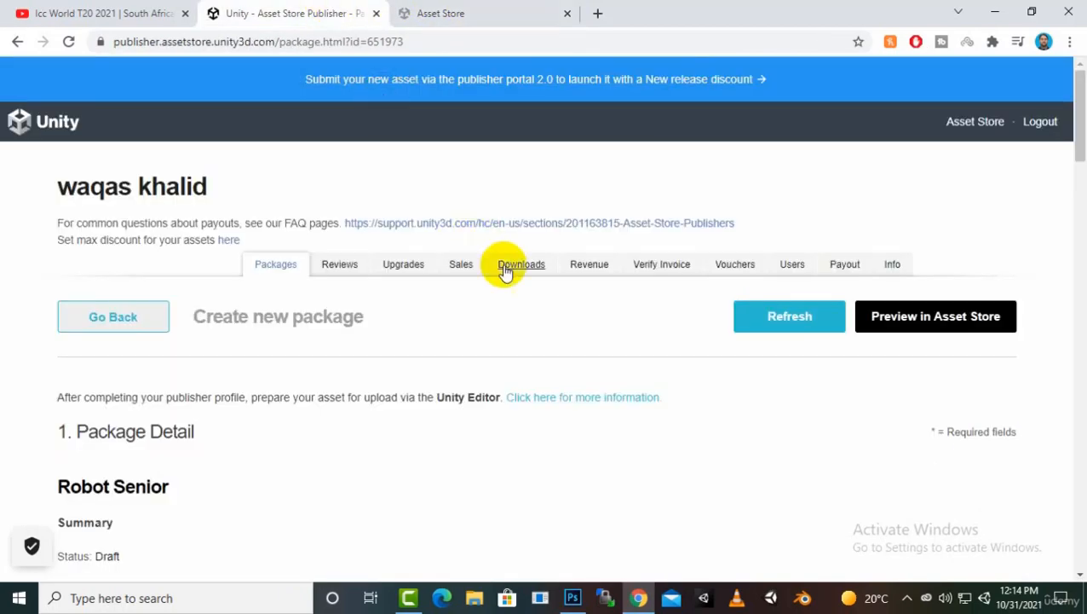
pyautogui.scroll(-1, 459, 390)
pyautogui.scroll(-10, 459, 389)
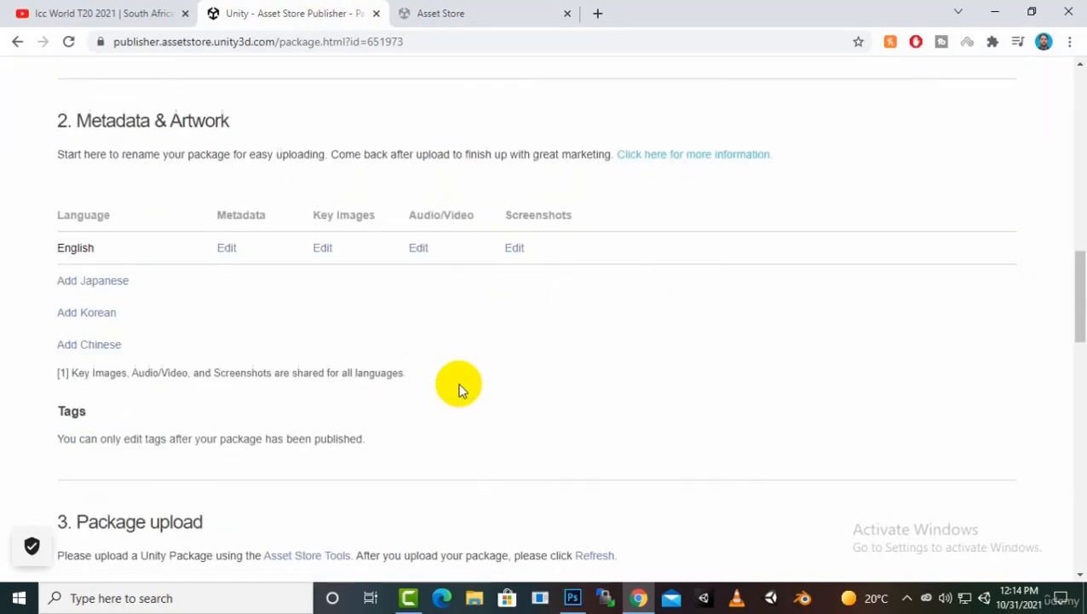
pyautogui.scroll(-3, 459, 389)
pyautogui.scroll(5, 459, 389)
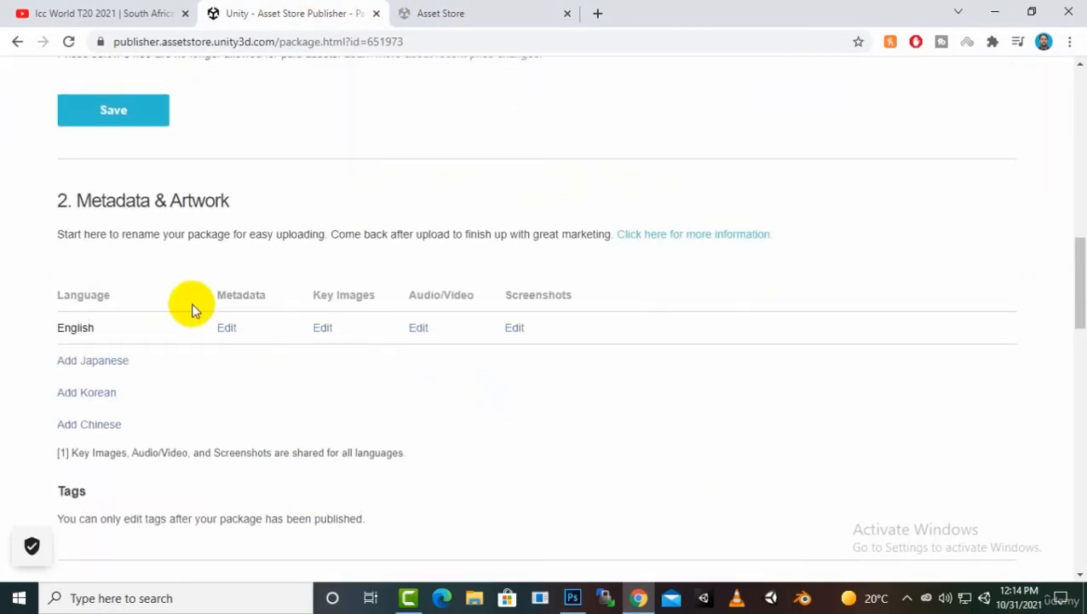
pyautogui.scroll(3, 123, 117)
pyautogui.click(121, 358)
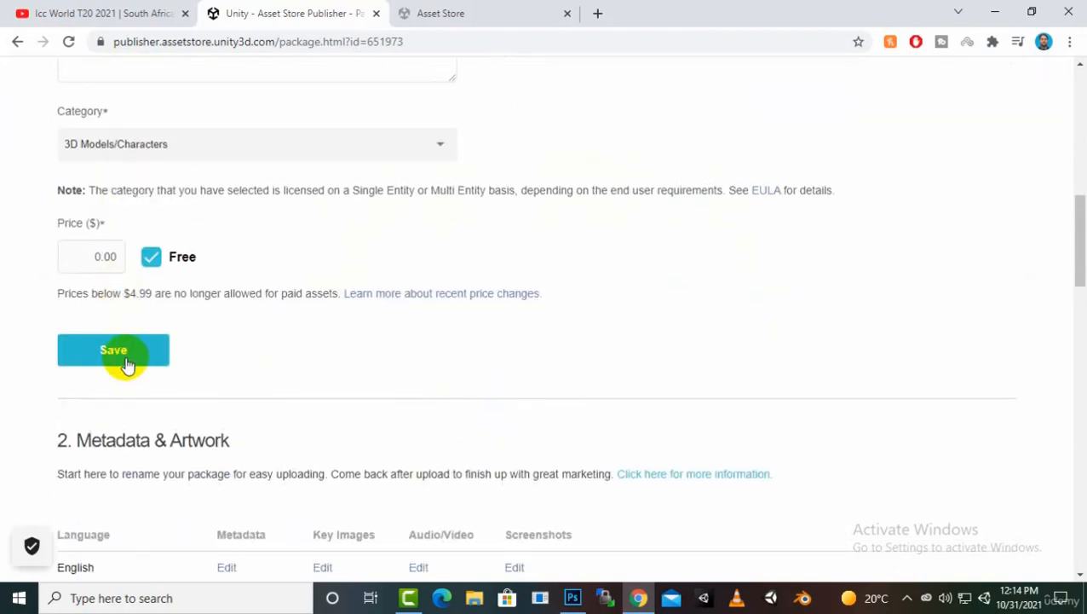
# - Confirm authorization to sell the assets, try to submit the package for approval with the comment "robot model", and dismiss the resulting message
pyautogui.scroll(-10, 301, 374)
pyautogui.scroll(-5, 301, 368)
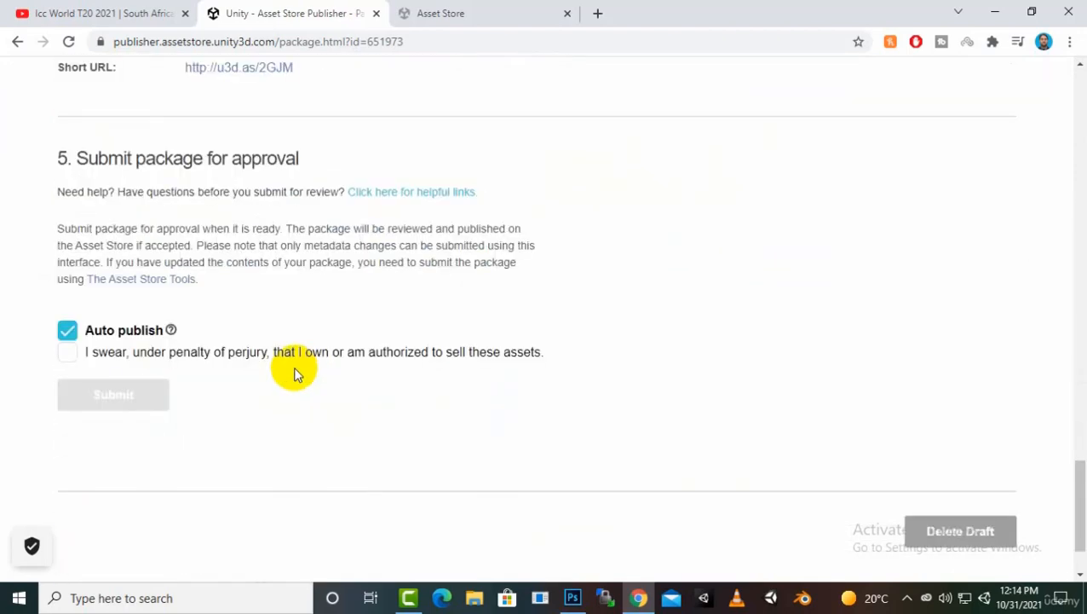
pyautogui.click(68, 352)
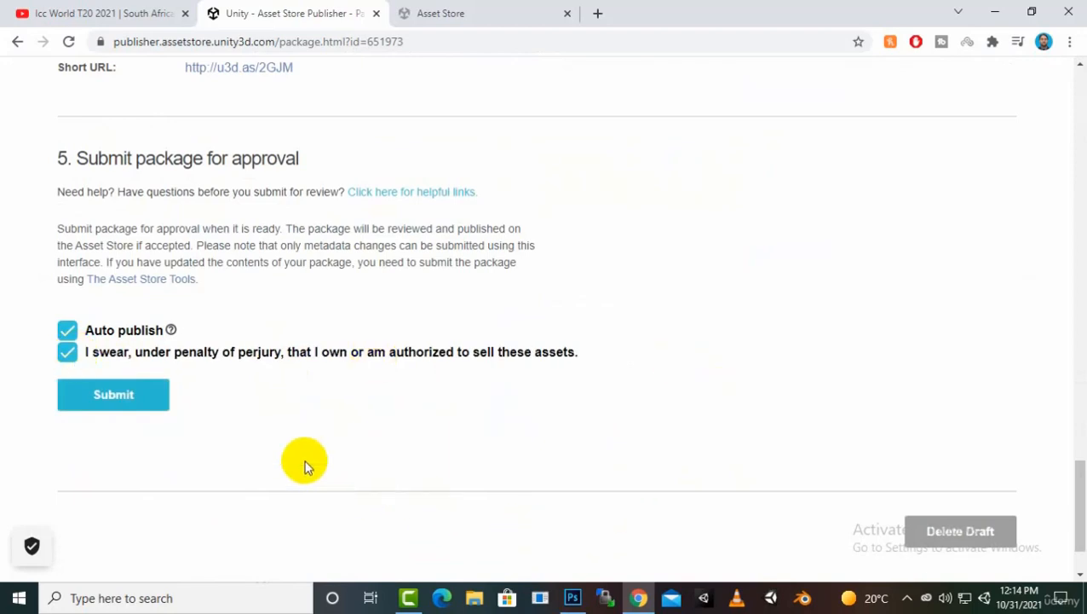
pyautogui.click(115, 401)
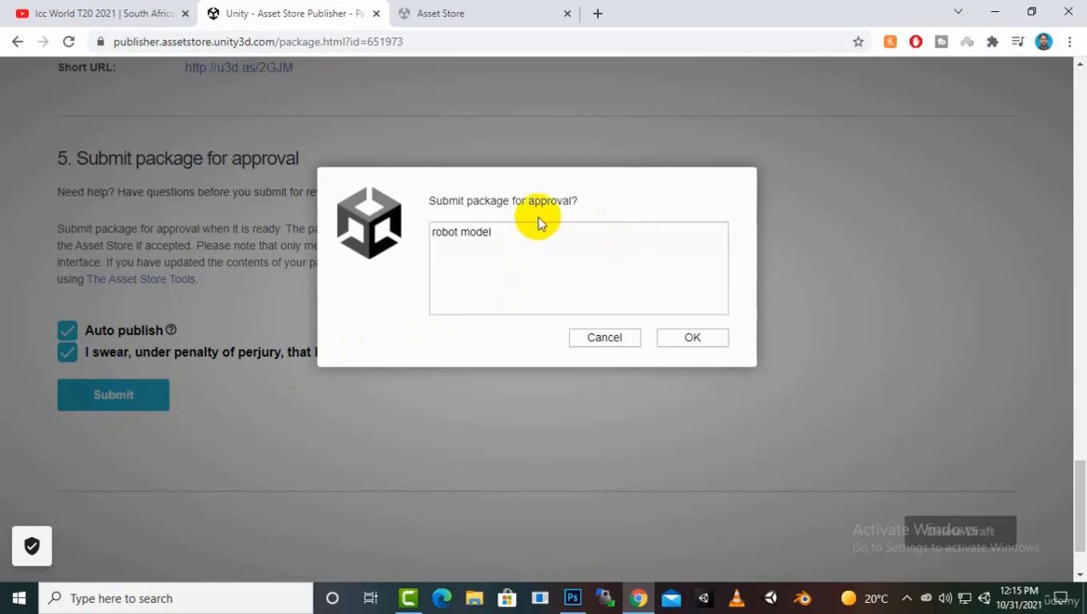
pyautogui.moveTo(539, 223); pyautogui.dragTo(319, 238)
pyautogui.click(571, 298)
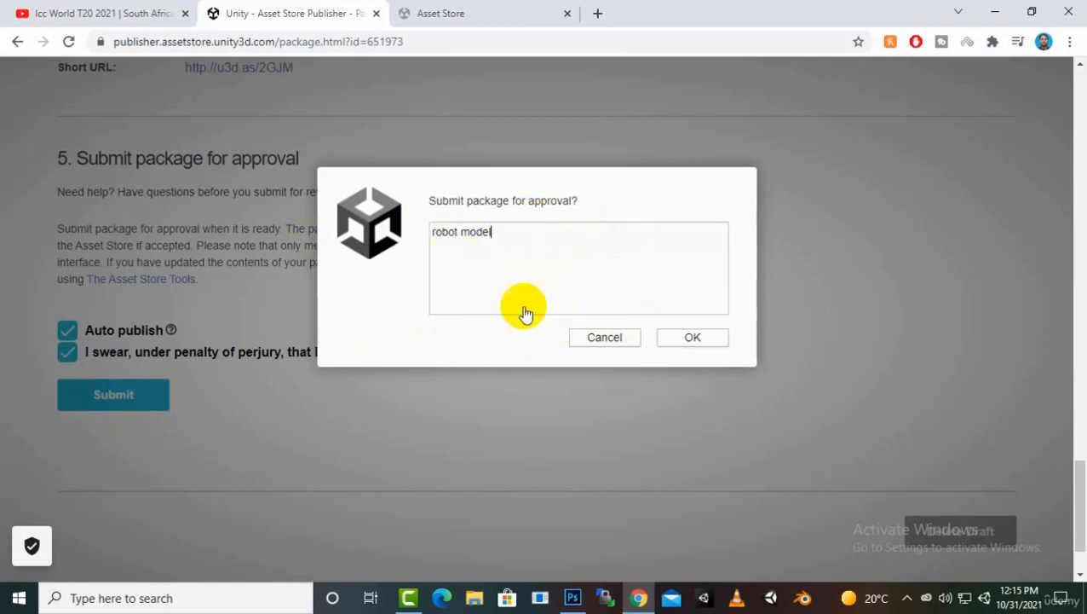
pyautogui.click(692, 337)
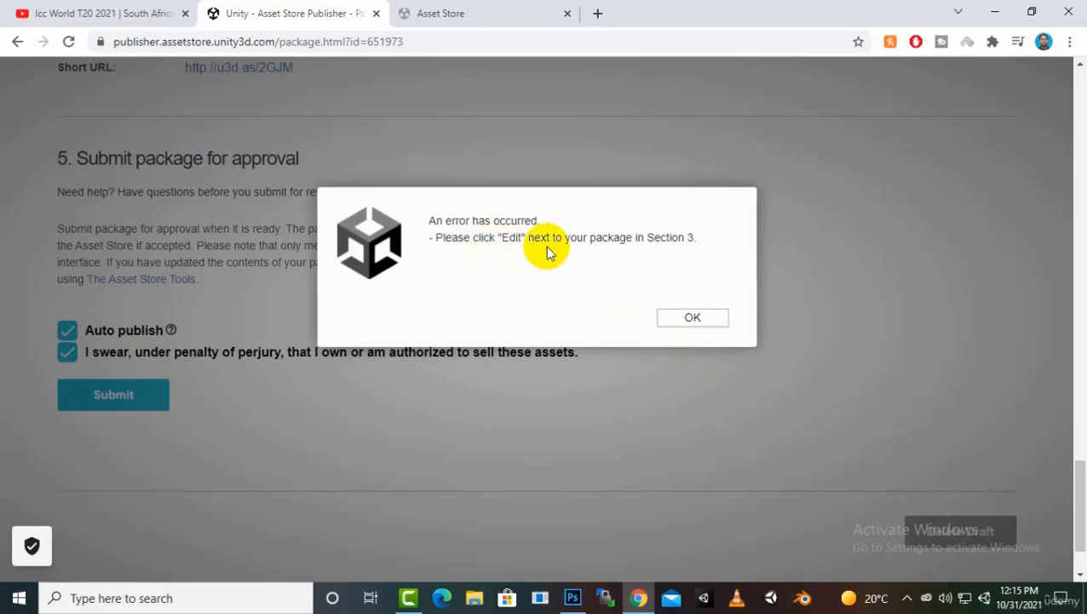
pyautogui.click(691, 318)
pyautogui.scroll(4, 275, 288)
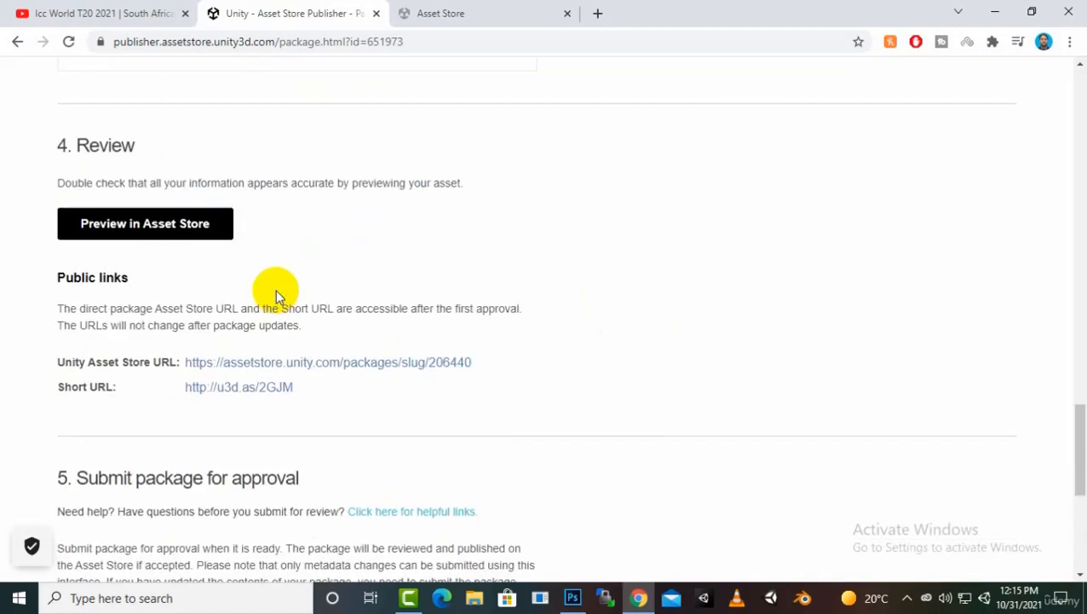
# - In the package test settings for 2019.4.8, declare build platform support for Windows, Android, iOS, Mac OS X, Linux and Web GL
pyautogui.scroll(5, 120, 367)
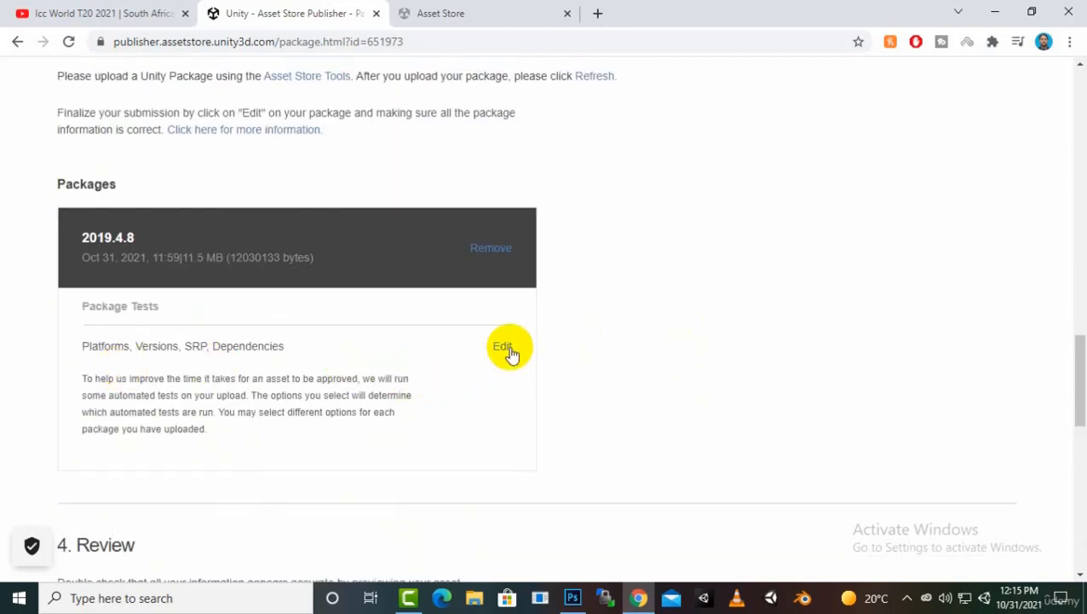
pyautogui.click(506, 351)
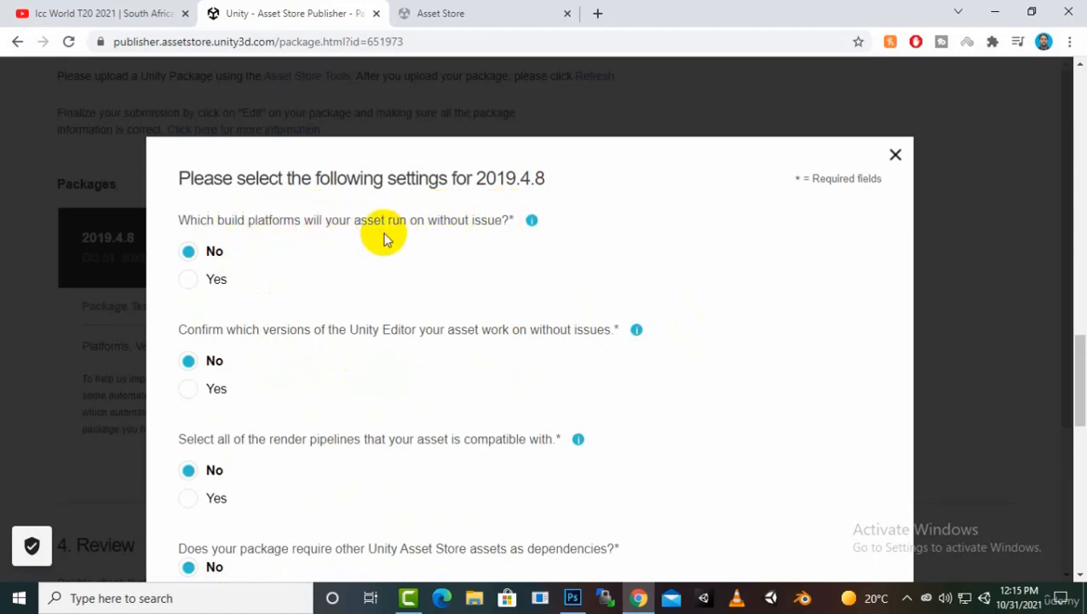
pyautogui.click(189, 281)
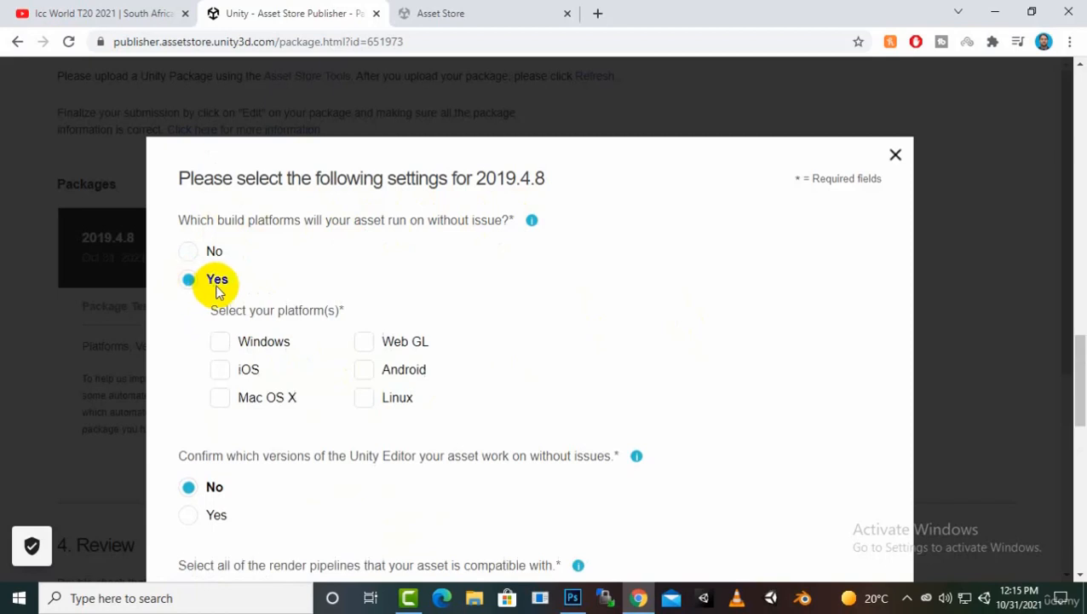
pyautogui.click(220, 344)
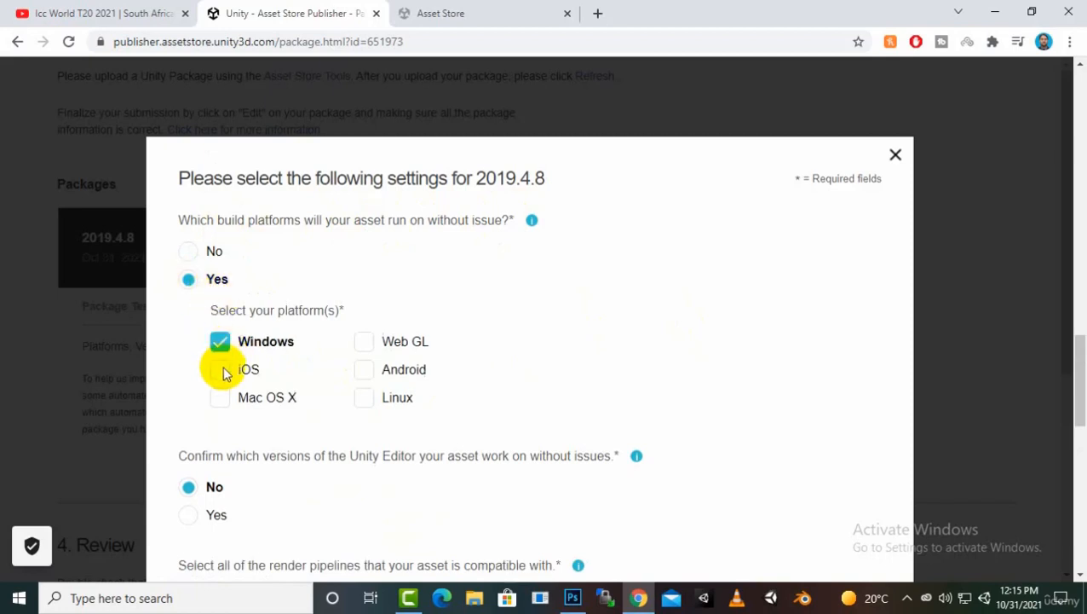
pyautogui.click(364, 369)
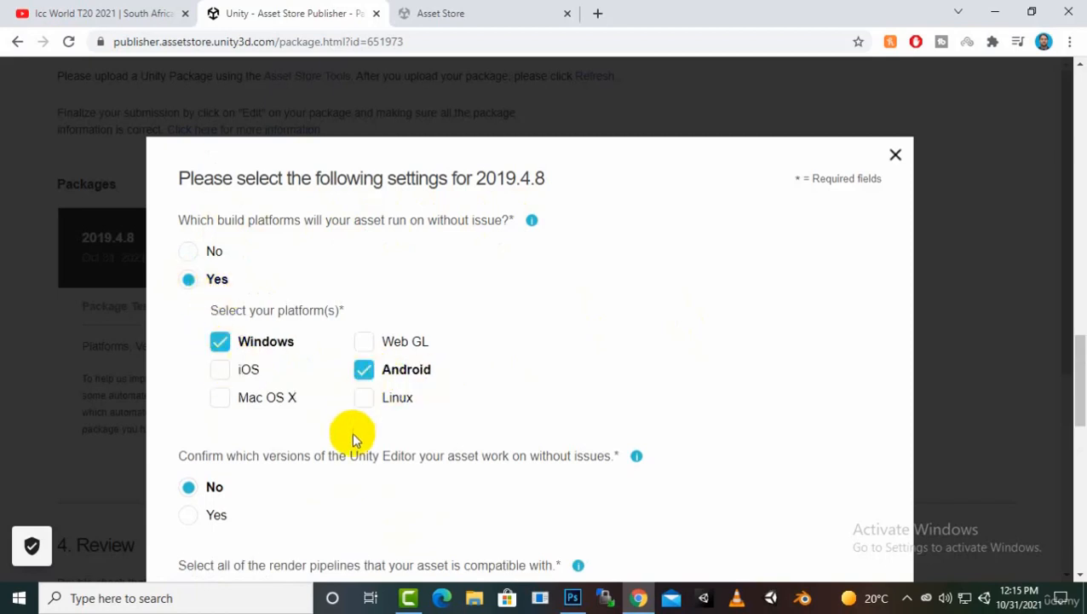
pyautogui.click(219, 373)
pyautogui.click(218, 406)
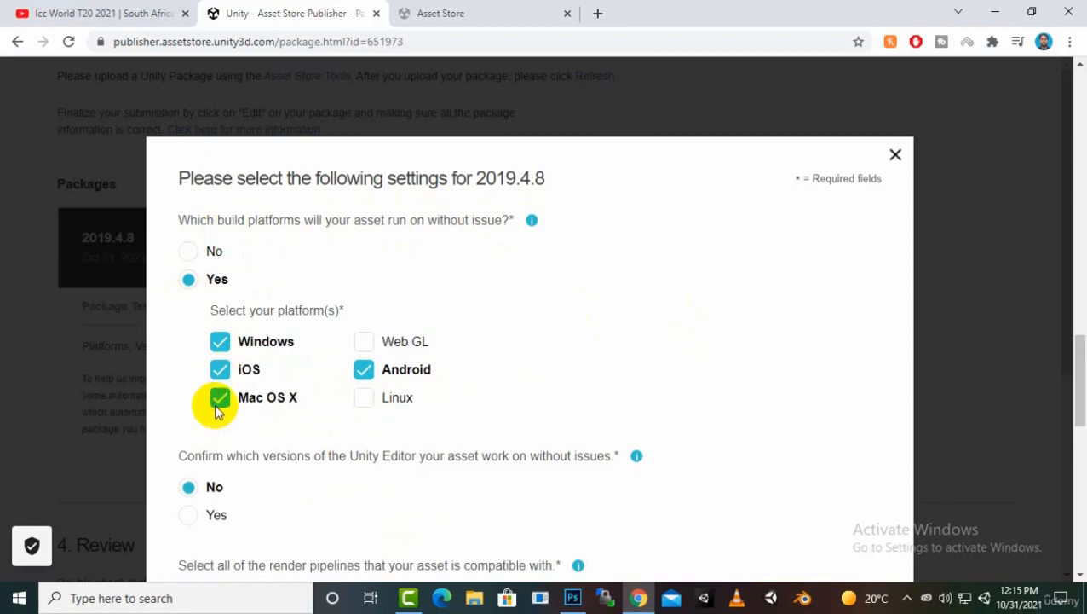
pyautogui.click(367, 399)
pyautogui.click(366, 342)
# - Confirm that the asset works on Unity Editor versions 2019.1, 2019.2, 2019.3, 2019.4 and 2020.1
pyautogui.scroll(-1, 354, 375)
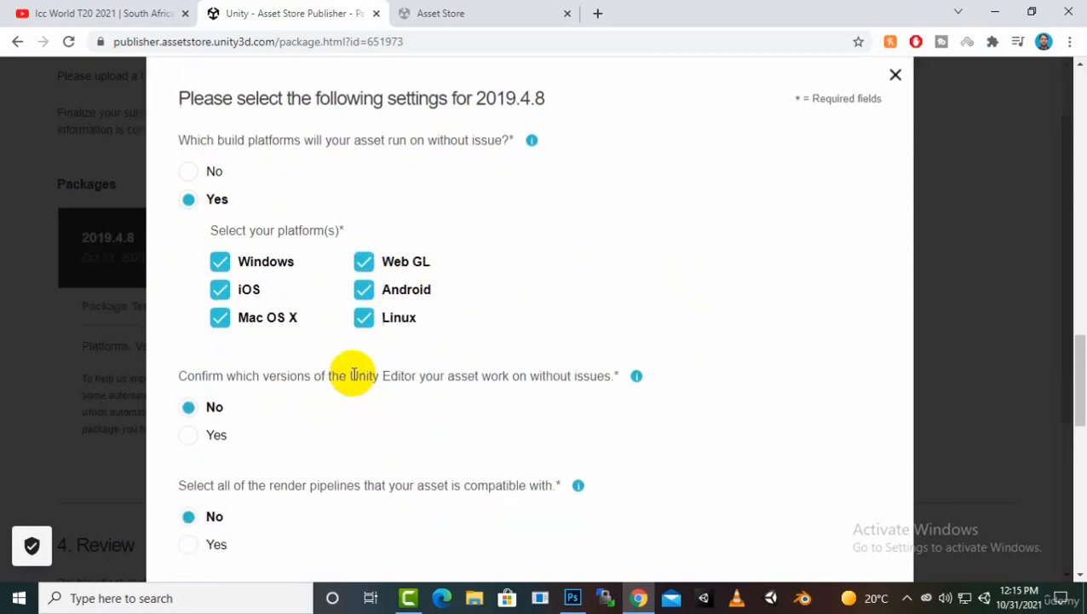
pyautogui.scroll(-2, 291, 381)
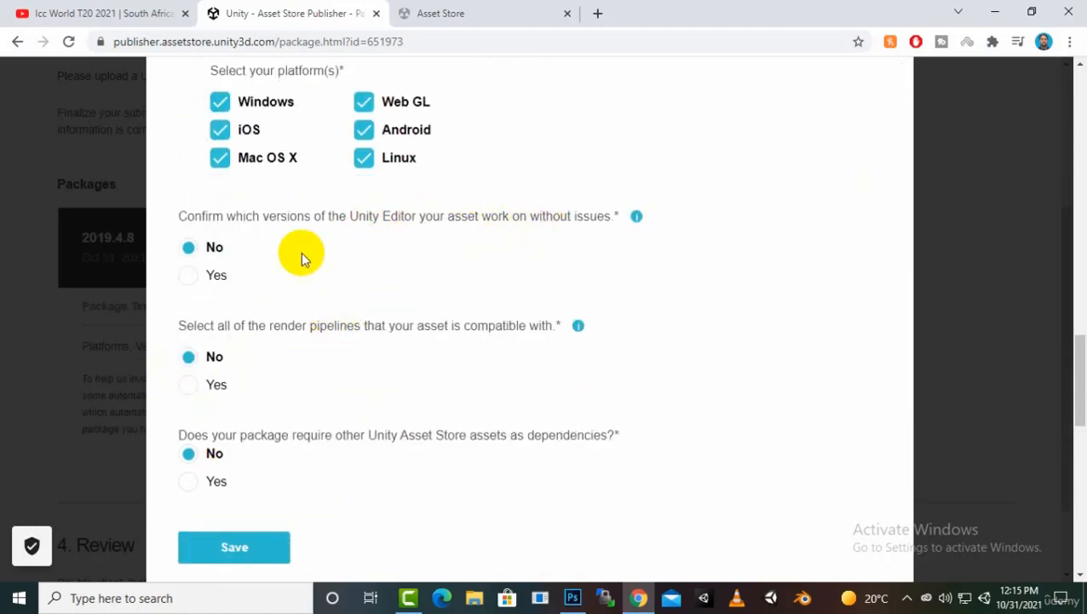
pyautogui.click(187, 277)
pyautogui.scroll(-2, 337, 289)
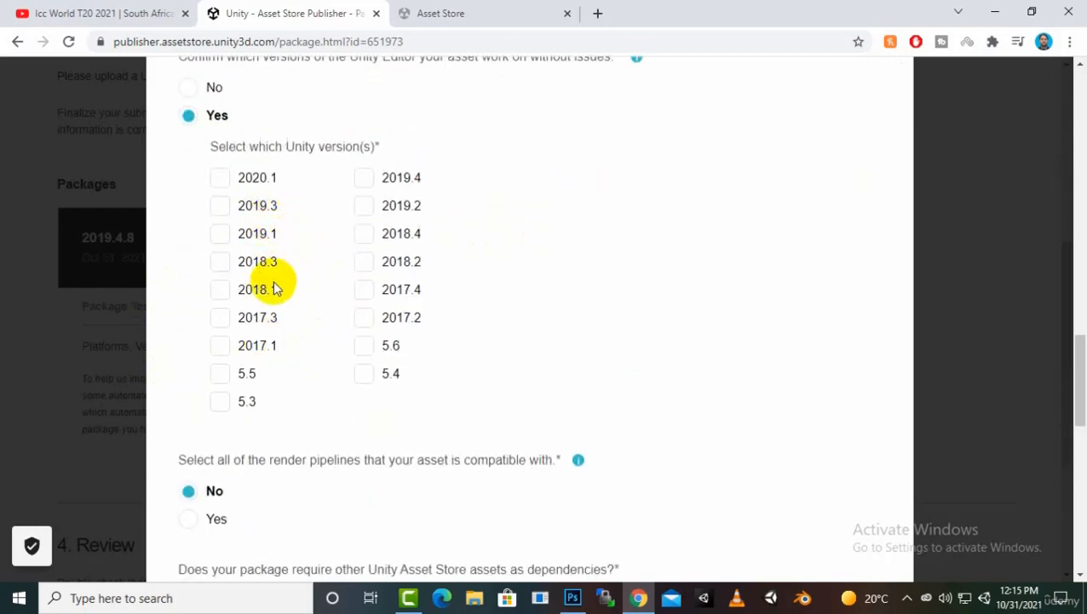
pyautogui.click(220, 236)
pyautogui.click(221, 206)
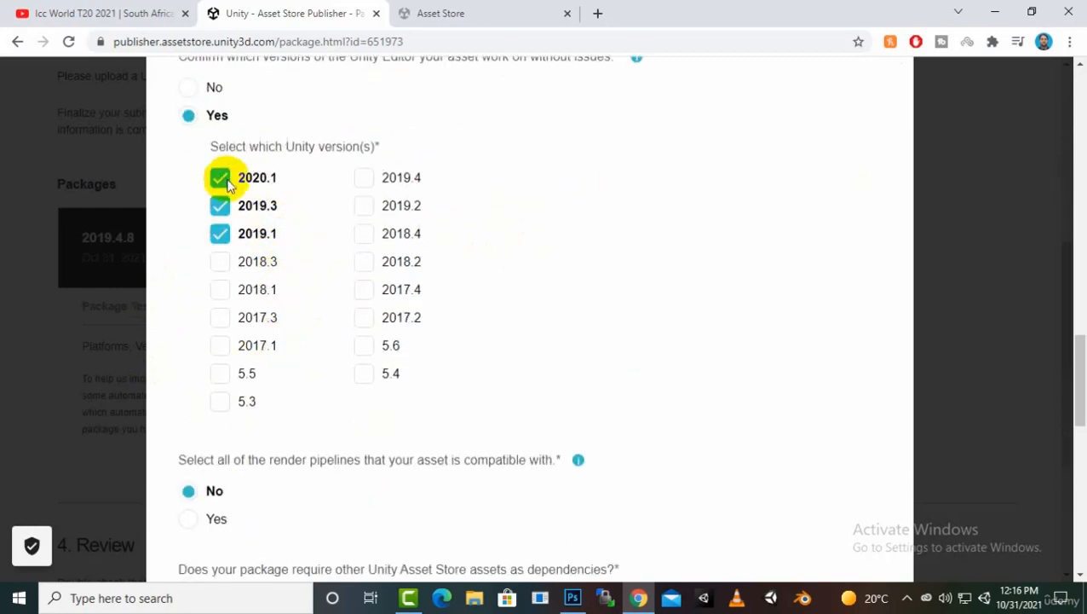
pyautogui.click(364, 178)
pyautogui.click(363, 205)
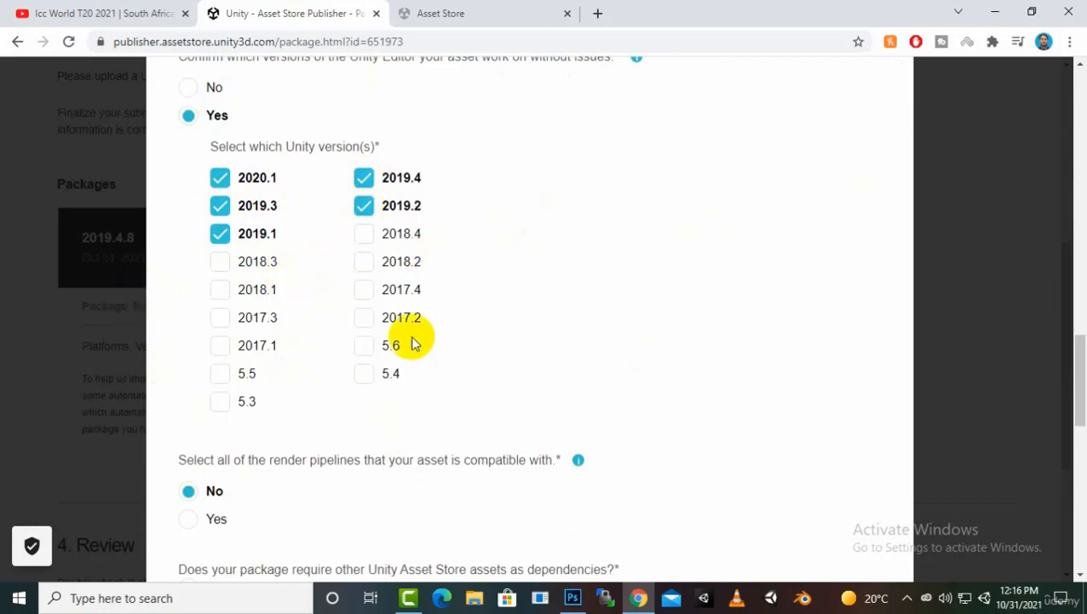
# - Declare the asset compatible with the Standard render pipeline and save the package test settings
pyautogui.scroll(-1, 466, 288)
pyautogui.scroll(-3, 466, 288)
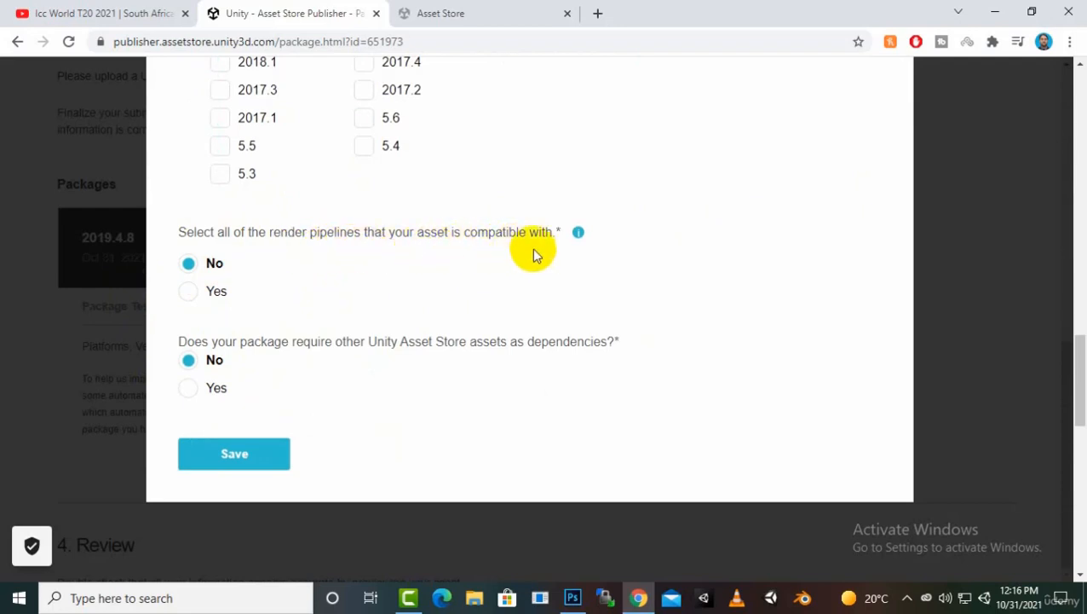
pyautogui.click(188, 293)
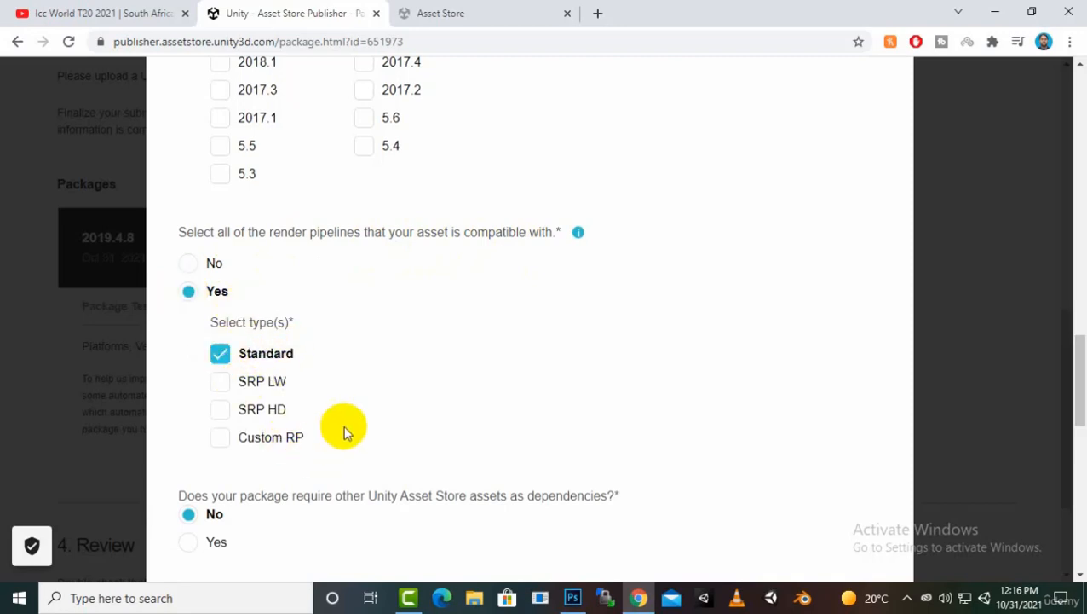
pyautogui.scroll(-2, 347, 432)
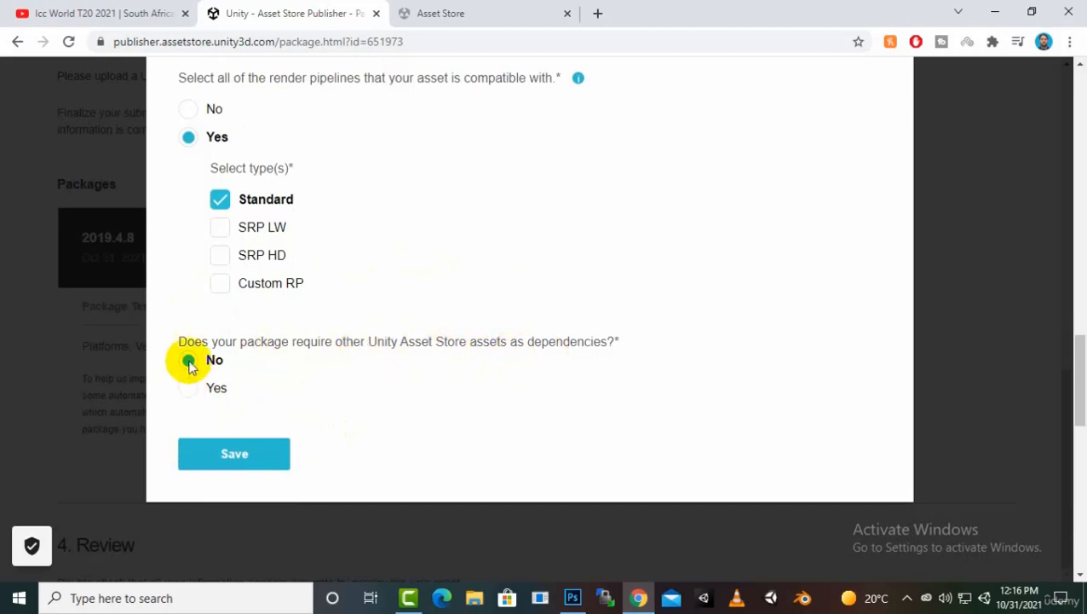
pyautogui.click(239, 452)
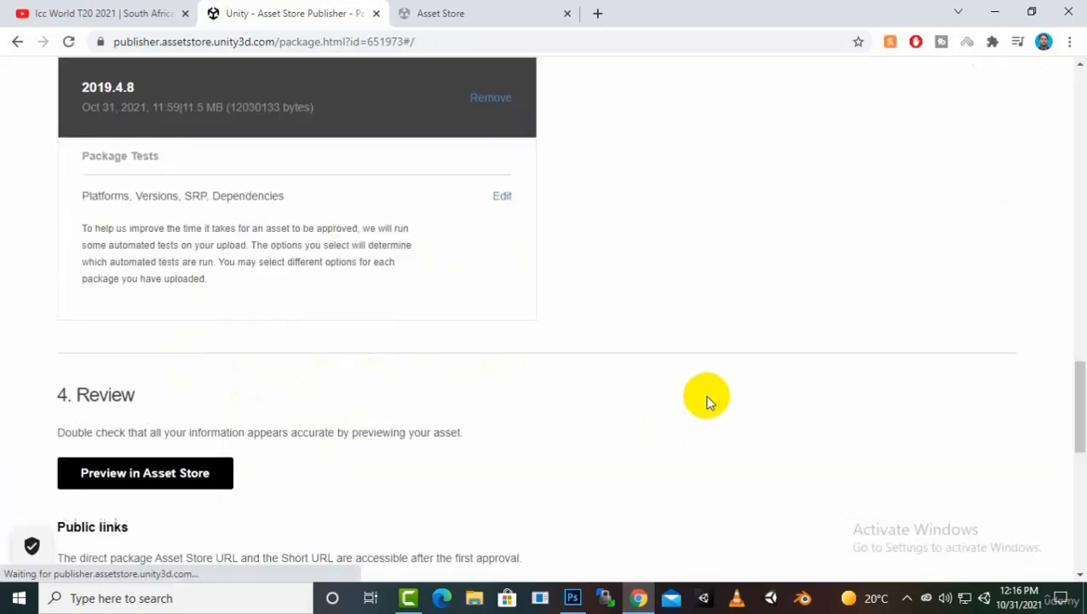
# - Confirm authorization to sell the assets, submit the package for approval and dismiss the resulting message
pyautogui.scroll(-5, 281, 448)
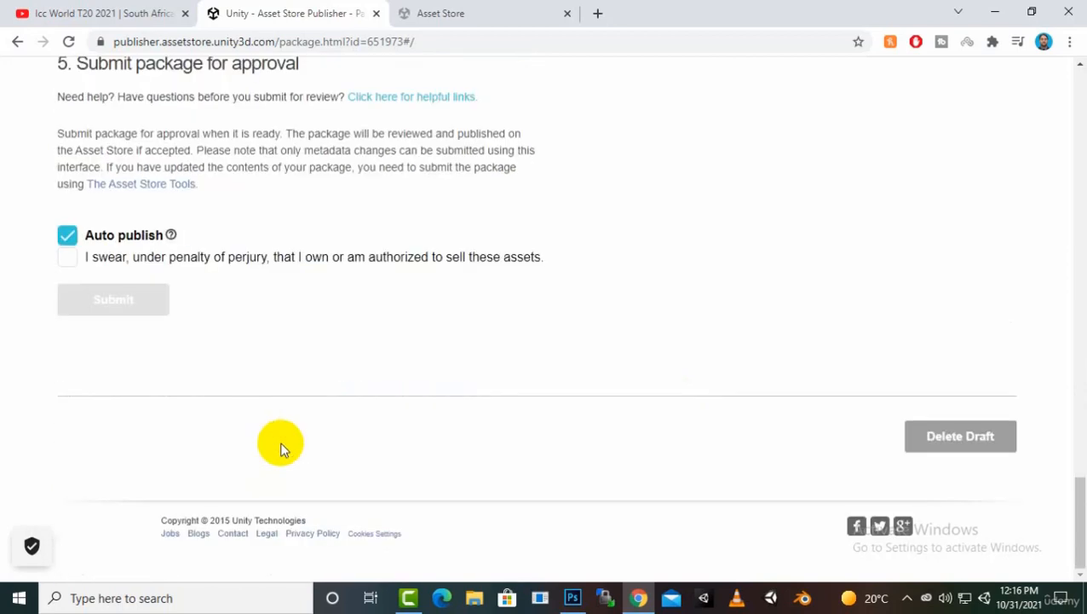
pyautogui.click(67, 258)
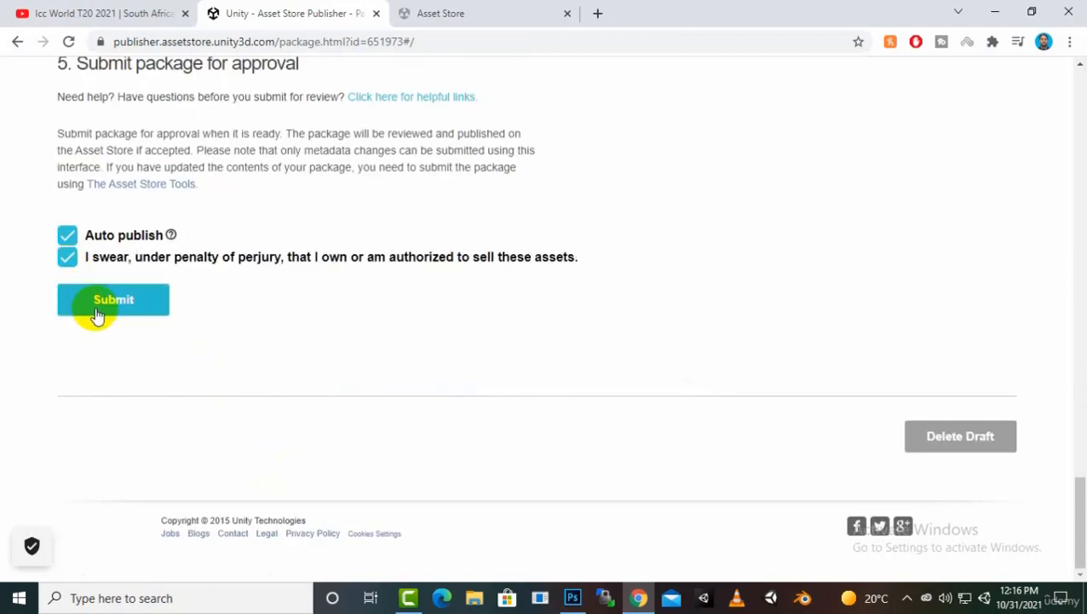
pyautogui.click(94, 313)
pyautogui.click(692, 339)
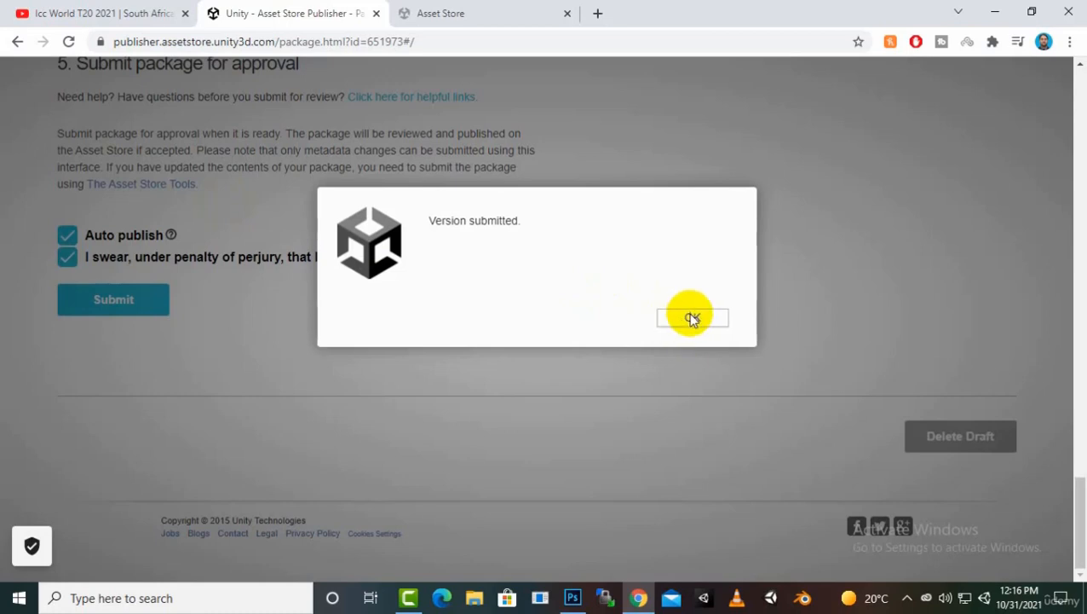
pyautogui.click(691, 319)
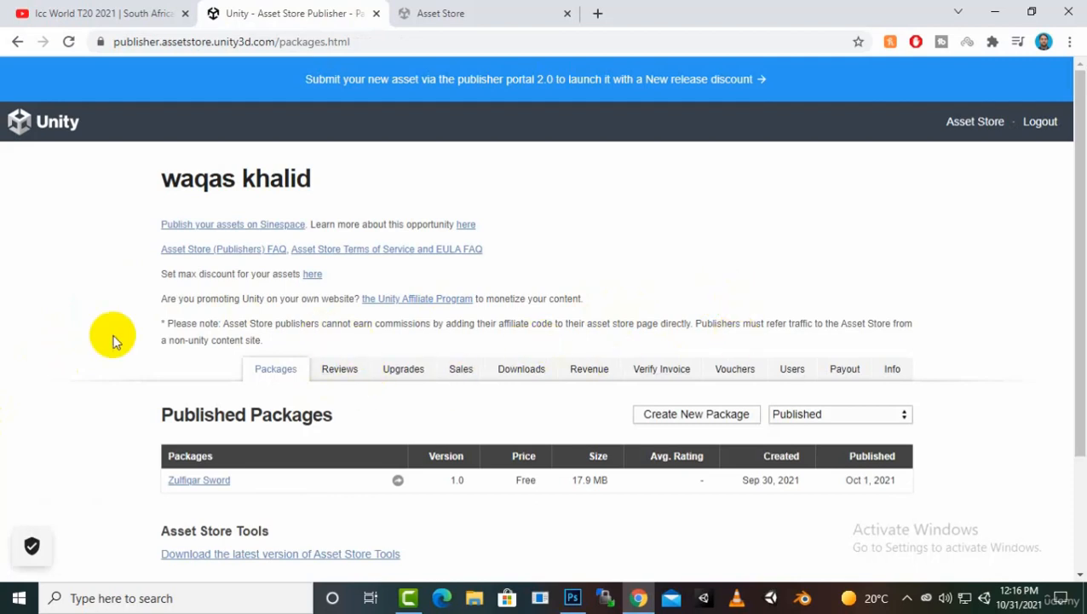
# - Filter the publisher's package list to Pending Review and look over the listed packages
pyautogui.scroll(-1, 112, 341)
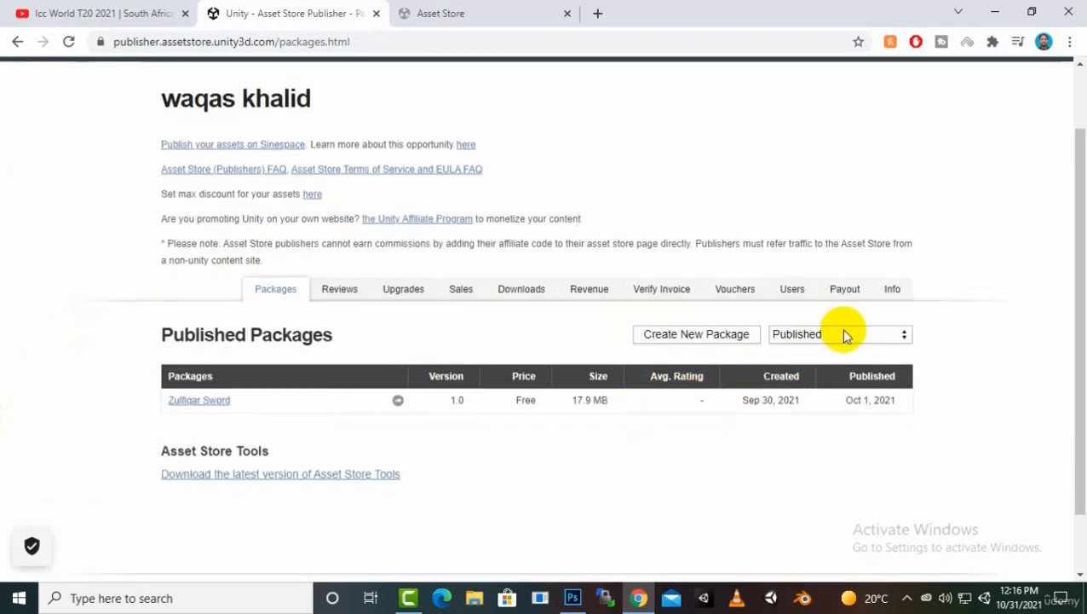
pyautogui.click(844, 334)
pyautogui.click(831, 379)
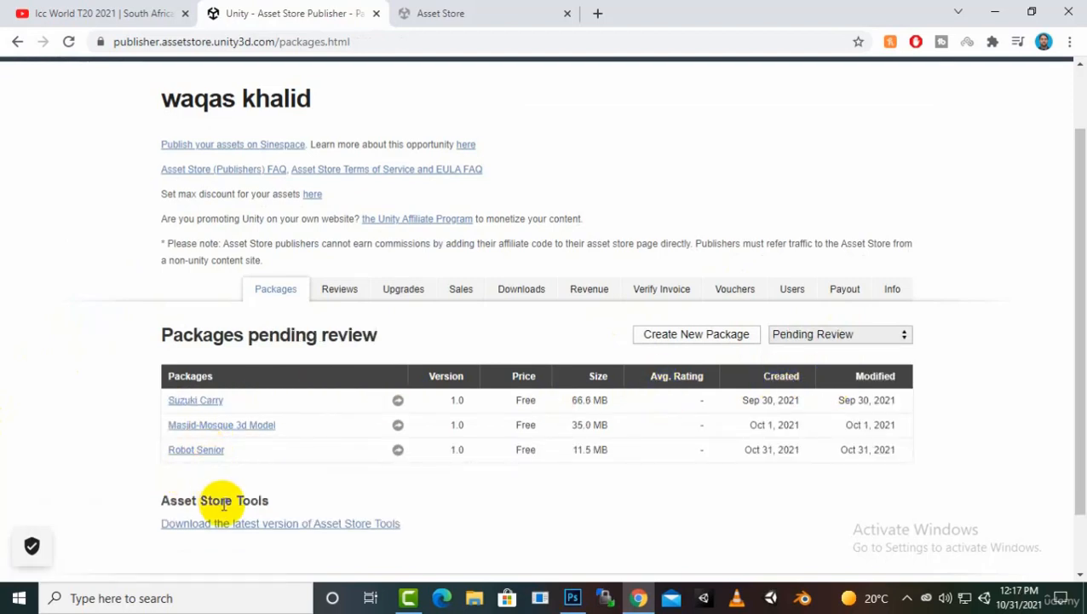
pyautogui.scroll(-1, 771, 502)
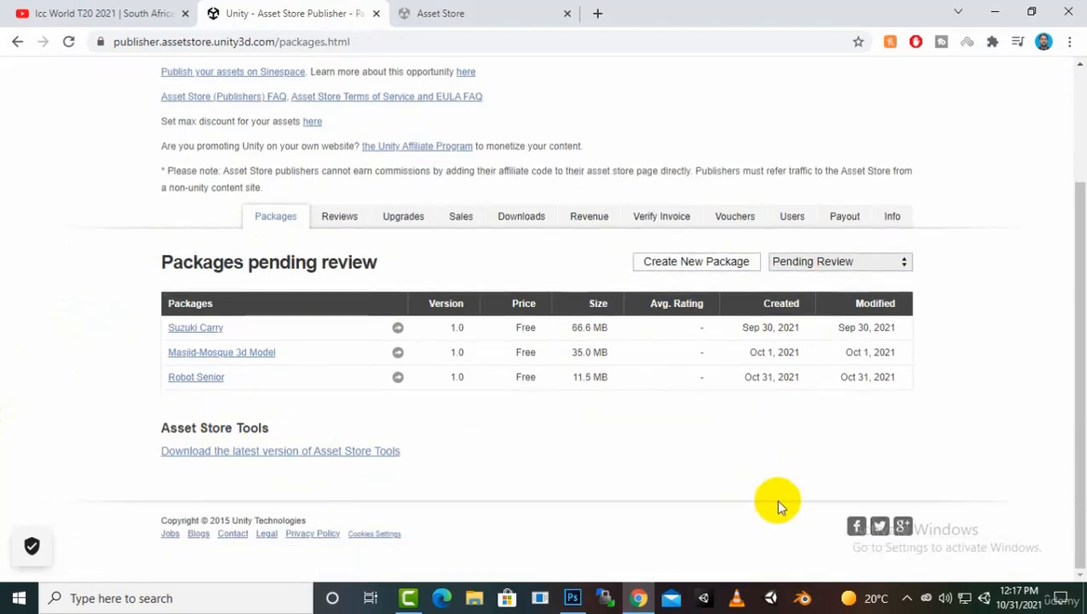
pyautogui.scroll(2, 630, 303)
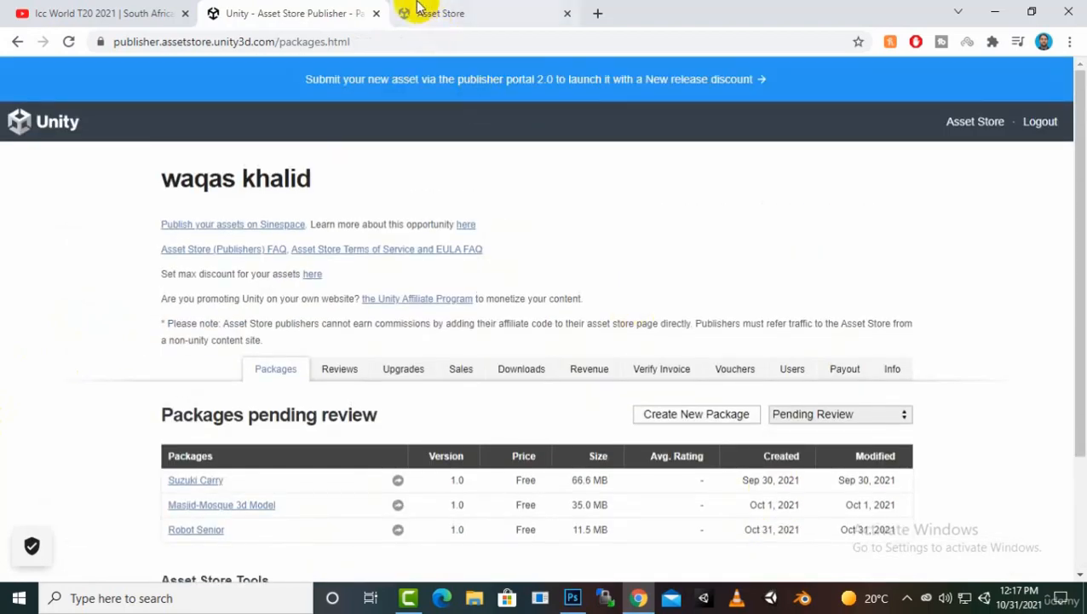
# - Close the publisher page, minimize the browser and refresh the Windows desktop
pyautogui.click(376, 14)
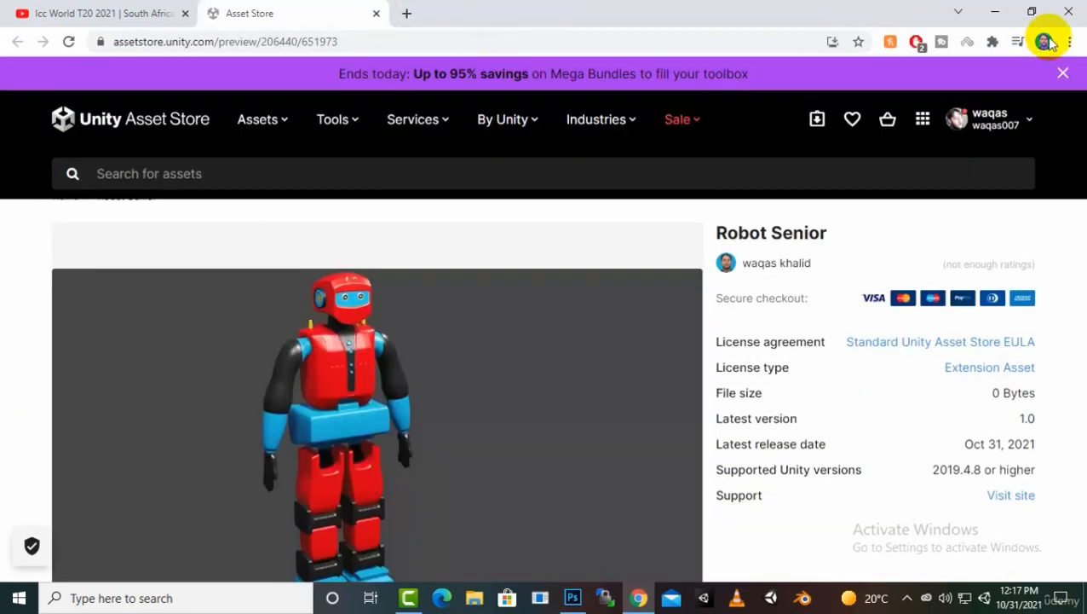
pyautogui.click(994, 10)
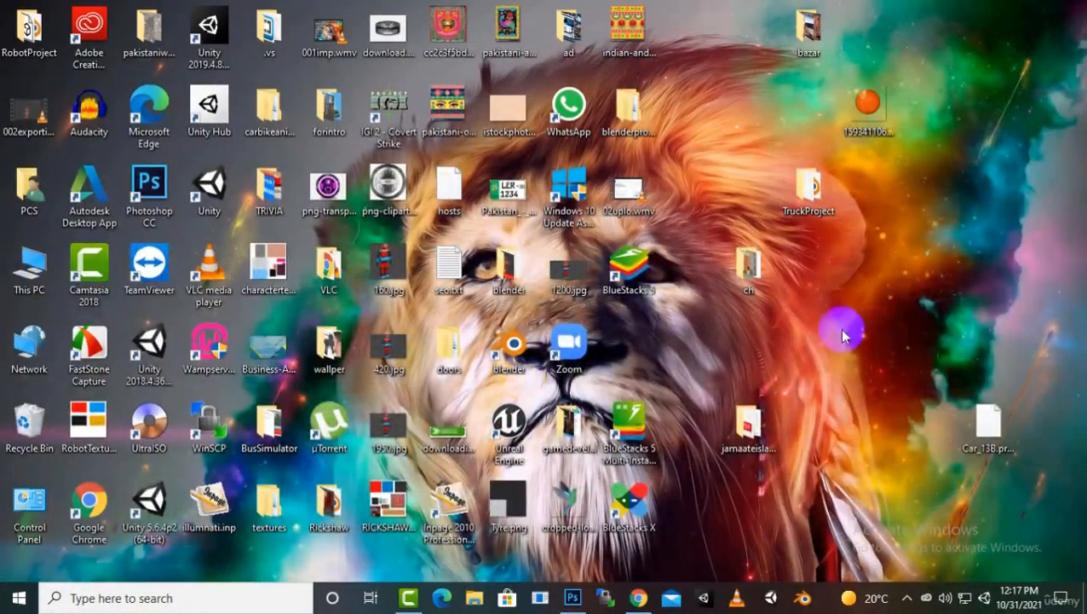
pyautogui.rightClick(895, 274)
pyautogui.click(913, 324)
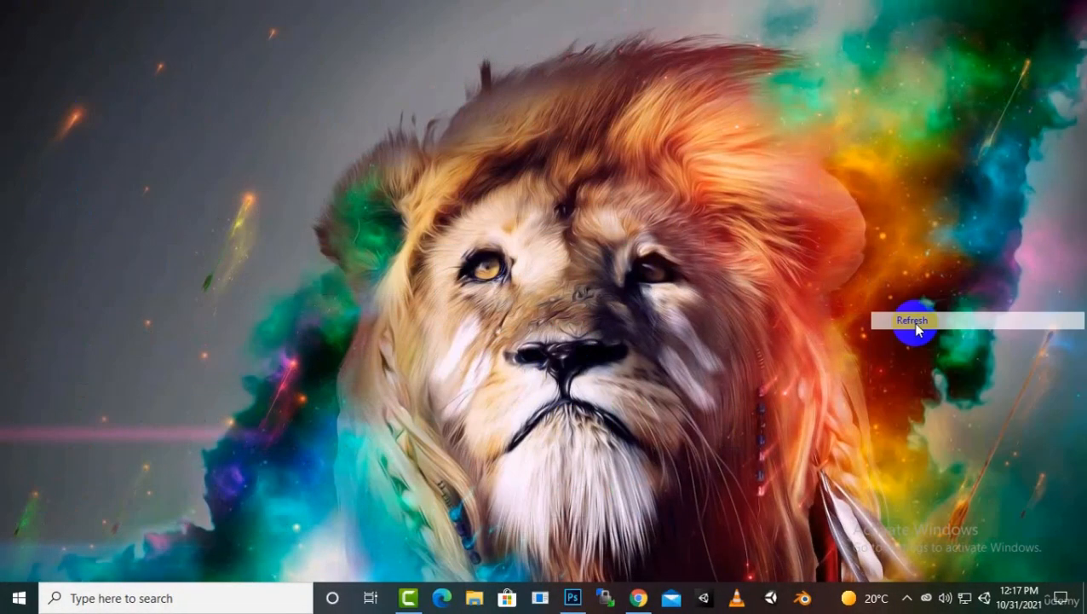